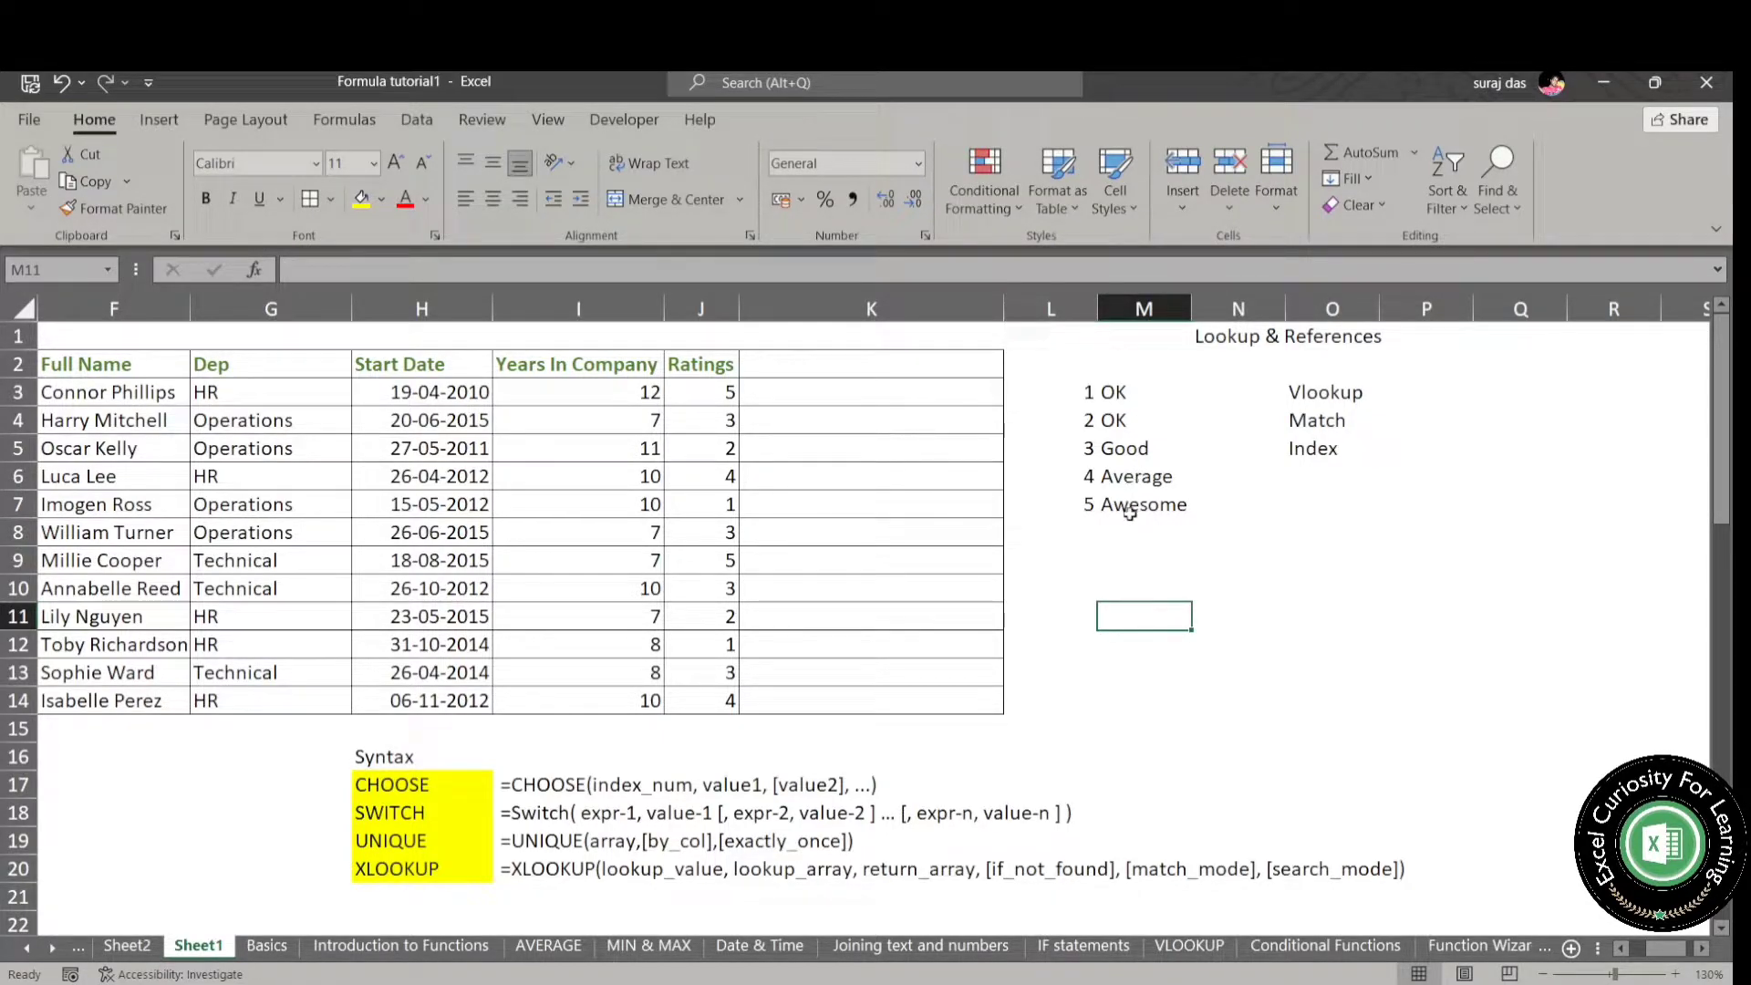
- Start a CHOOSE formula in cell K3 with the rating in J3 as the index number
click(854, 389)
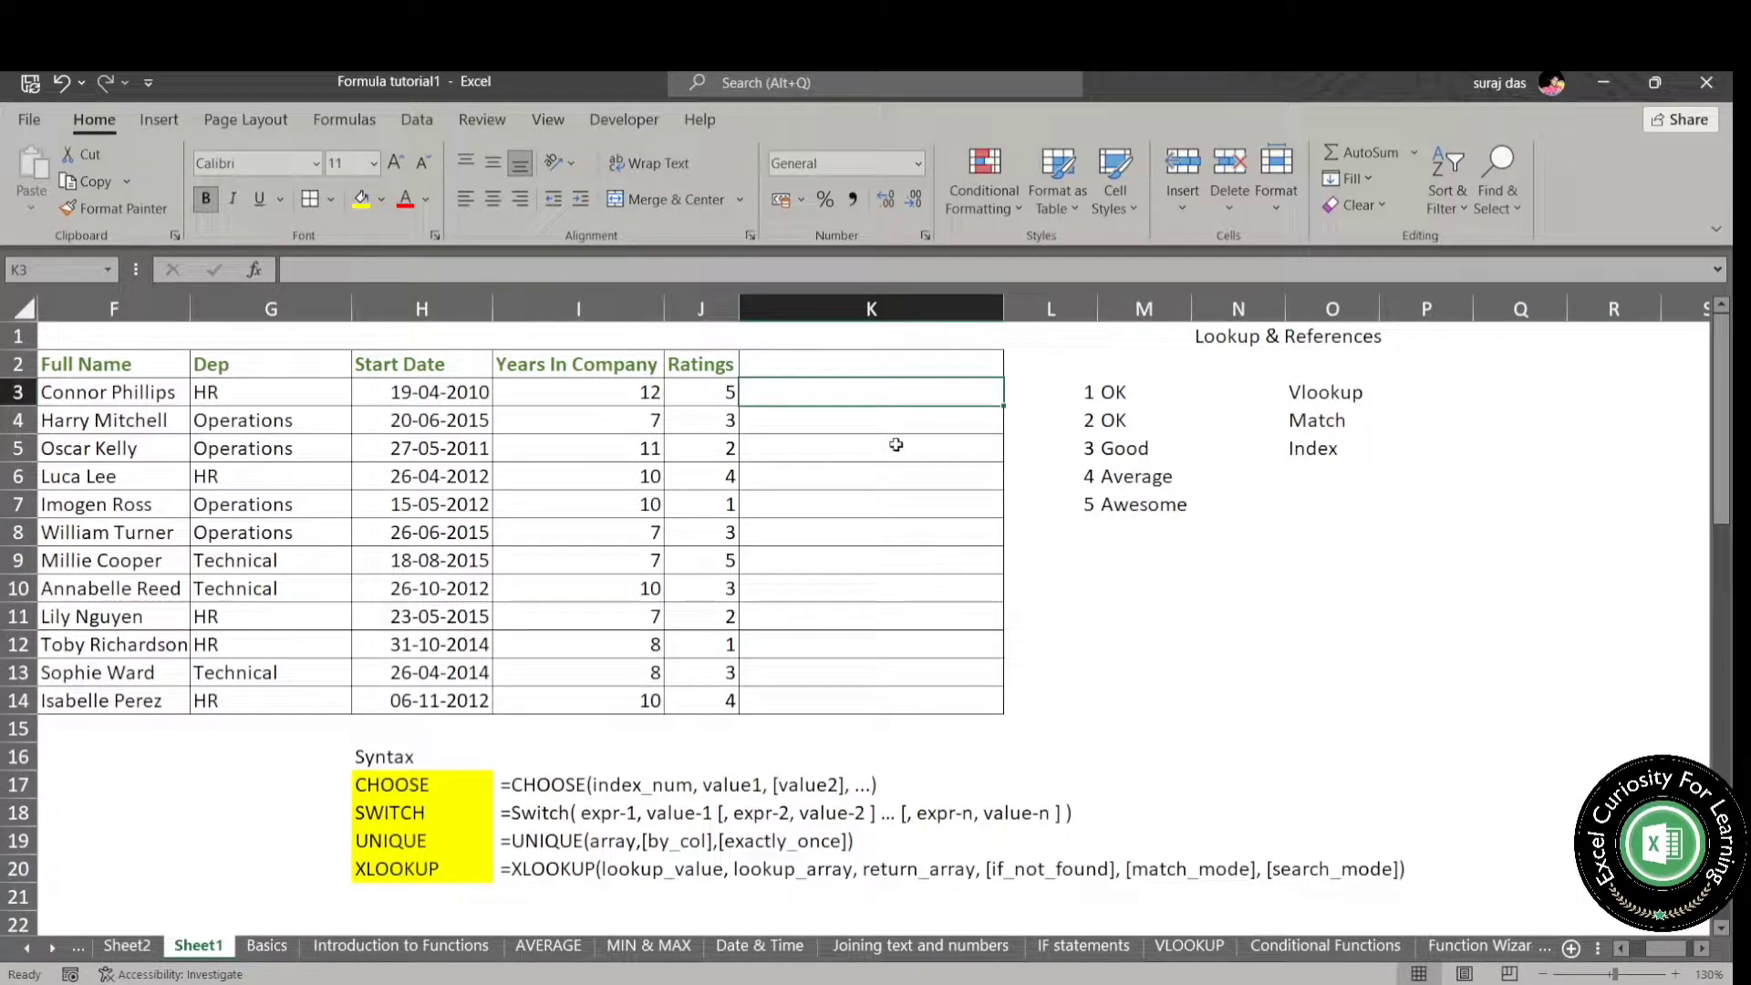
text(=cho)
key(Tab)
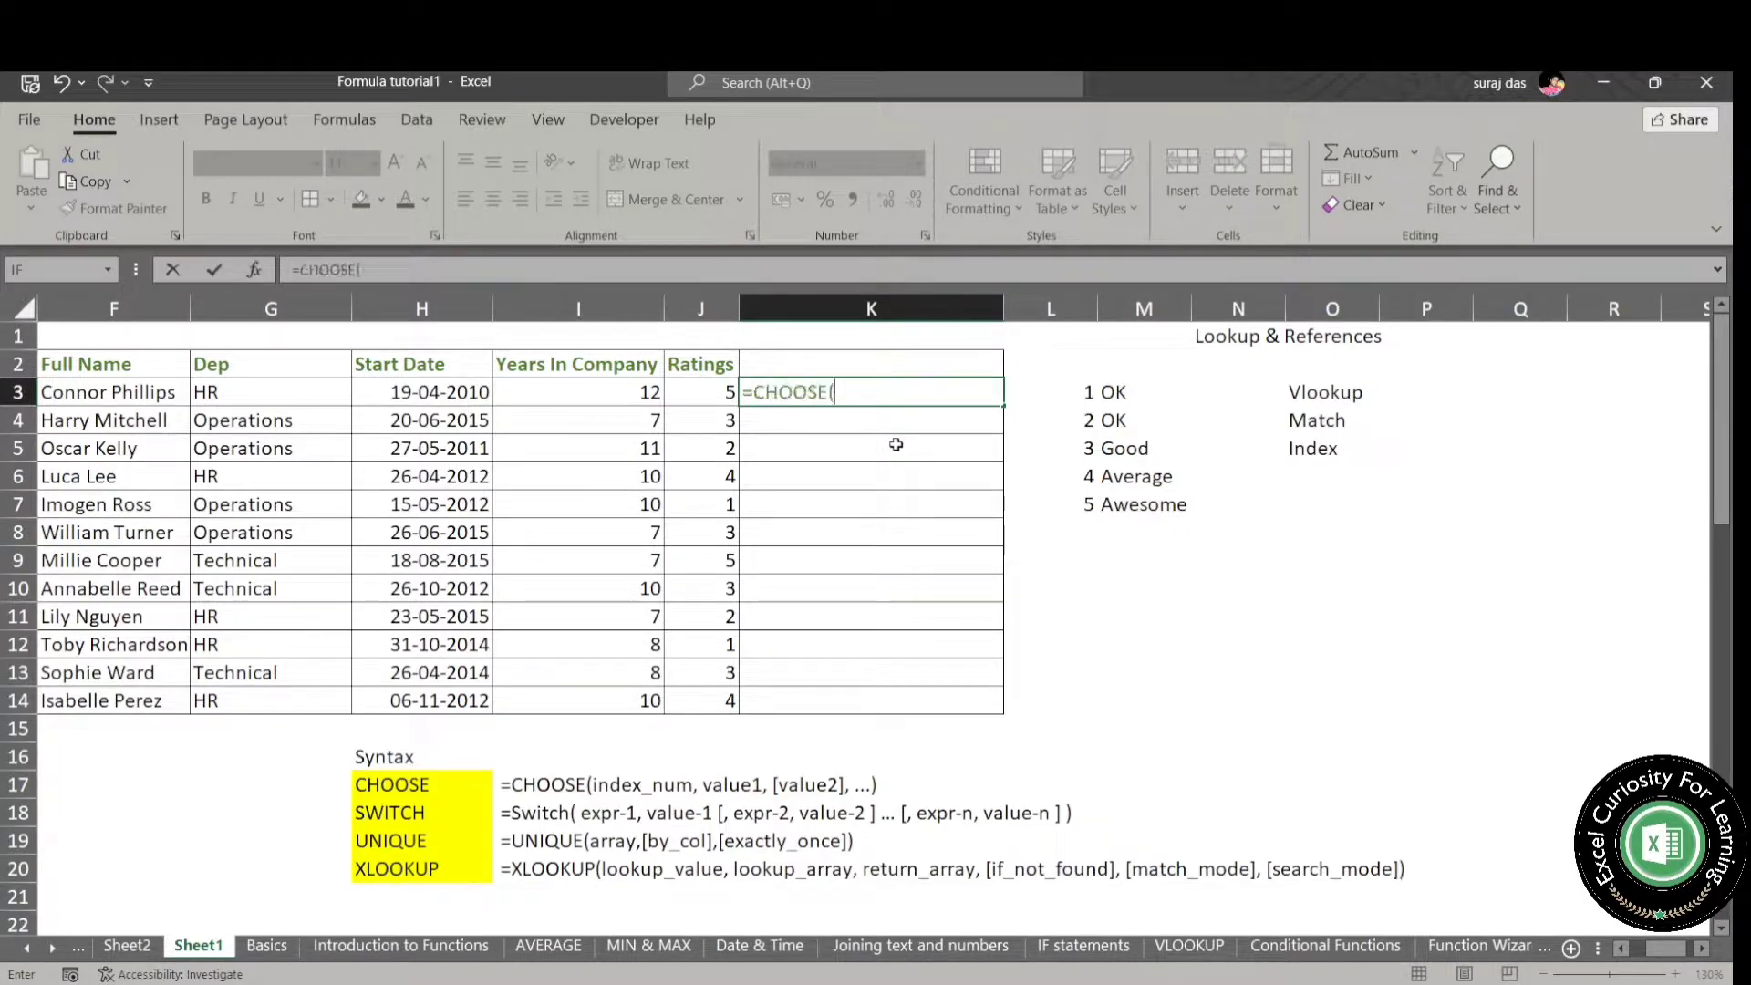
click(717, 386)
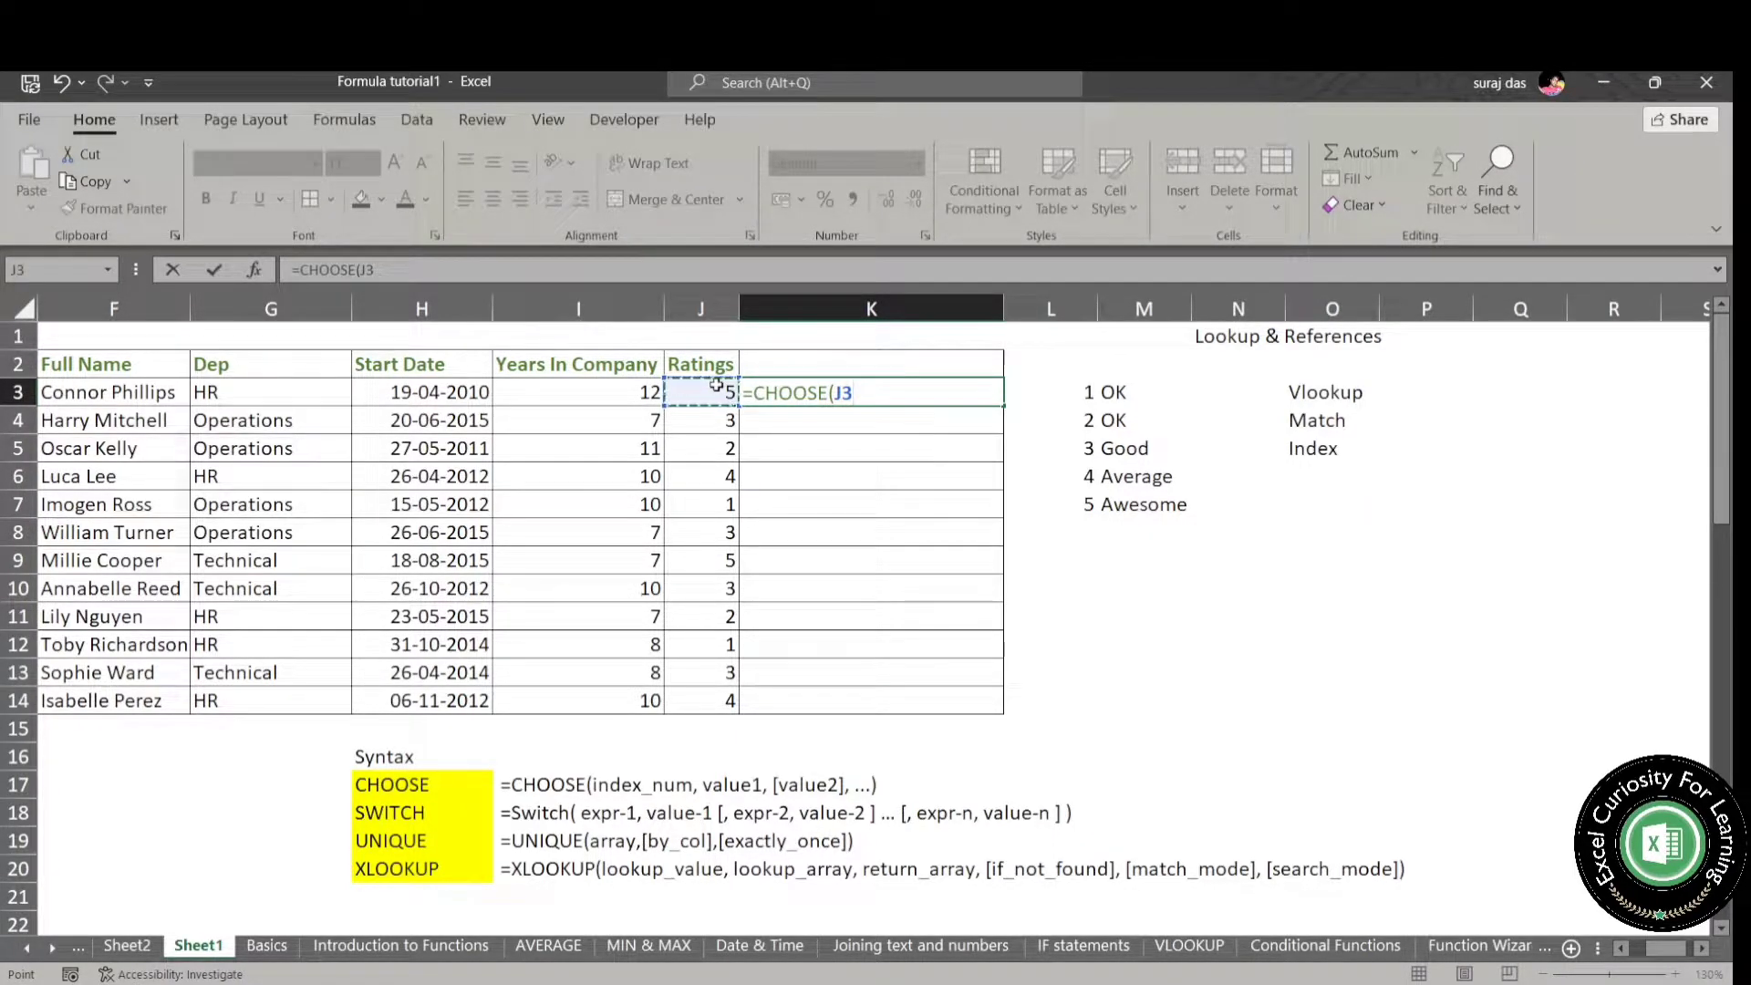
text(,)
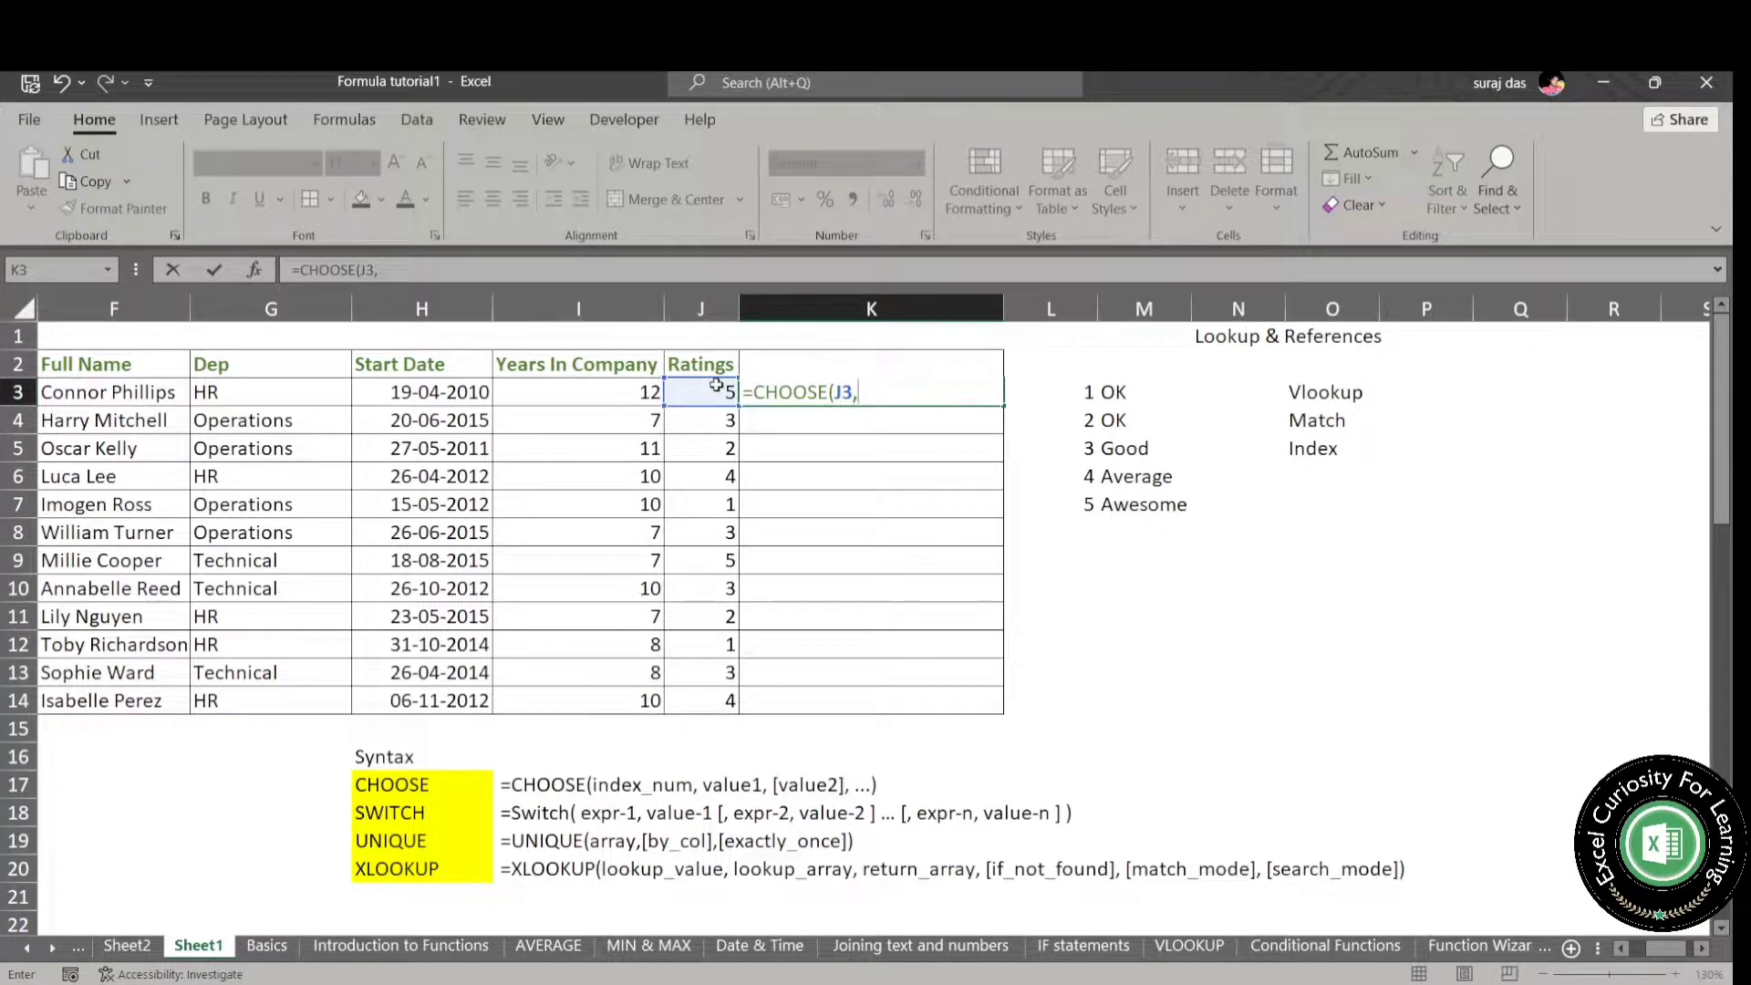
- Add "Ok" as both the first and second value of the CHOOSE formula in K3
text("Ok","Ok",)
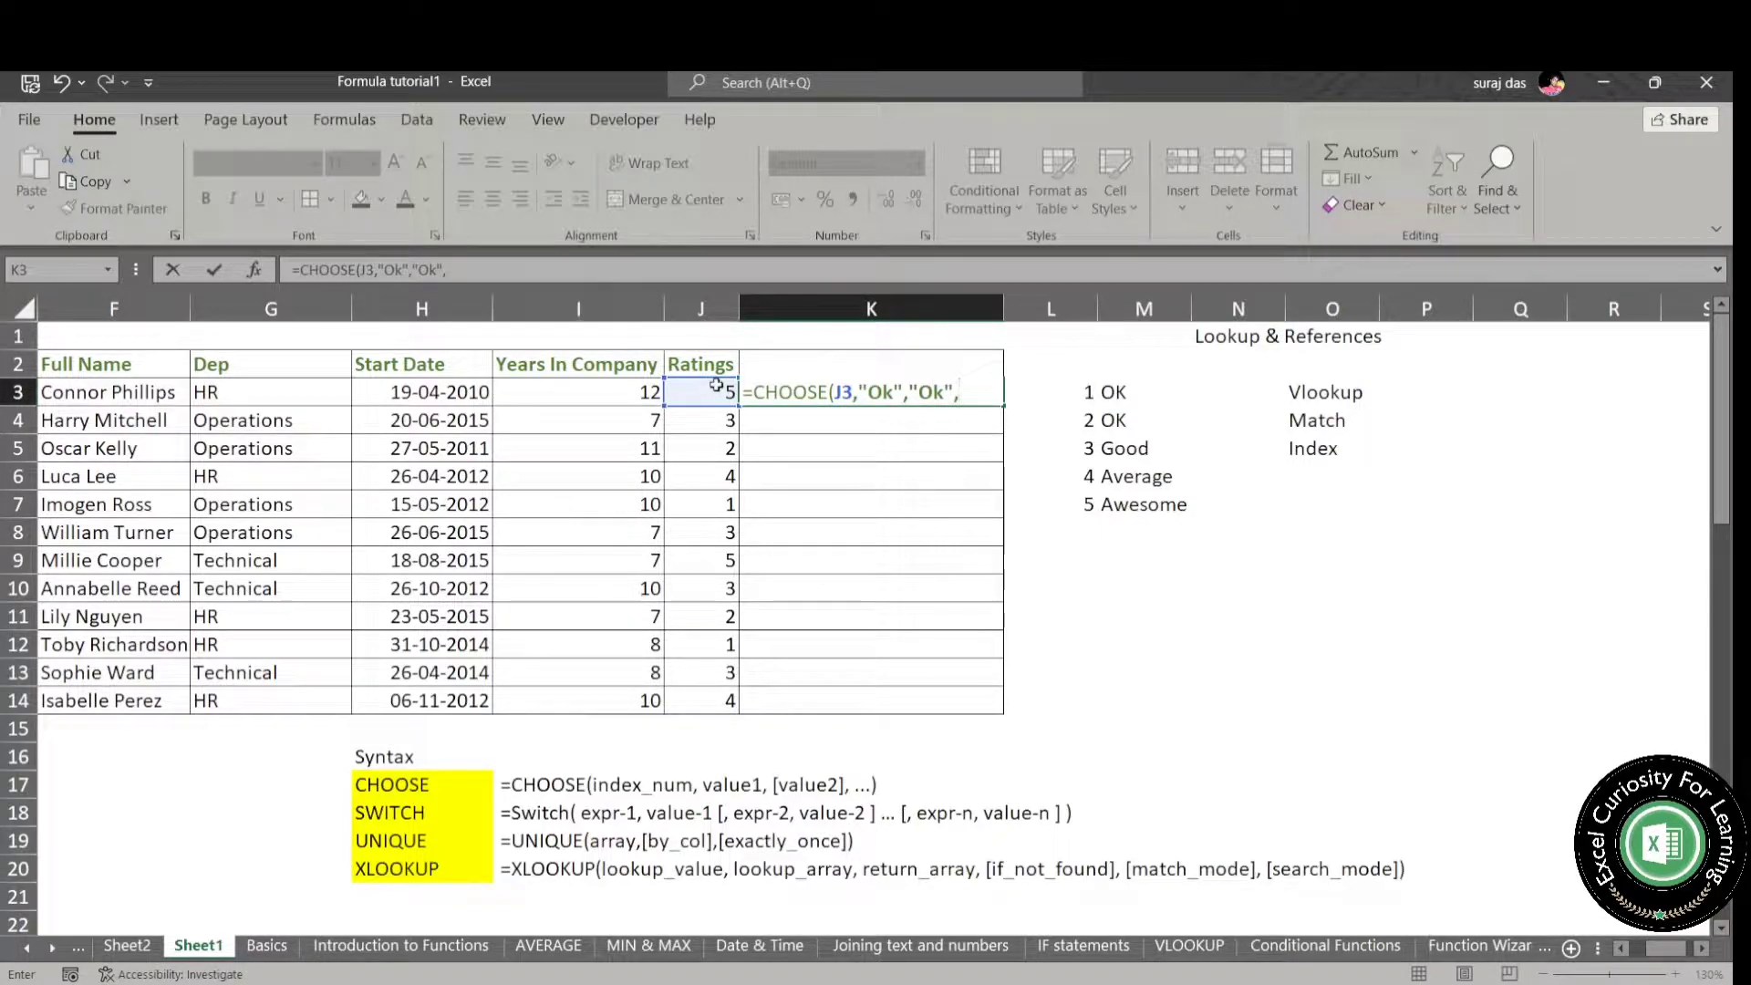
text("Good")
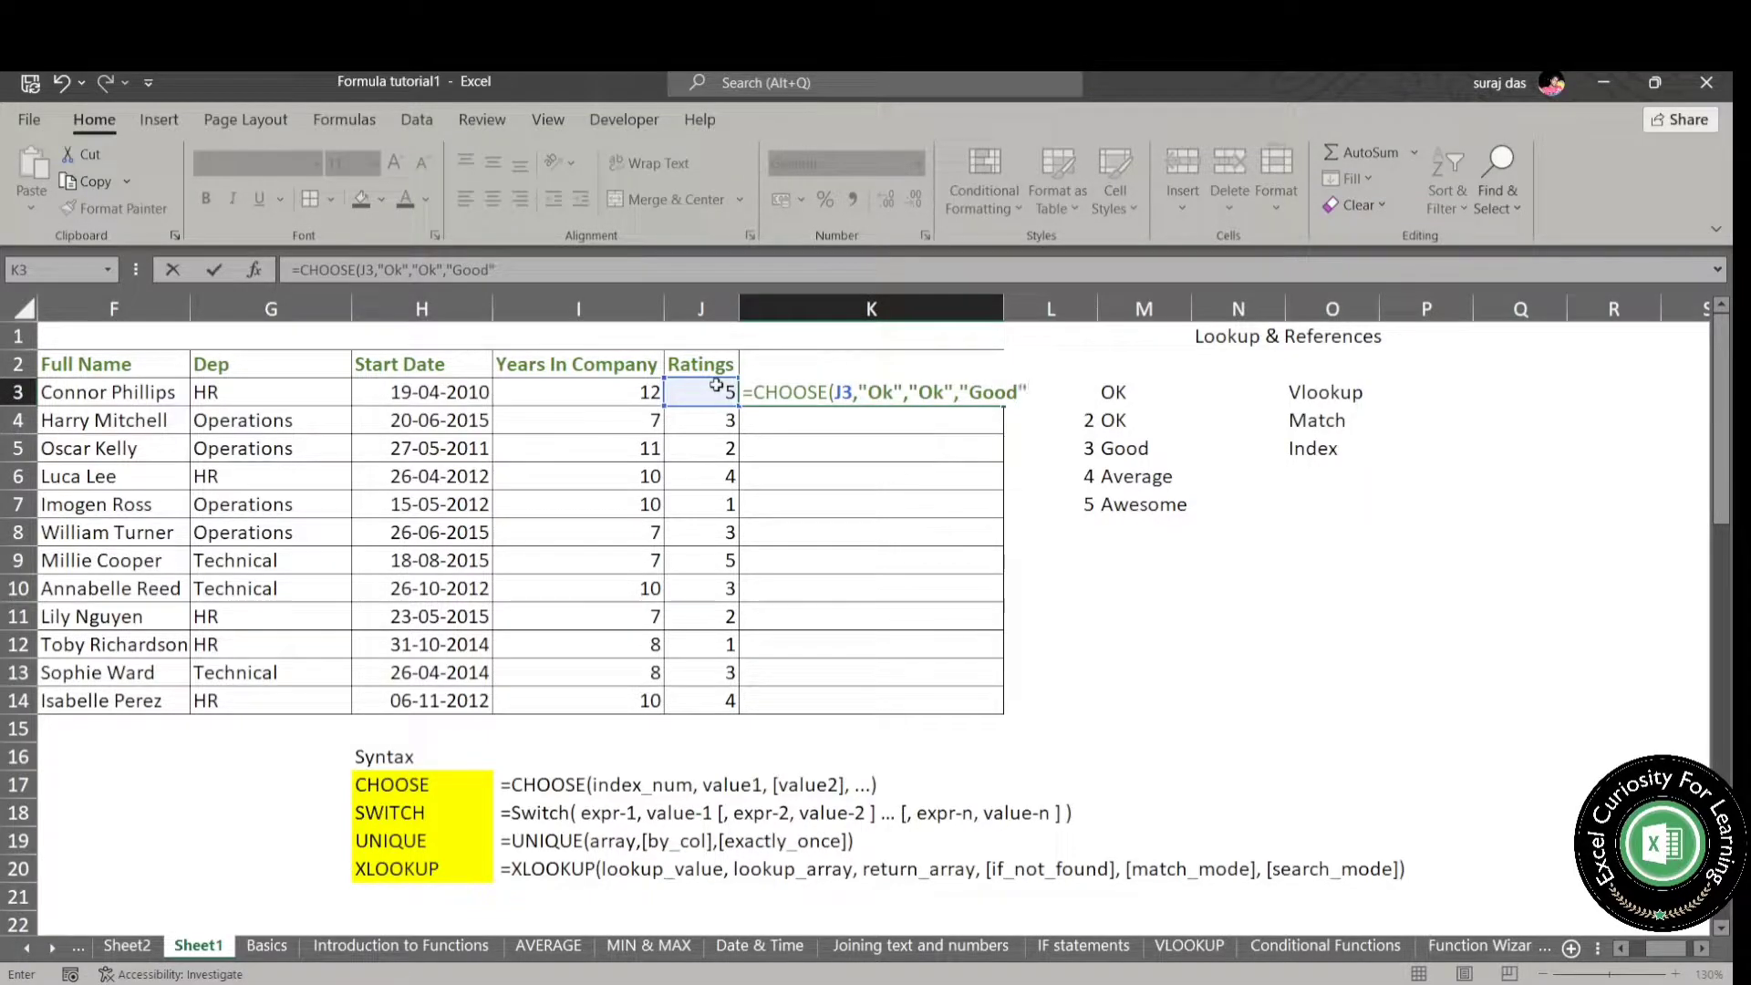
text(,"Average",)
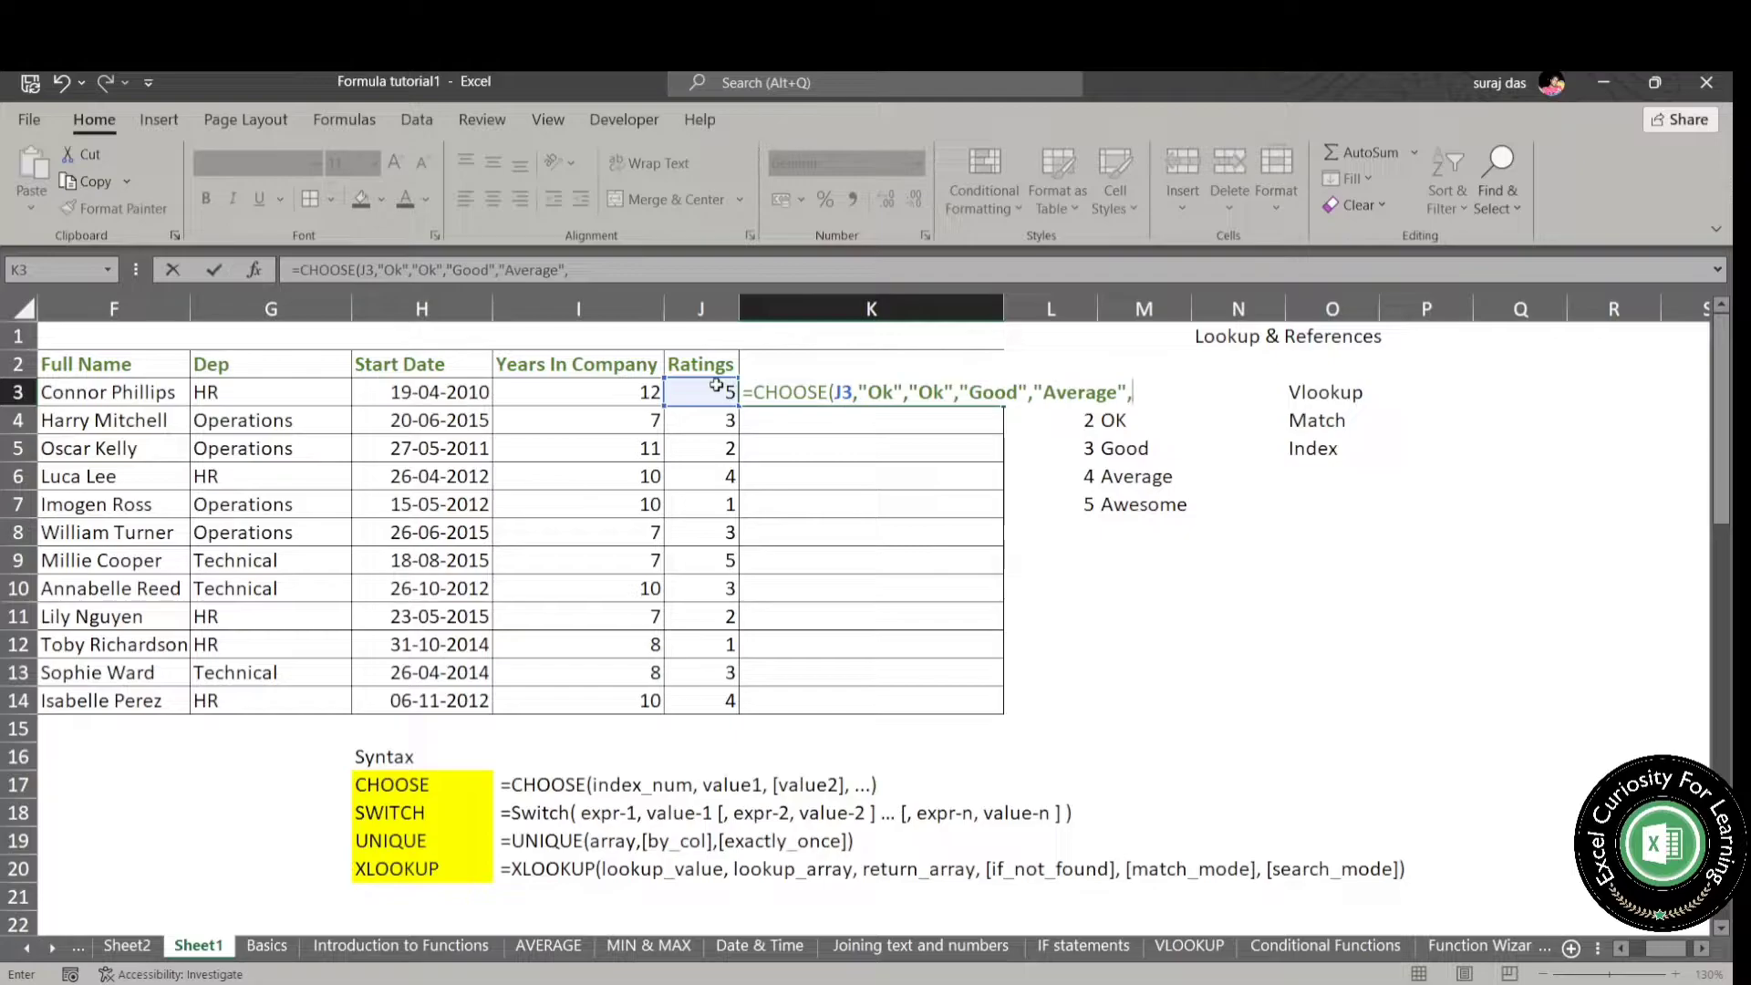
text("Awesome"))
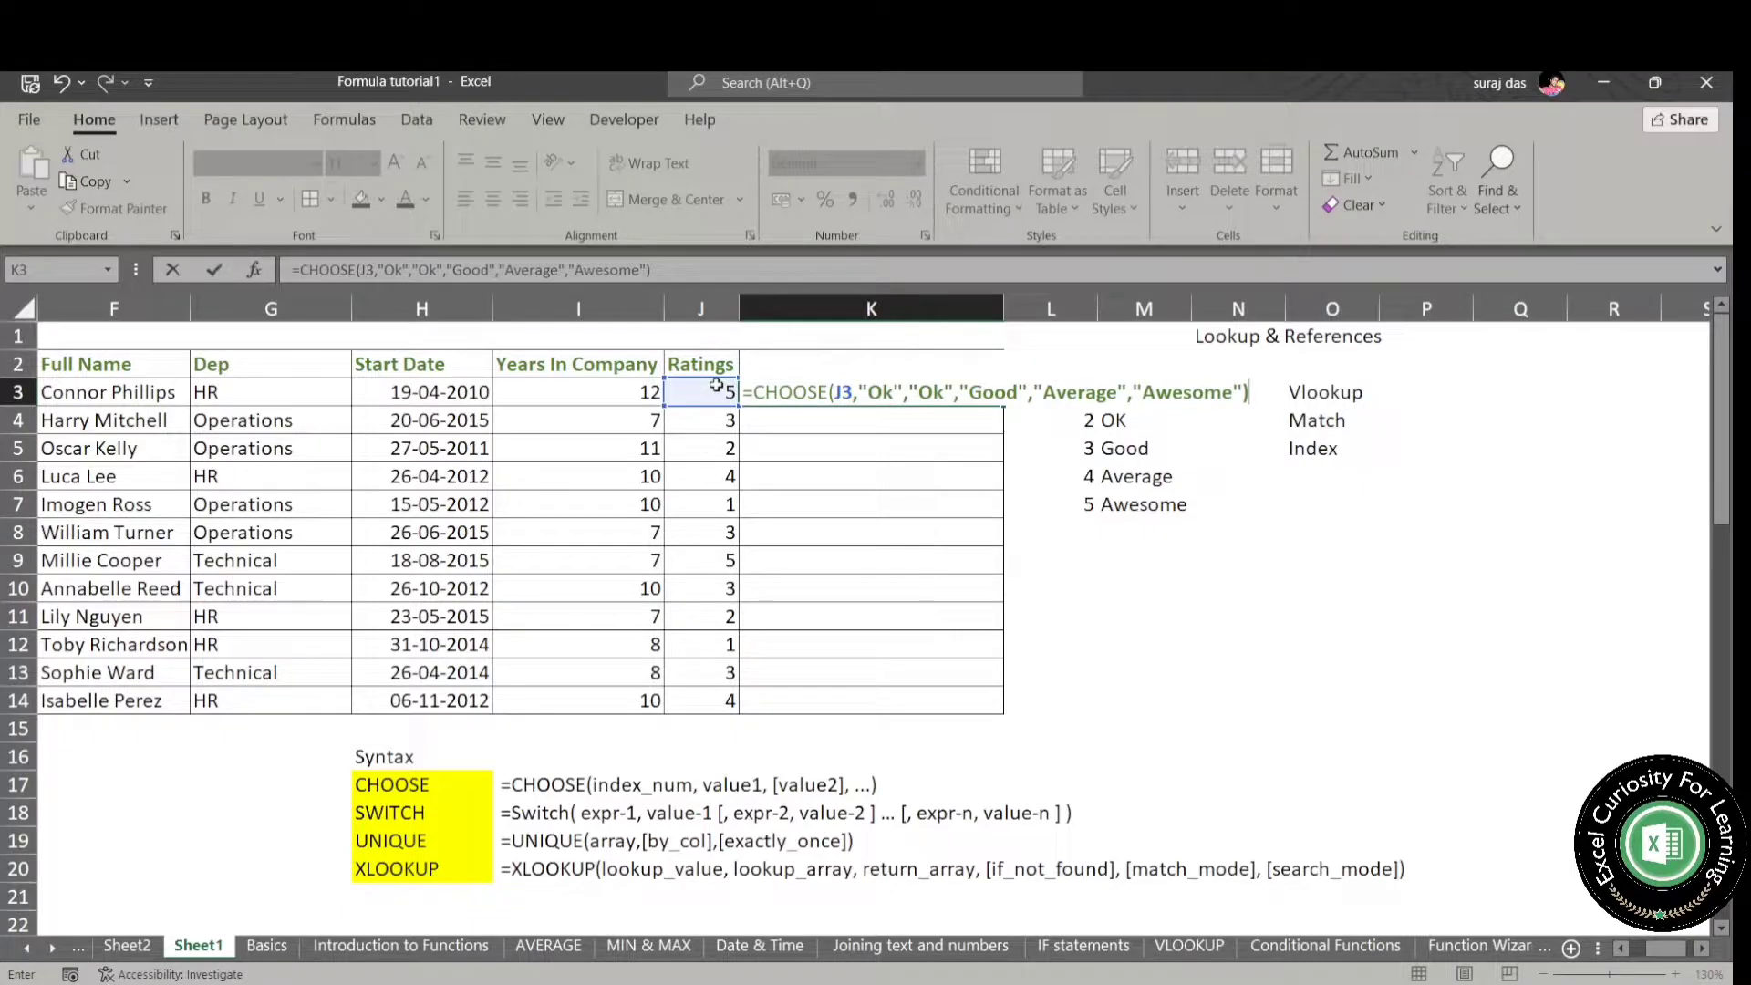
- Complete the CHOOSE formula in K3 with "Good", "Average" and "Awesome" as the third to fifth values
key(Return)
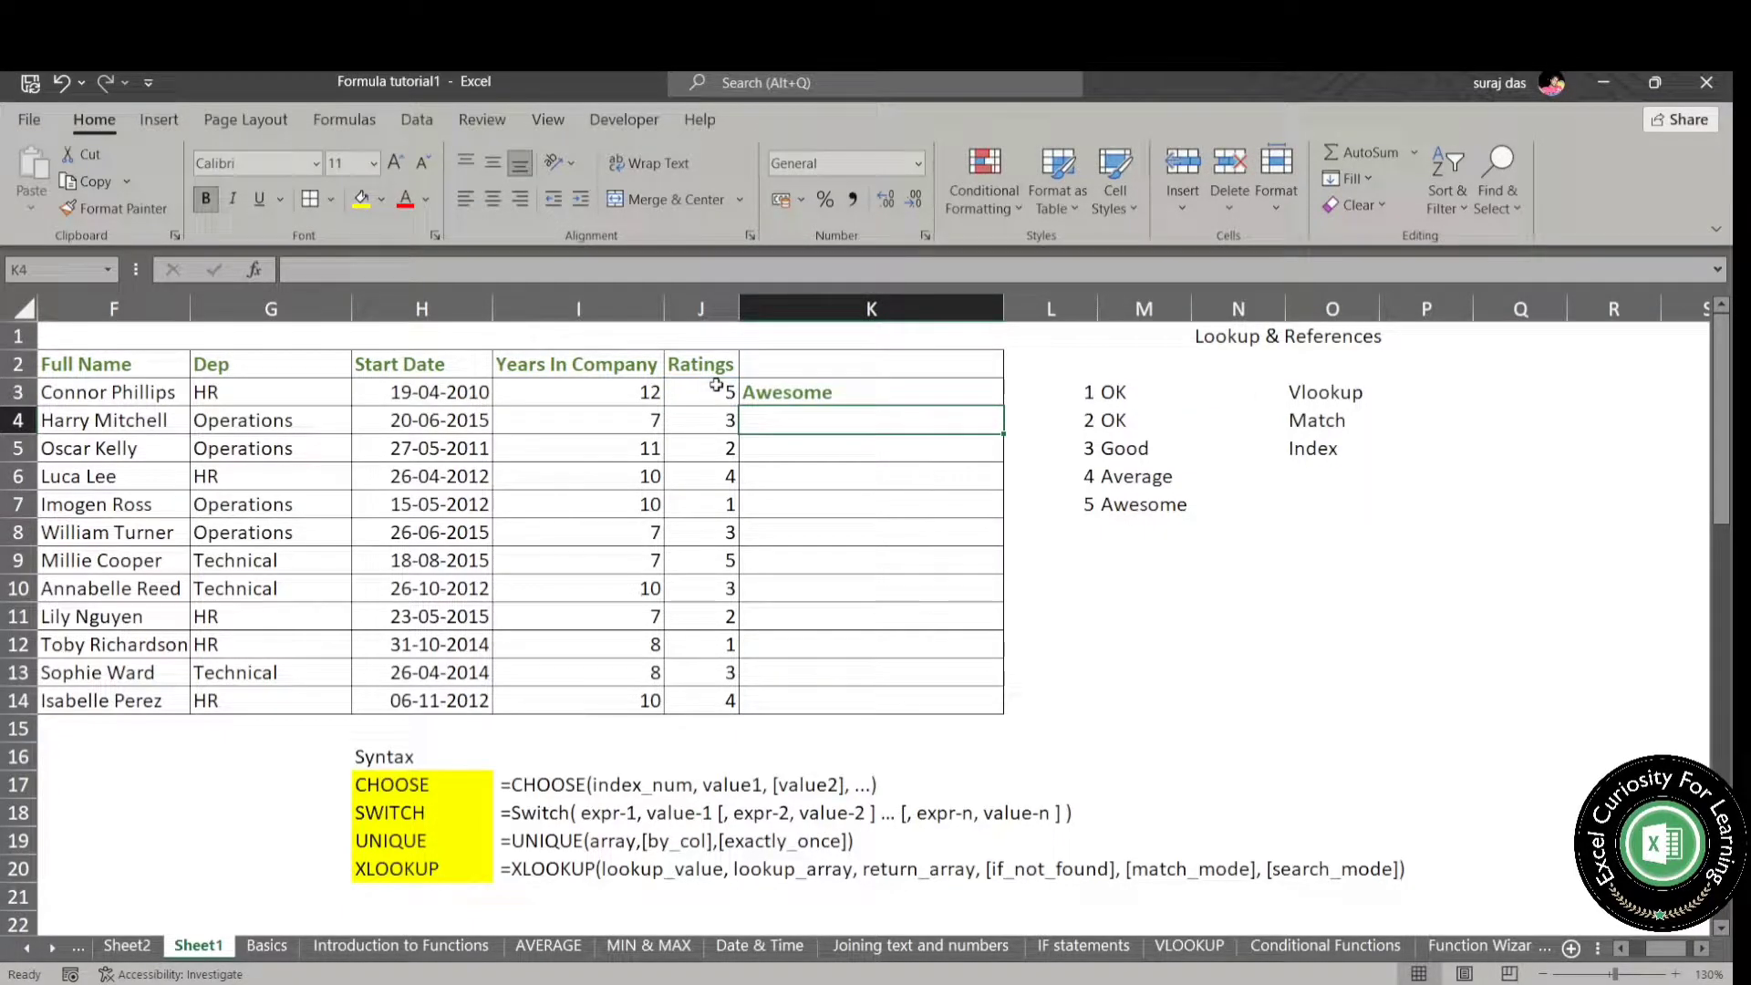
- Copy the CHOOSE formula from K3 down to K14 for every employee in the table
click(808, 397)
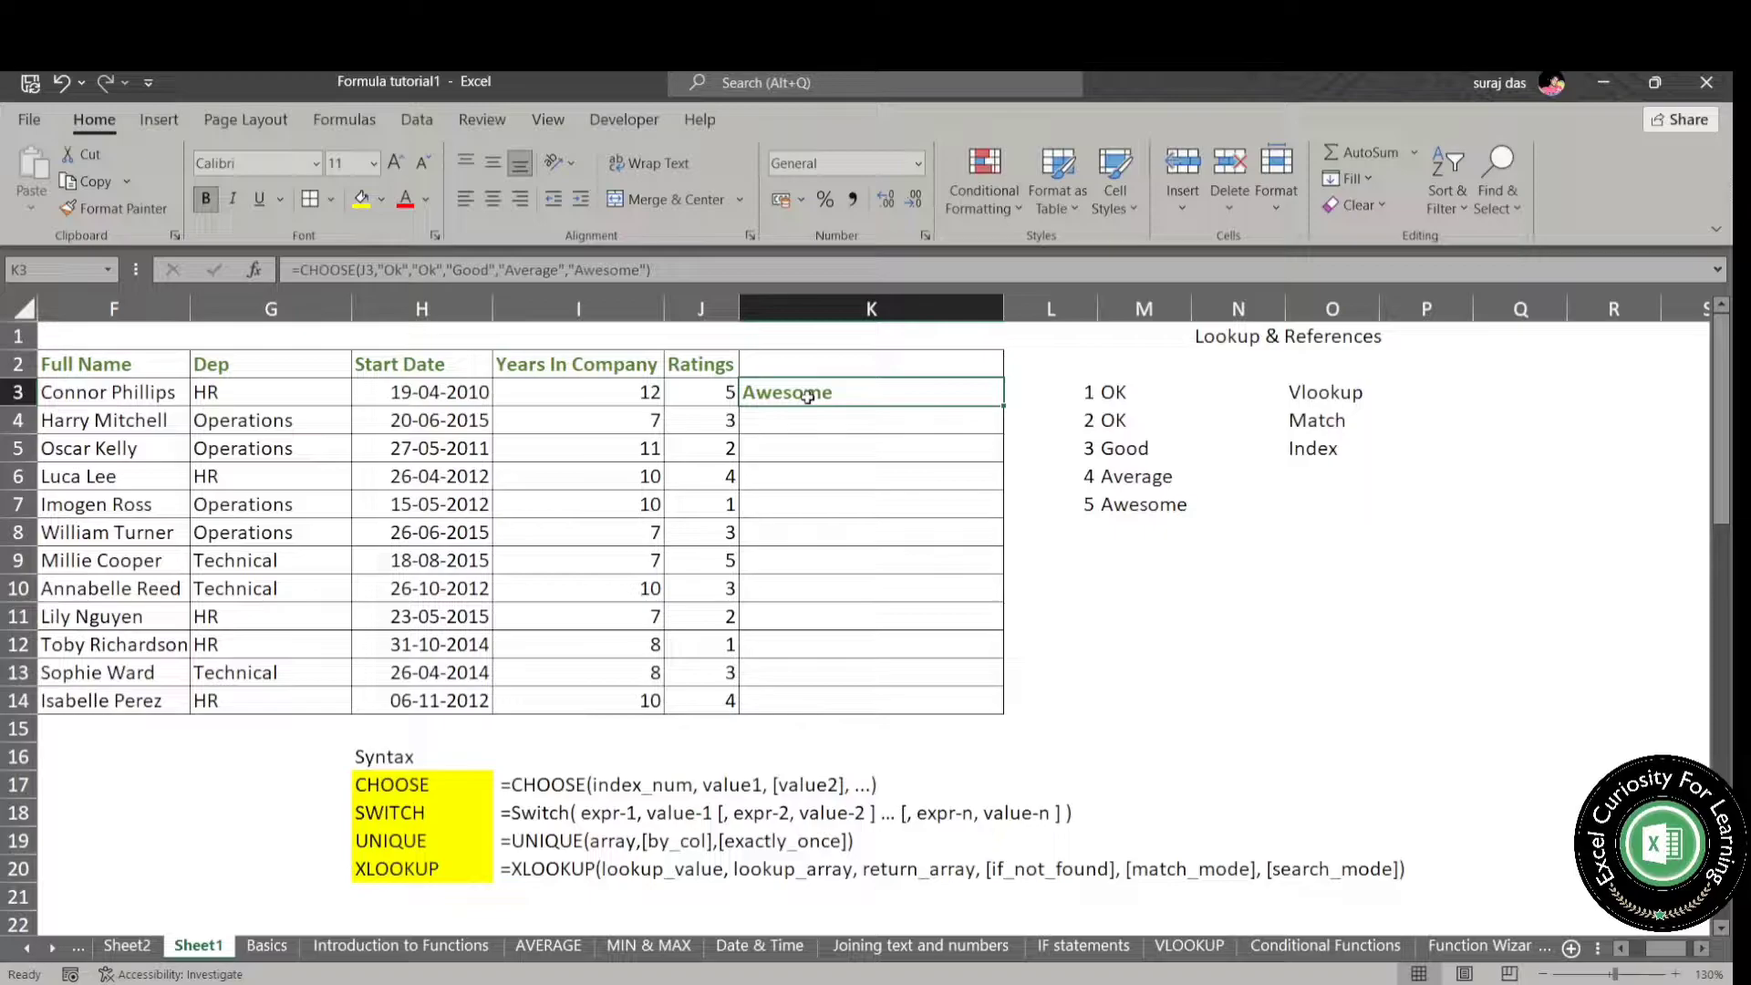
key(ctrl+c)
key(Down)
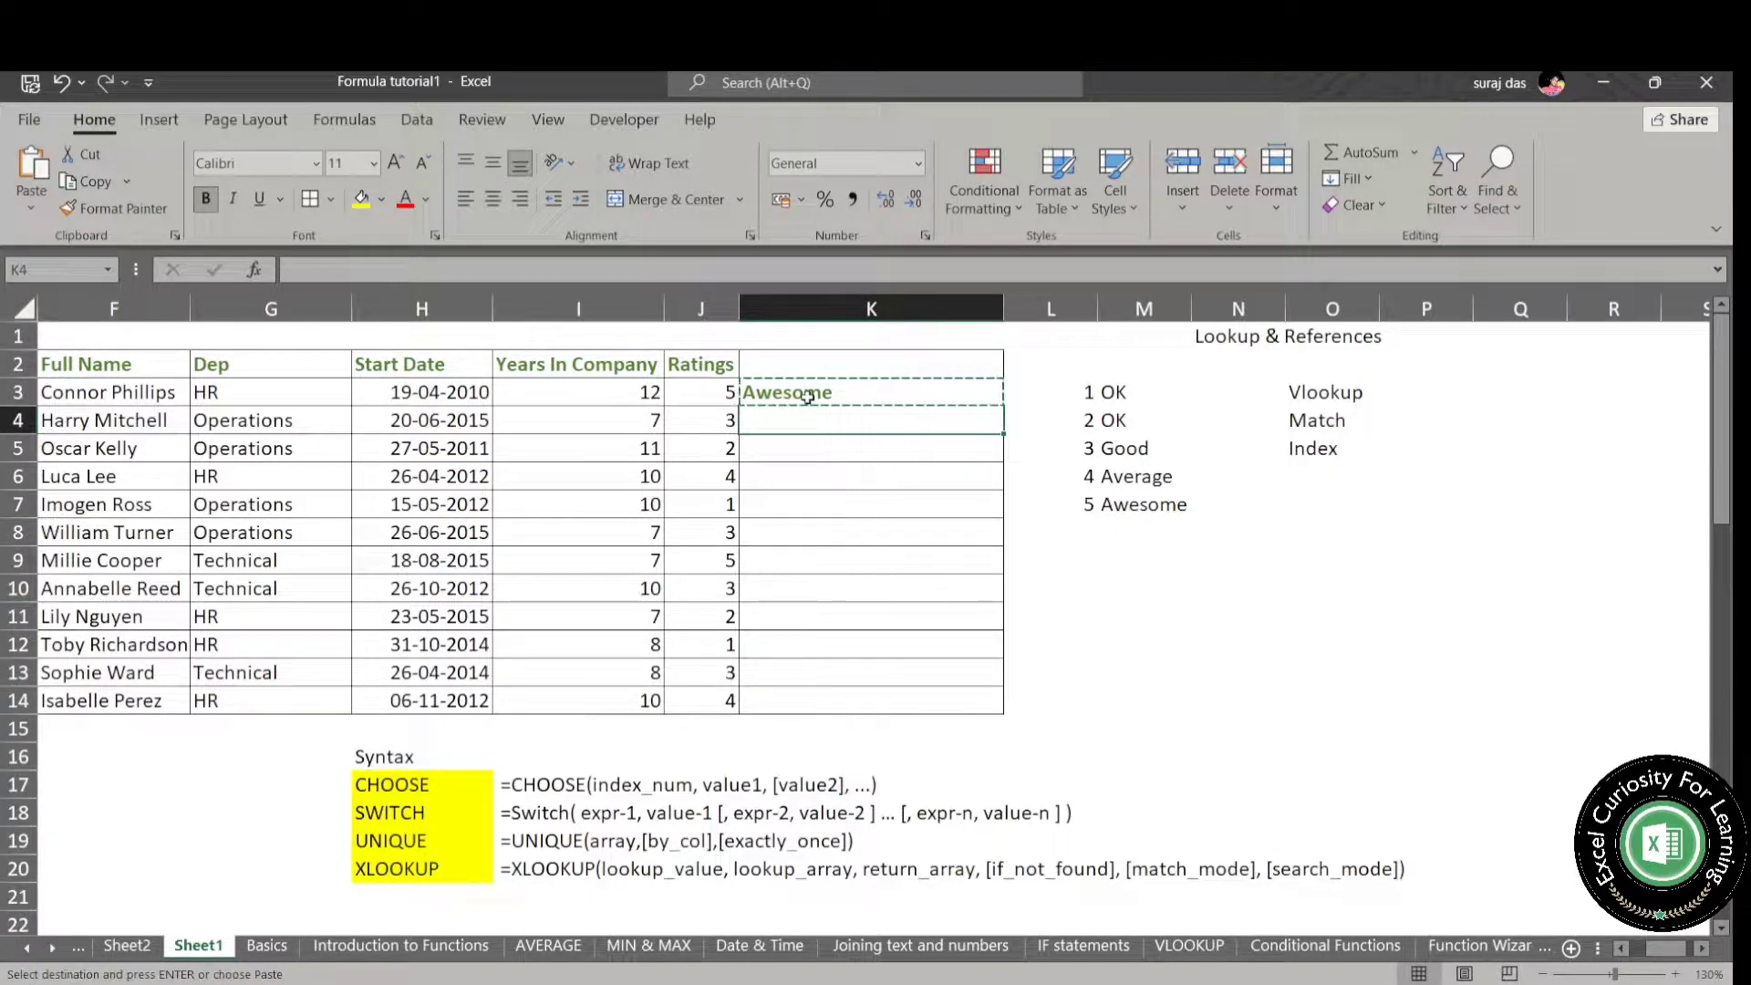
key(ctrl+v)
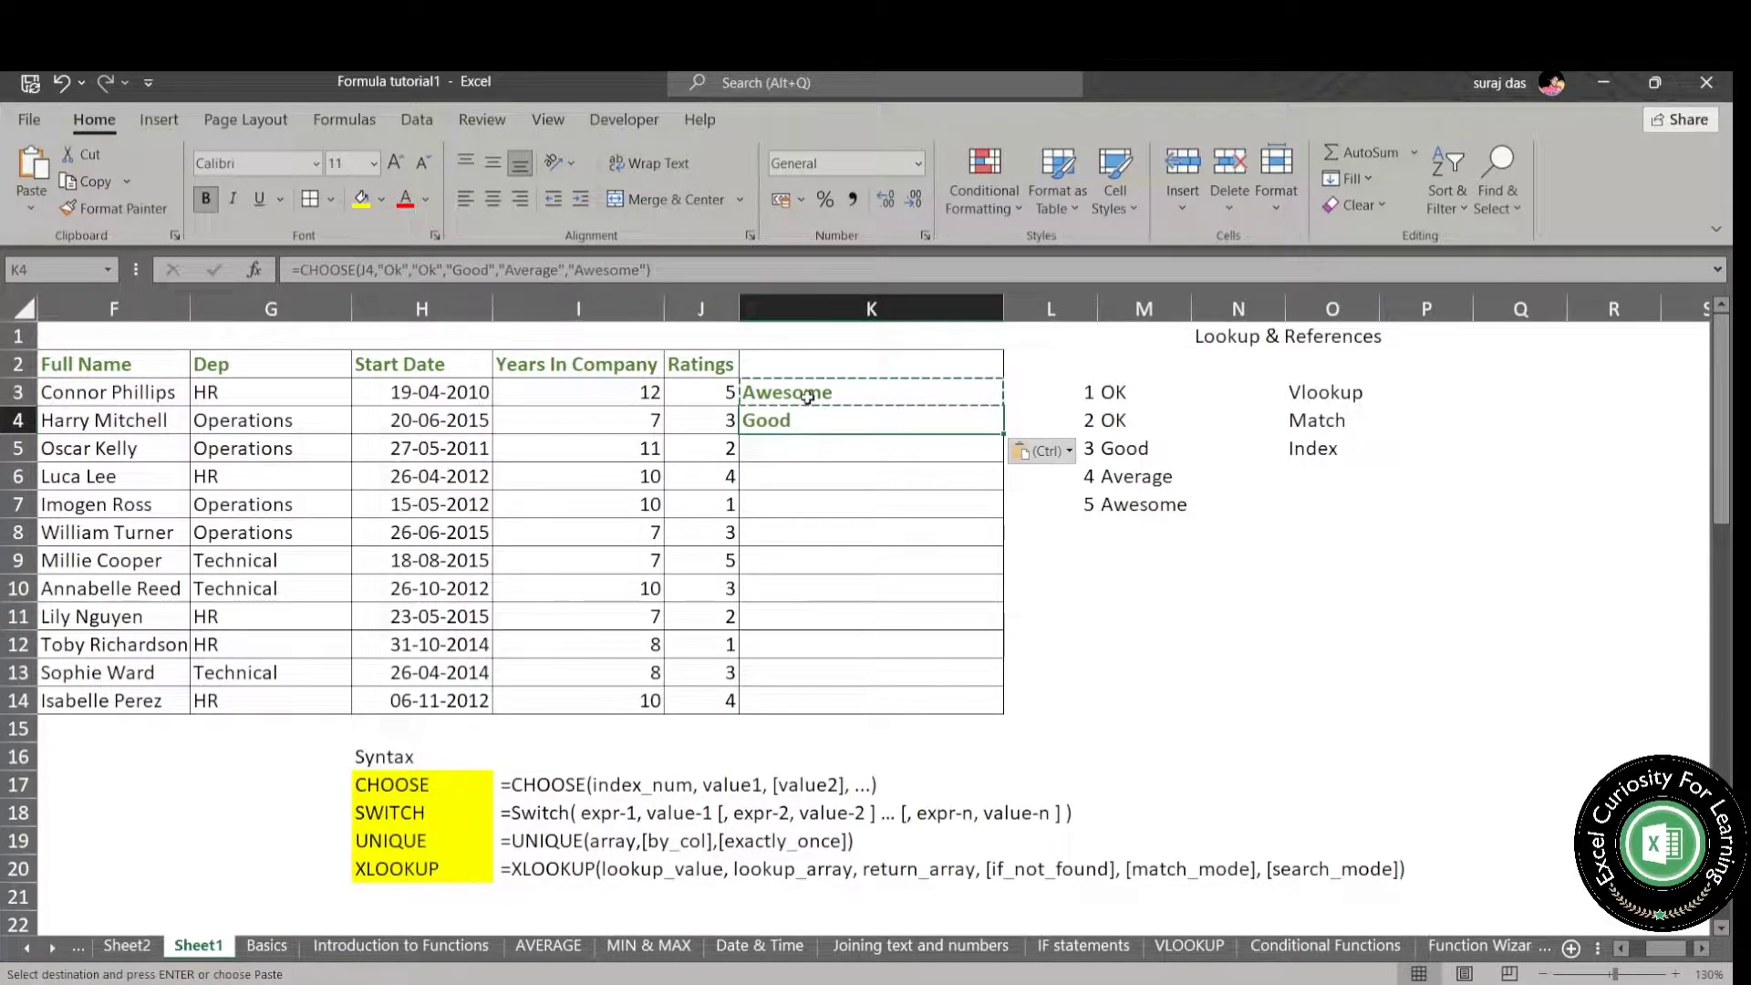
key(Left)
key(ctrl+Down)
key(Right)
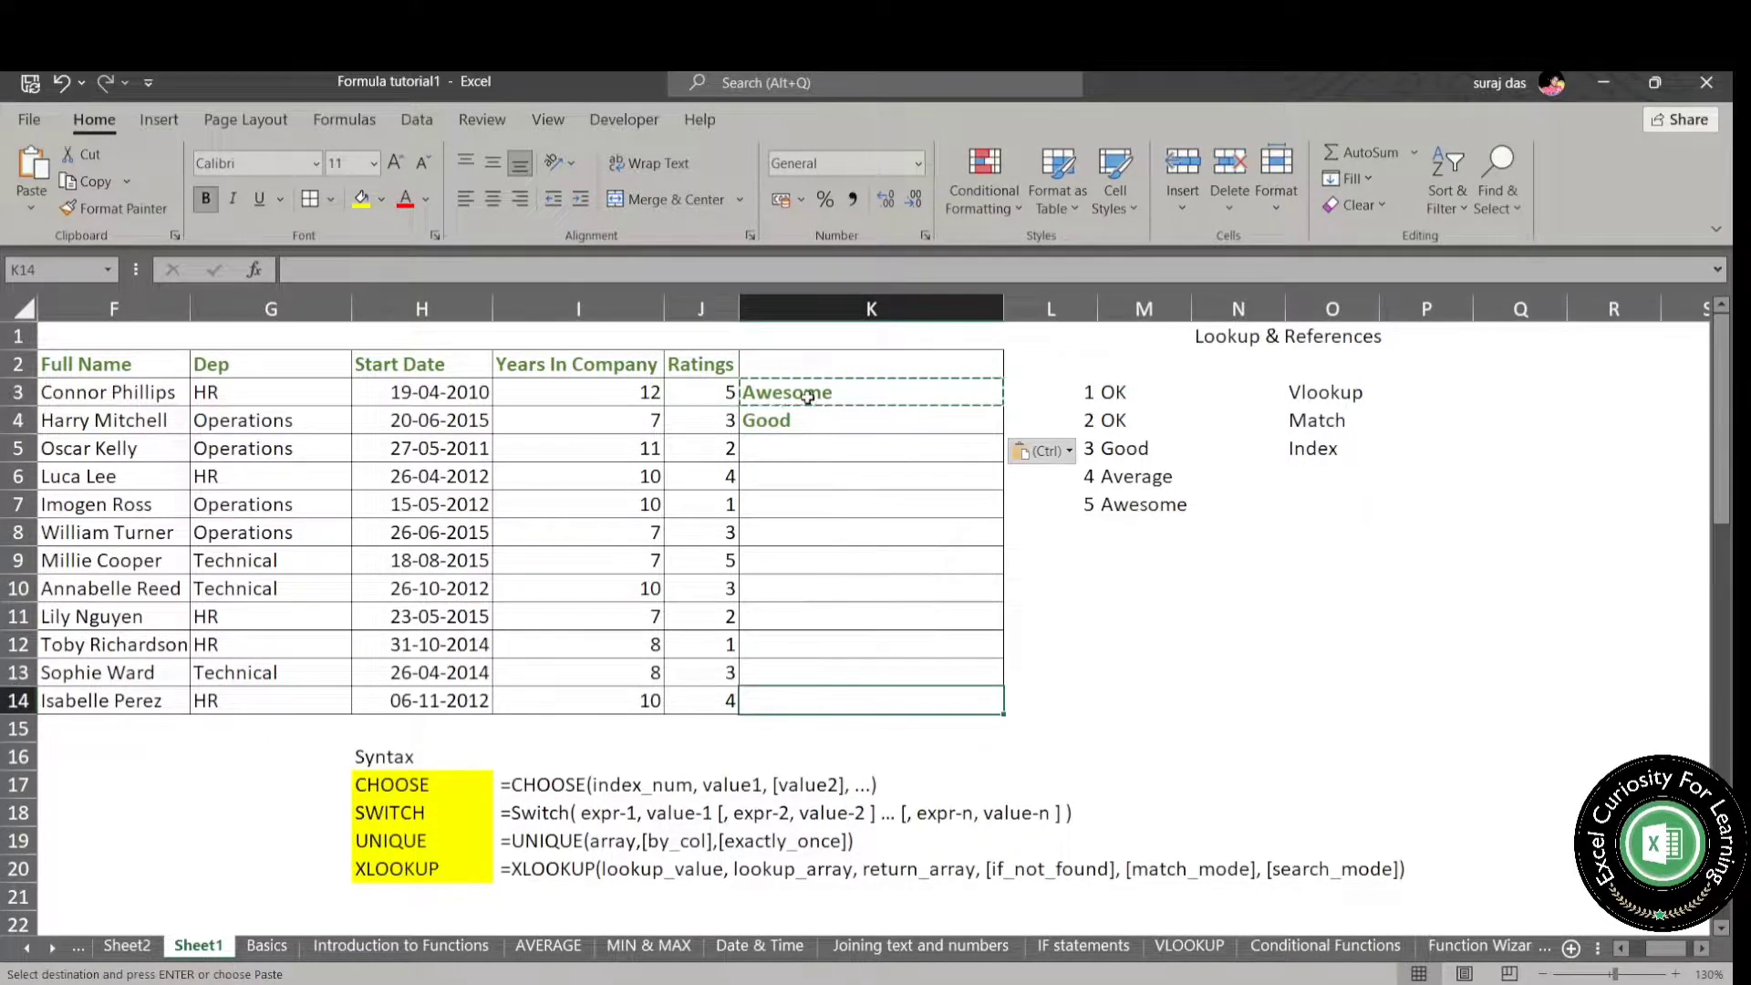
key(ctrl+shift+Up)
key(Return)
- Compare the CHOOSE results in column K with the ratings in column J
key(Down)
key(Up)
key(Up)
key(Up)
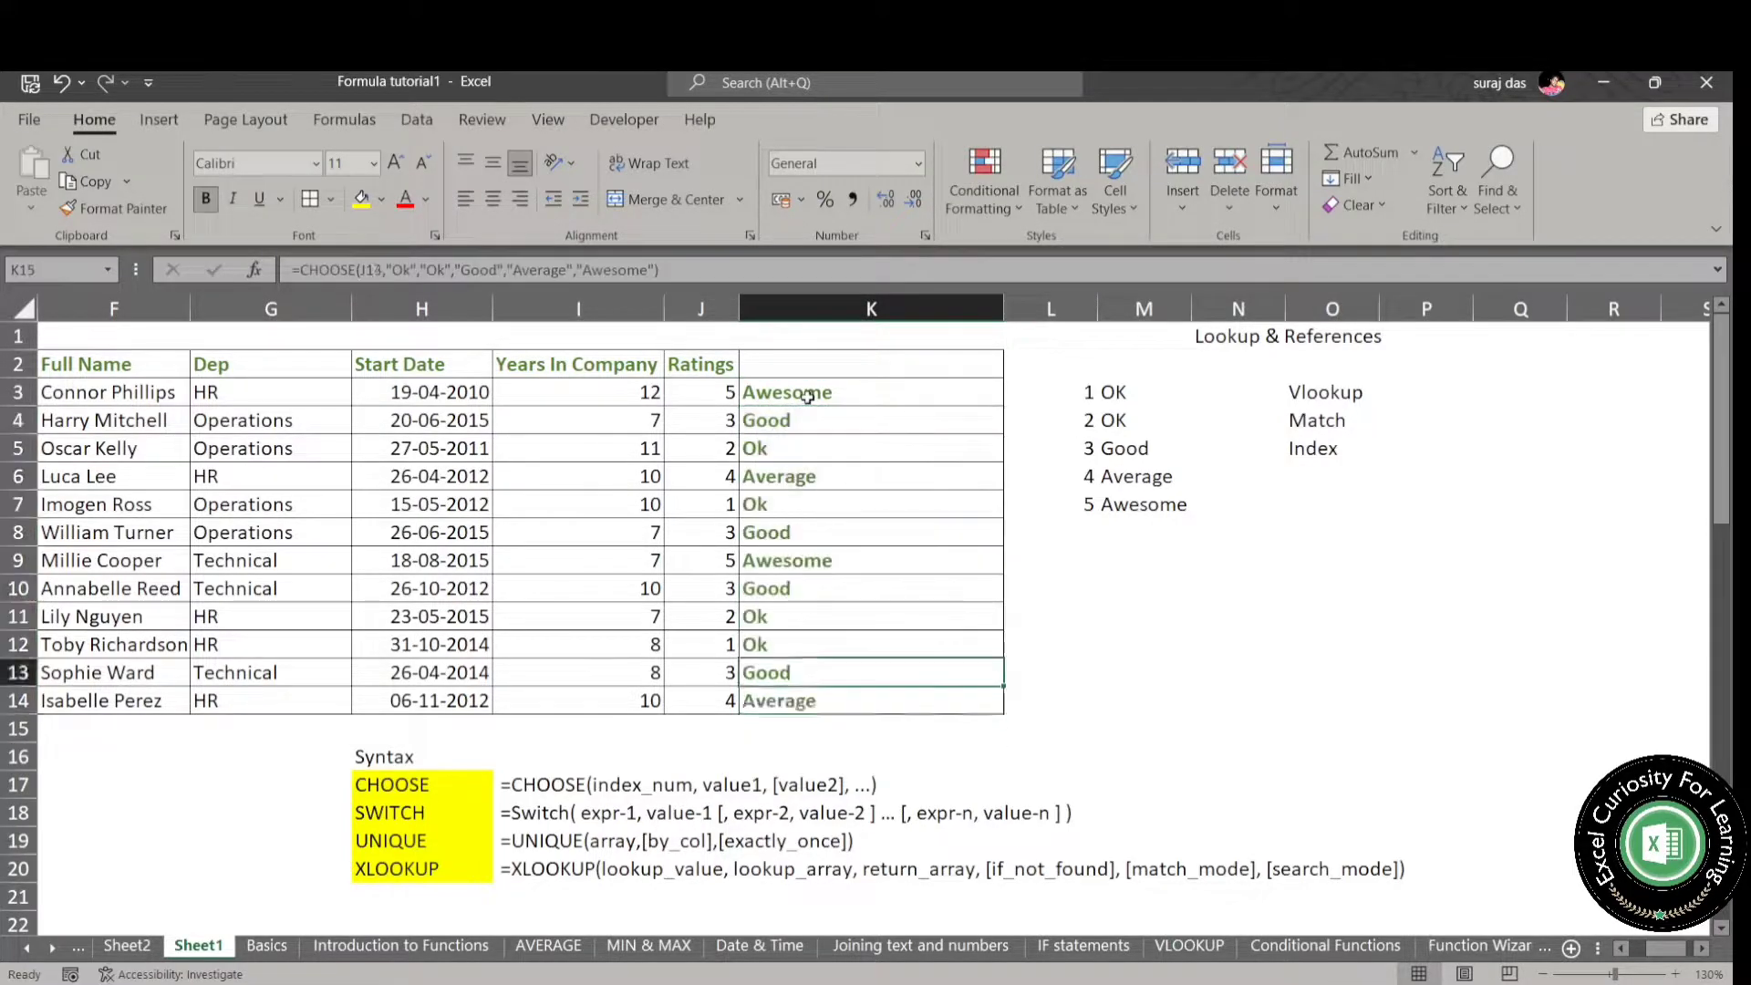
key(ctrl+Up)
key(Down)
key(Left)
key(Up)
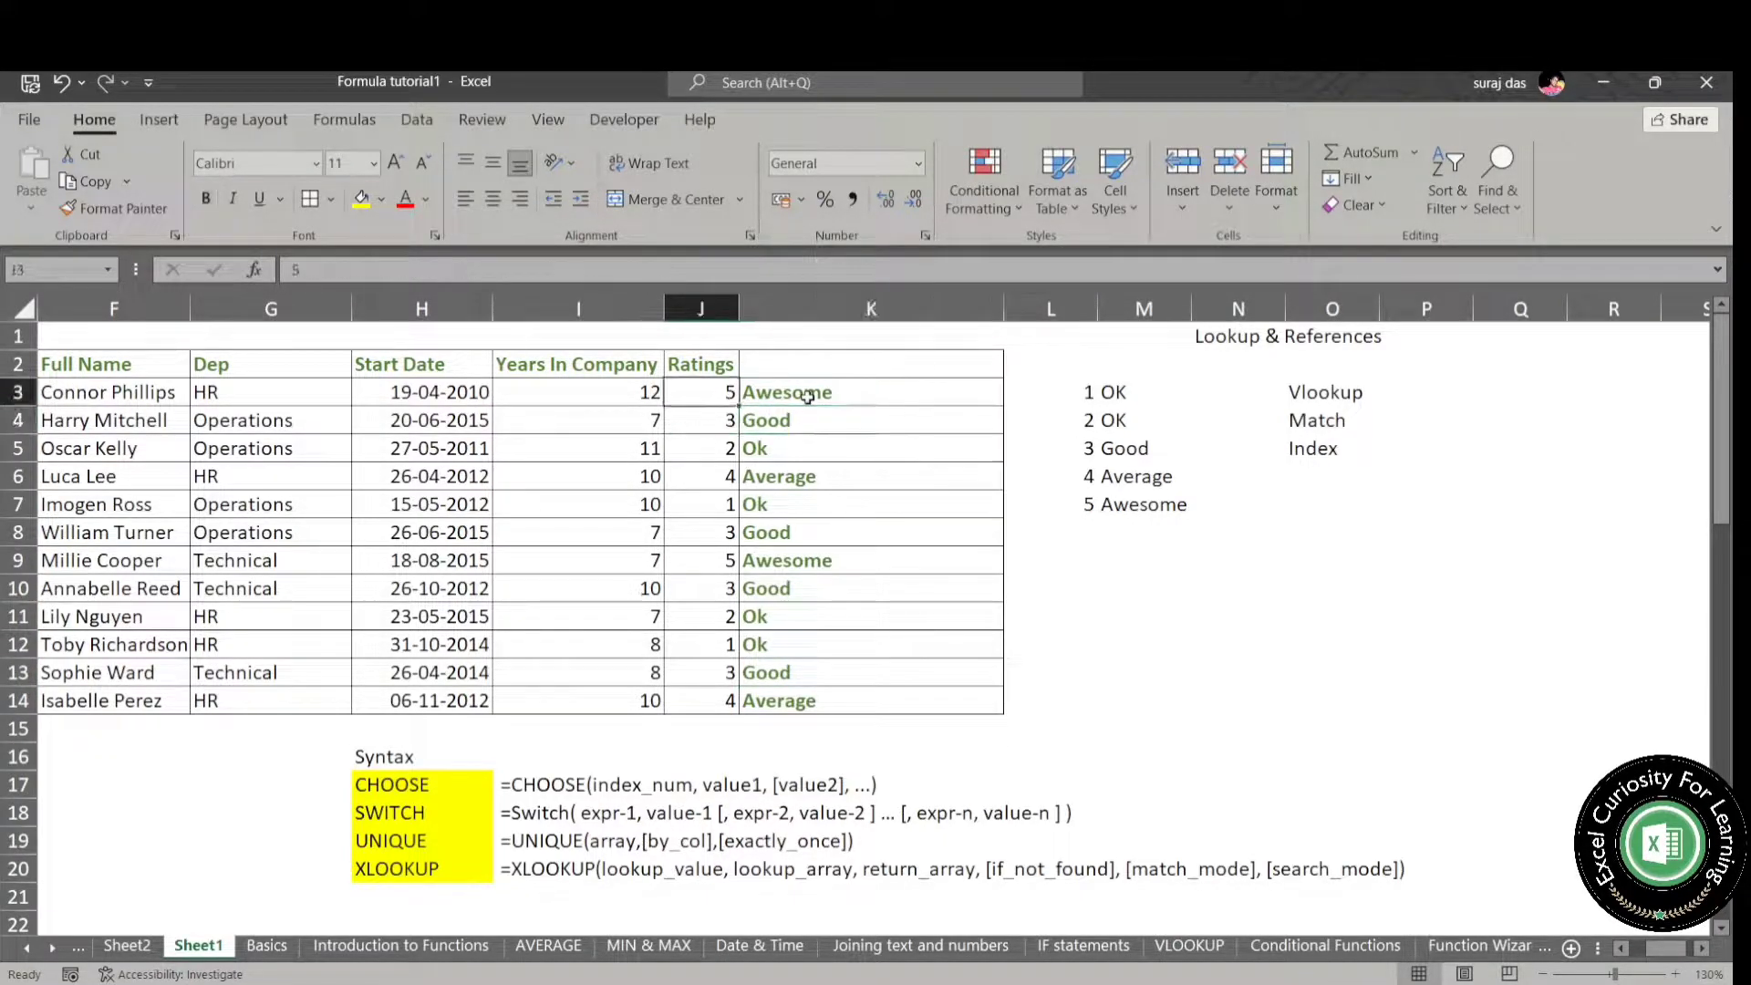
key(Right)
key(Left)
key(Right)
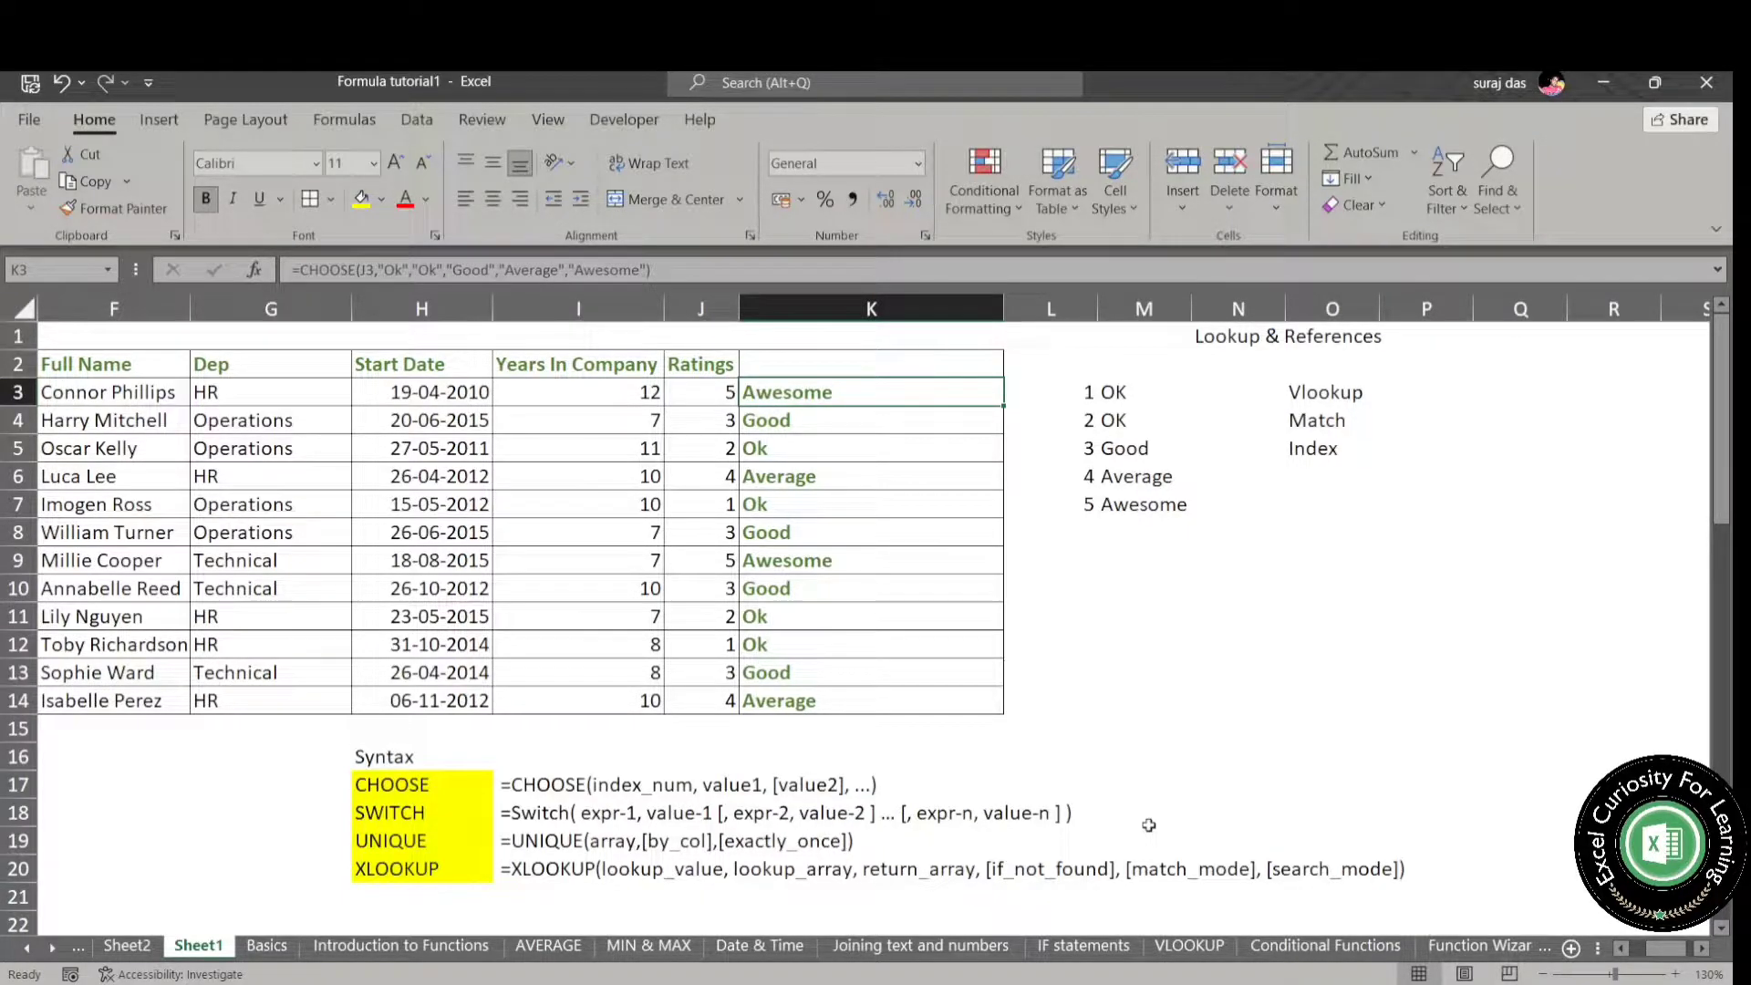
- Replace the text values in K3's CHOOSE formula with the absolute references $M$3 and $M$4
click(380, 266)
drag(380, 267, 651, 270)
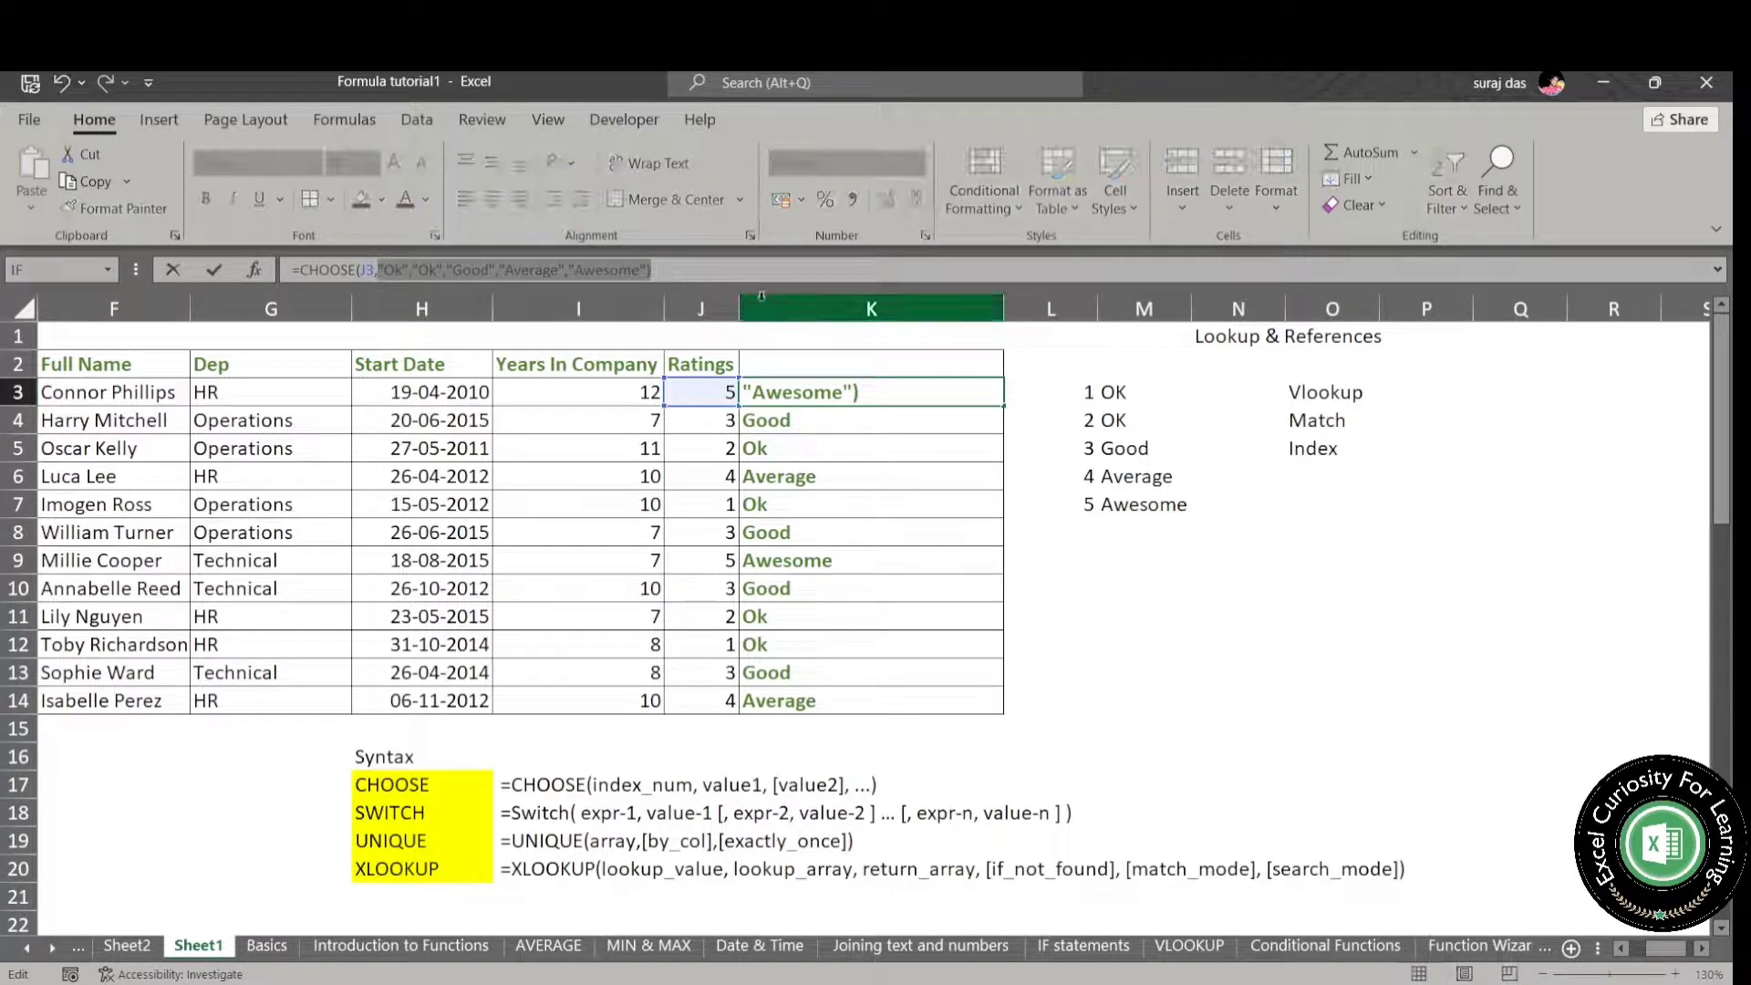
key(BackSpace)
click(1169, 391)
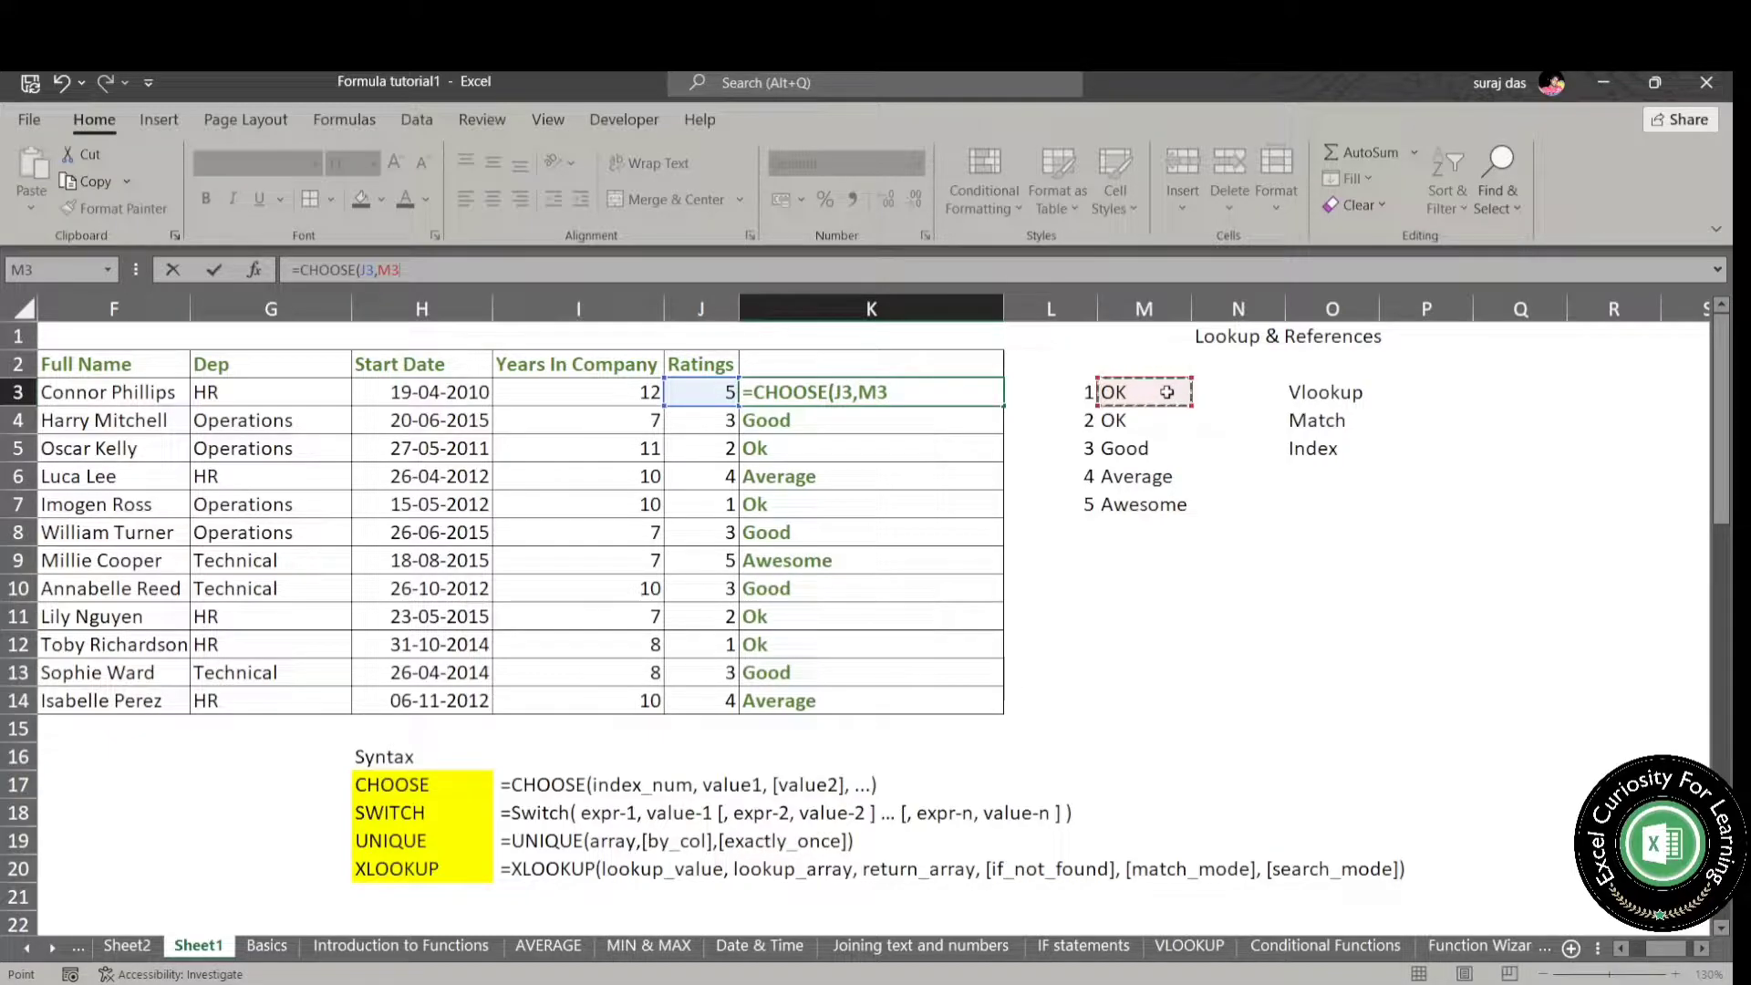
key(F4)
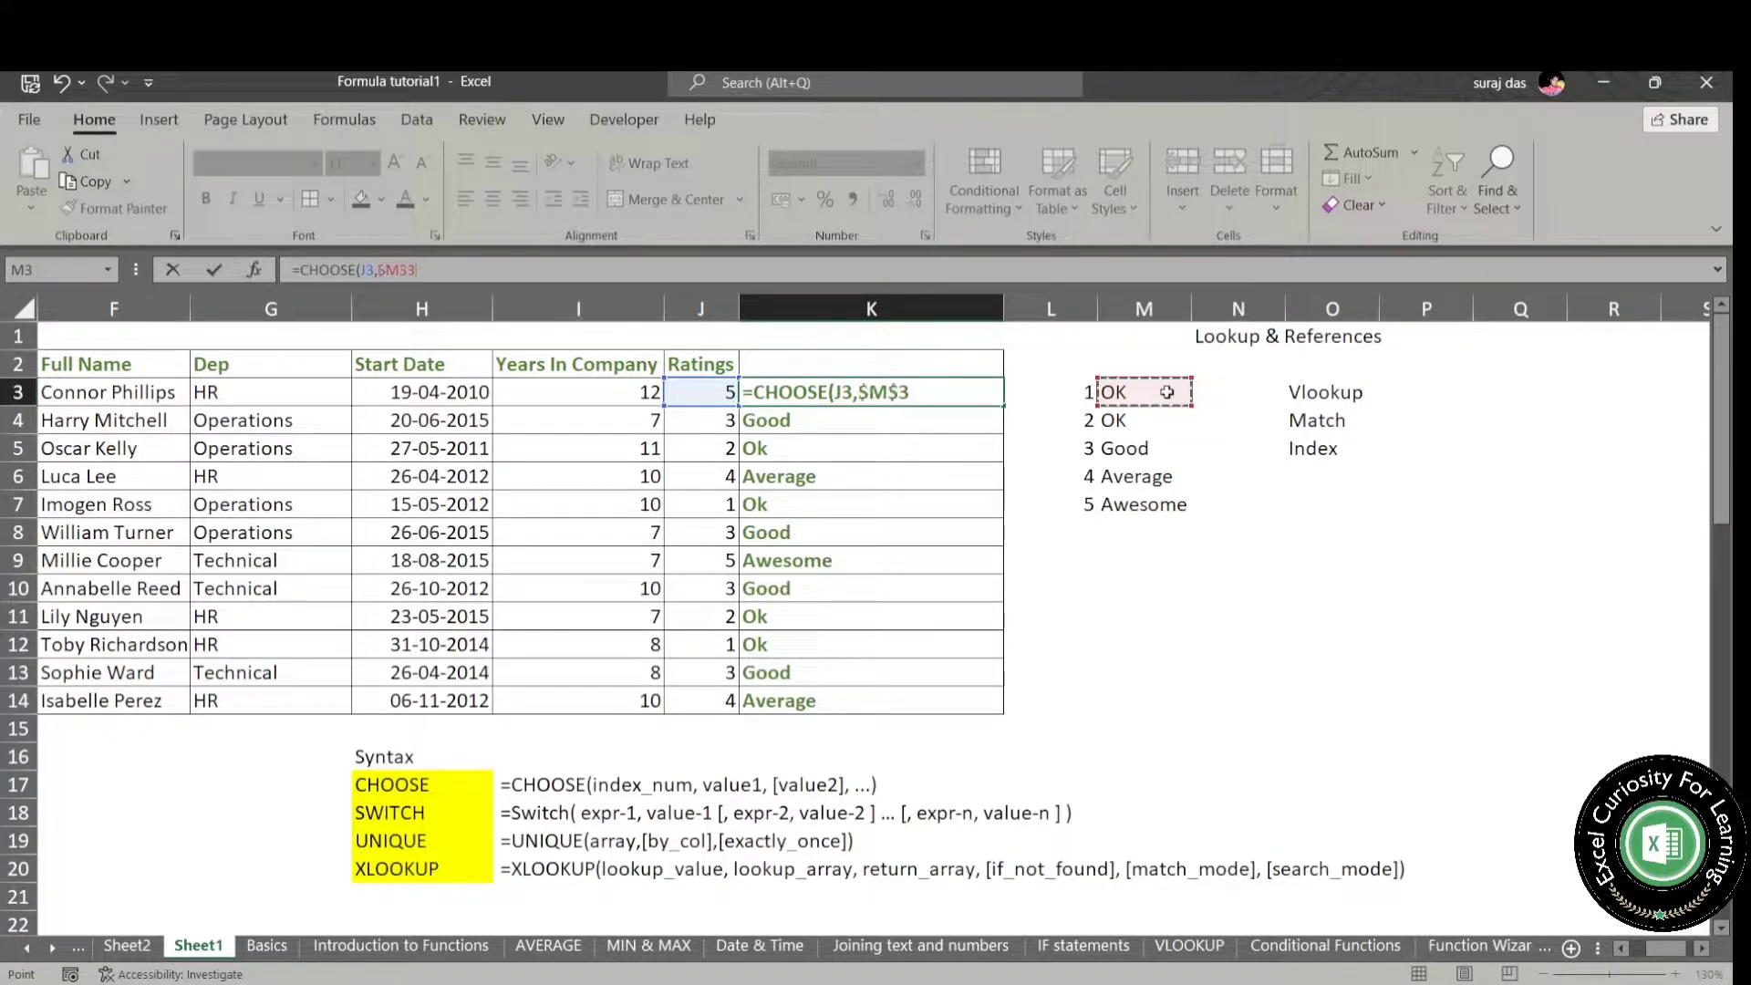
text(,)
click(1141, 421)
key(F4)
text(,)
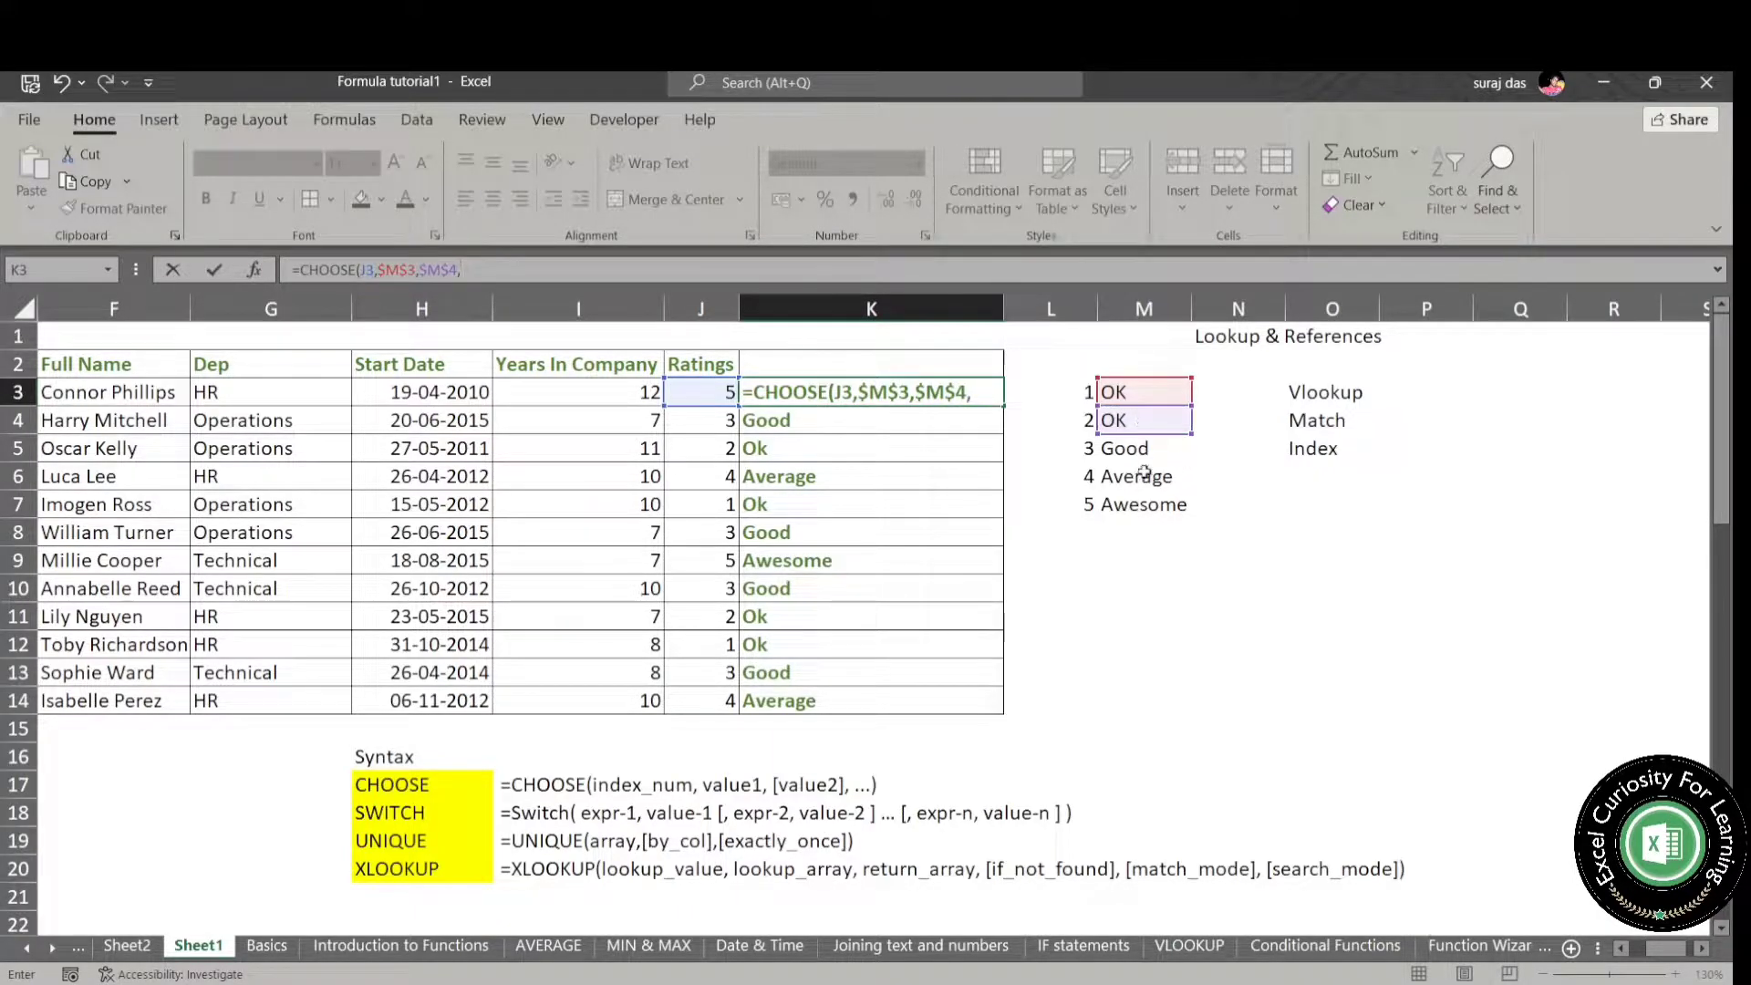
- Complete K3's CHOOSE formula with the absolute references $M$5, $M$6 and $M$7
click(1145, 456)
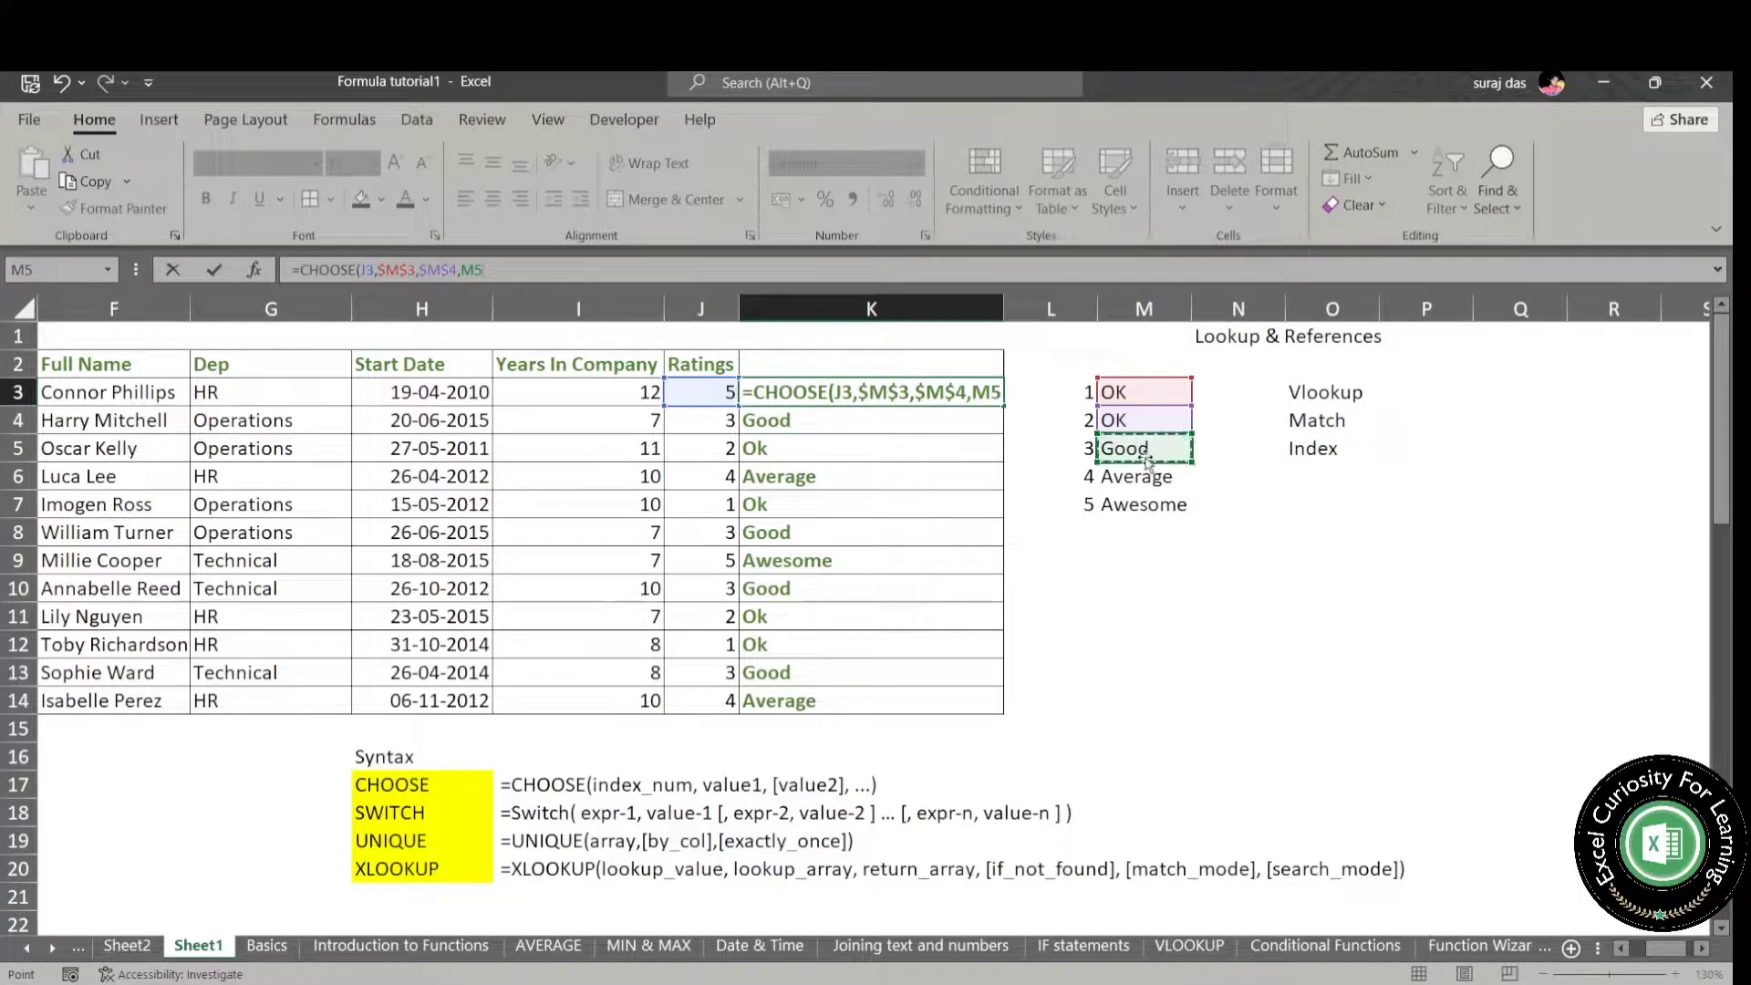
key(F4)
text(,)
click(1153, 478)
key(F4)
text(,)
click(1143, 507)
key(F4)
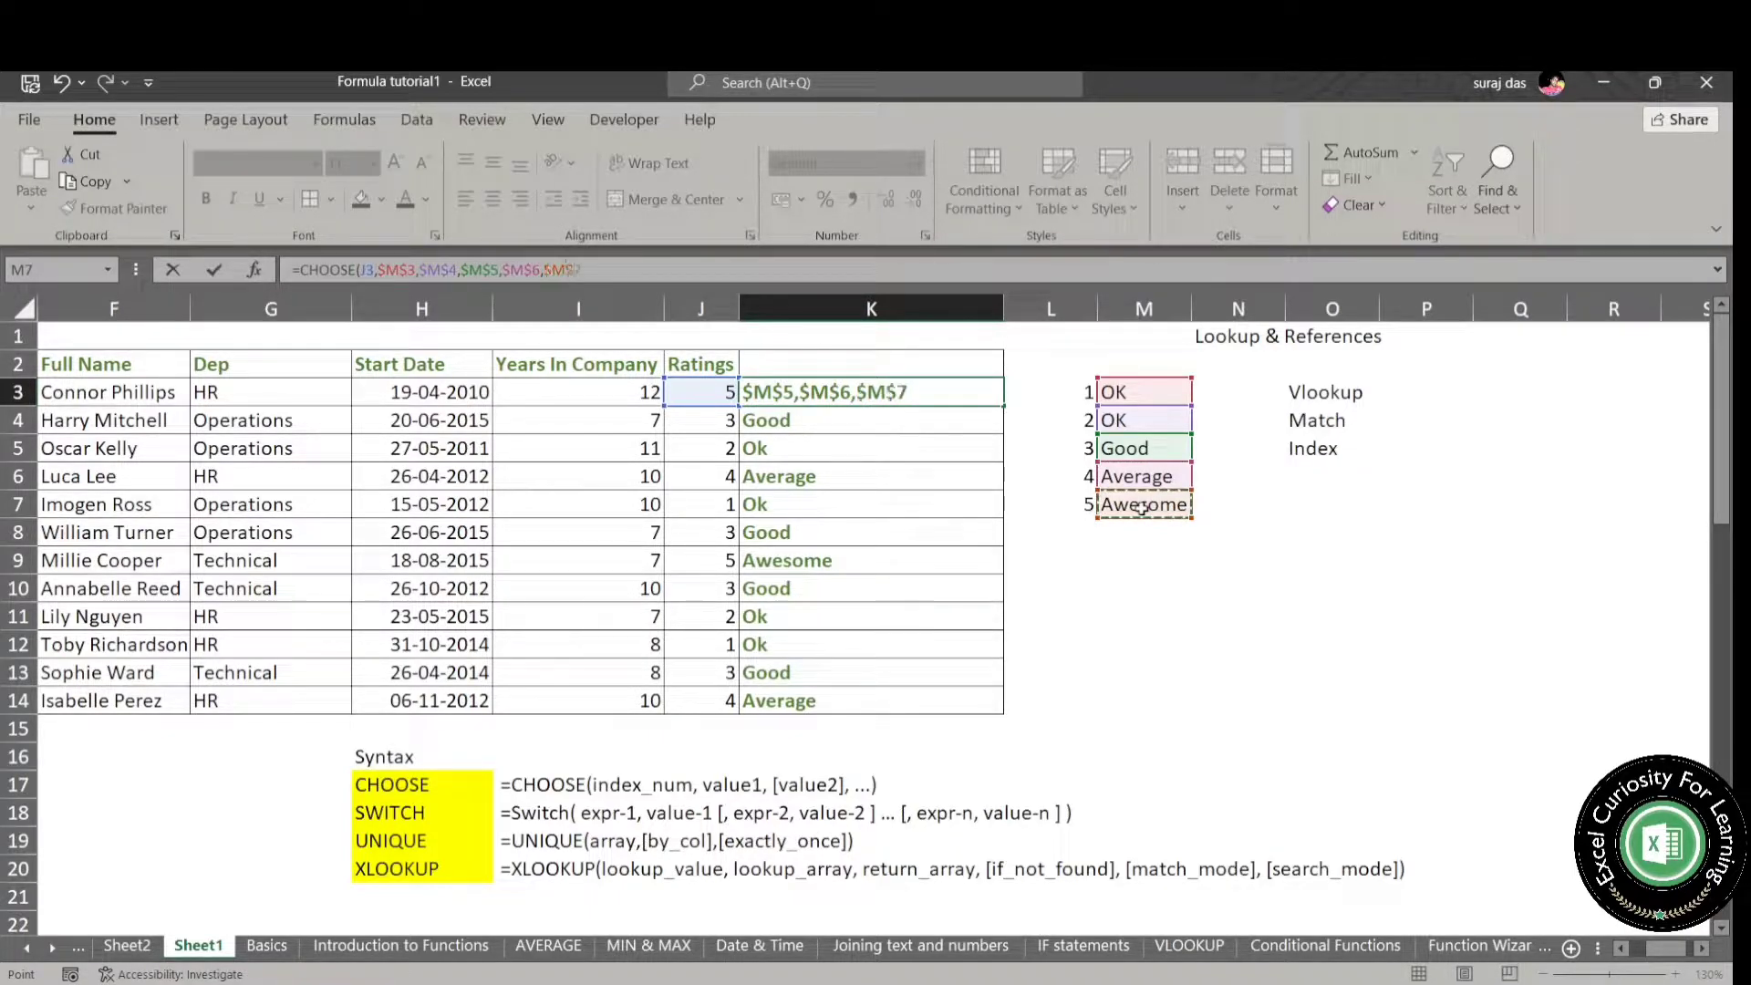
click(756, 274)
text())
key(Return)
- Fill the reference-based CHOOSE formula from K3 down to K14
click(809, 391)
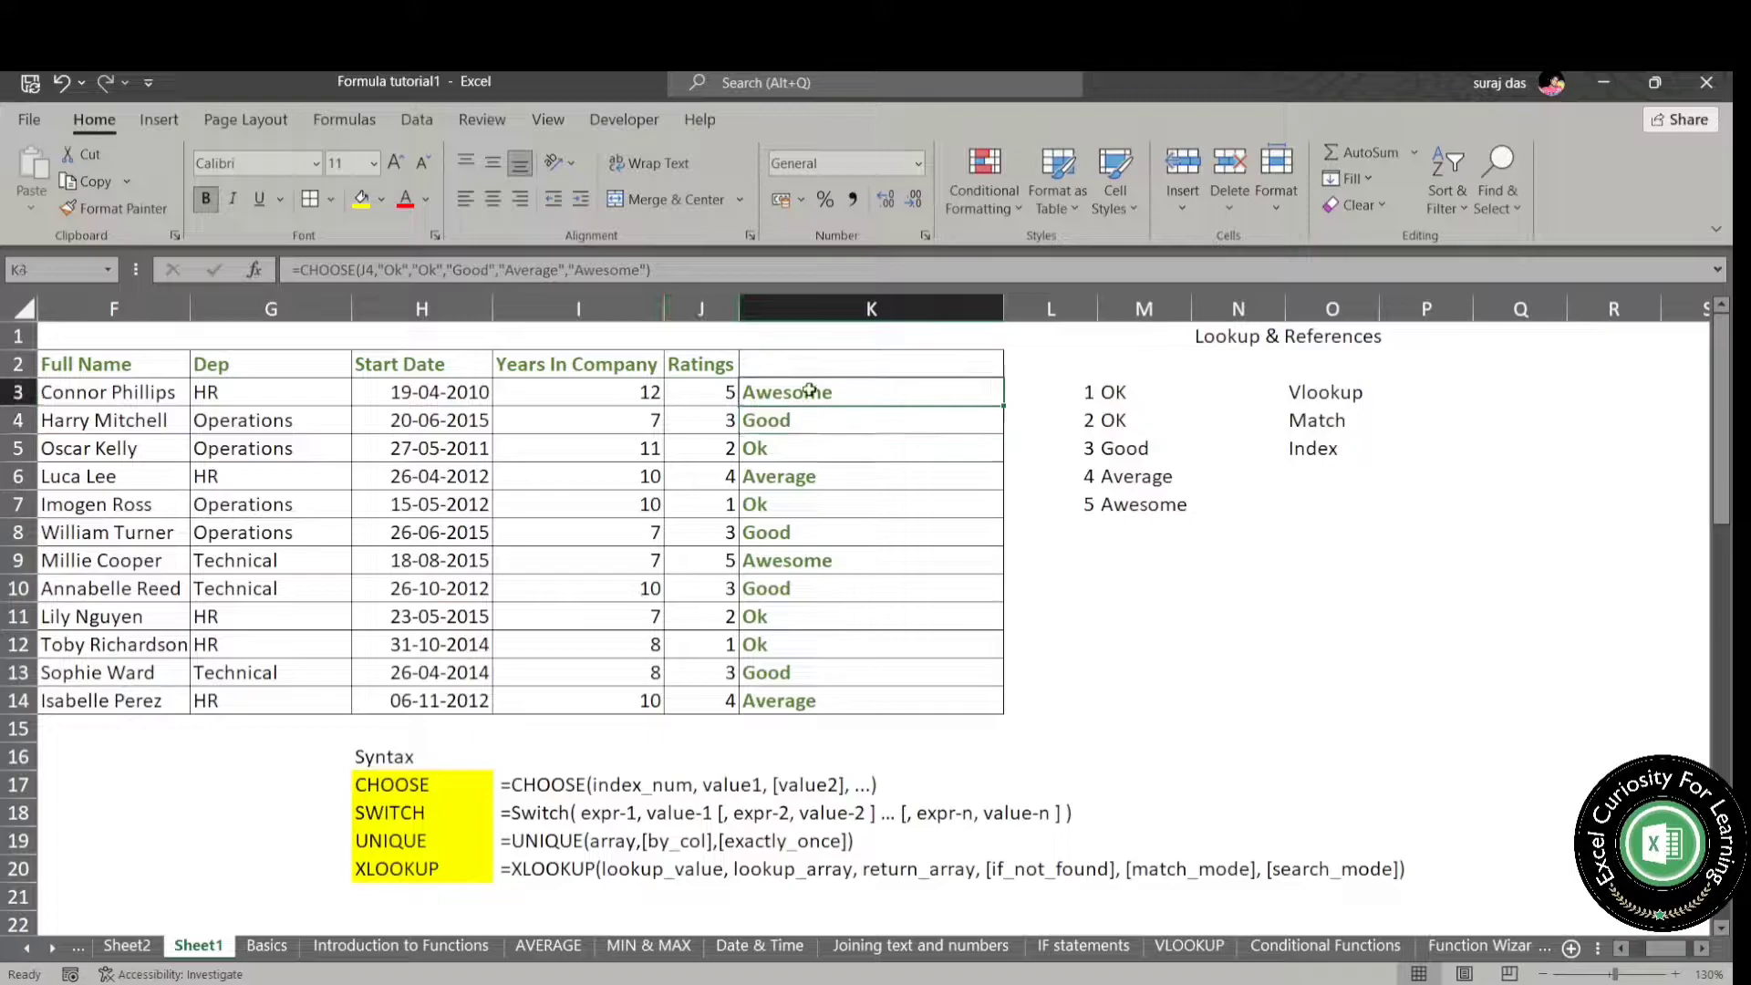
key(ctrl+shift+Down)
key(ctrl+d)
key(Up)
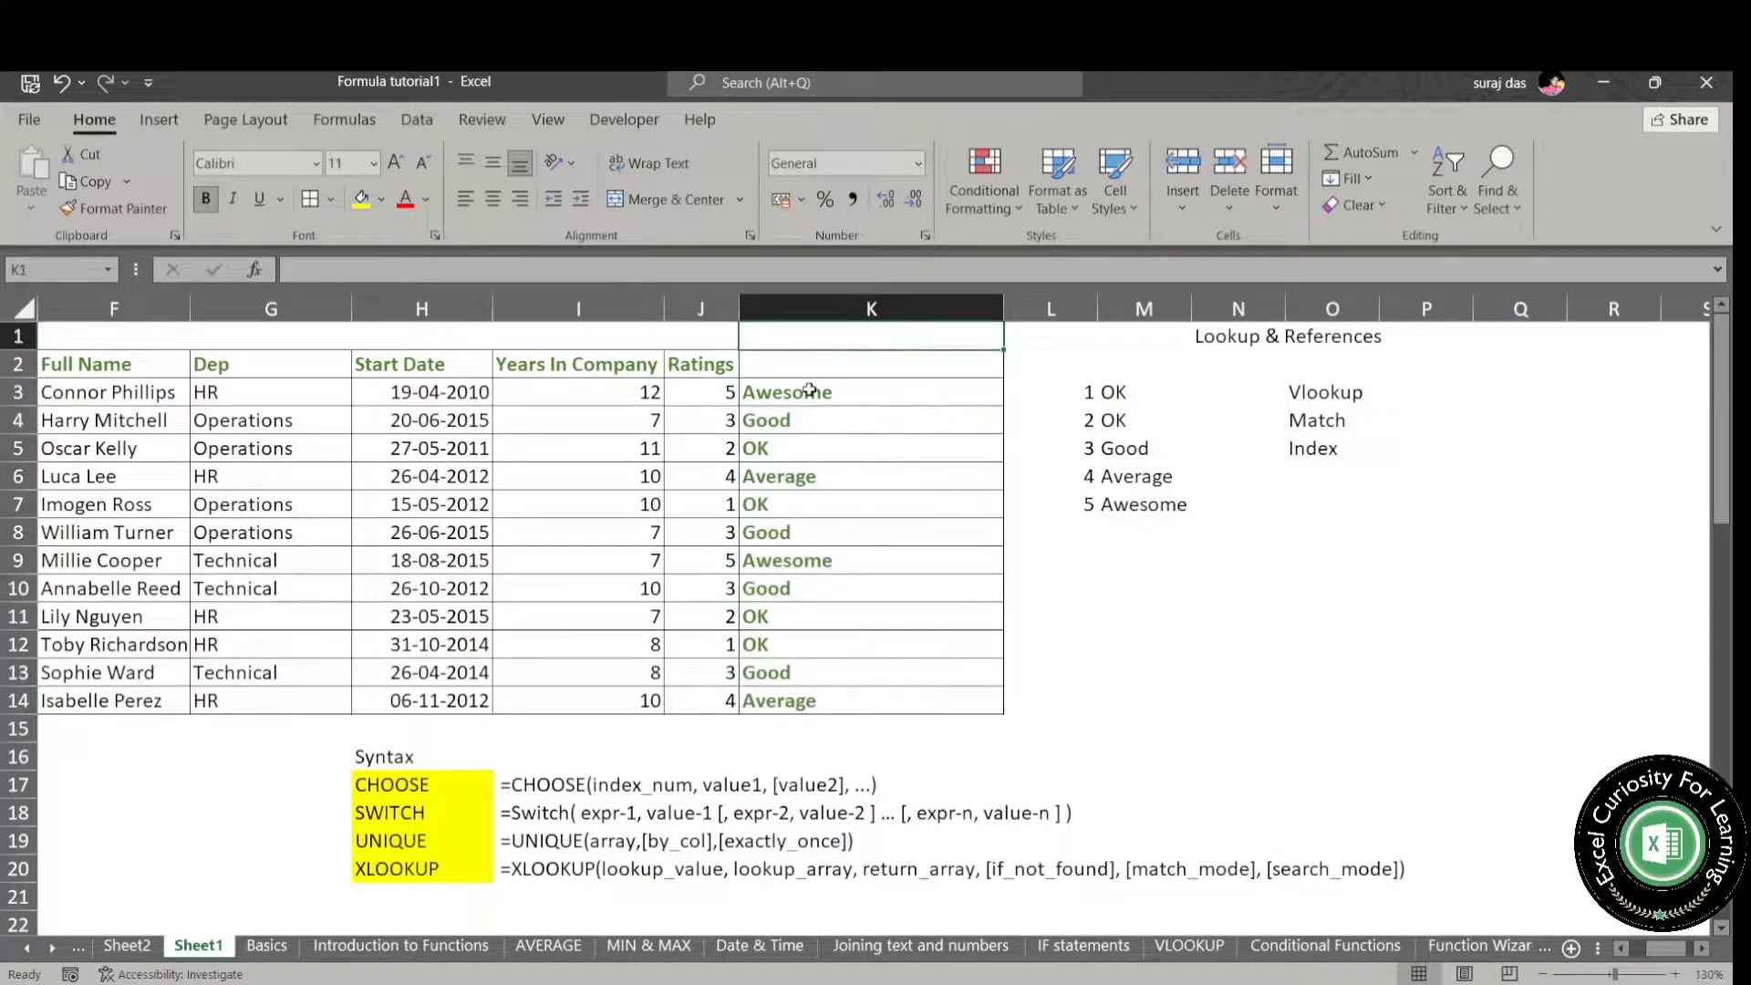
- Change the rating labels by copying Good from M5 into M4 and entering ok in M5
key(Right)
key(Right)
key(Down)
key(Down)
key(Down)
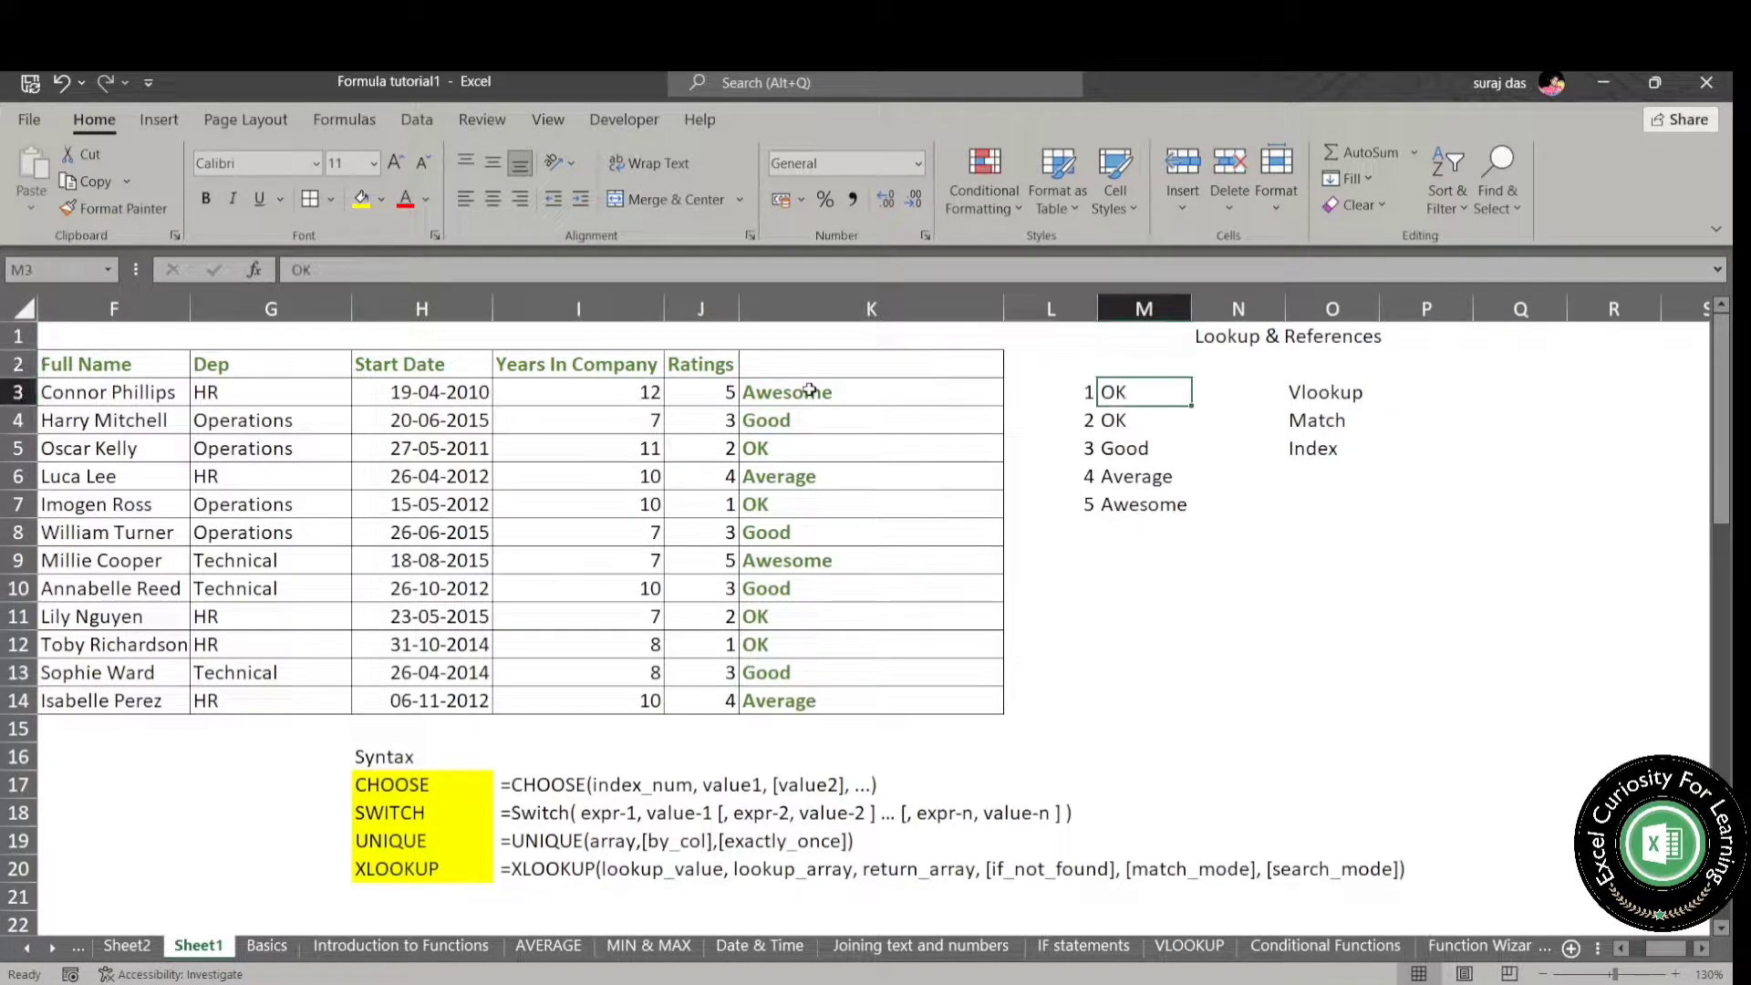
key(Down)
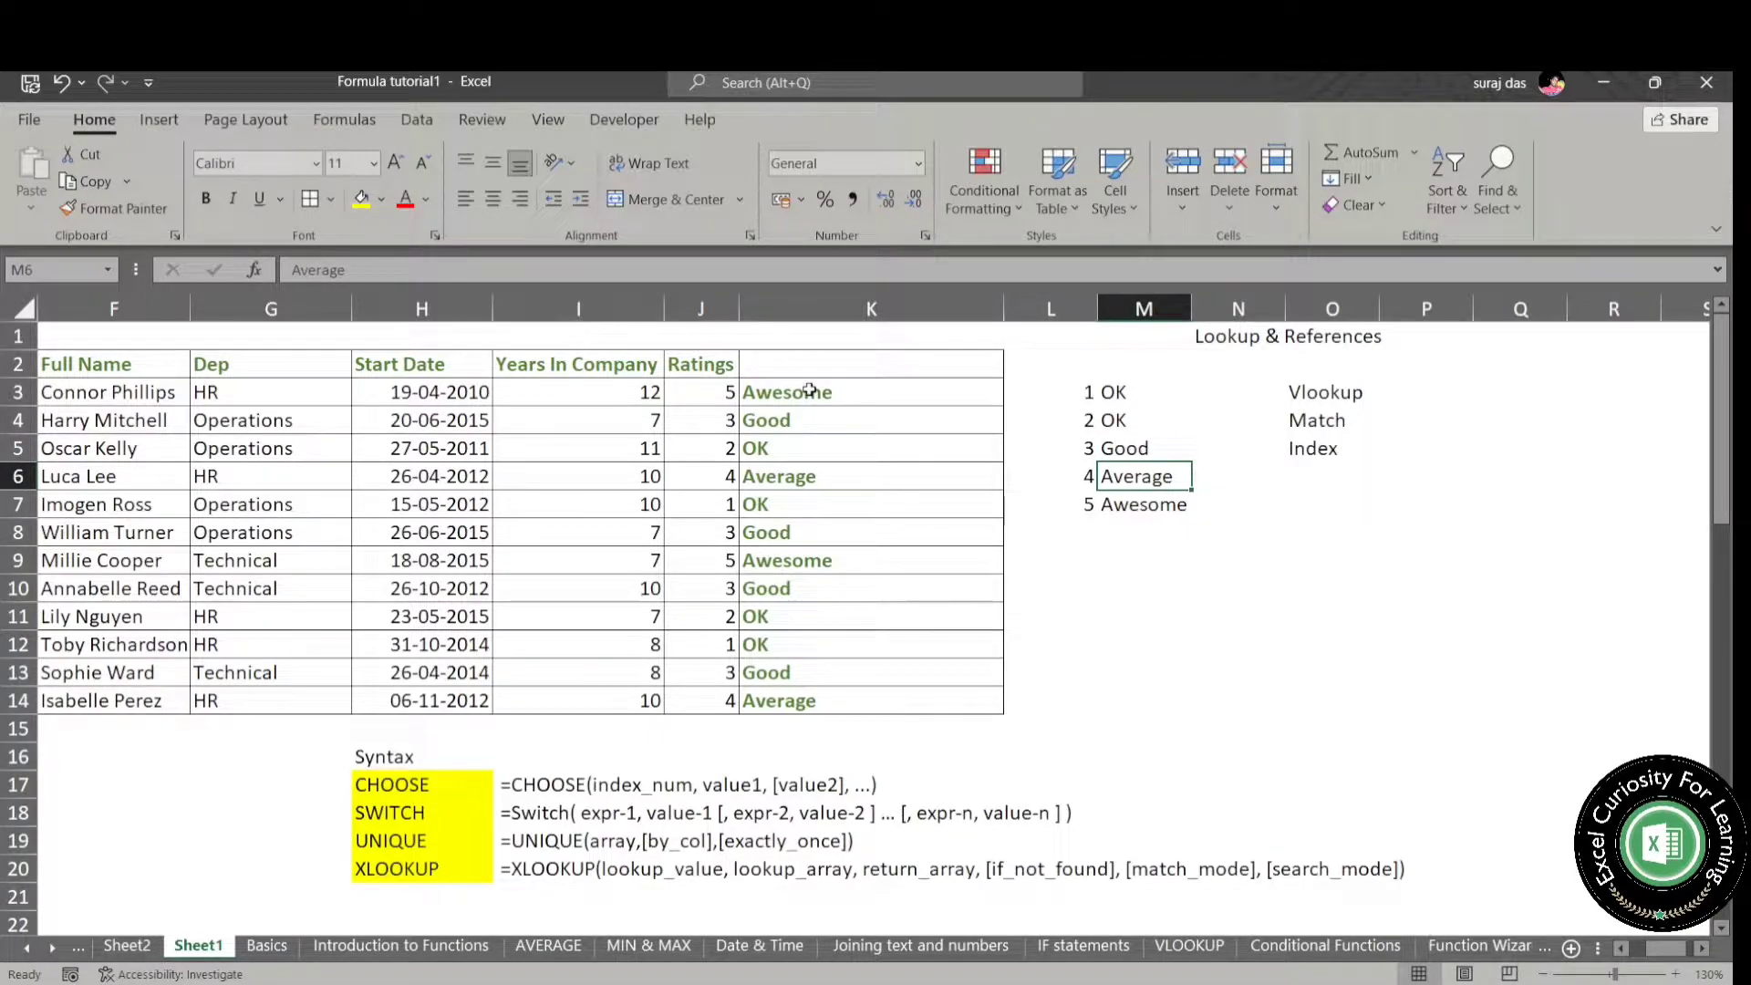
key(Up)
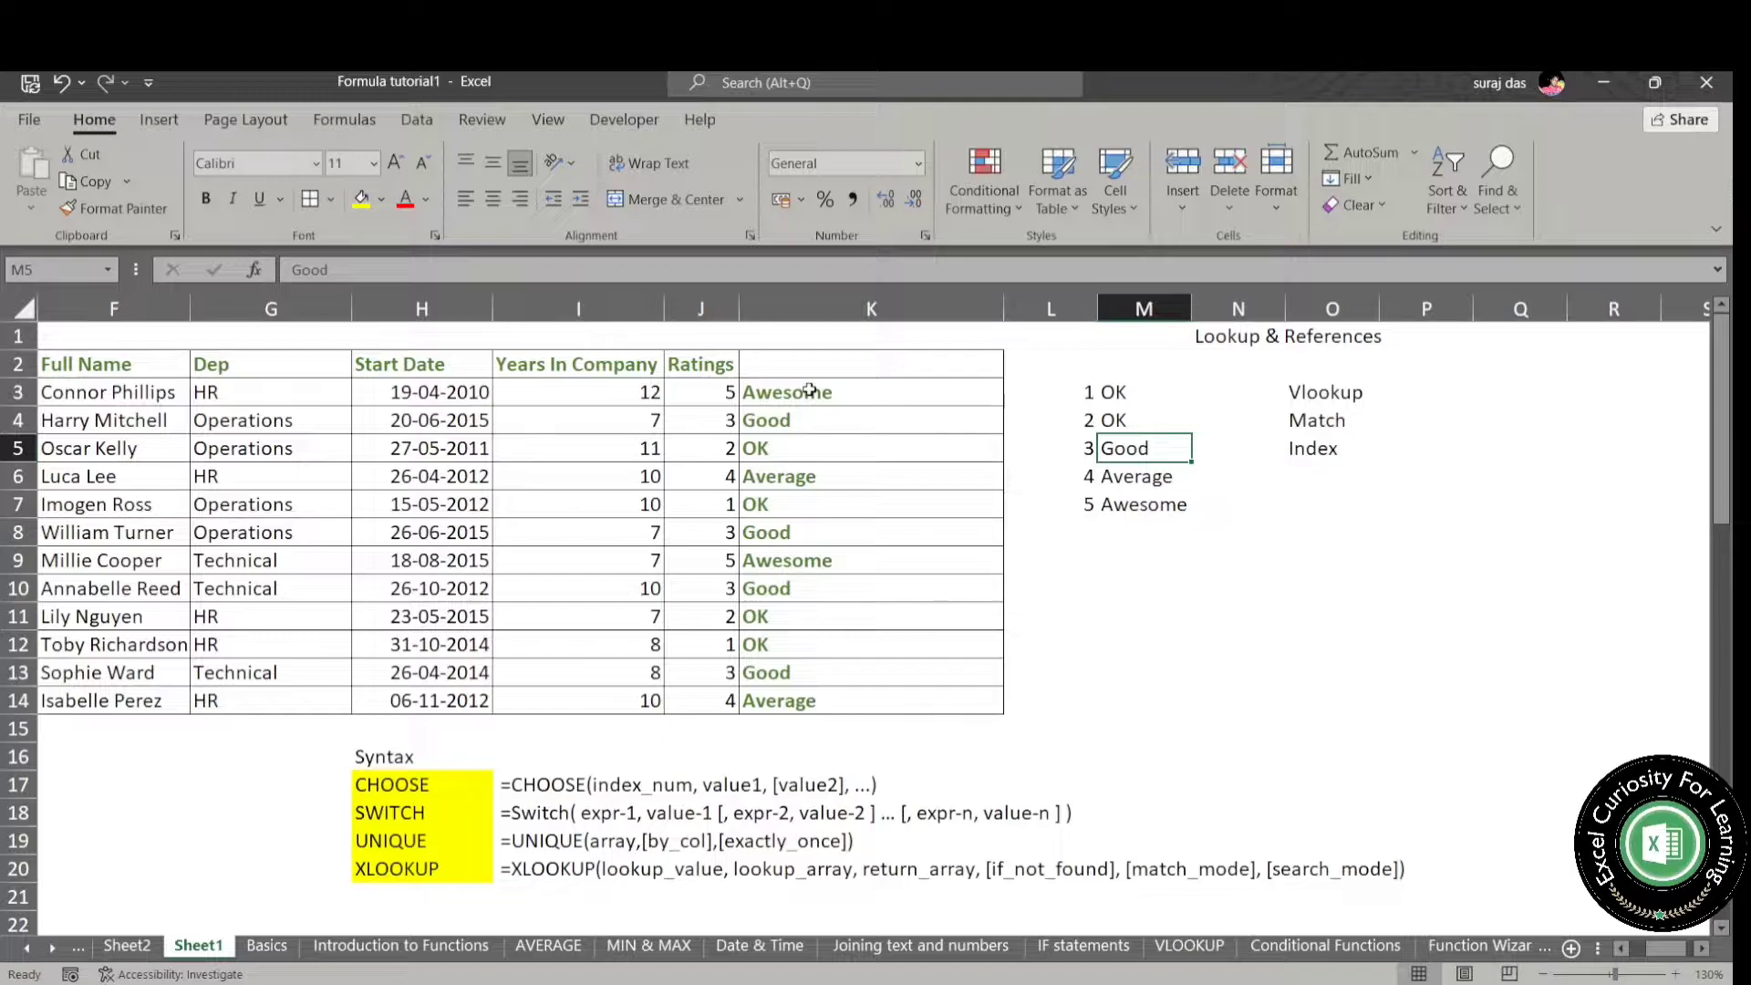
key(ctrl+c)
key(Up)
key(ctrl+v)
key(Down)
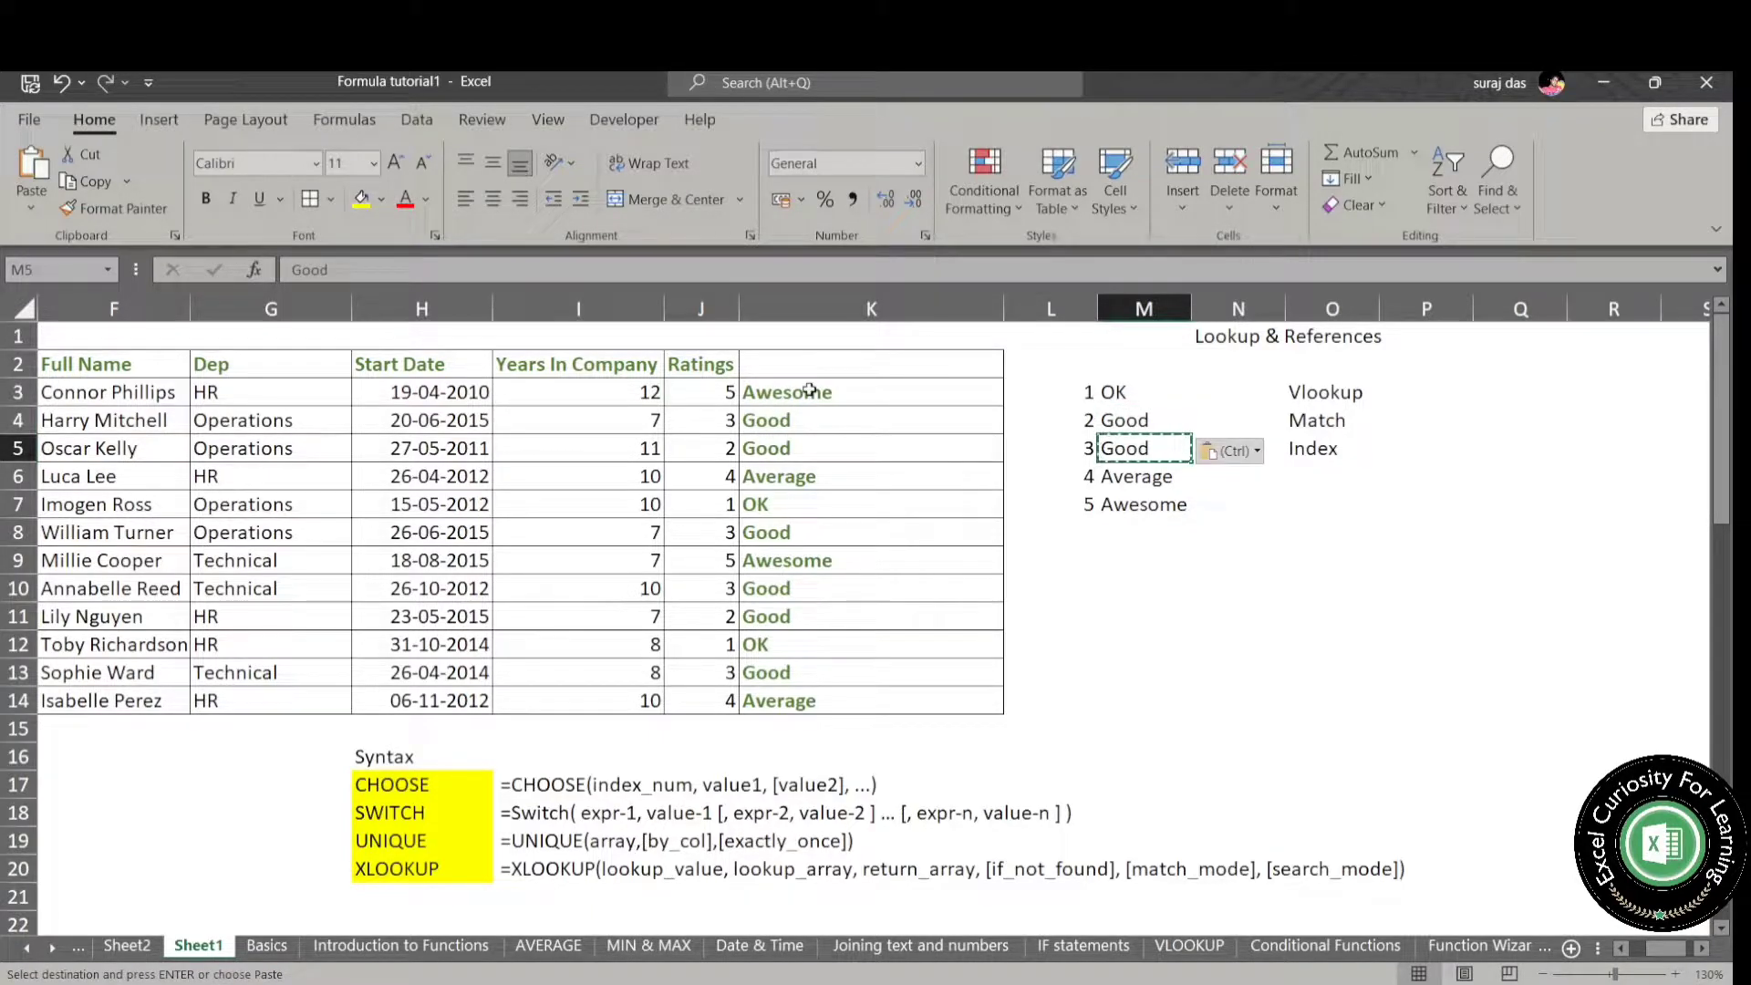
text(ok)
key(Return)
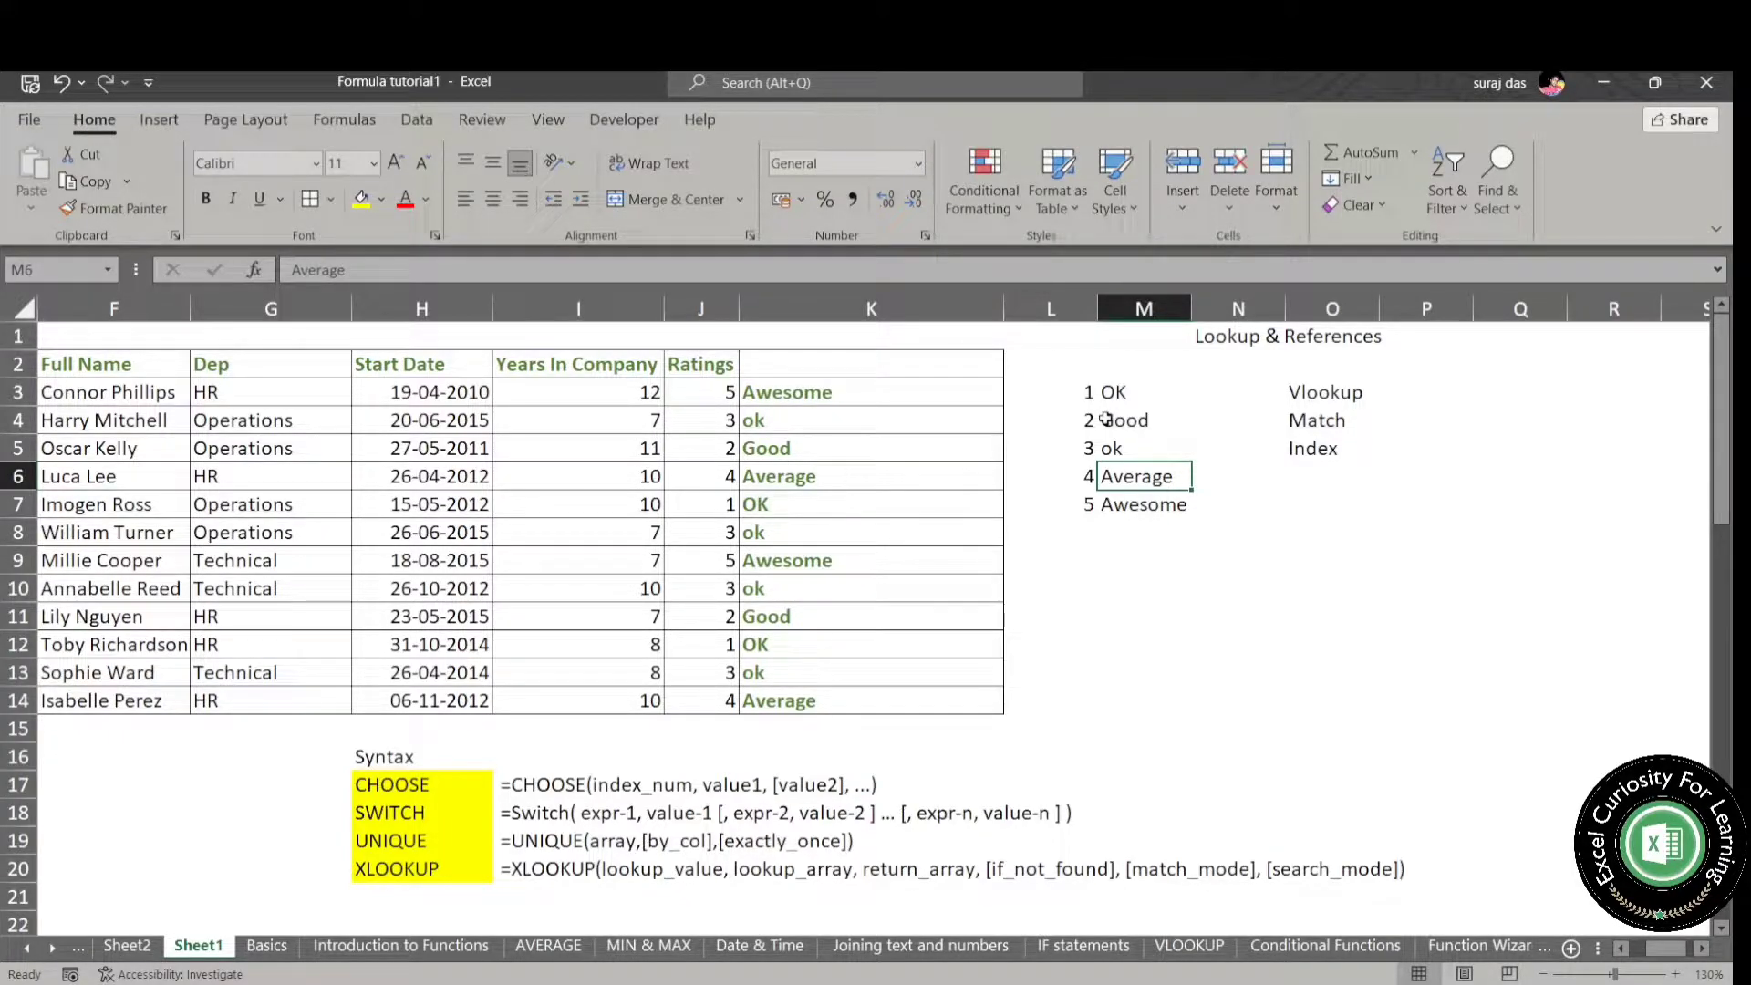
- Clear the rating label list in L3:M7 and the CHOOSE results in K3:K14
click(849, 393)
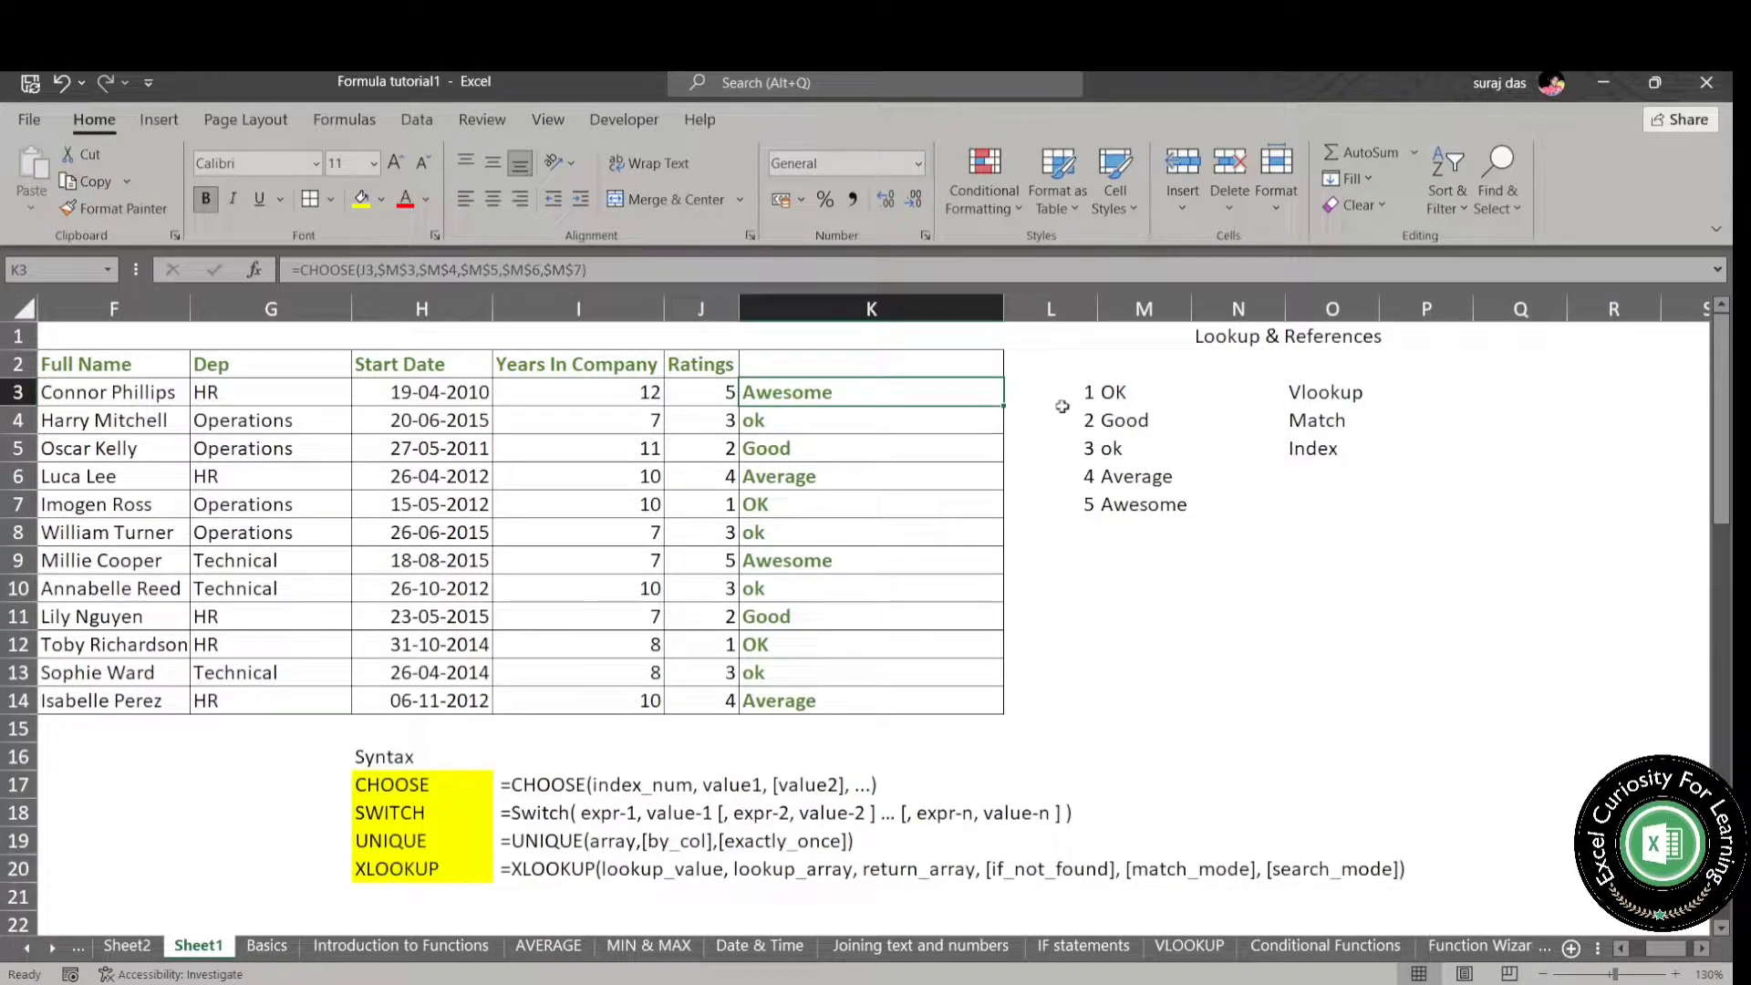
drag(1069, 395, 1161, 520)
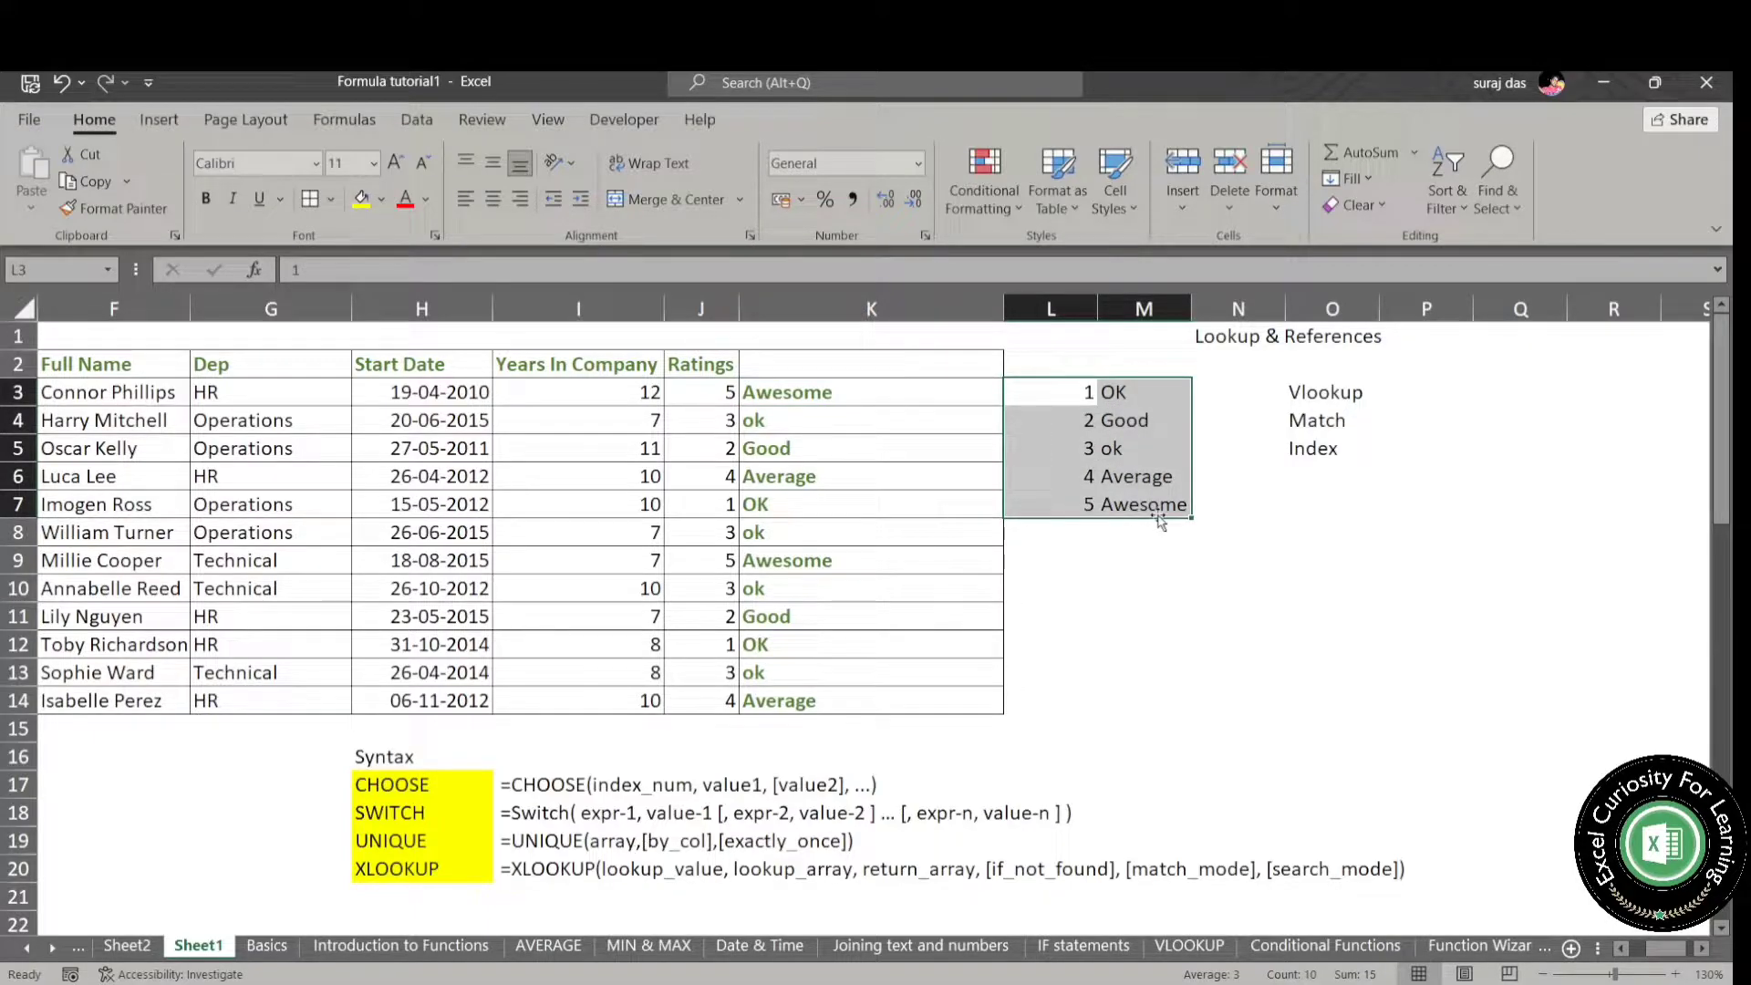
key(Delete)
drag(939, 394, 979, 696)
key(Delete)
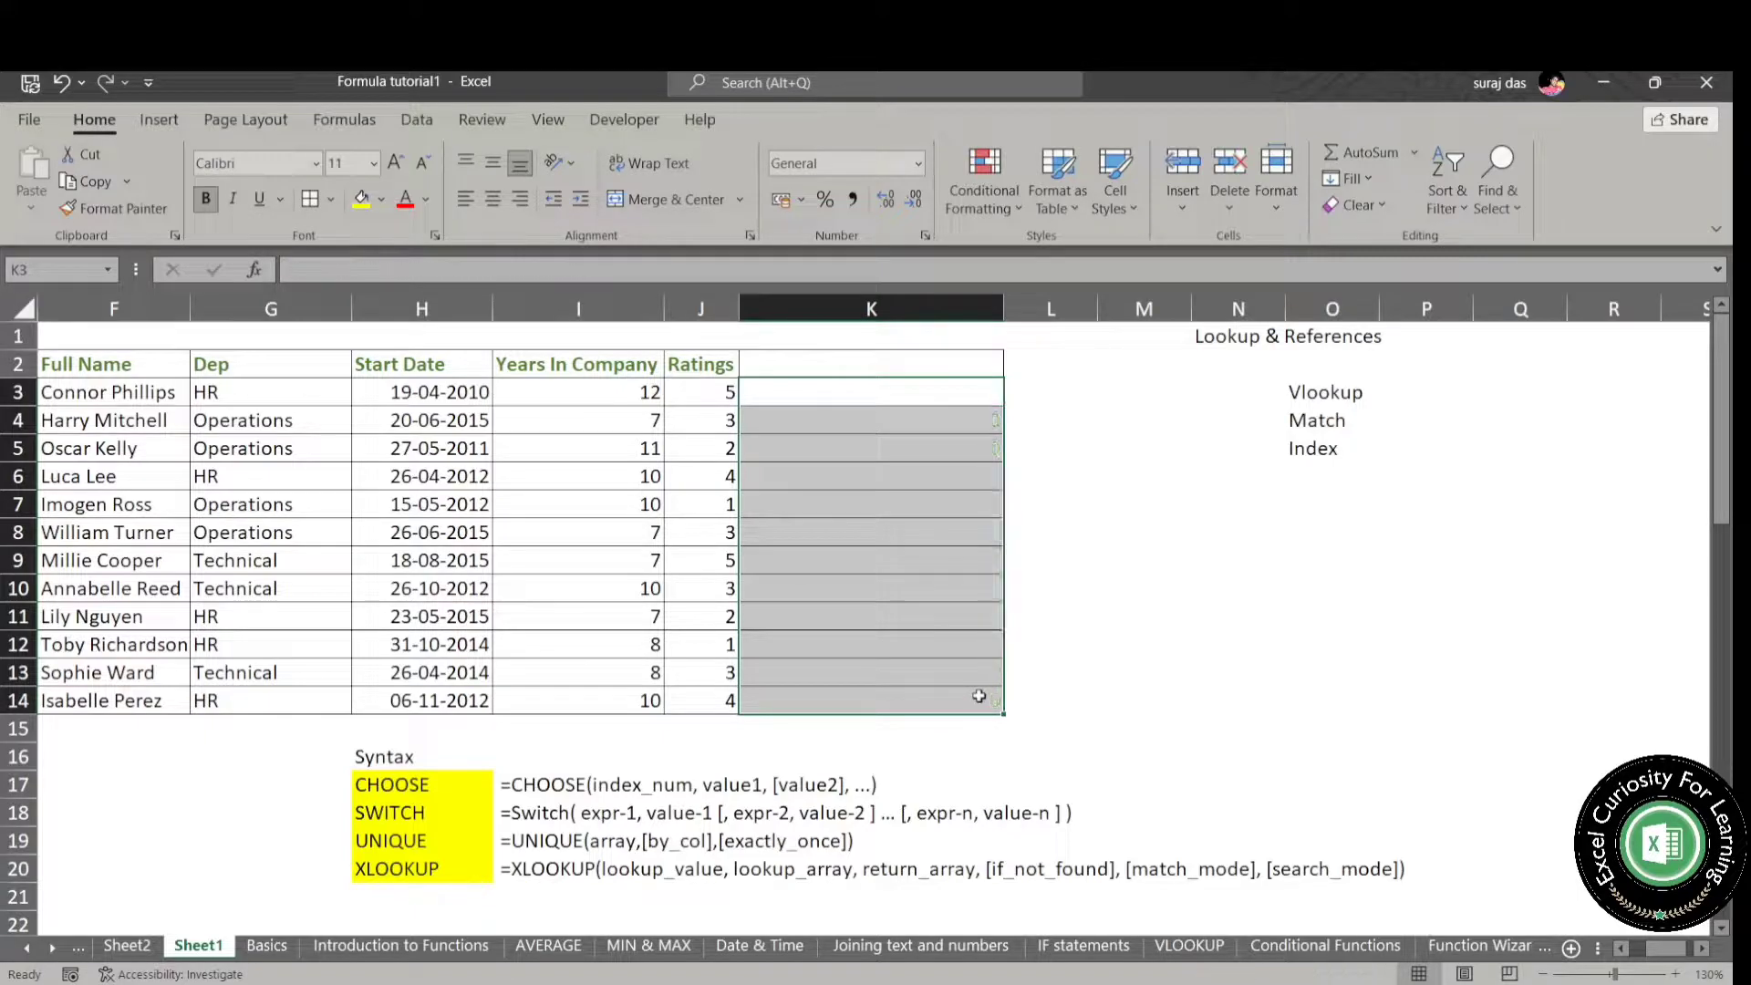
- Start a SWITCH formula in K3 that evaluates the department in G3
click(1045, 415)
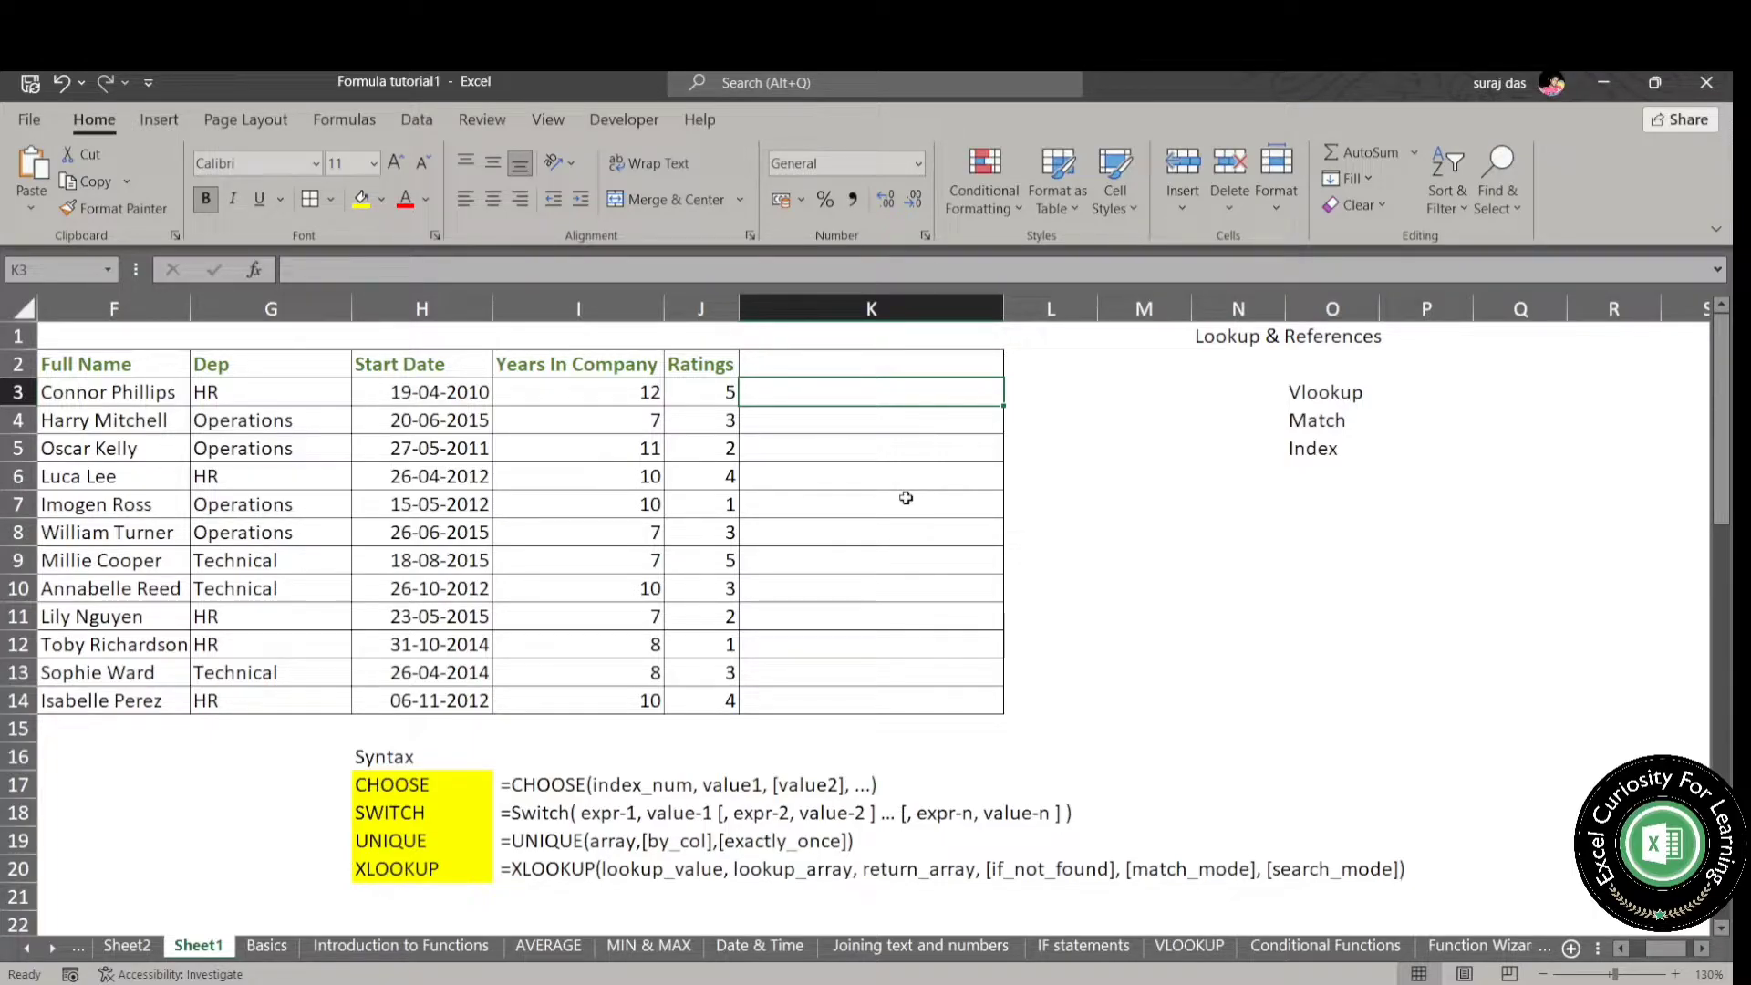
text(=)
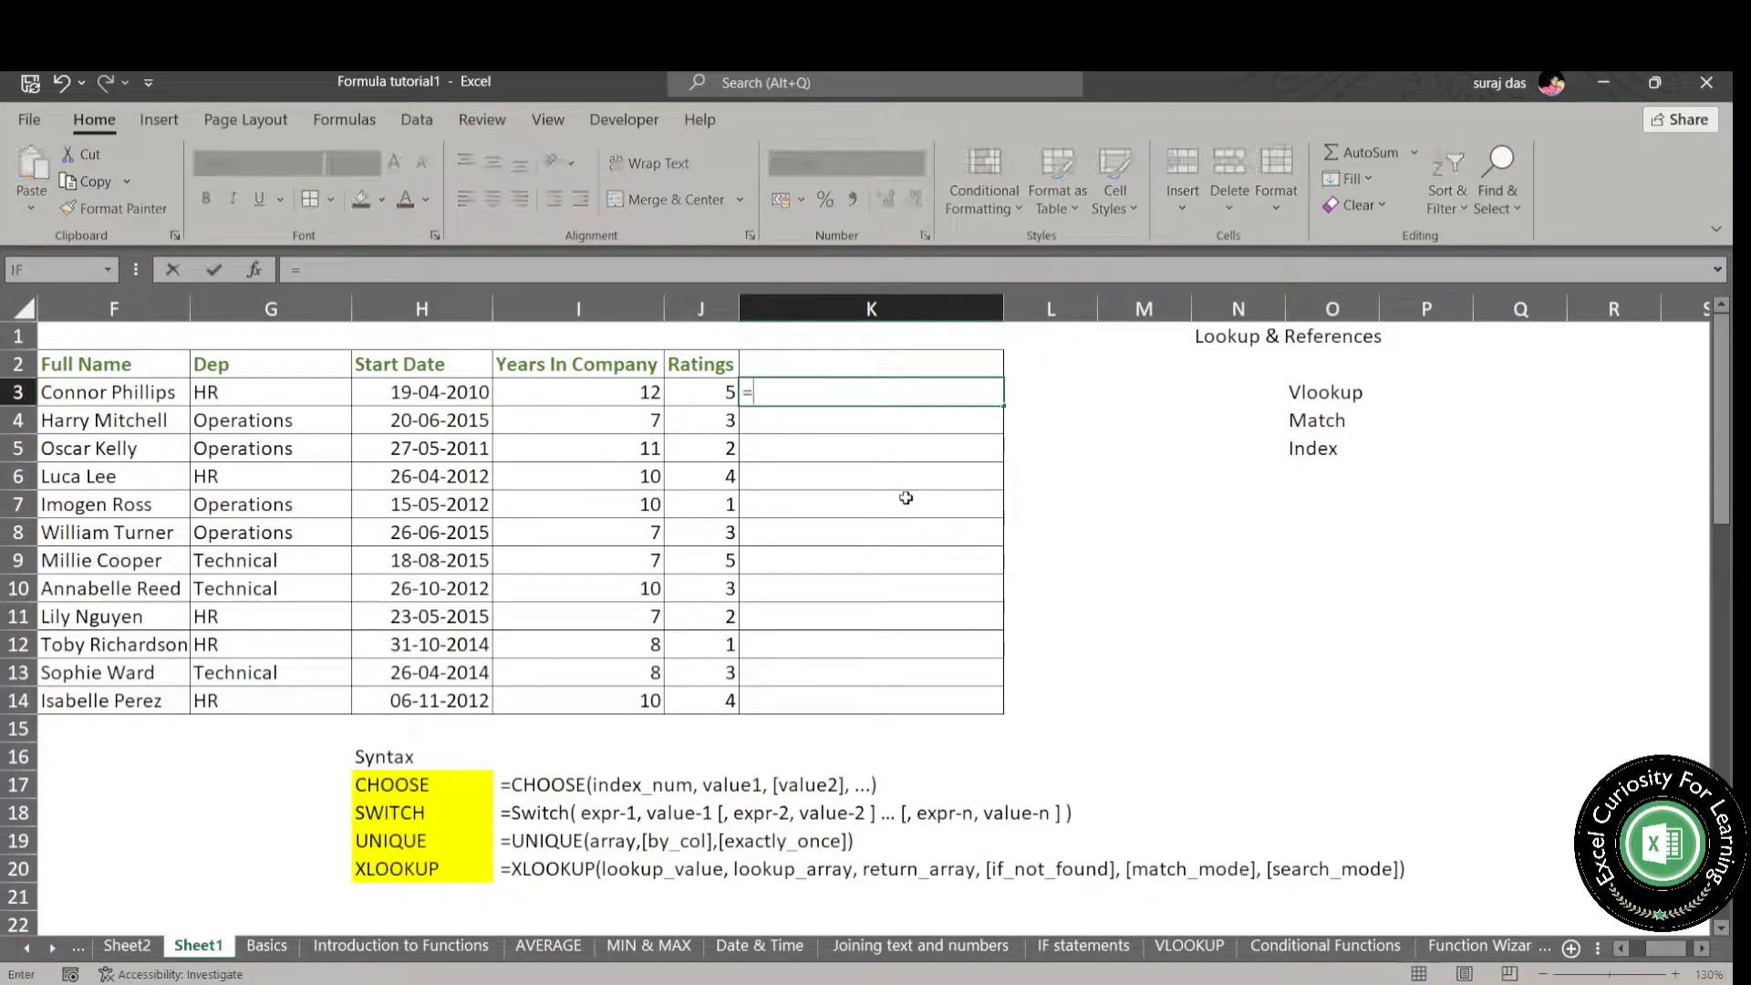
text(swit)
key(Tab)
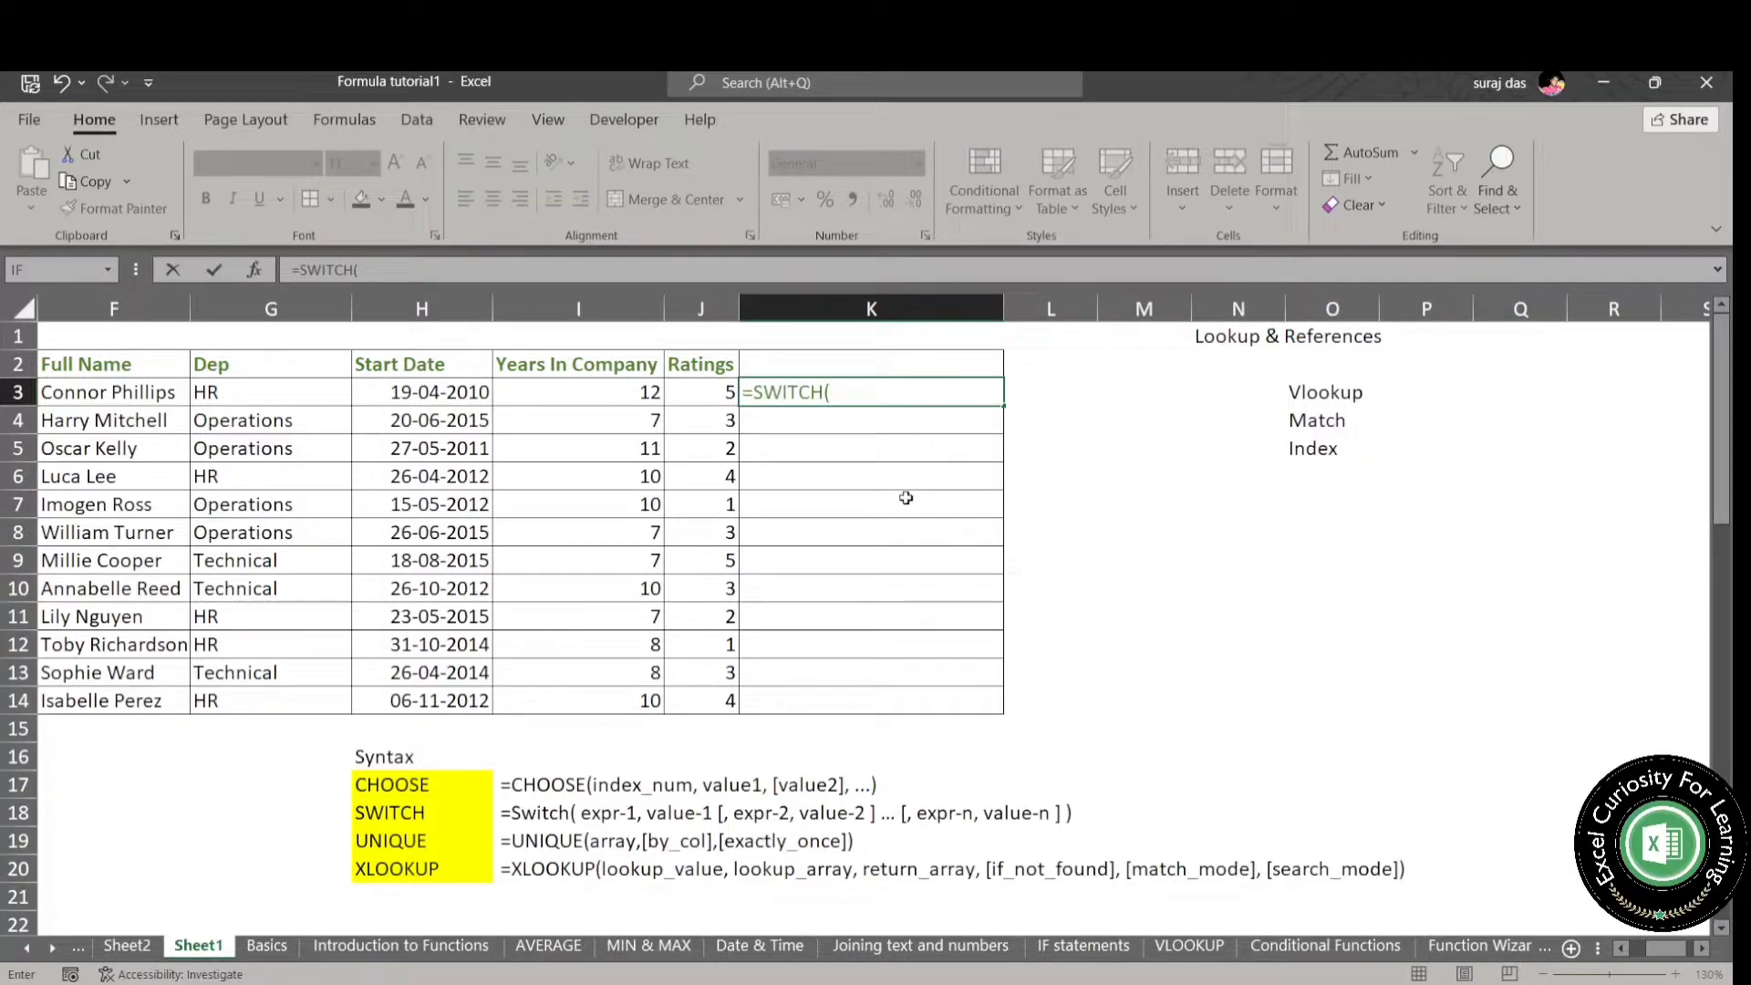
click(335, 395)
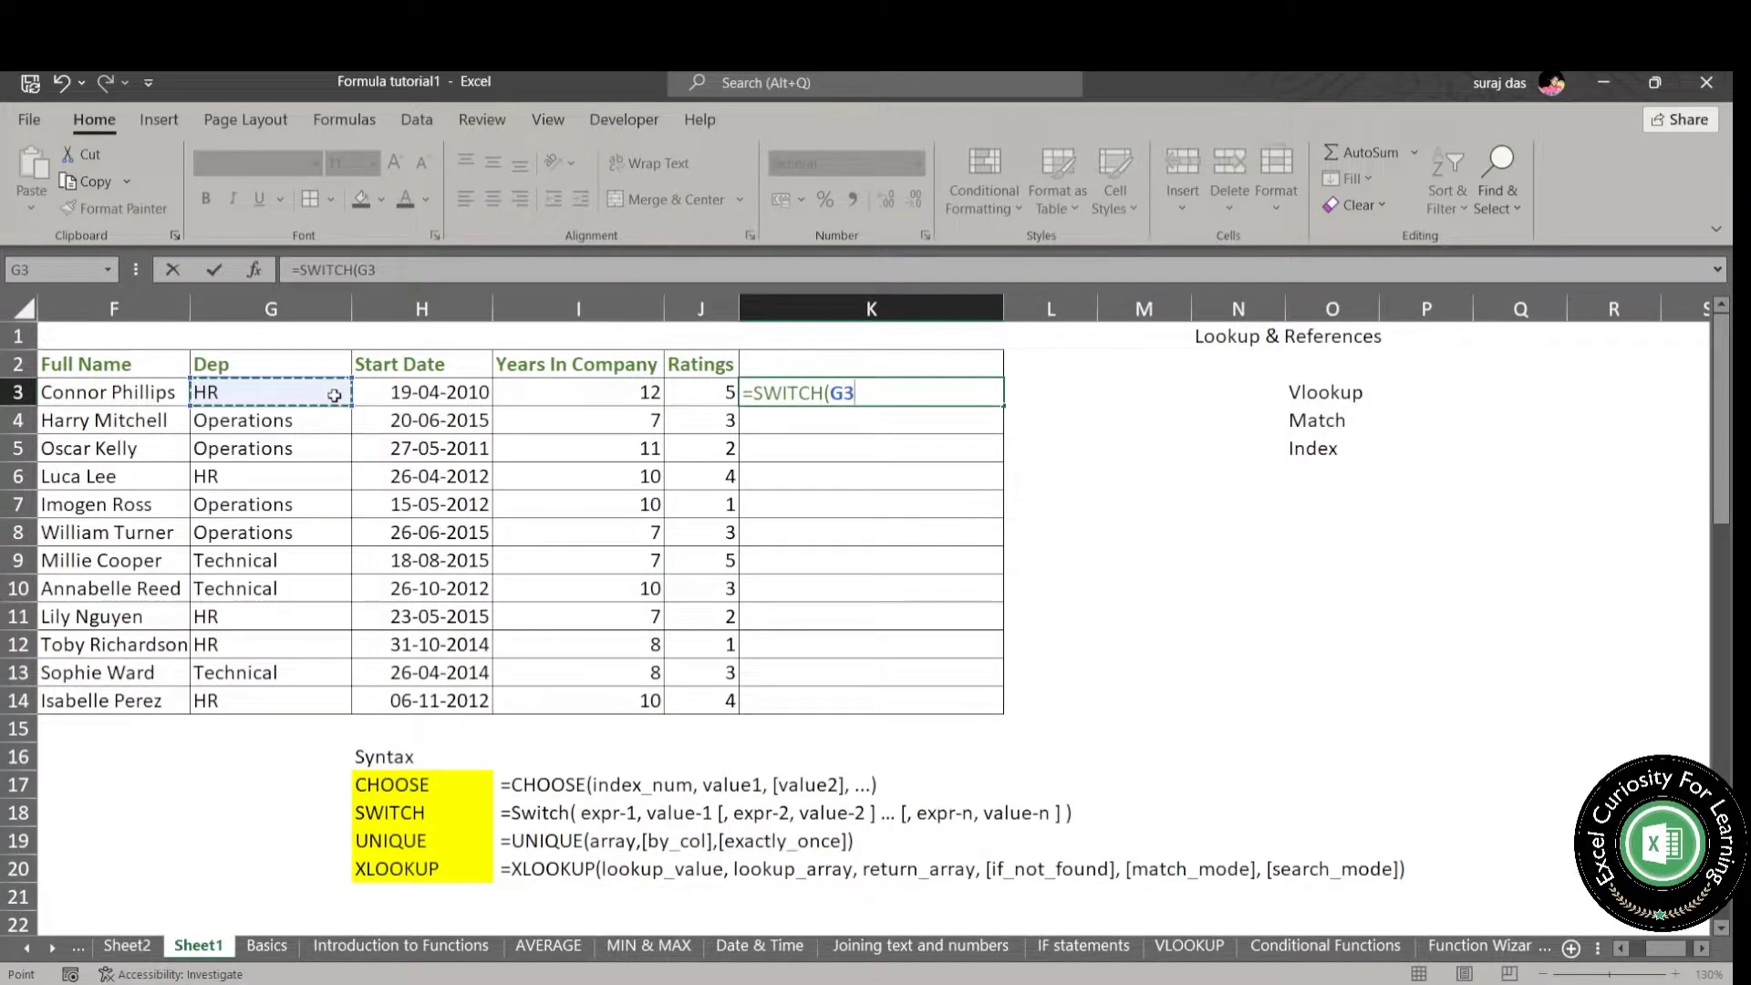
text(,)
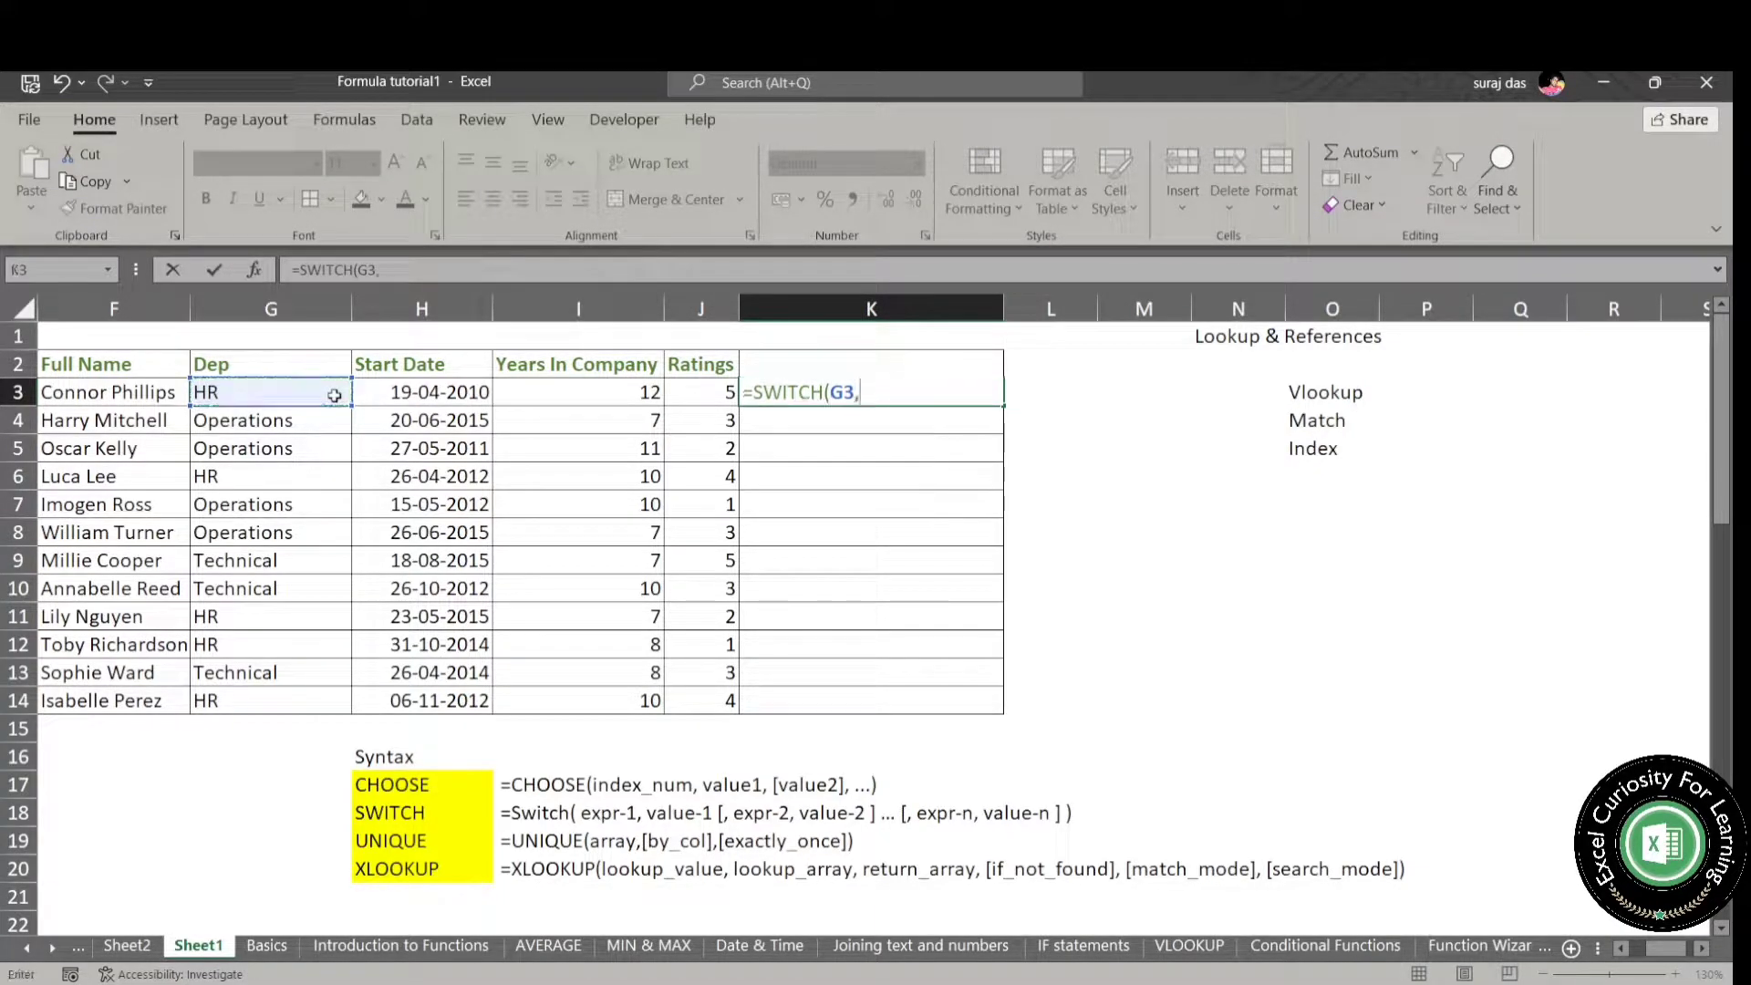
text("HR",)
text( hr)
- Add the "HR" case to K3's SWITCH formula with the HR department's e-mail address as its result
key(BackSpace)
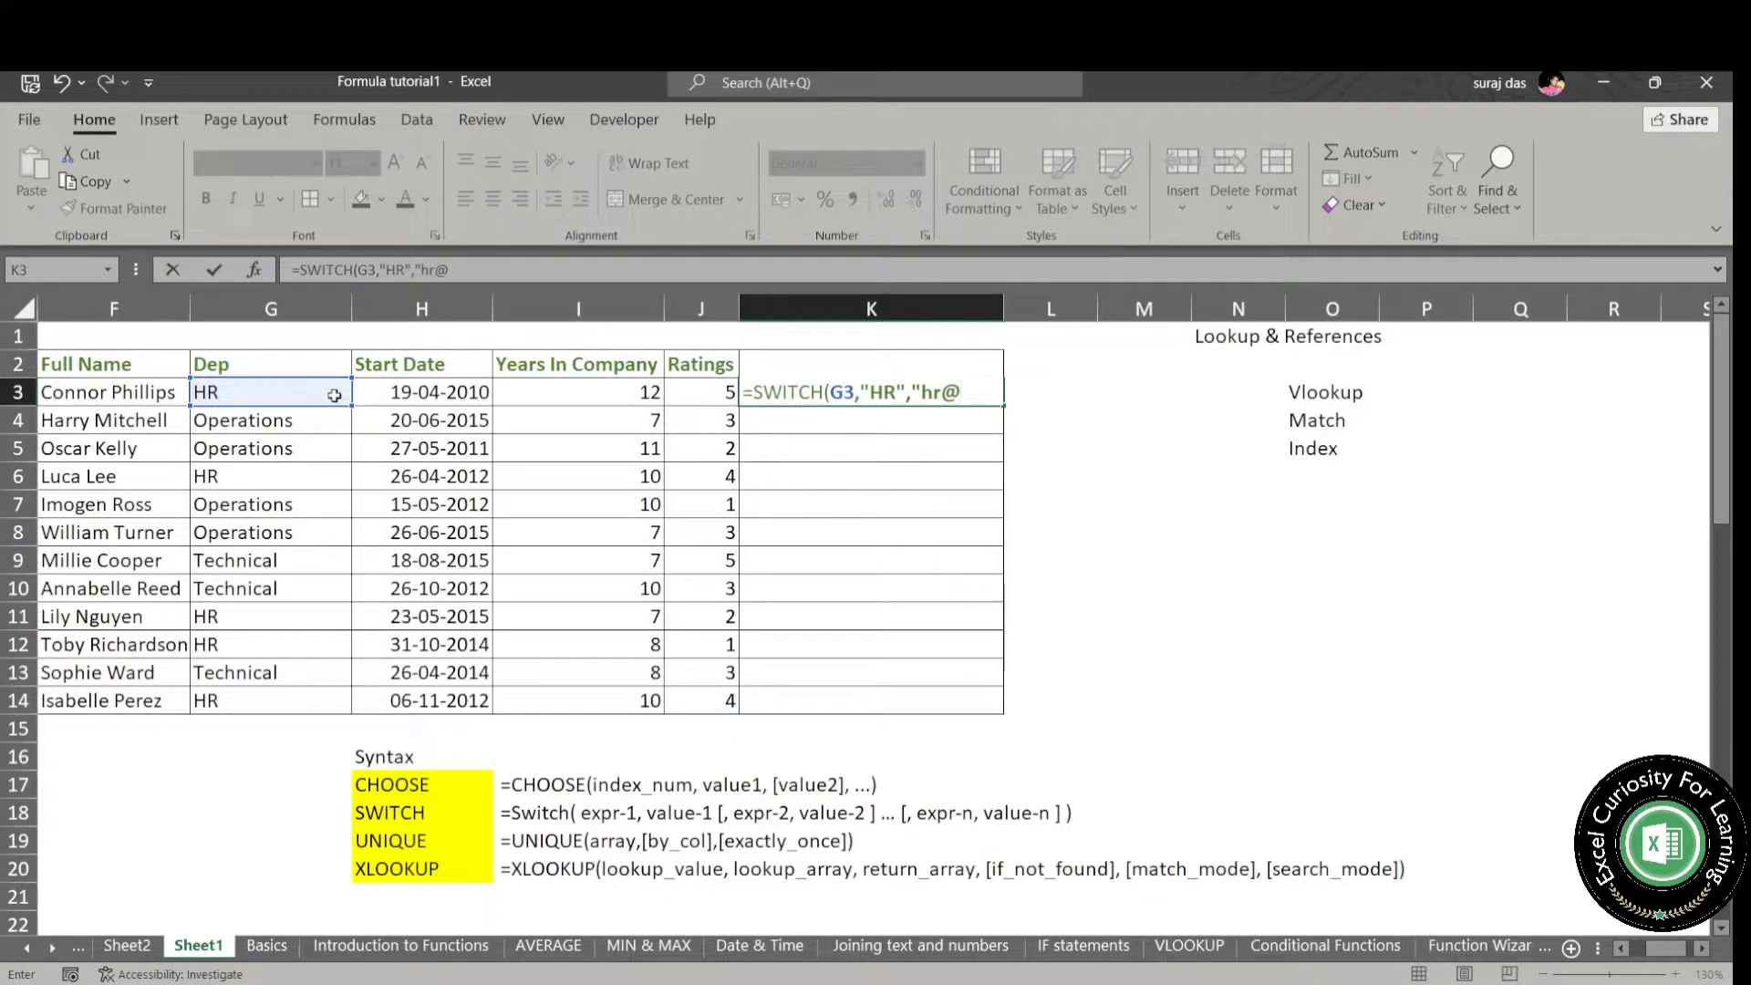
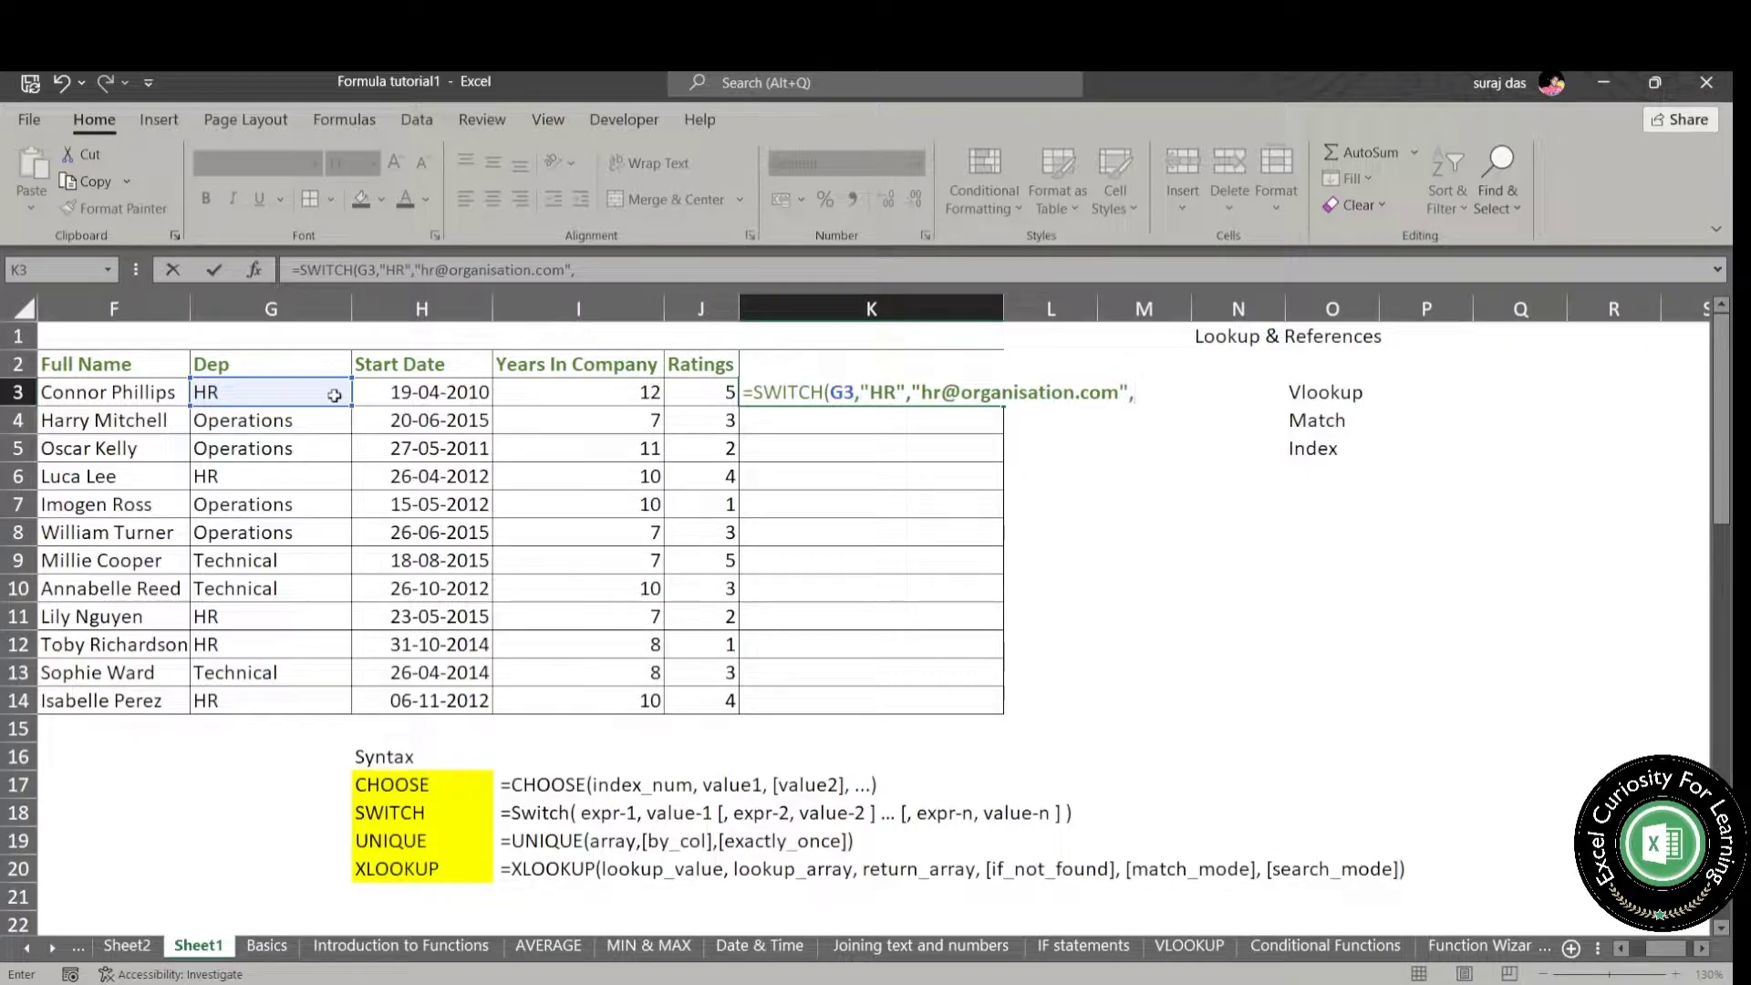
text("Operations)
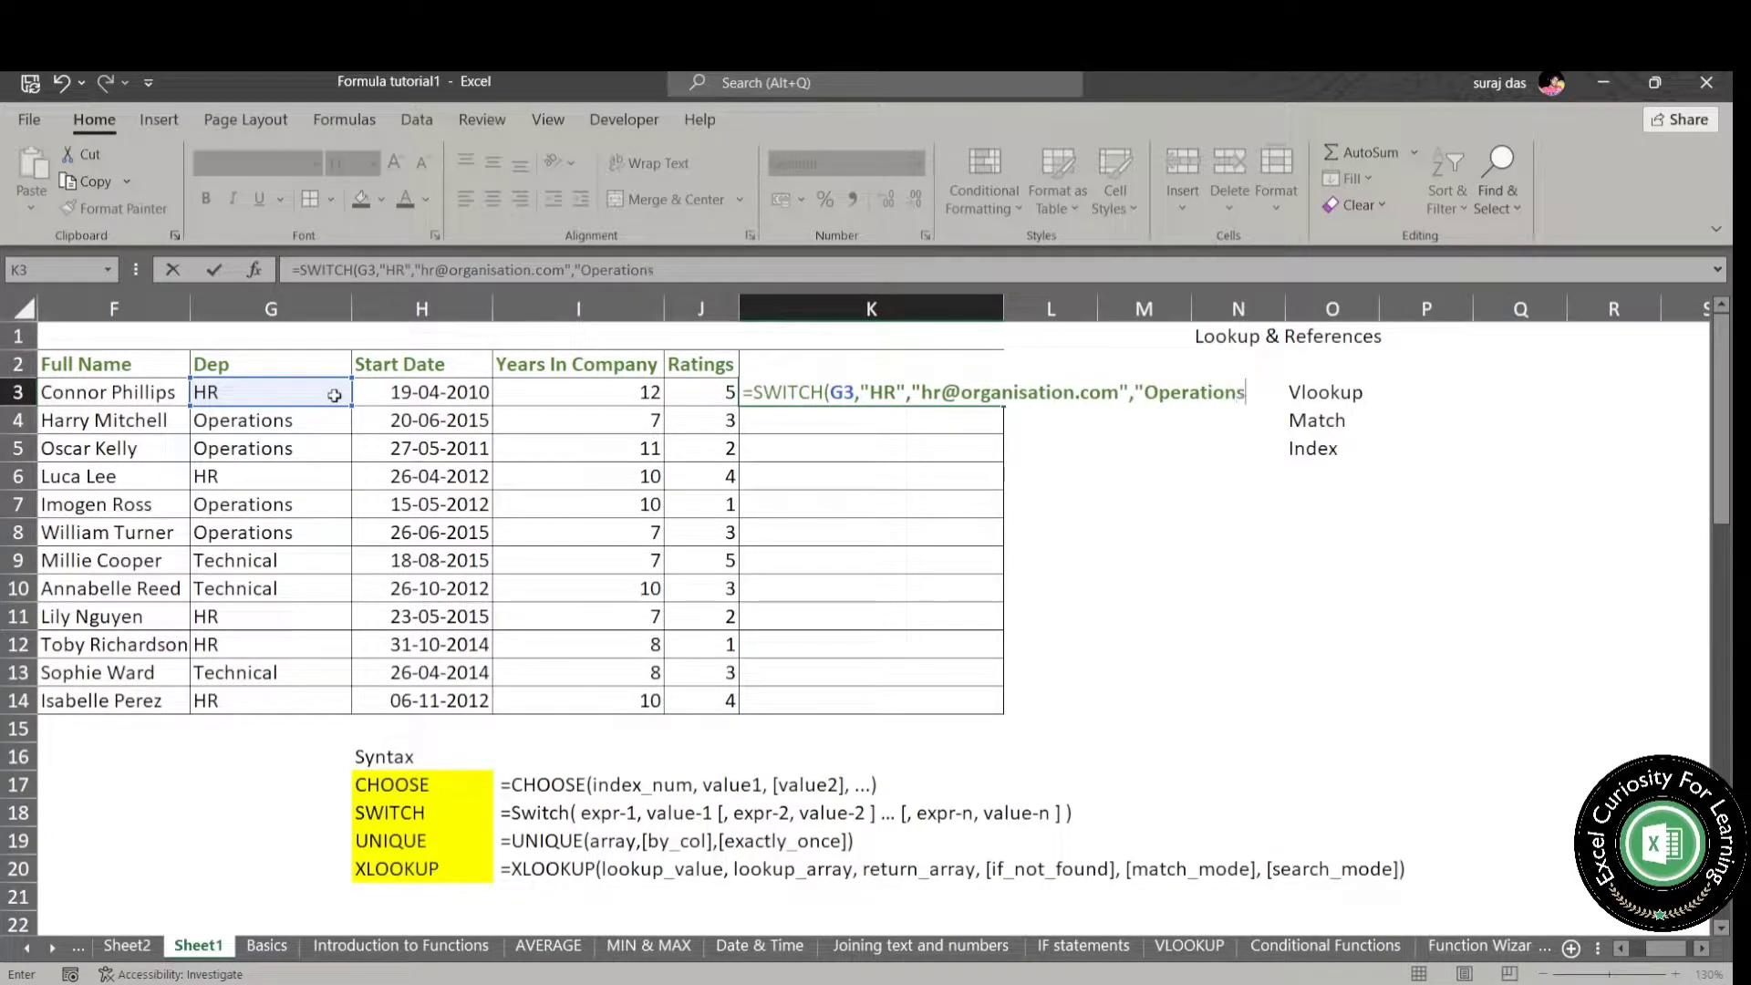
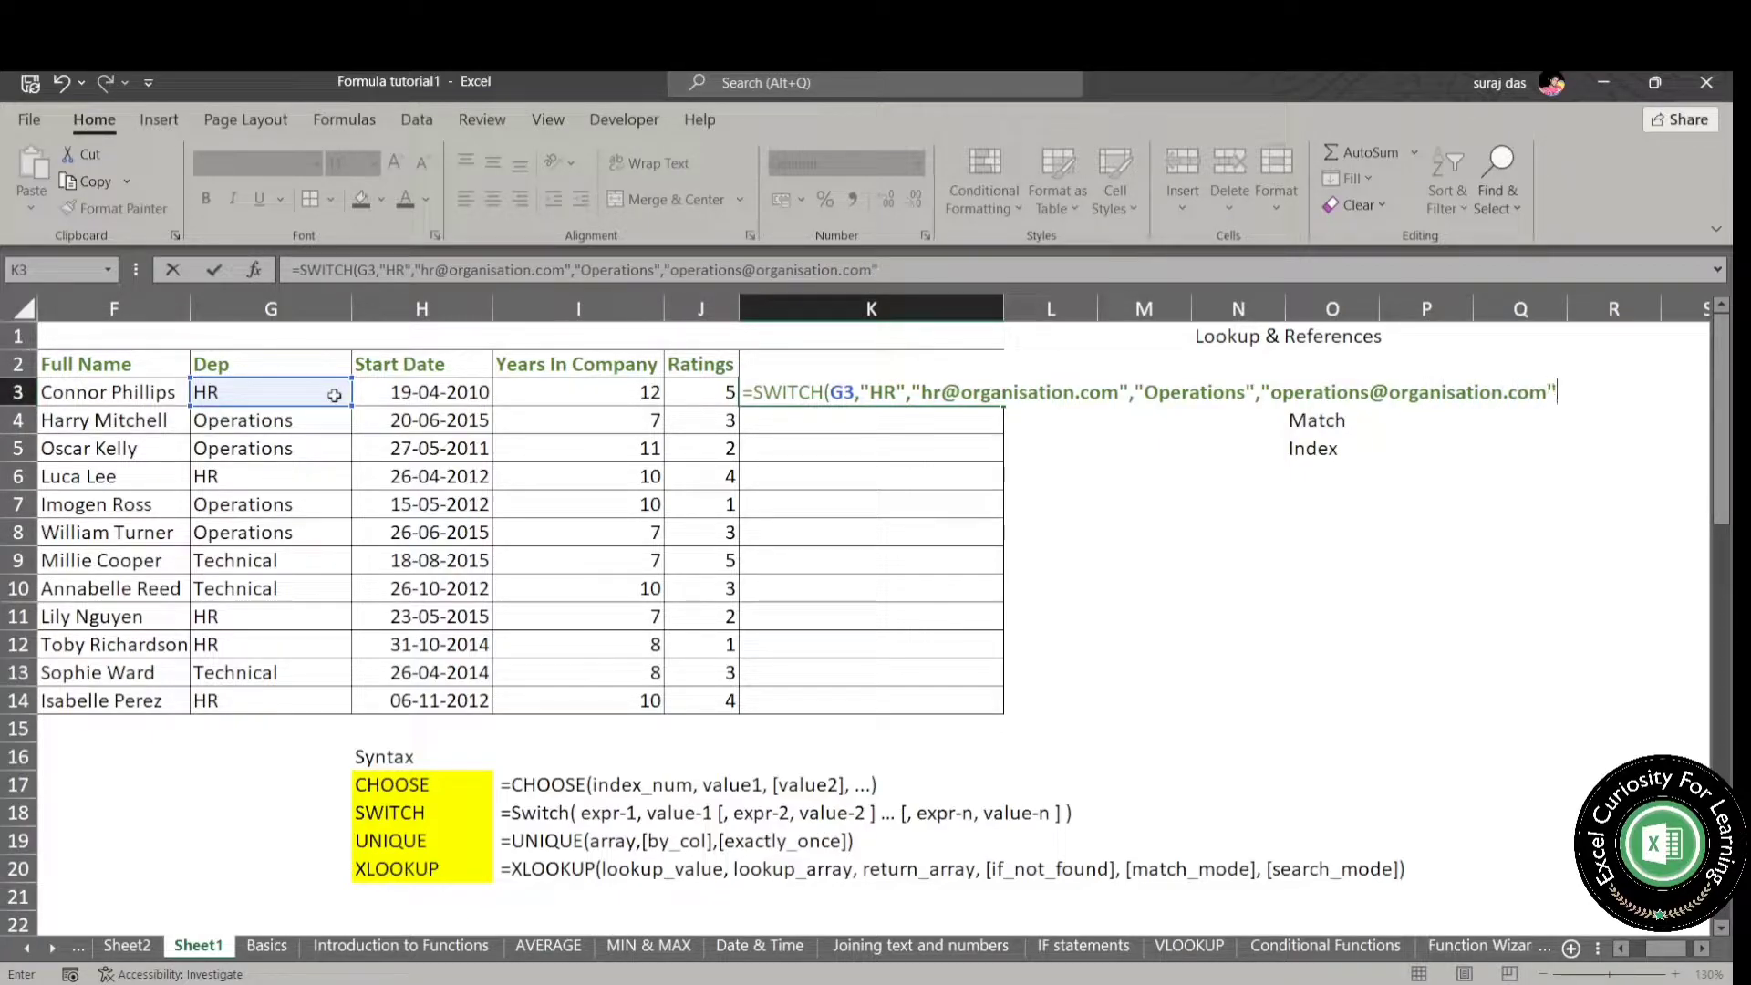
text(,)
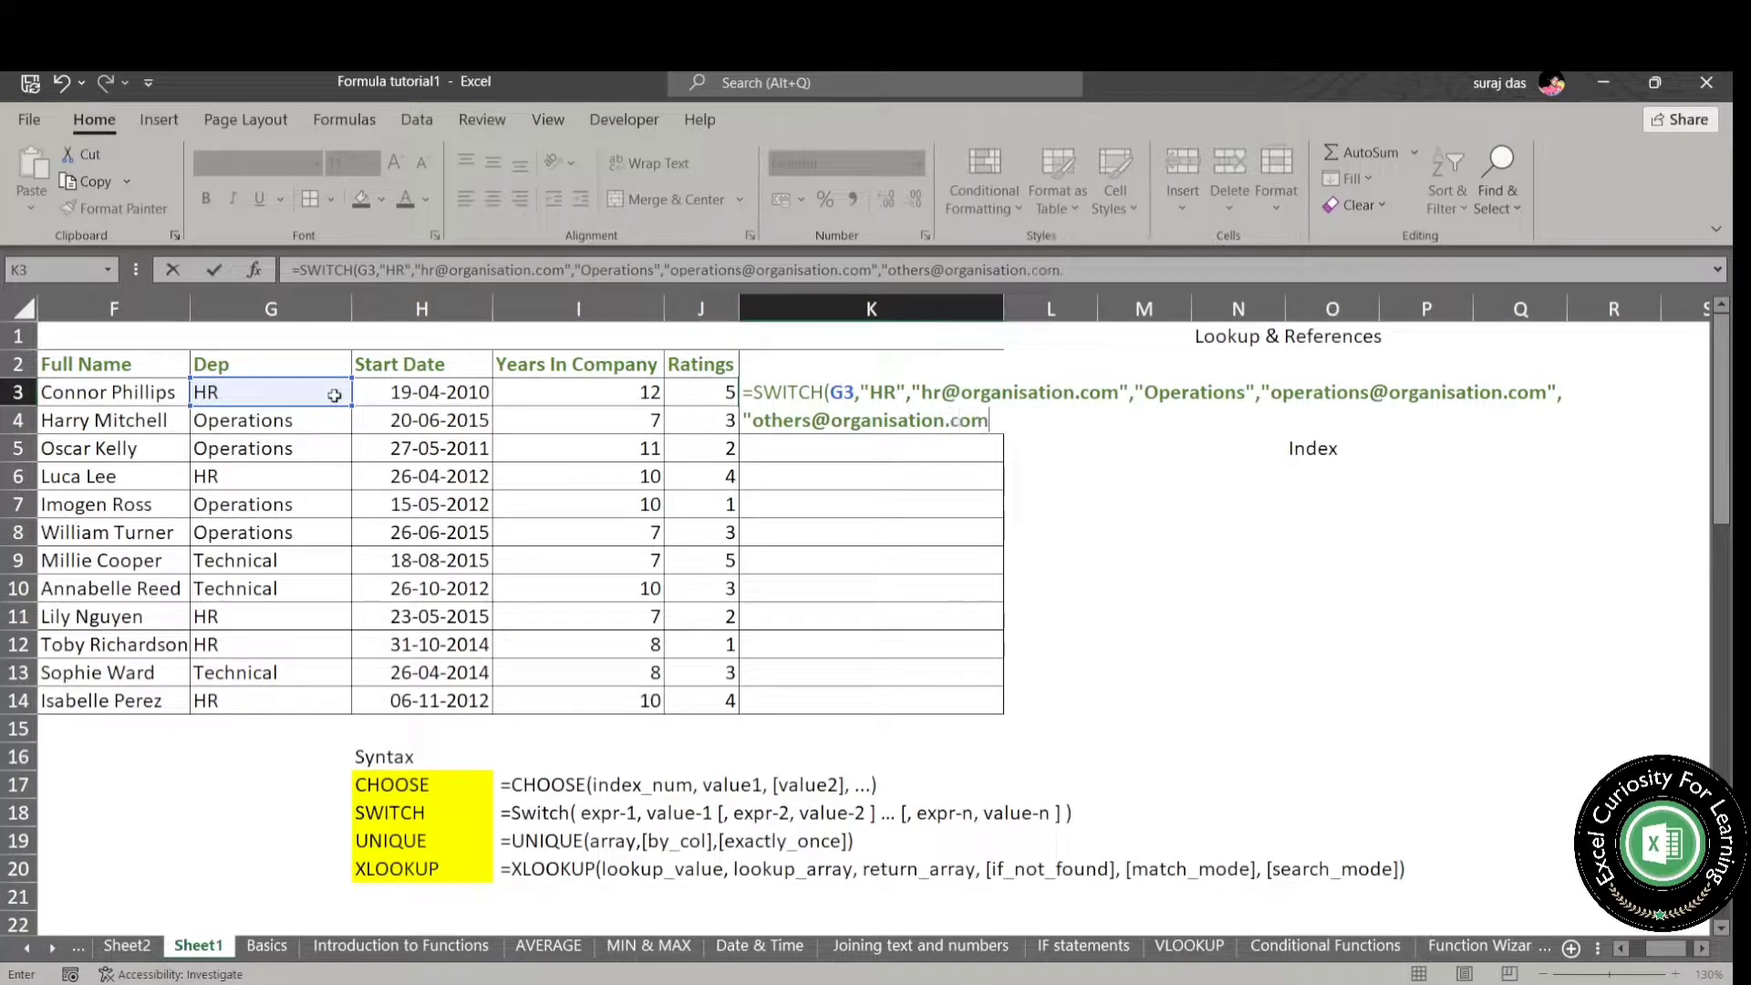
- Finish K3's SWITCH formula with the e-mail address for other departments as the default result
text(")
key(Return)
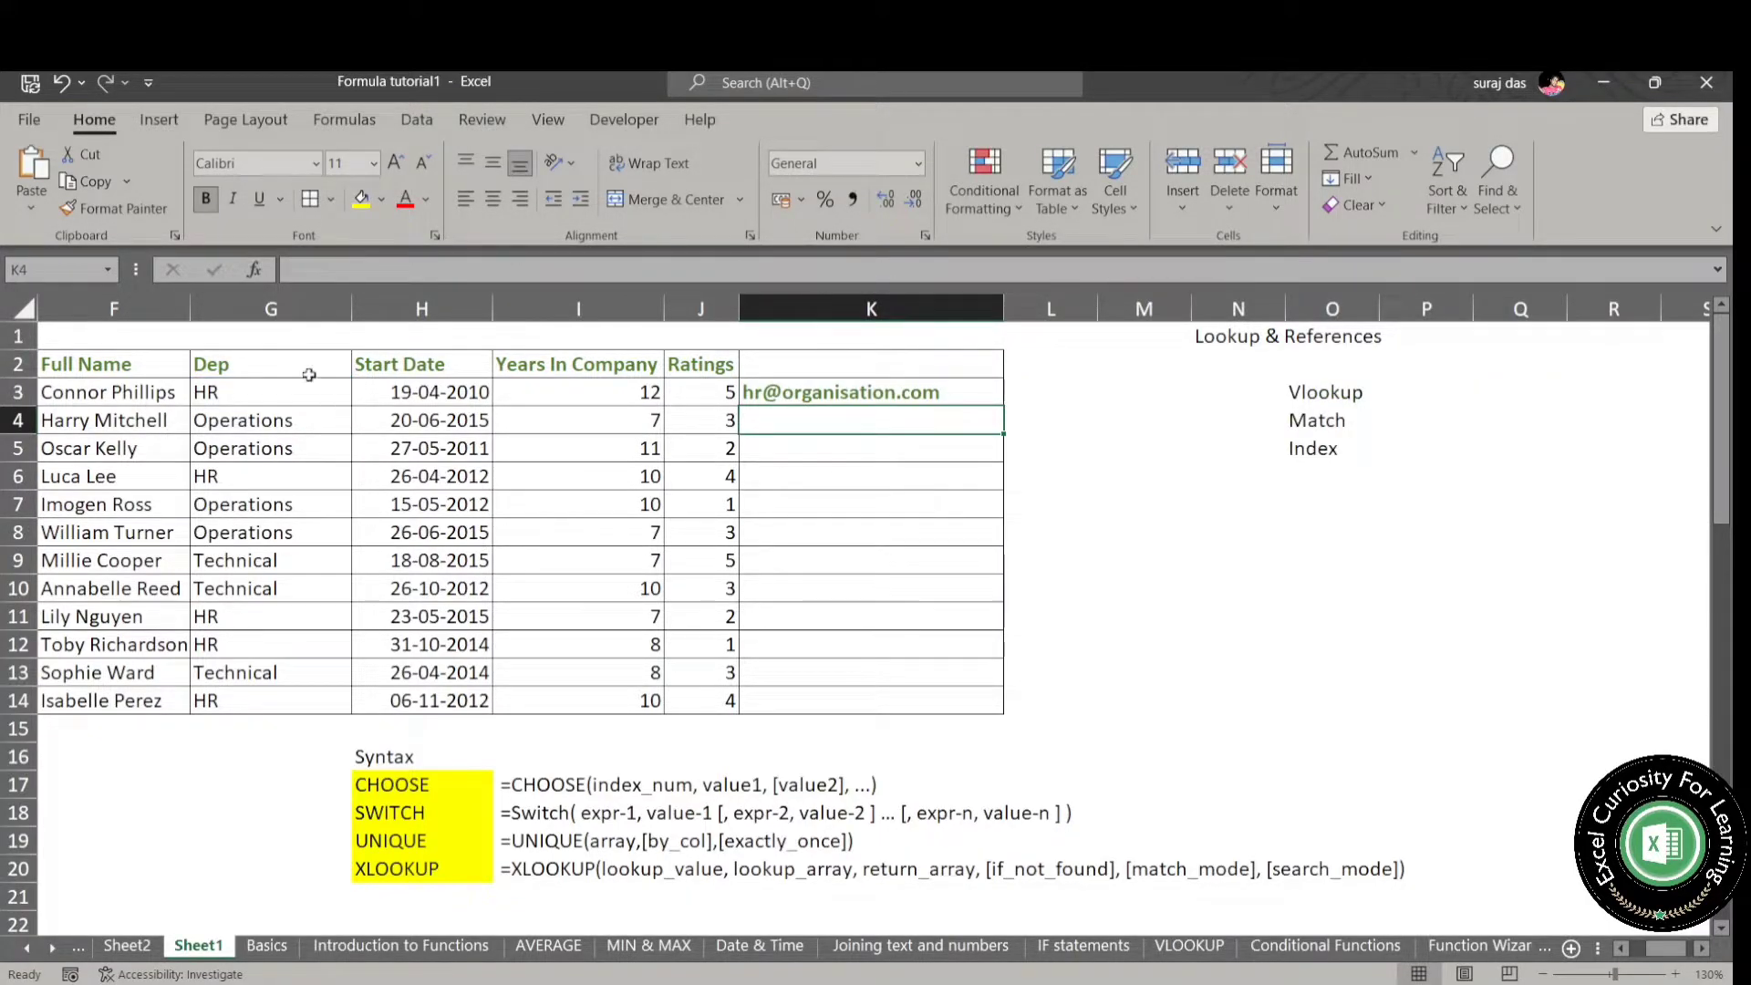
- Display K3's SWITCH formula as wrapped text in a wider column K
click(909, 390)
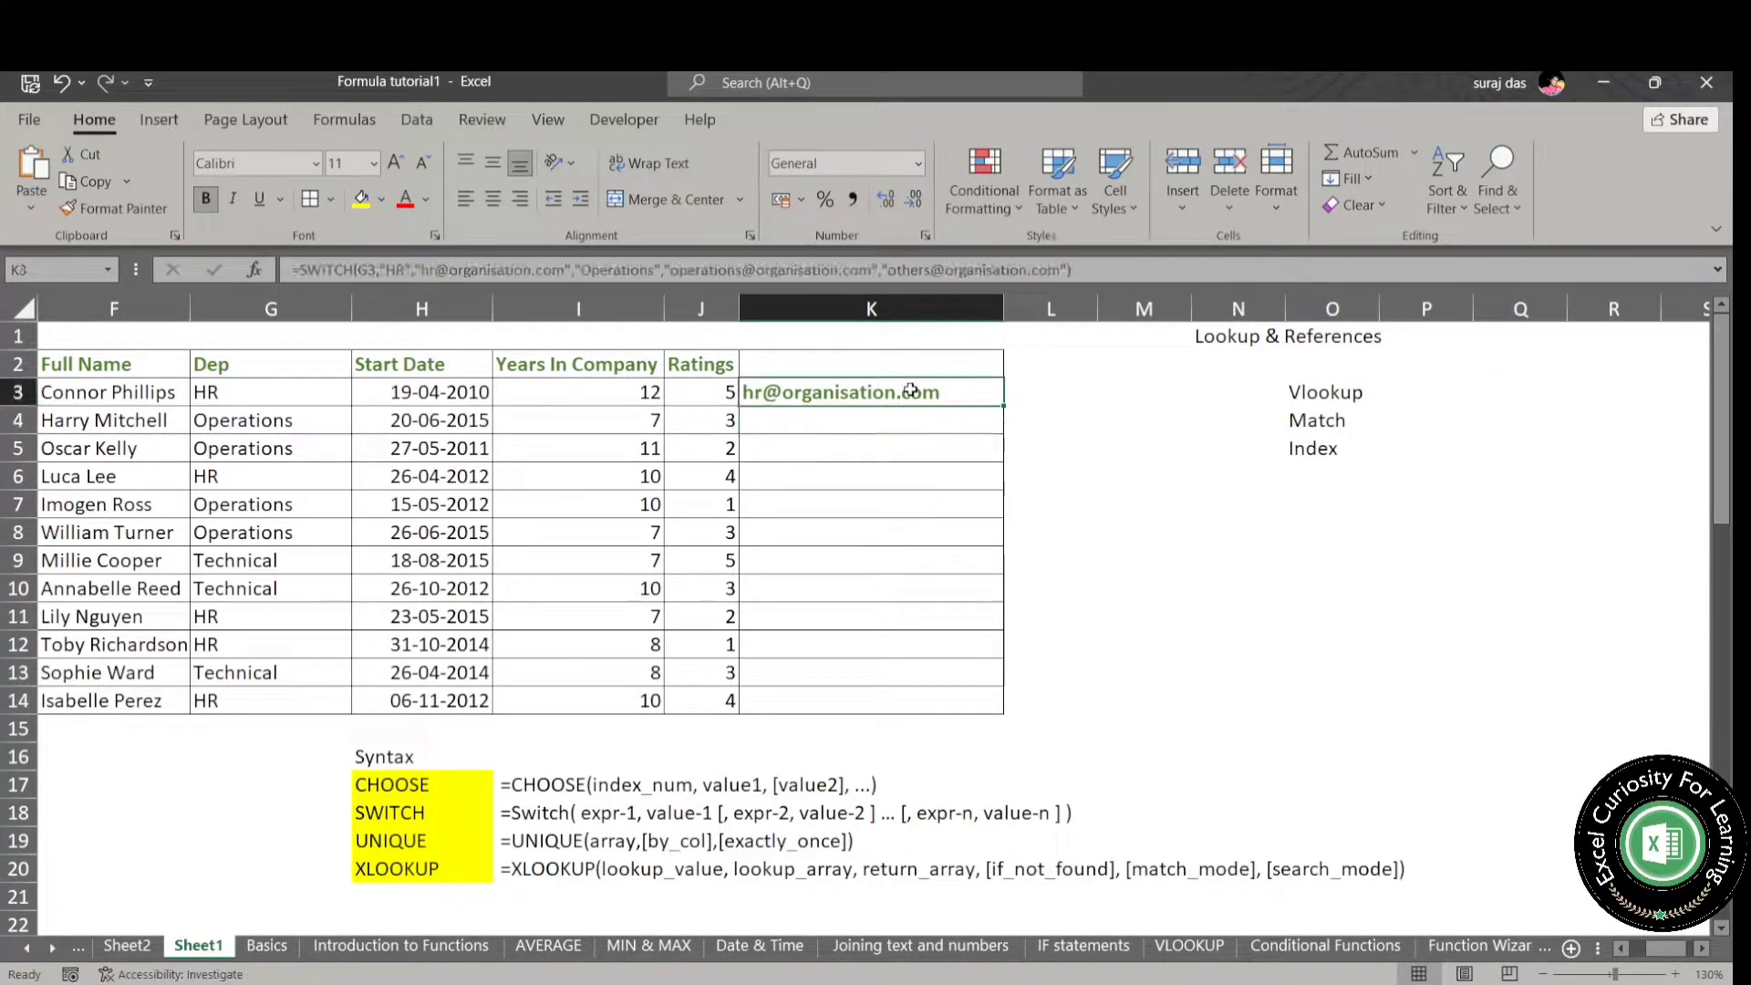
click(291, 270)
key(Return)
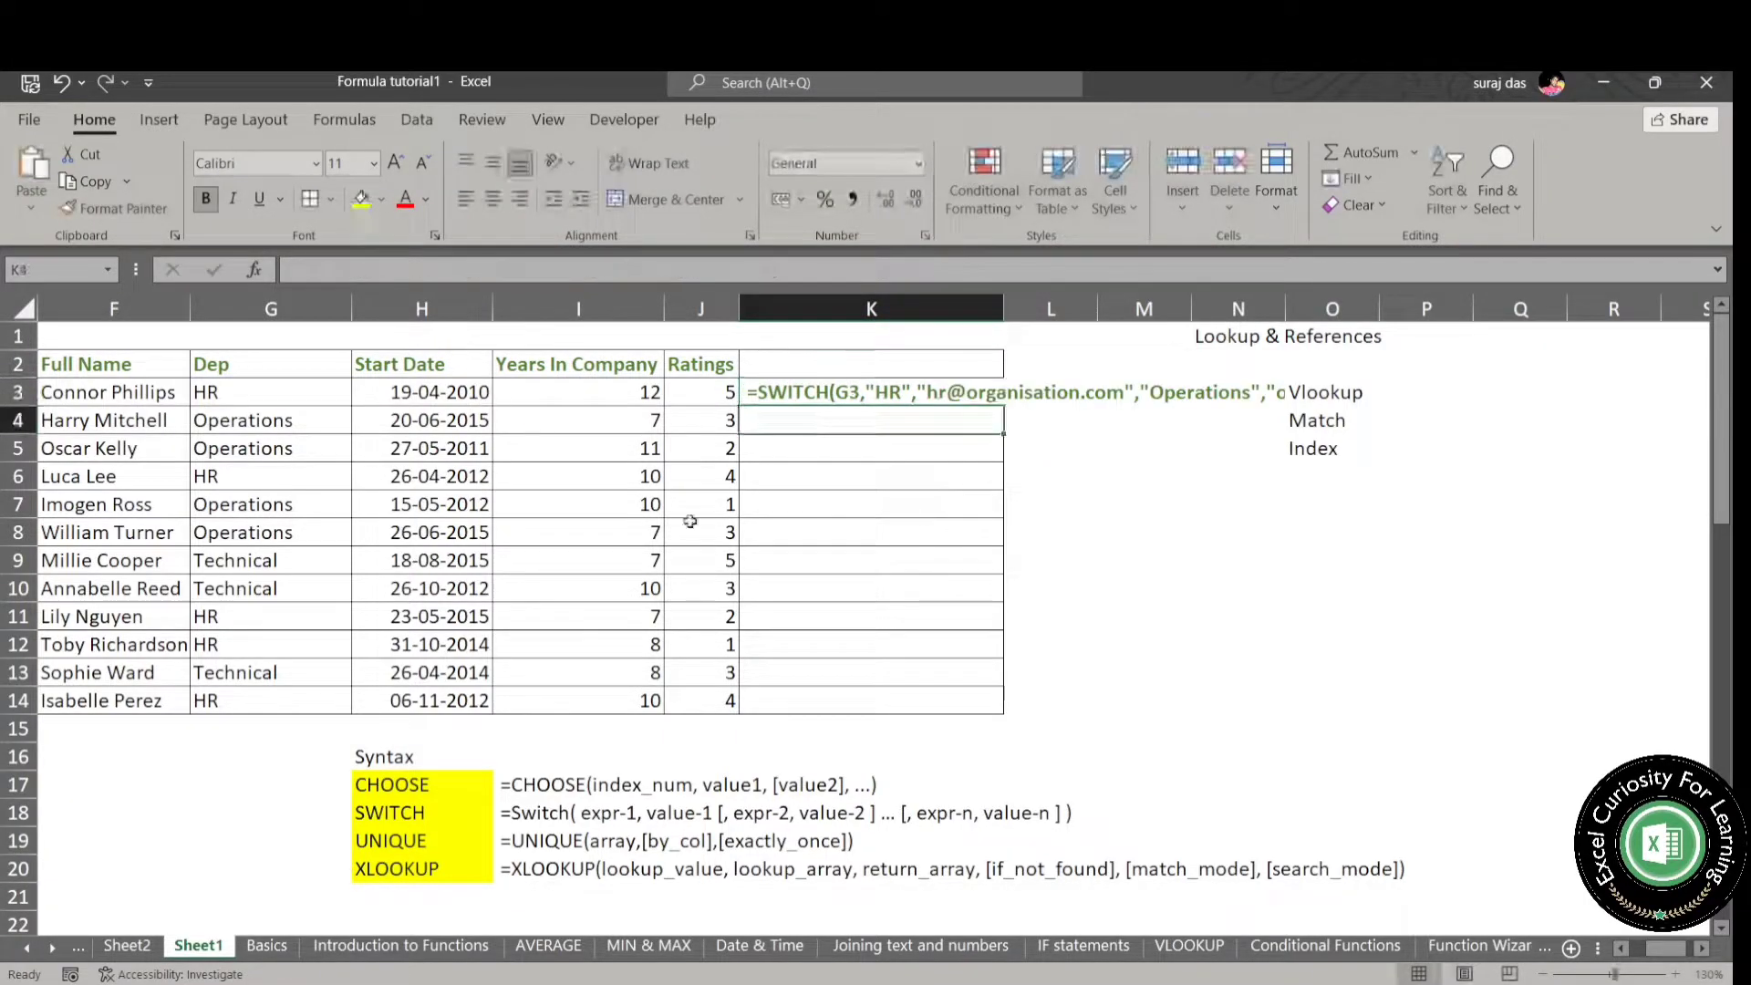
drag(1004, 309, 1551, 317)
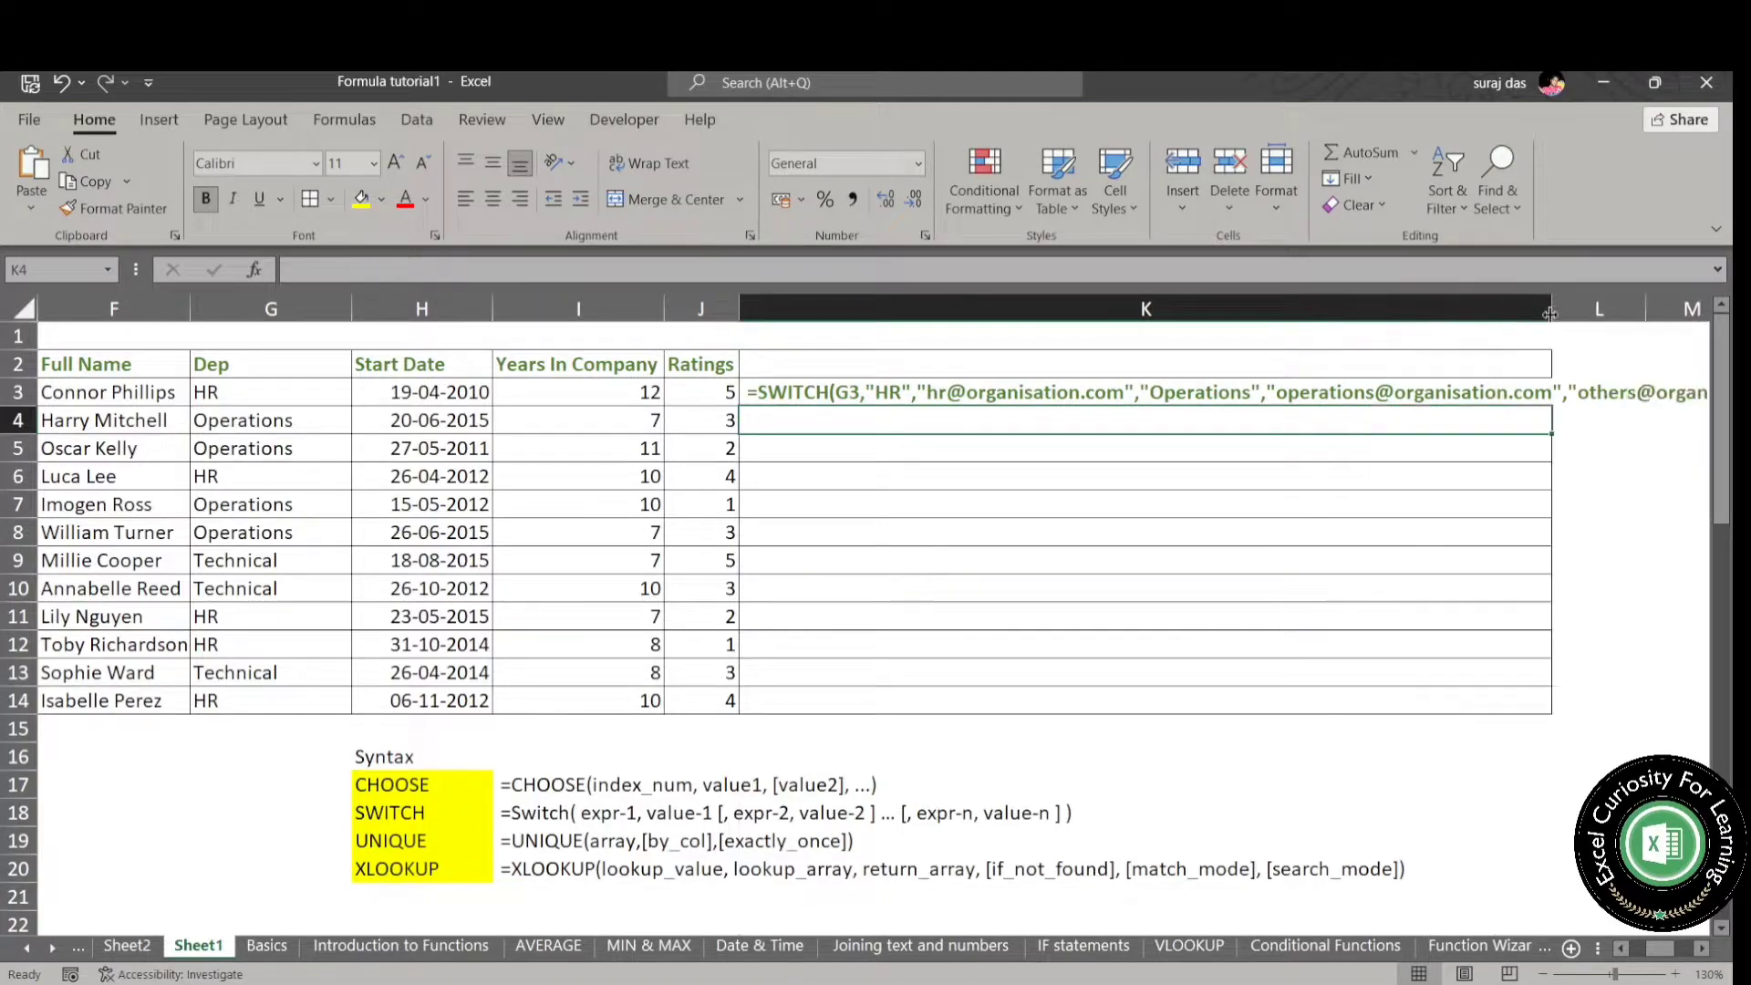
click(1392, 391)
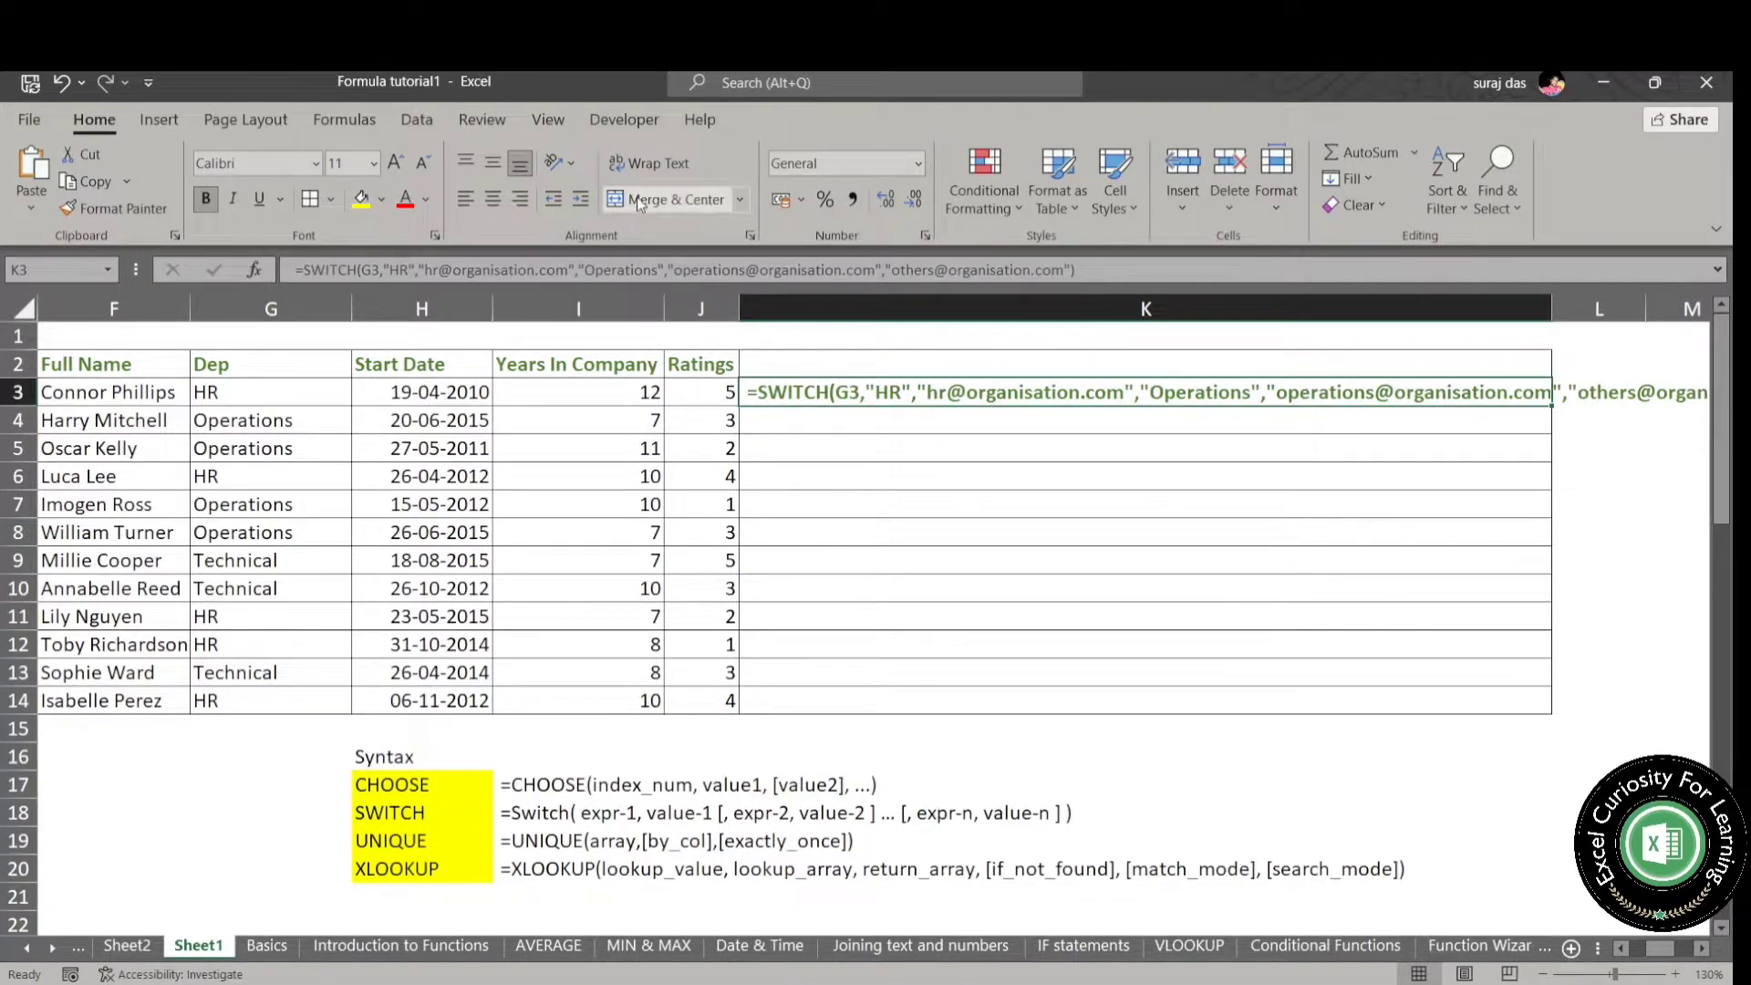
click(652, 164)
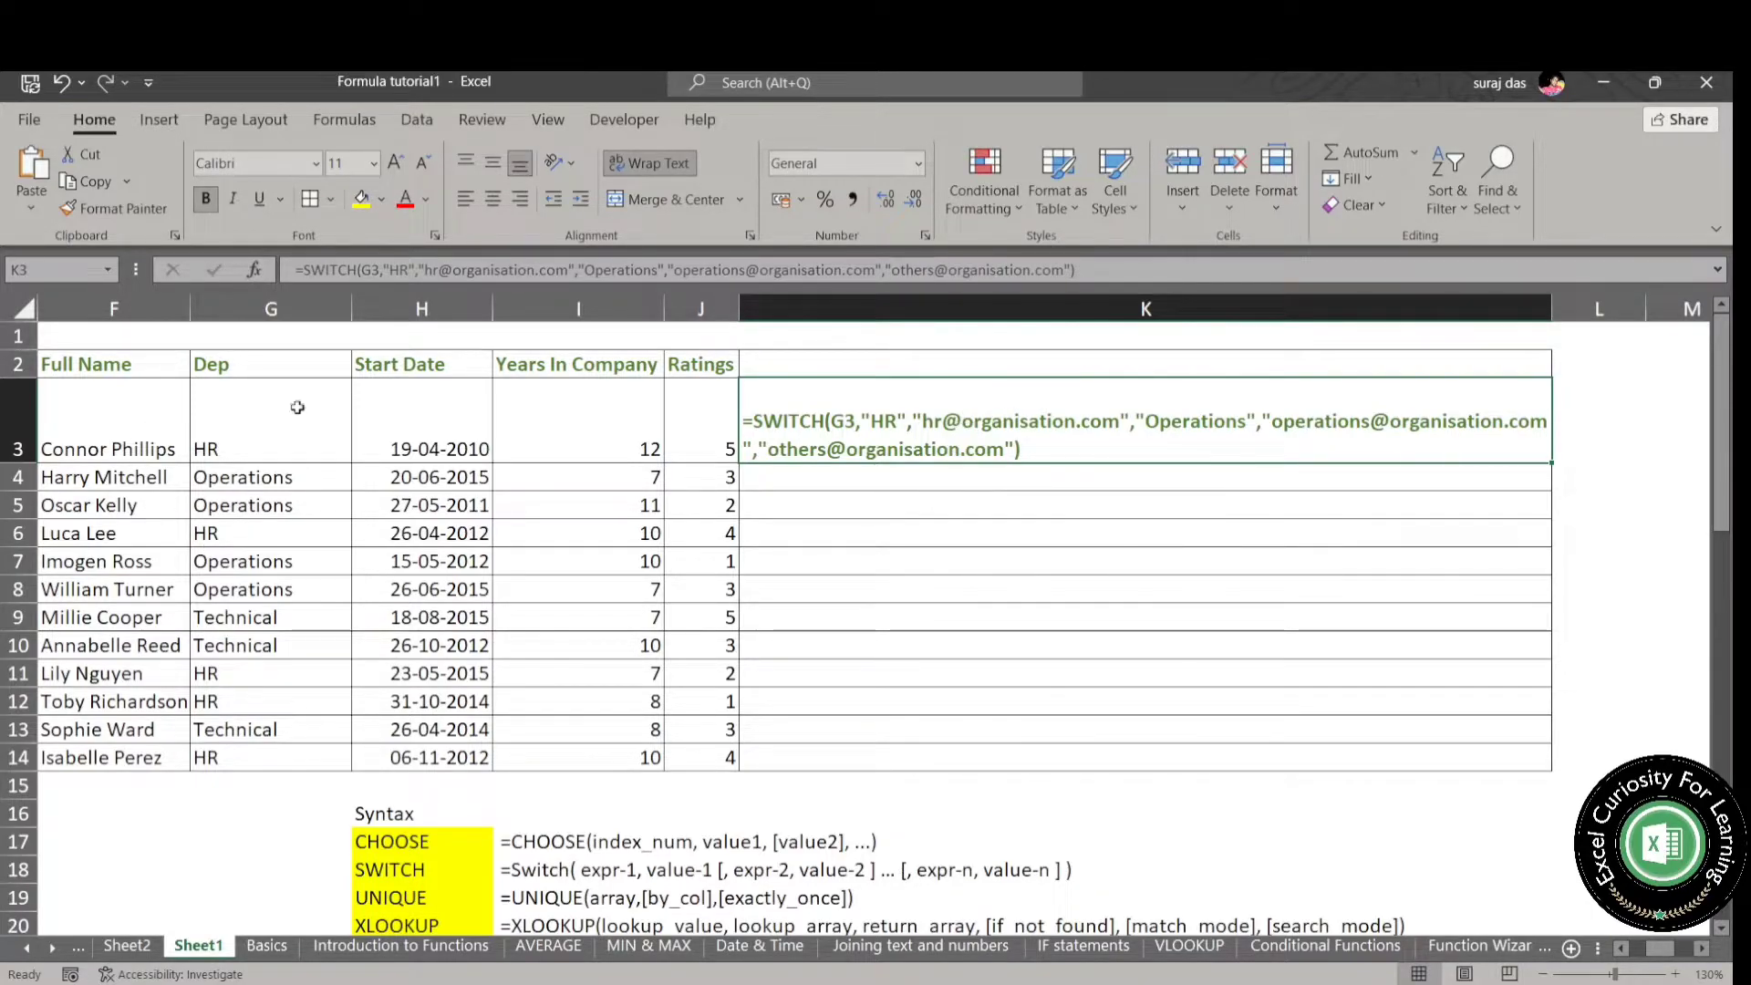
- Turn K3's displayed text back into a live SWITCH formula and remove the cell's text wrapping
click(302, 268)
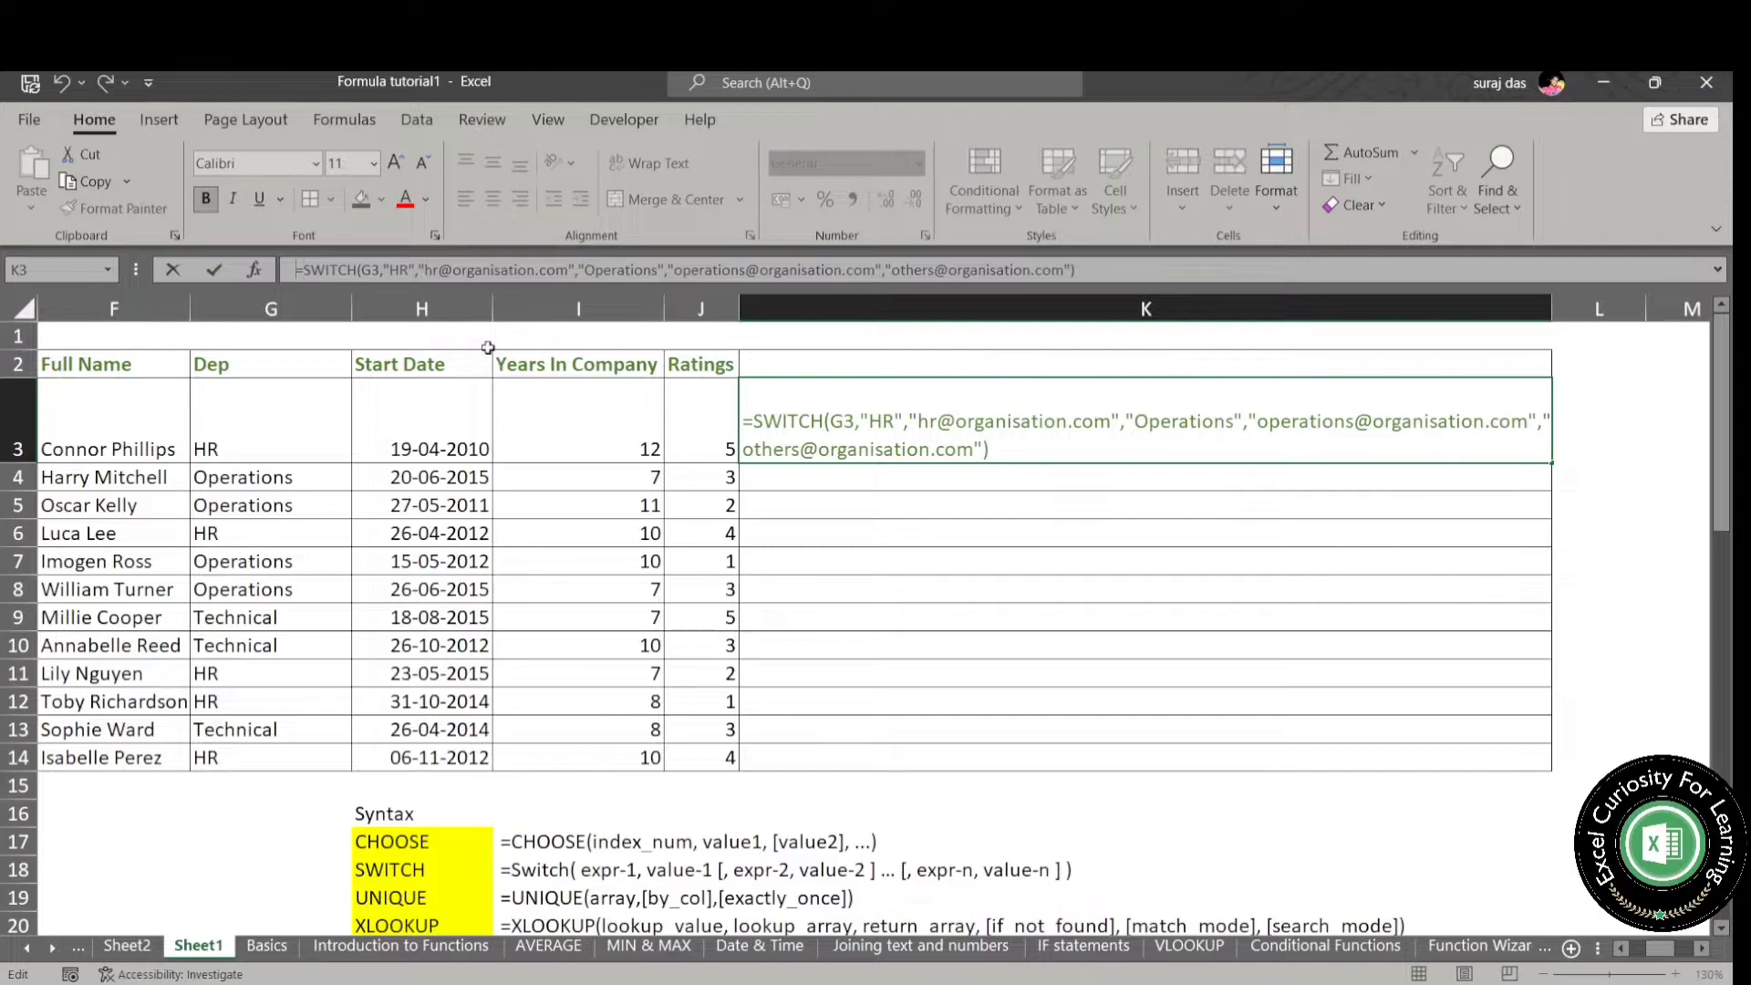
key(Return)
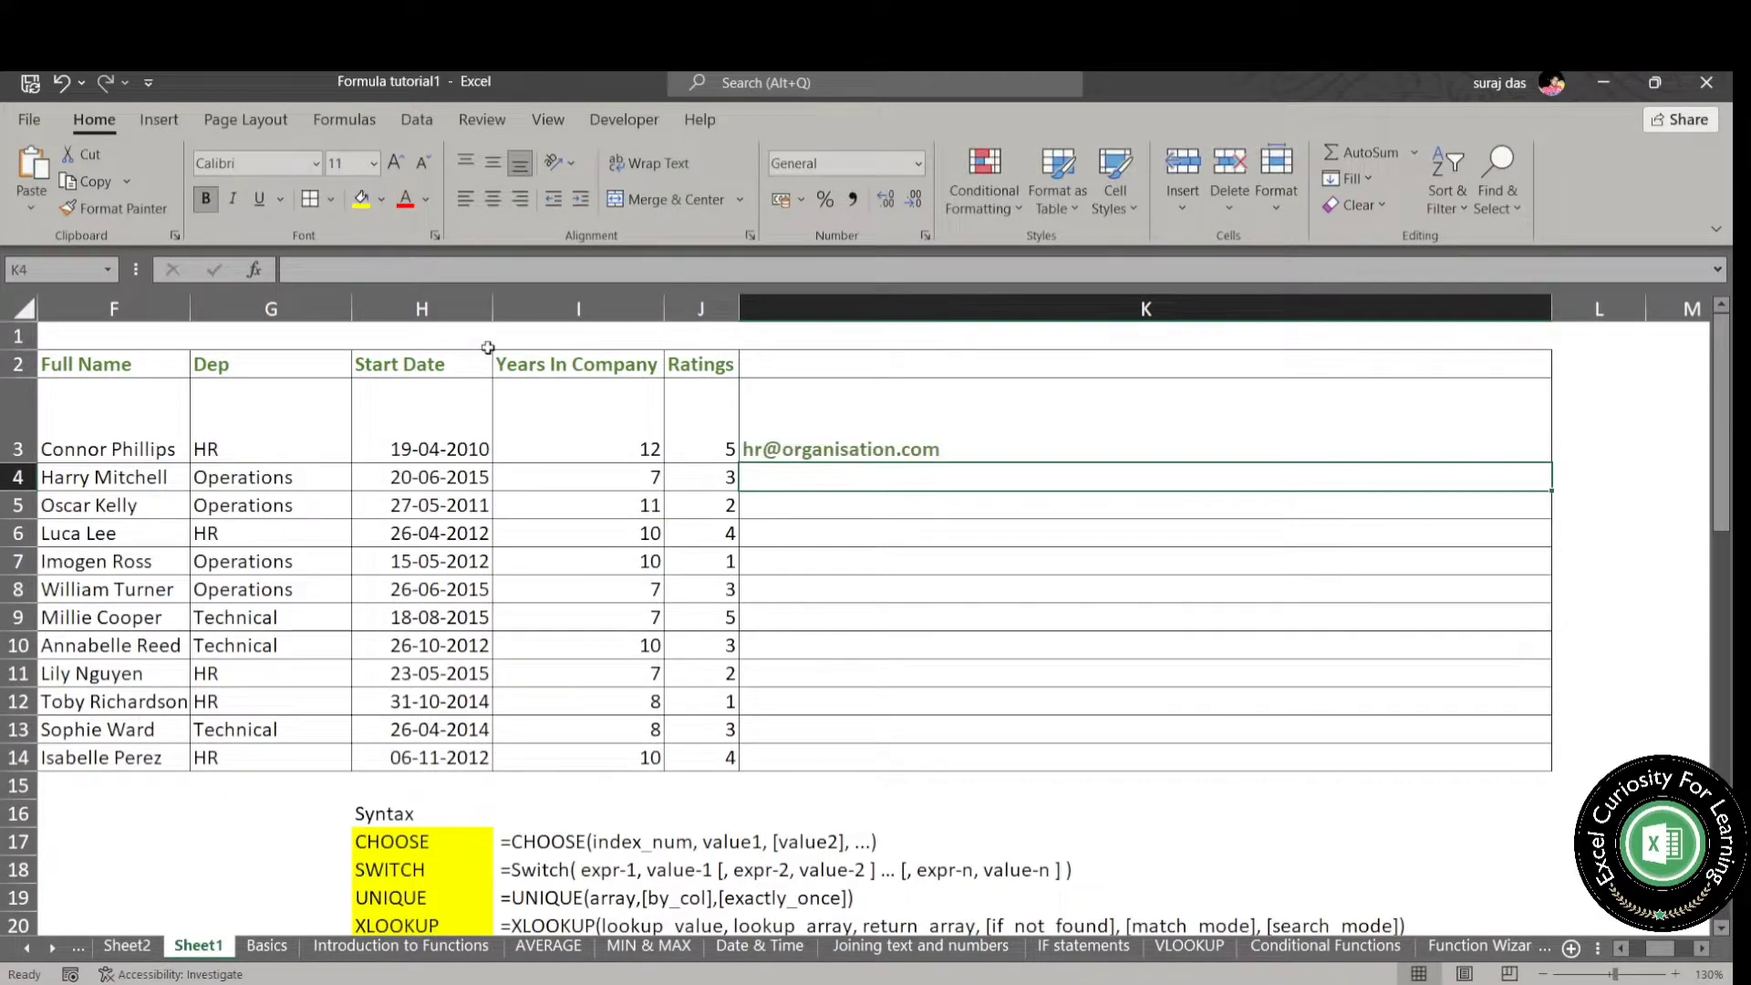
key(Up)
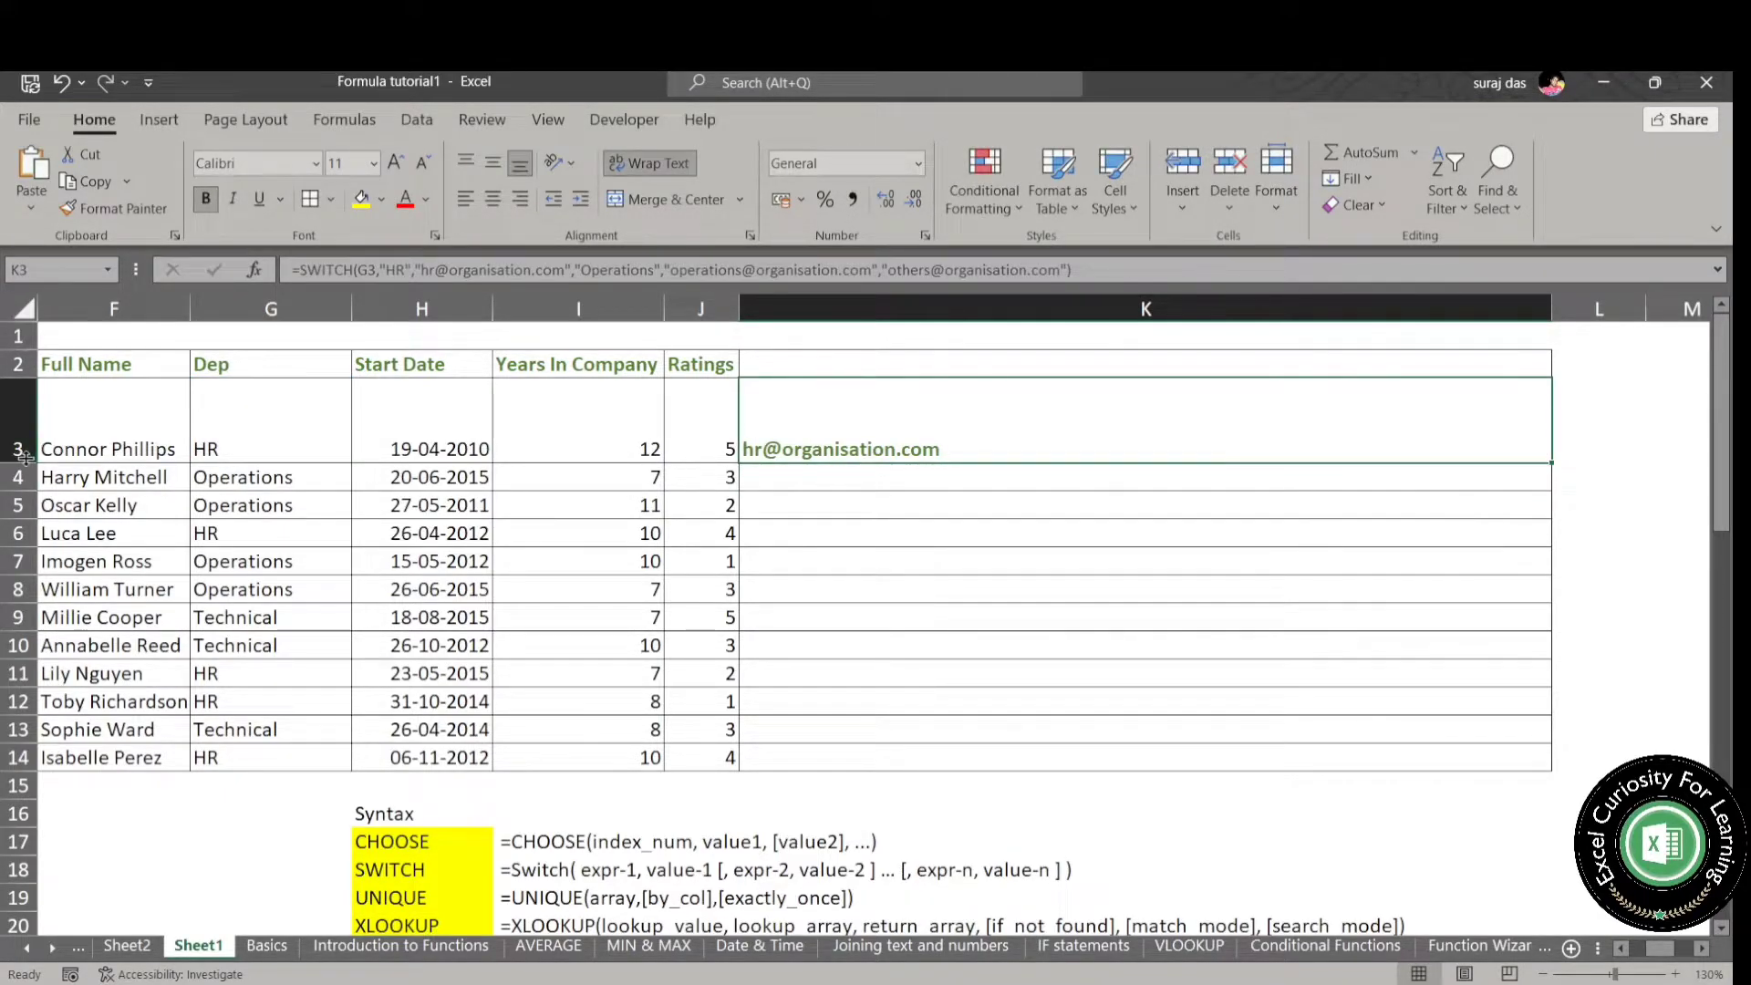
click(653, 164)
- Copy the SWITCH formula from K3 down through K14
key(ctrl+c)
key(Down)
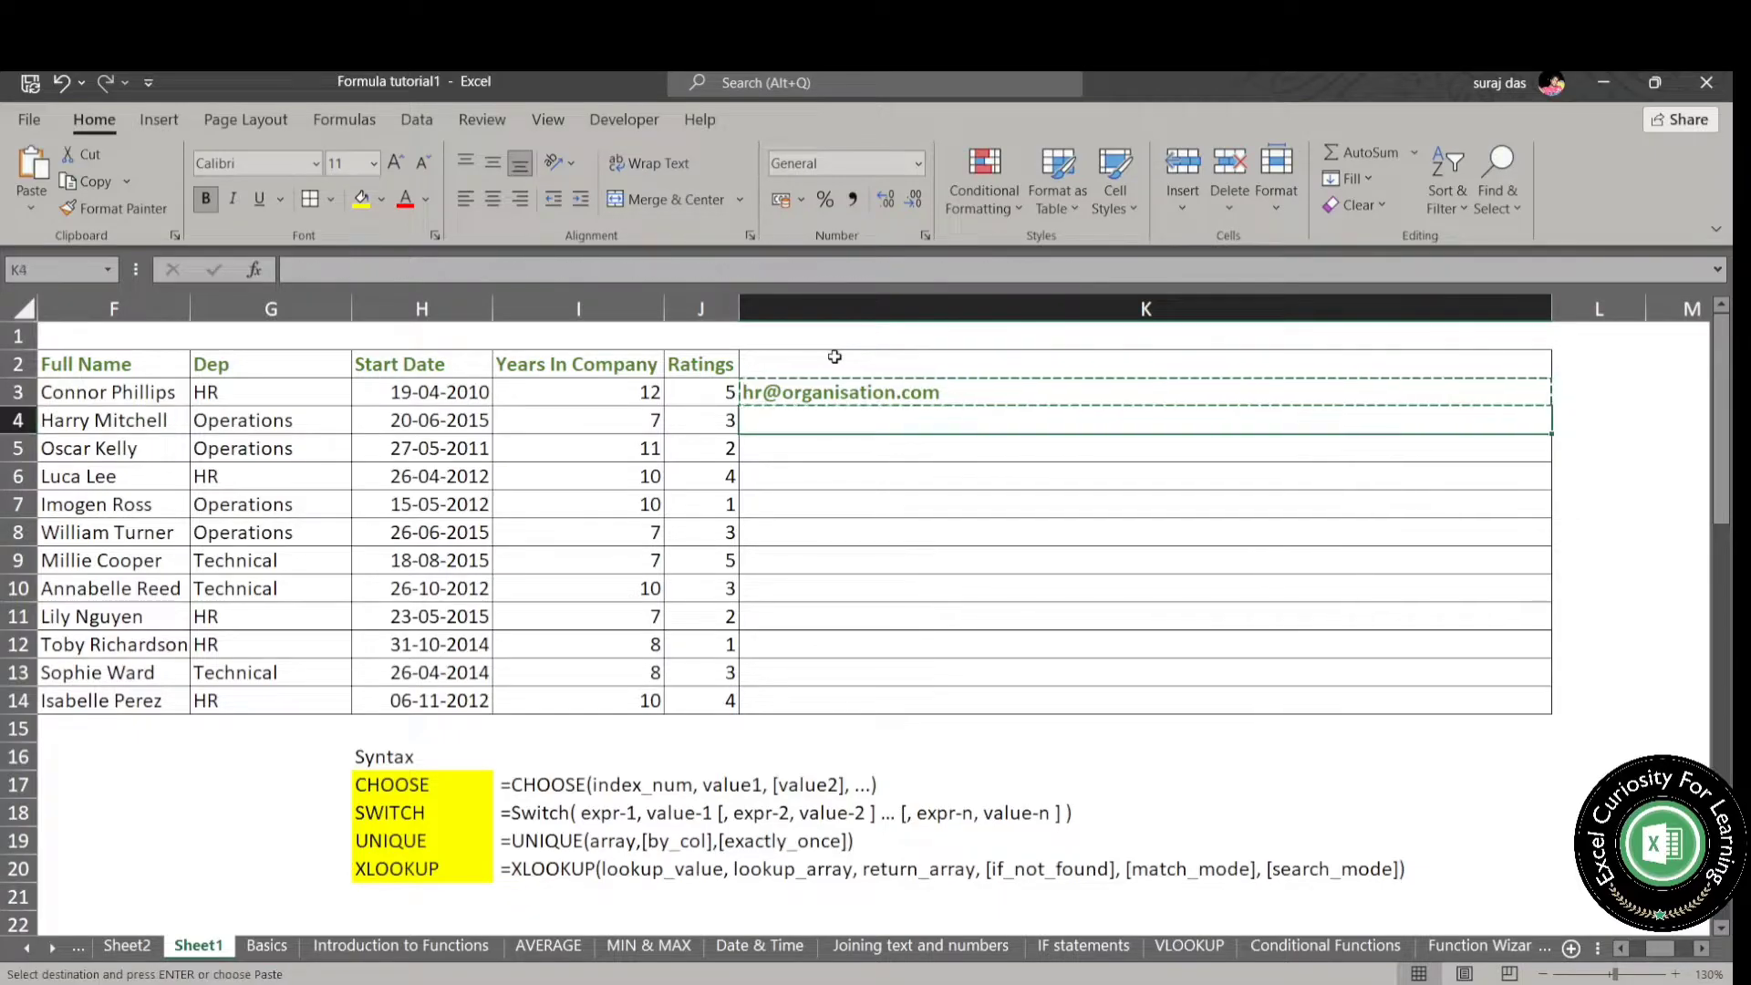
text(v)
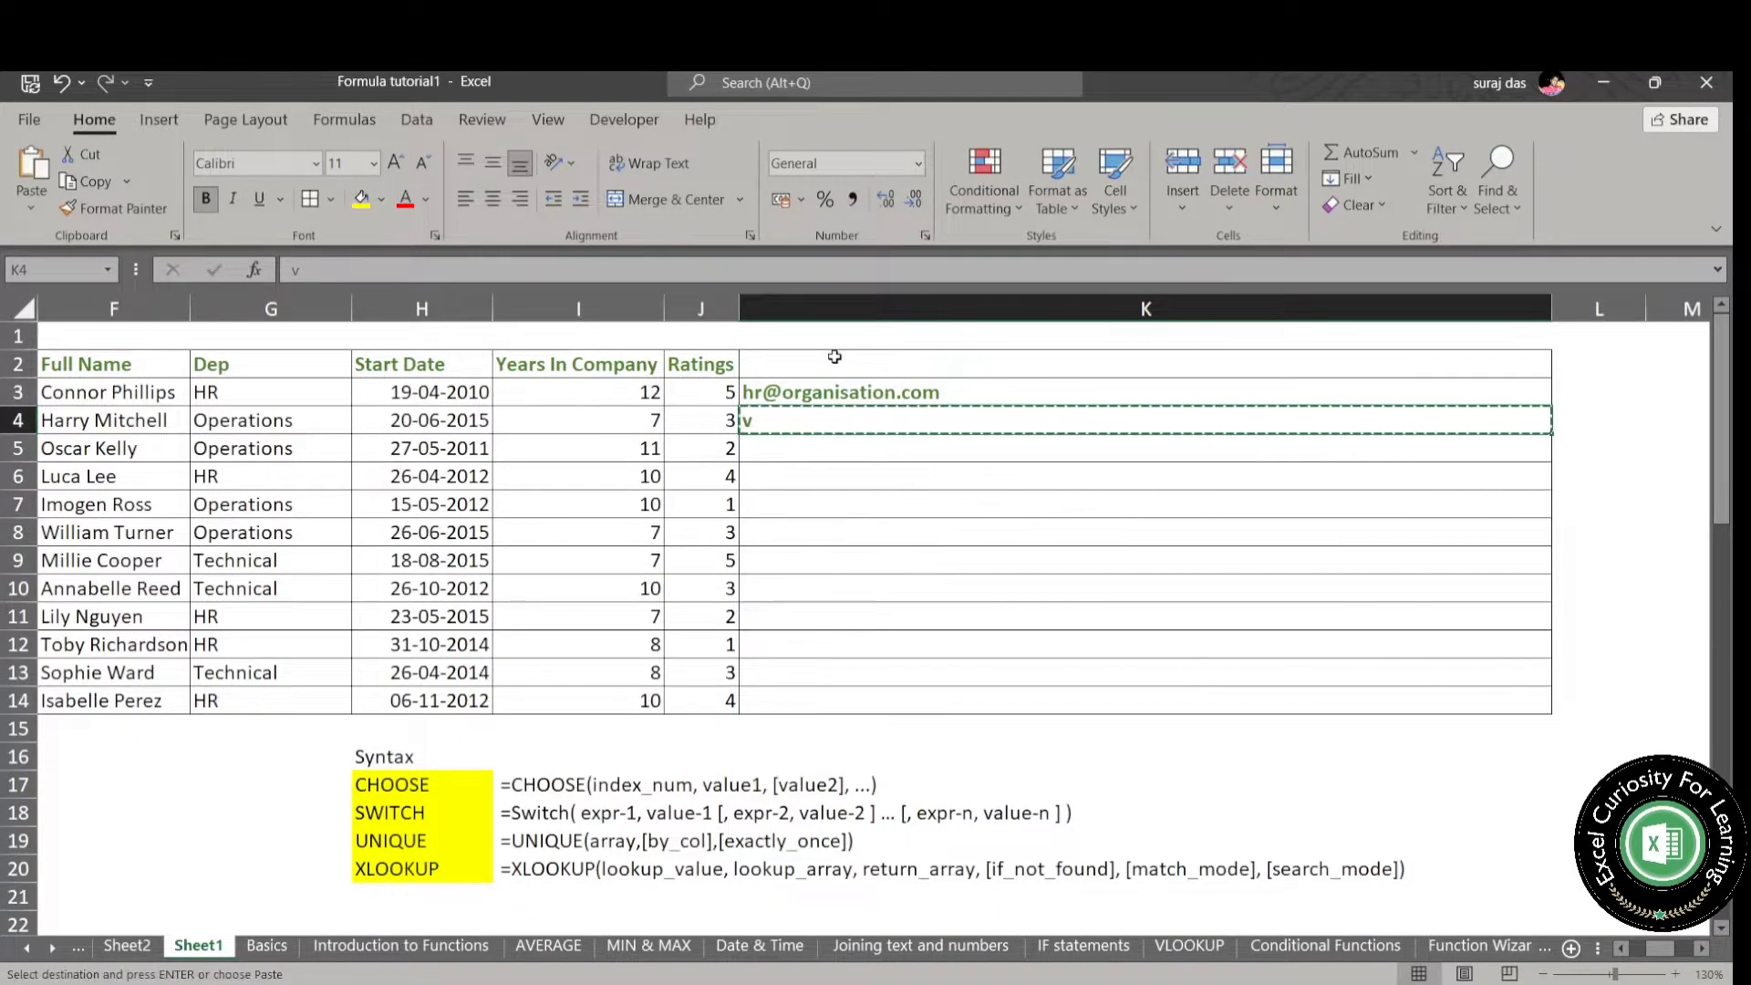
key(Escape)
key(ctrl+v)
key(Down)
key(ctrl+v)
key(Down)
key(ctrl+v)
key(Down)
key(Left)
key(ctrl+Down)
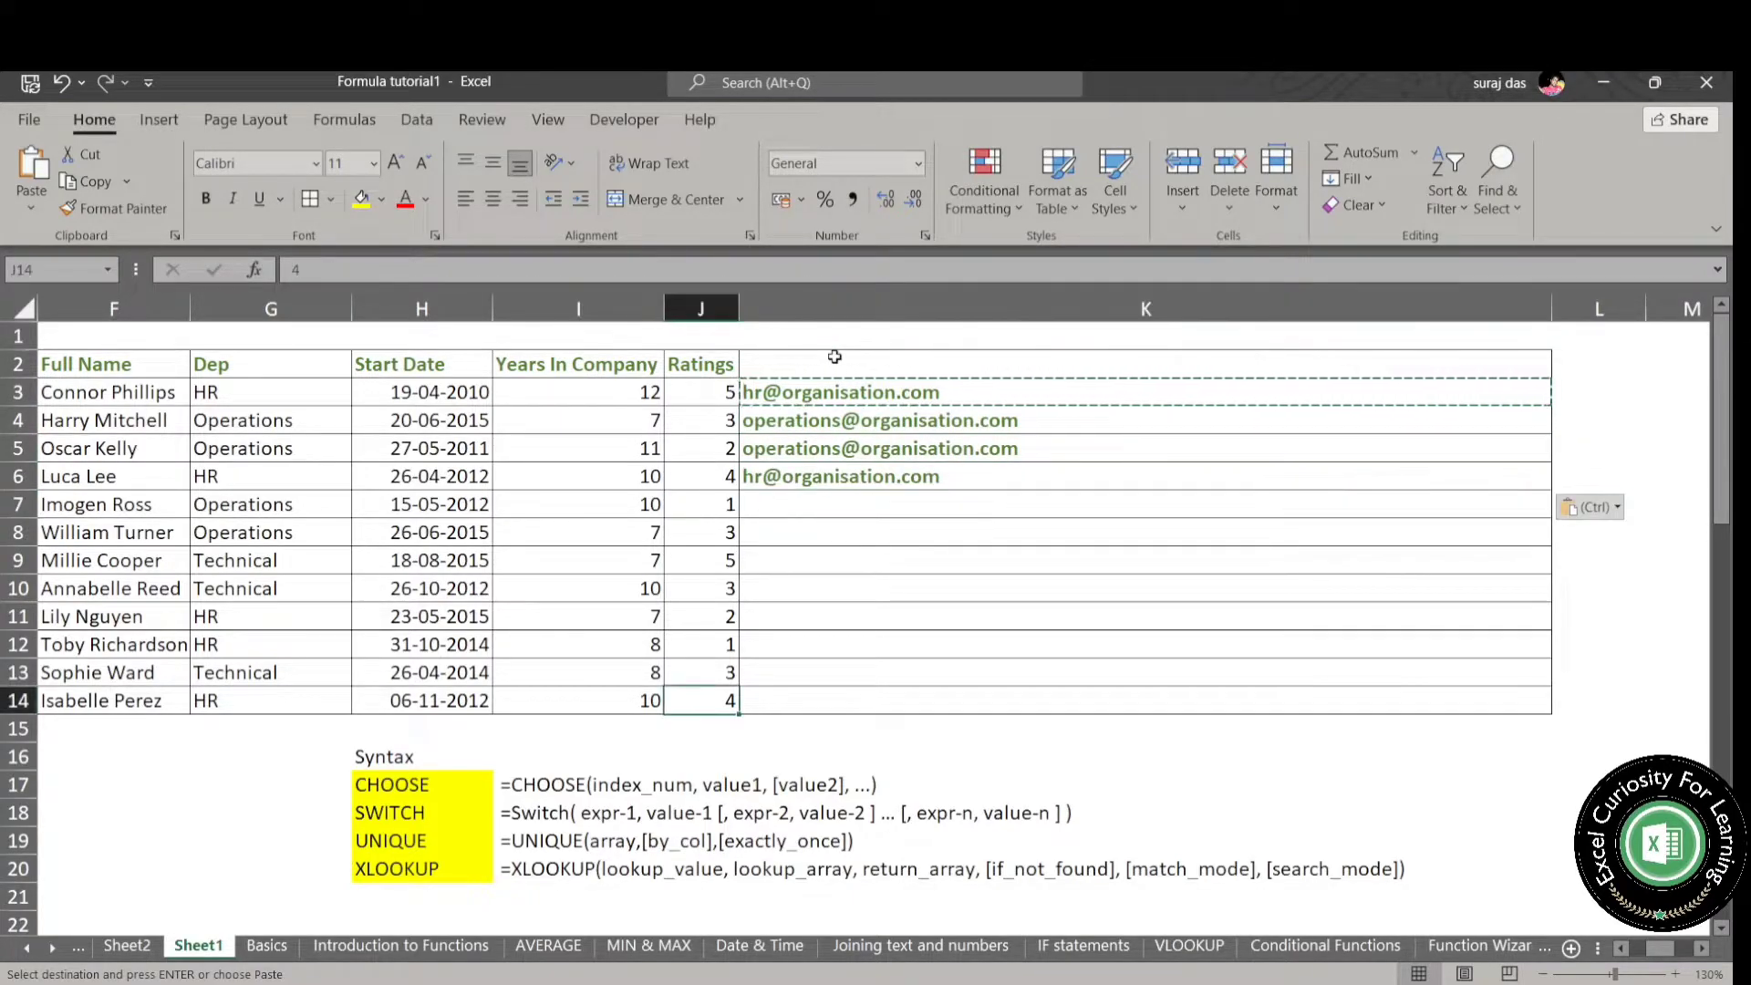
key(Right)
key(ctrl+shift+Up)
key(Return)
- Compare the Technical department in G9 with its SWITCH result and formula in K9
key(Up)
key(Up)
key(Up)
click(334, 558)
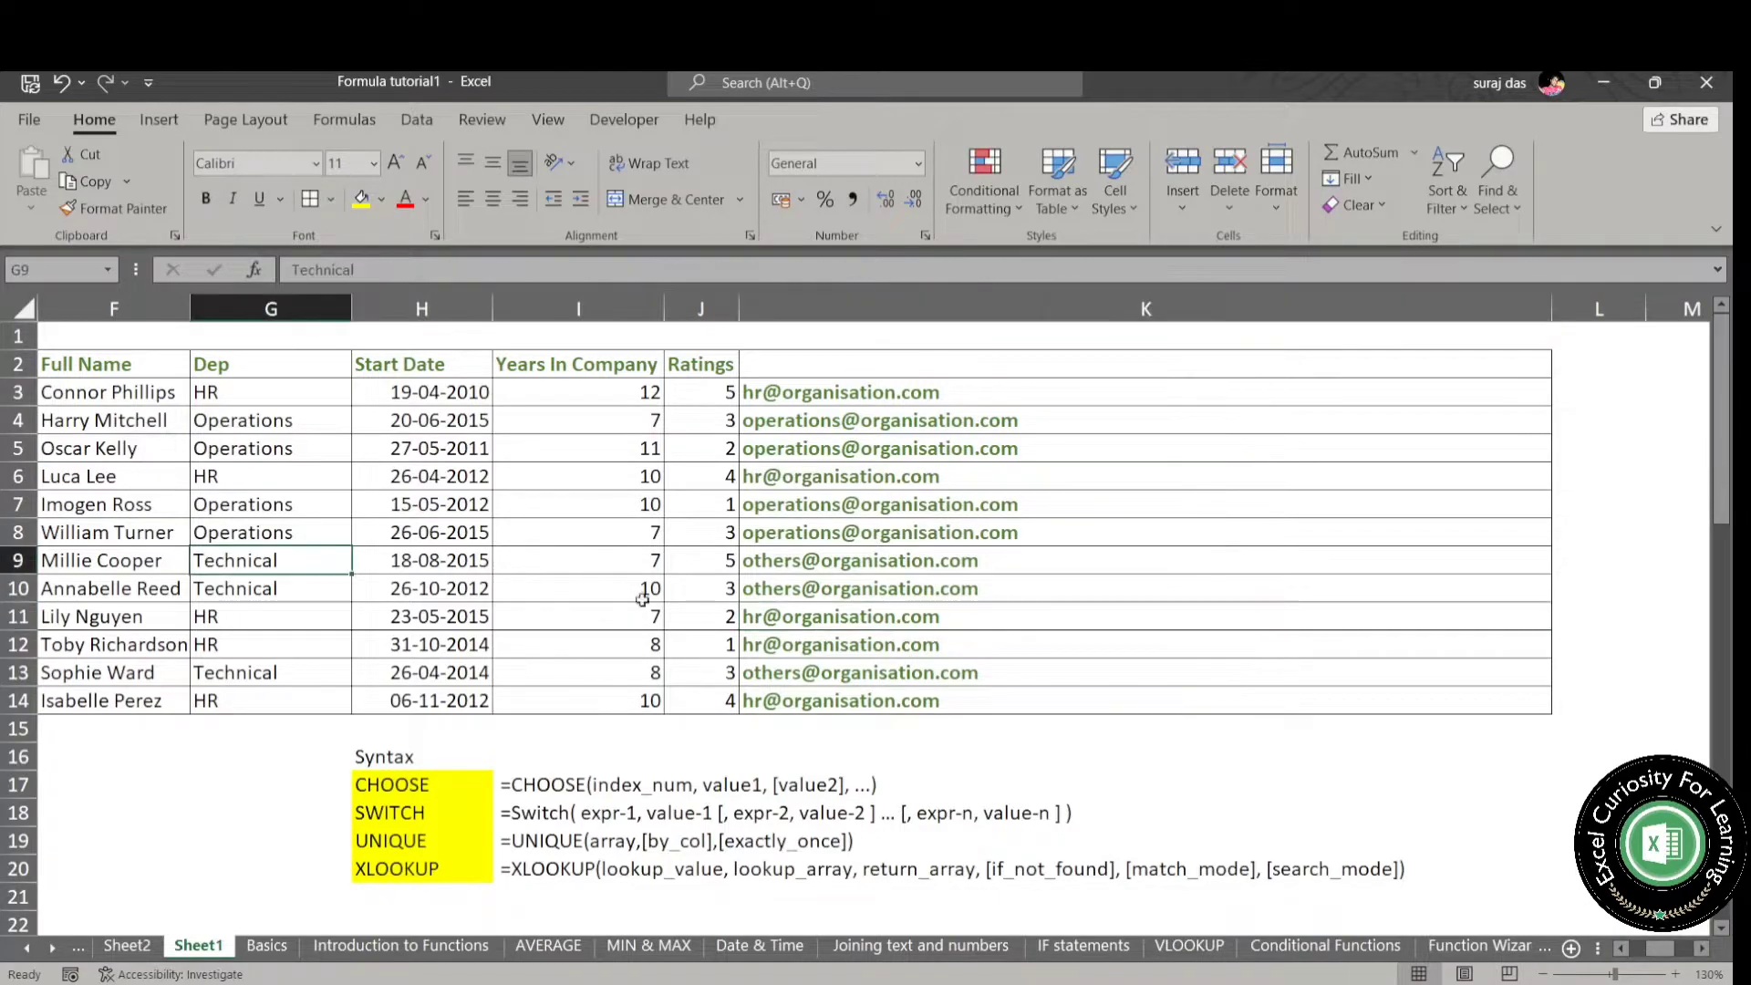
click(774, 560)
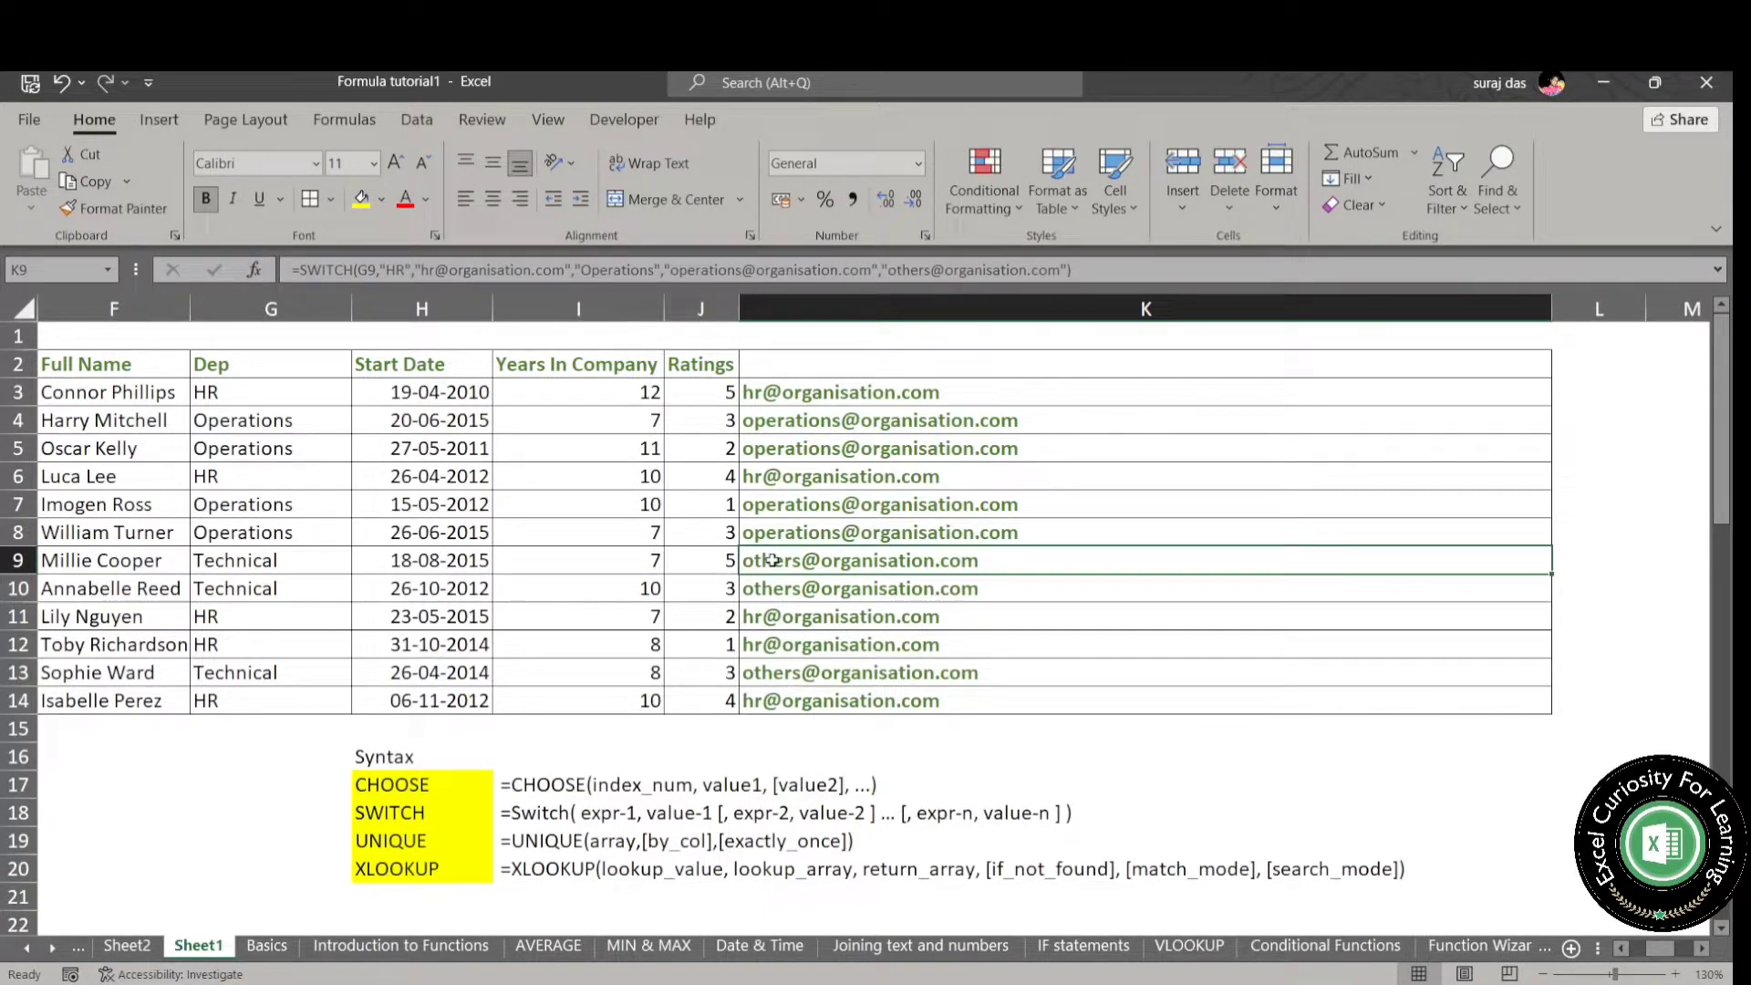
- Clear the SWITCH results in K3:K14 and narrow column K
drag(864, 398, 840, 703)
key(Delete)
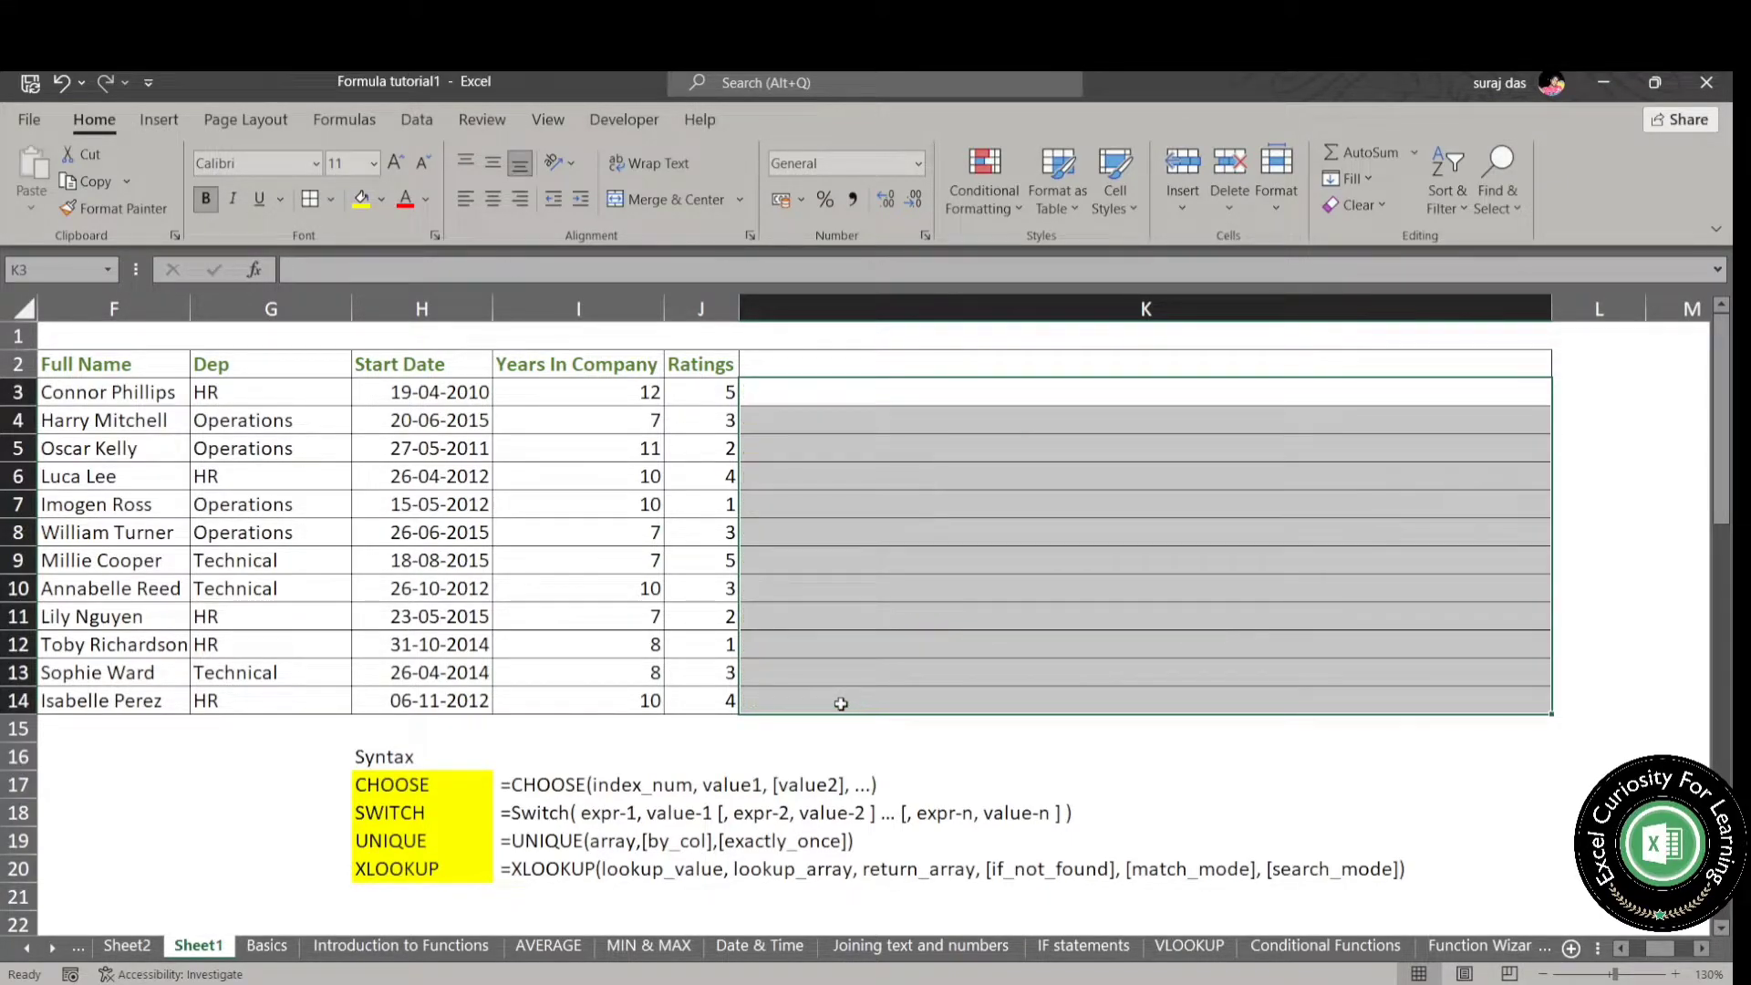
drag(1439, 313, 879, 337)
- Enter =UNIQUE(J3:J14) in K3 to list the distinct ratings
click(826, 394)
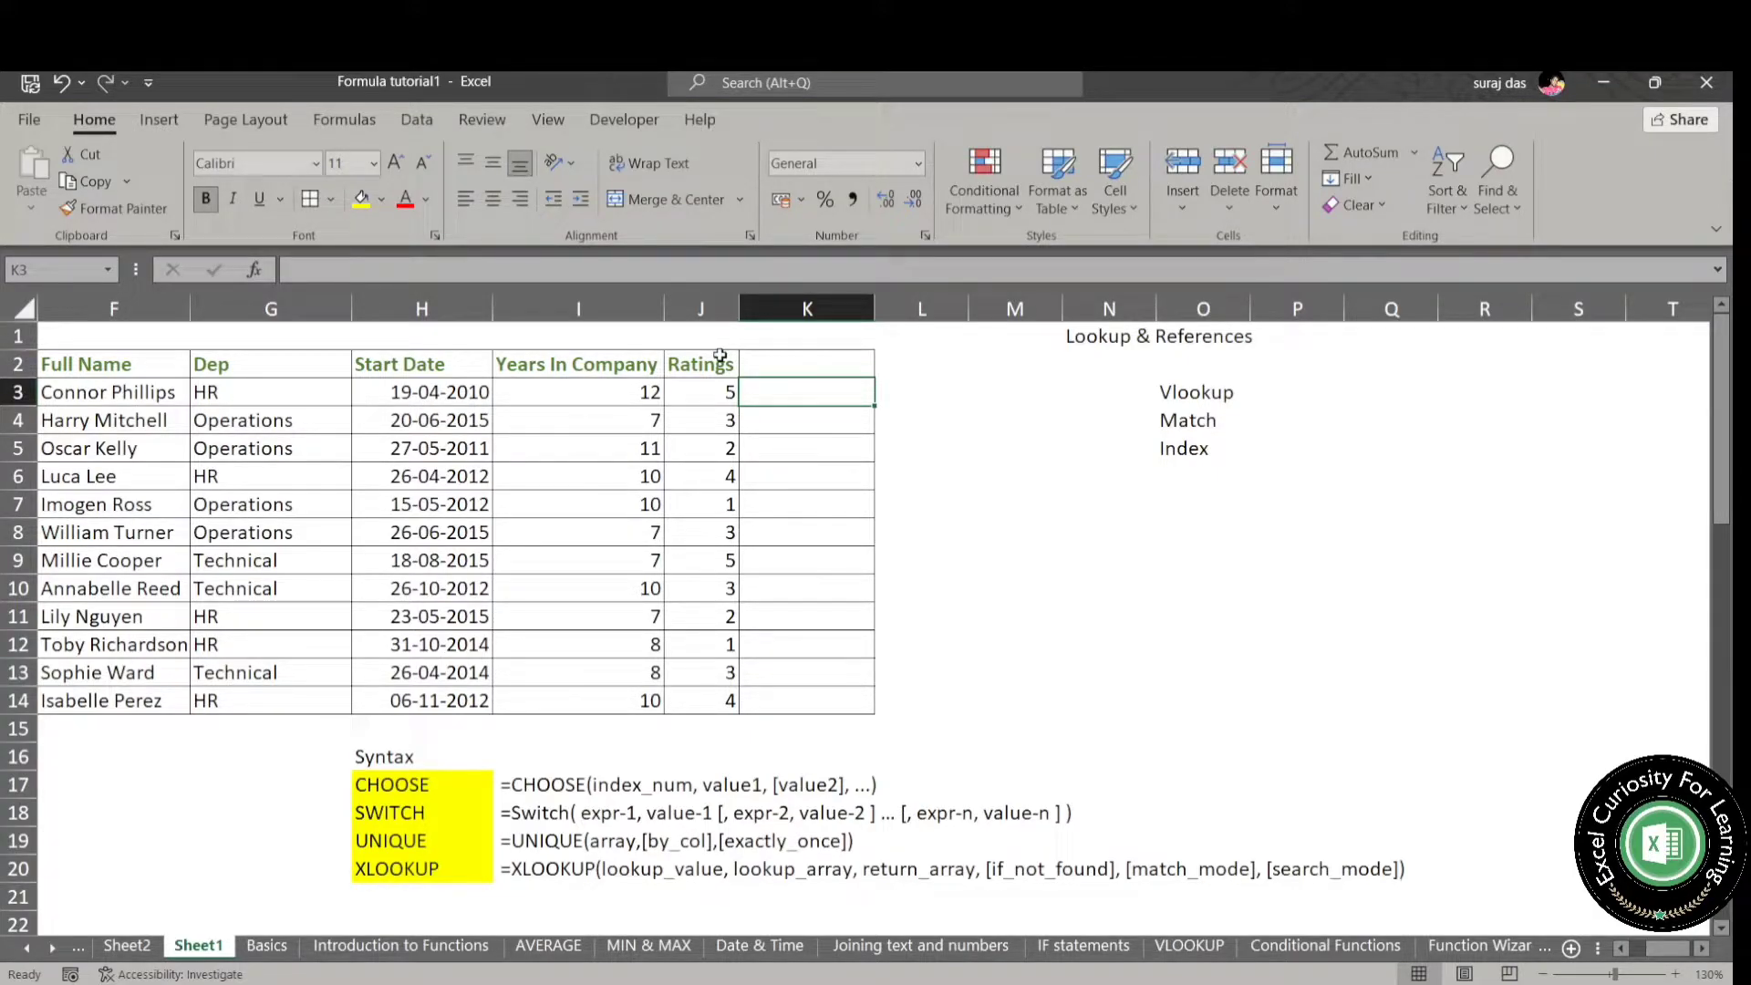
text(=uni)
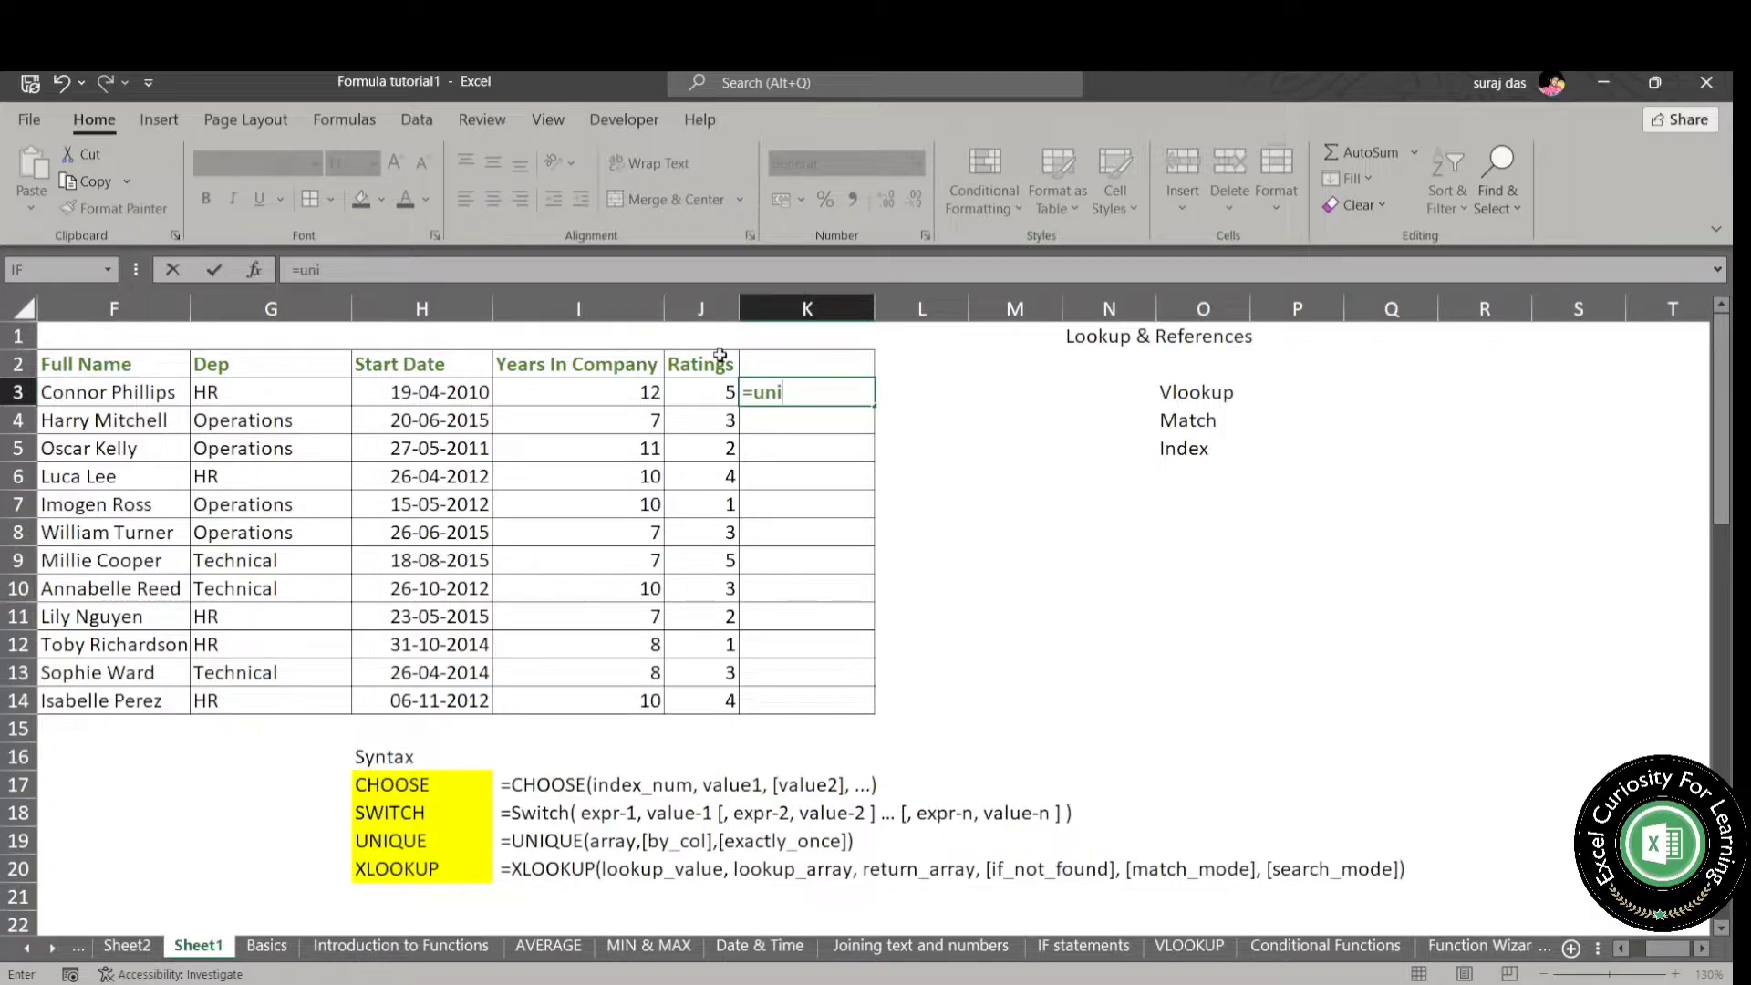
key(Tab)
click(697, 401)
key(ctrl+shift+Down)
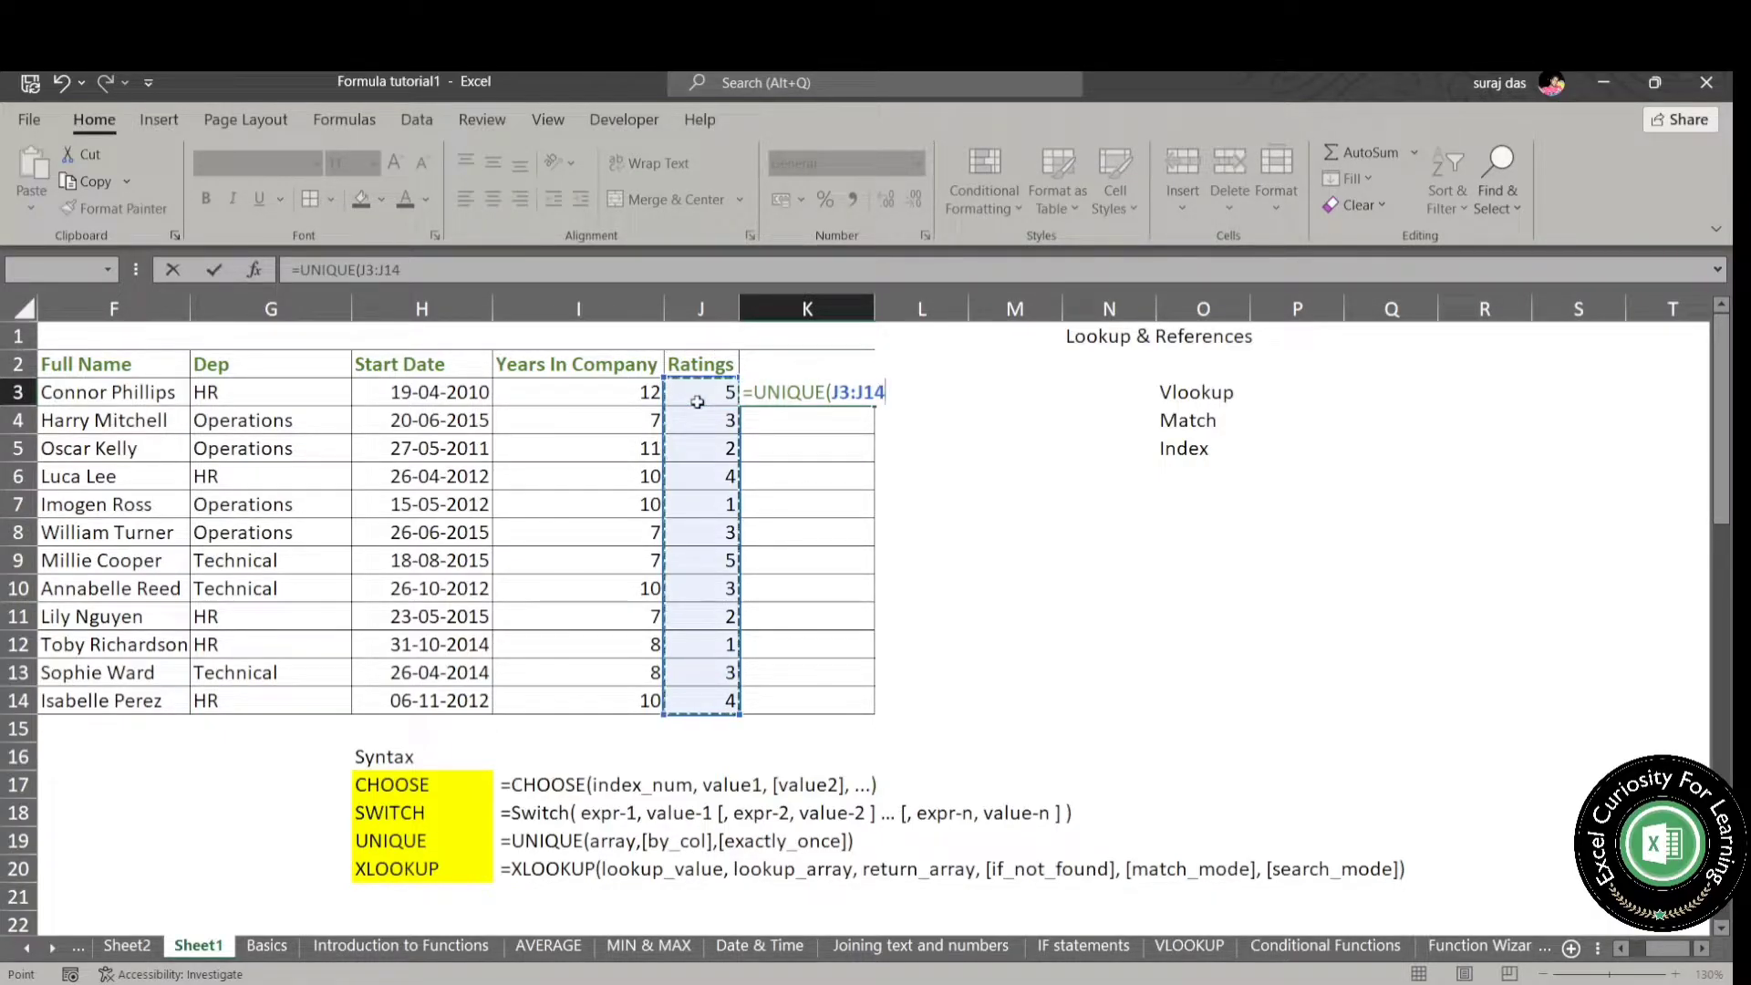
text())
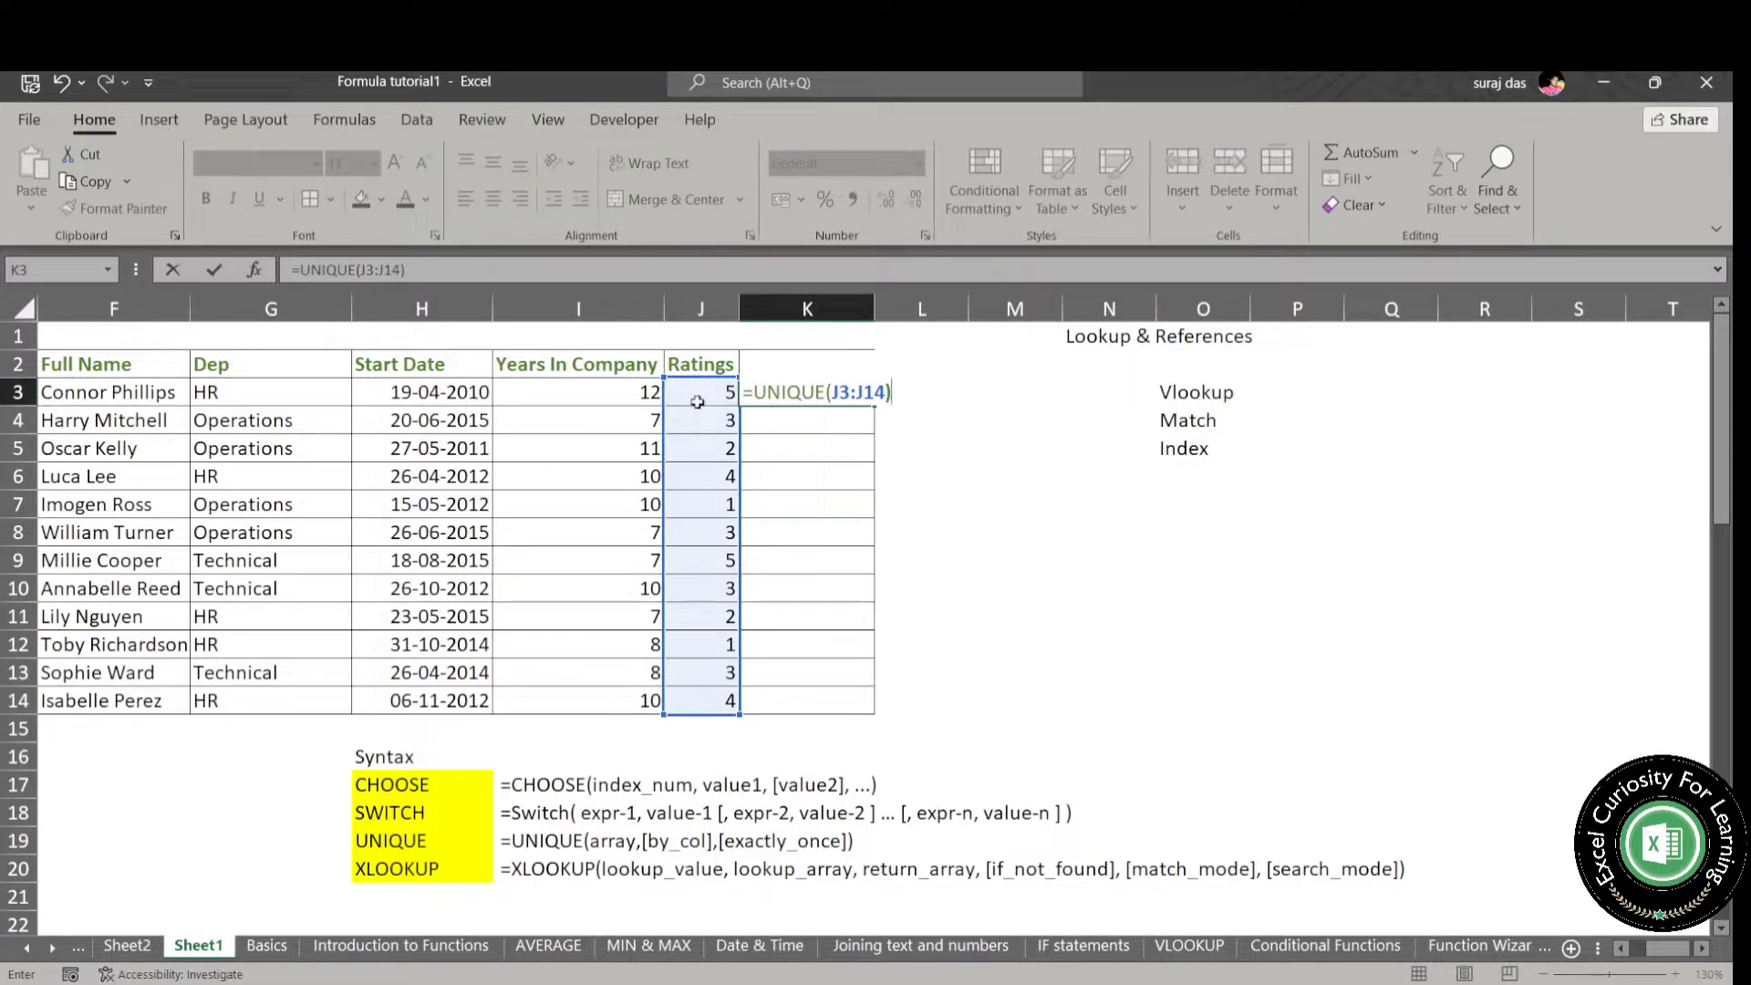
key(Return)
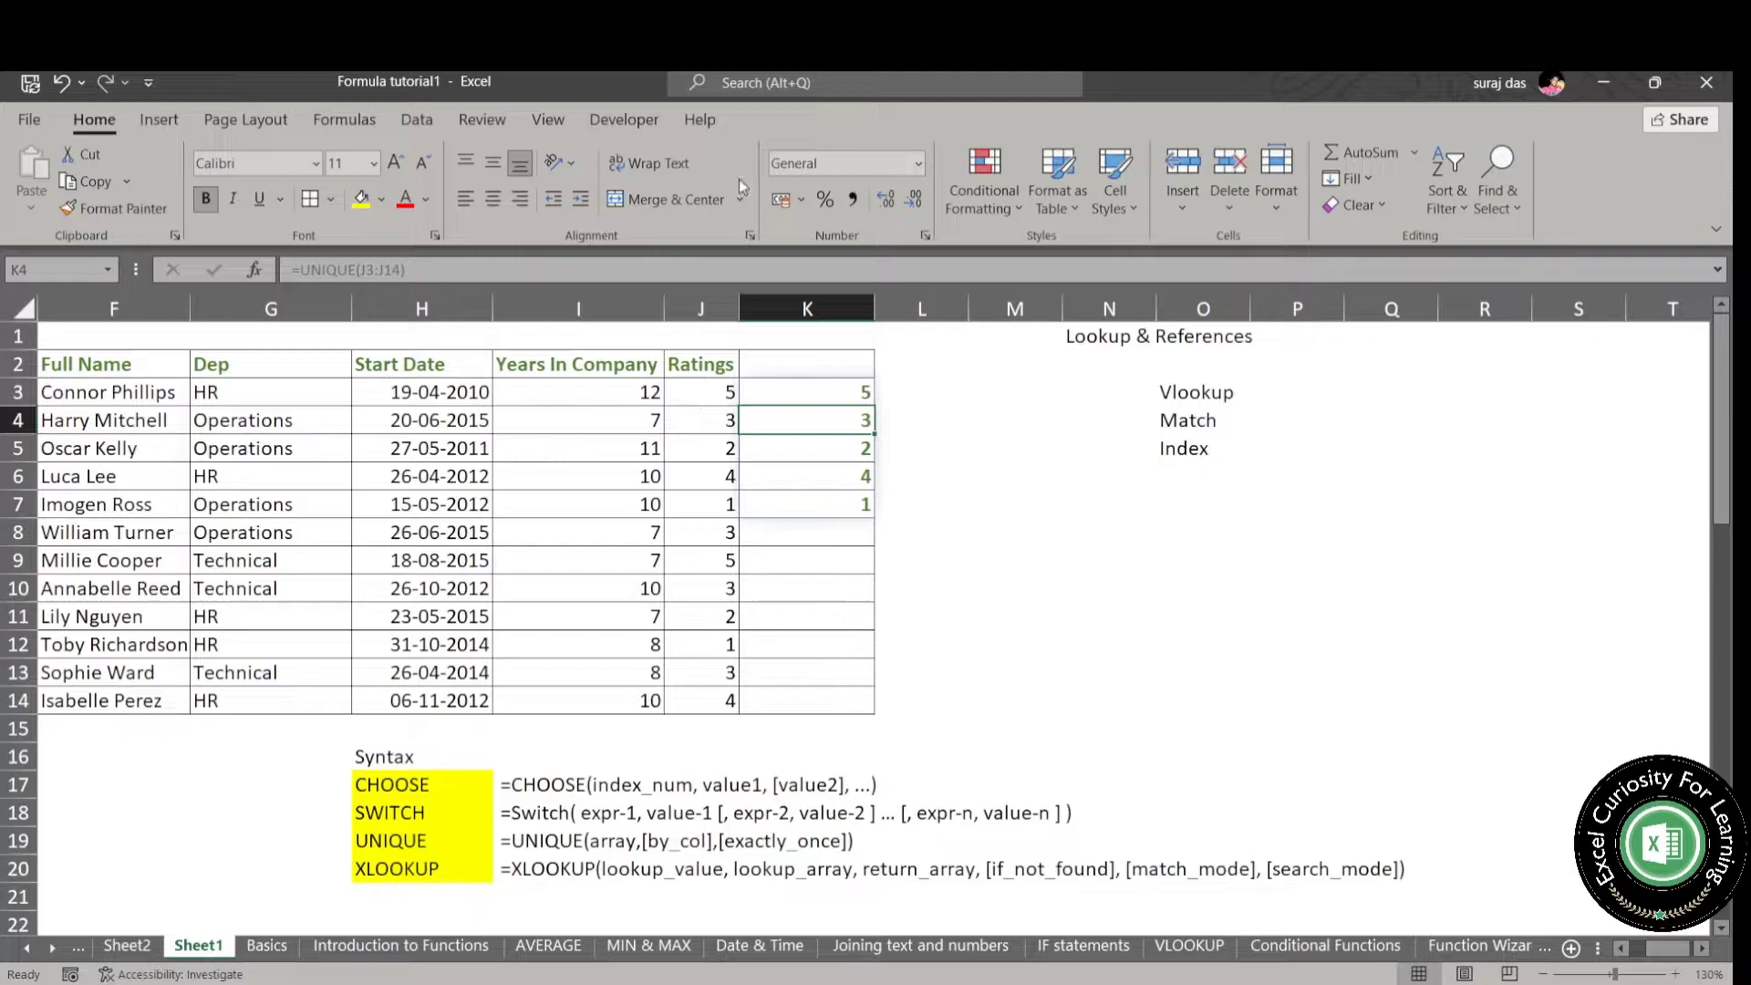
- Wrap K3's UNIQUE formula in SORT so it reads =SORT(UNIQUE(J3:J14))
click(306, 269)
key(Escape)
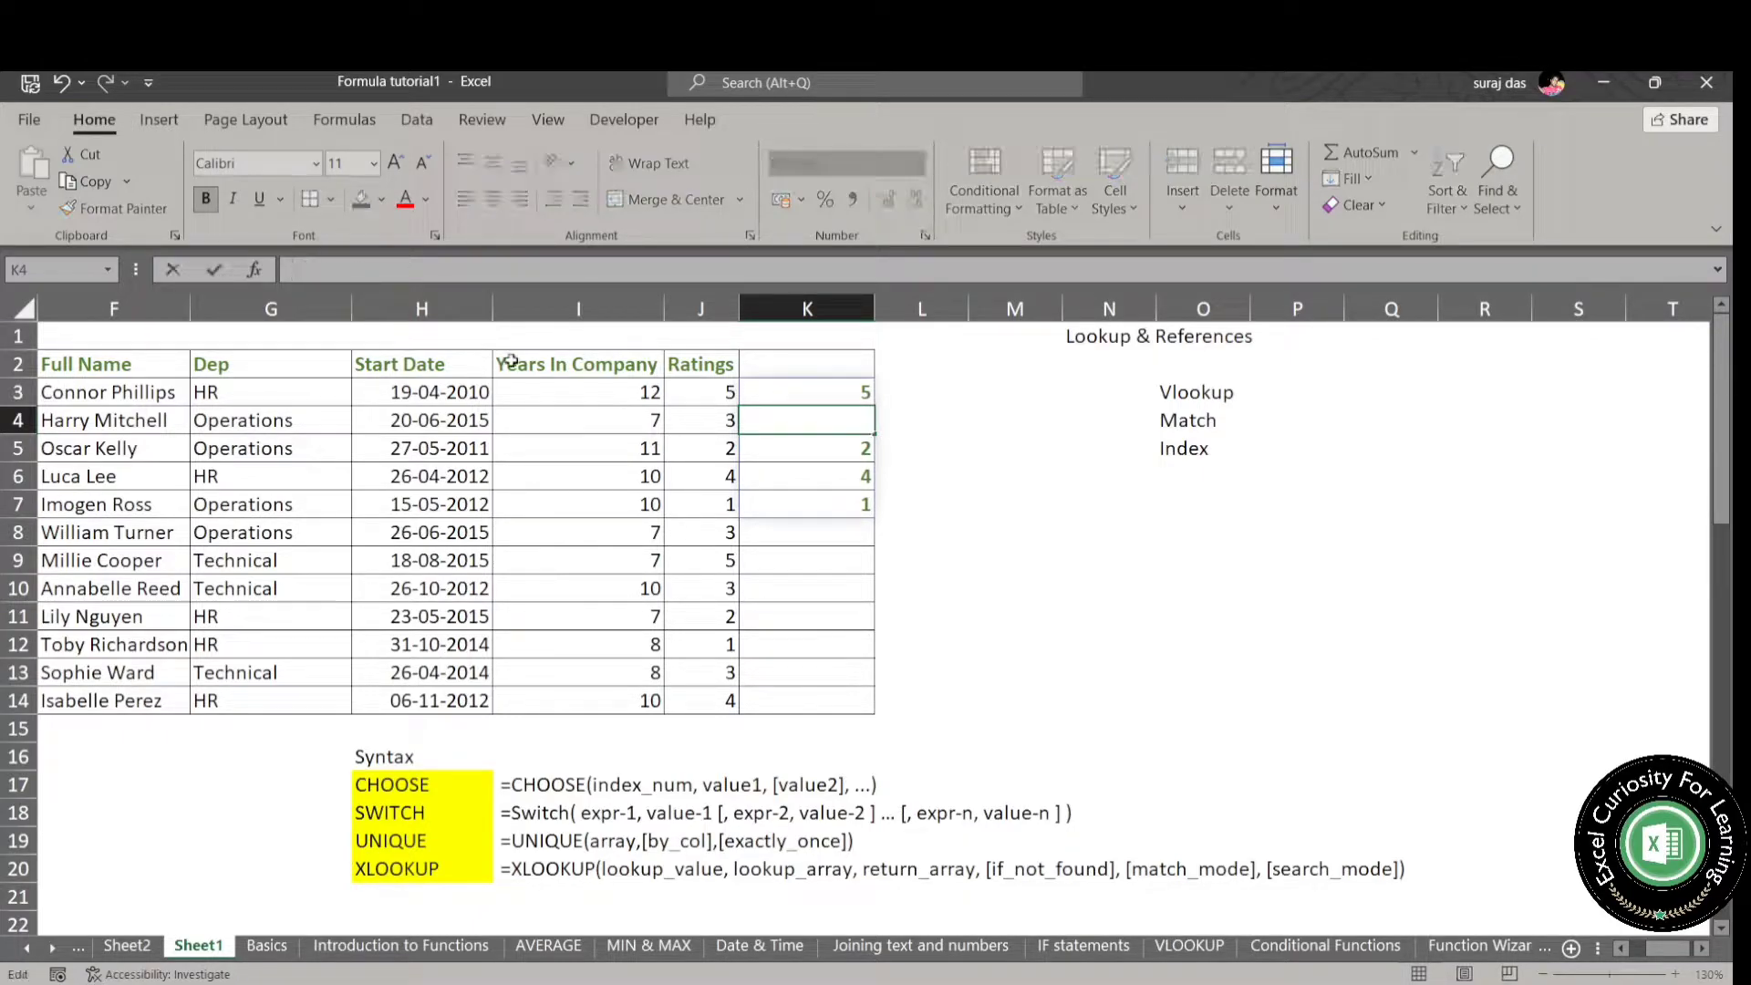
click(829, 394)
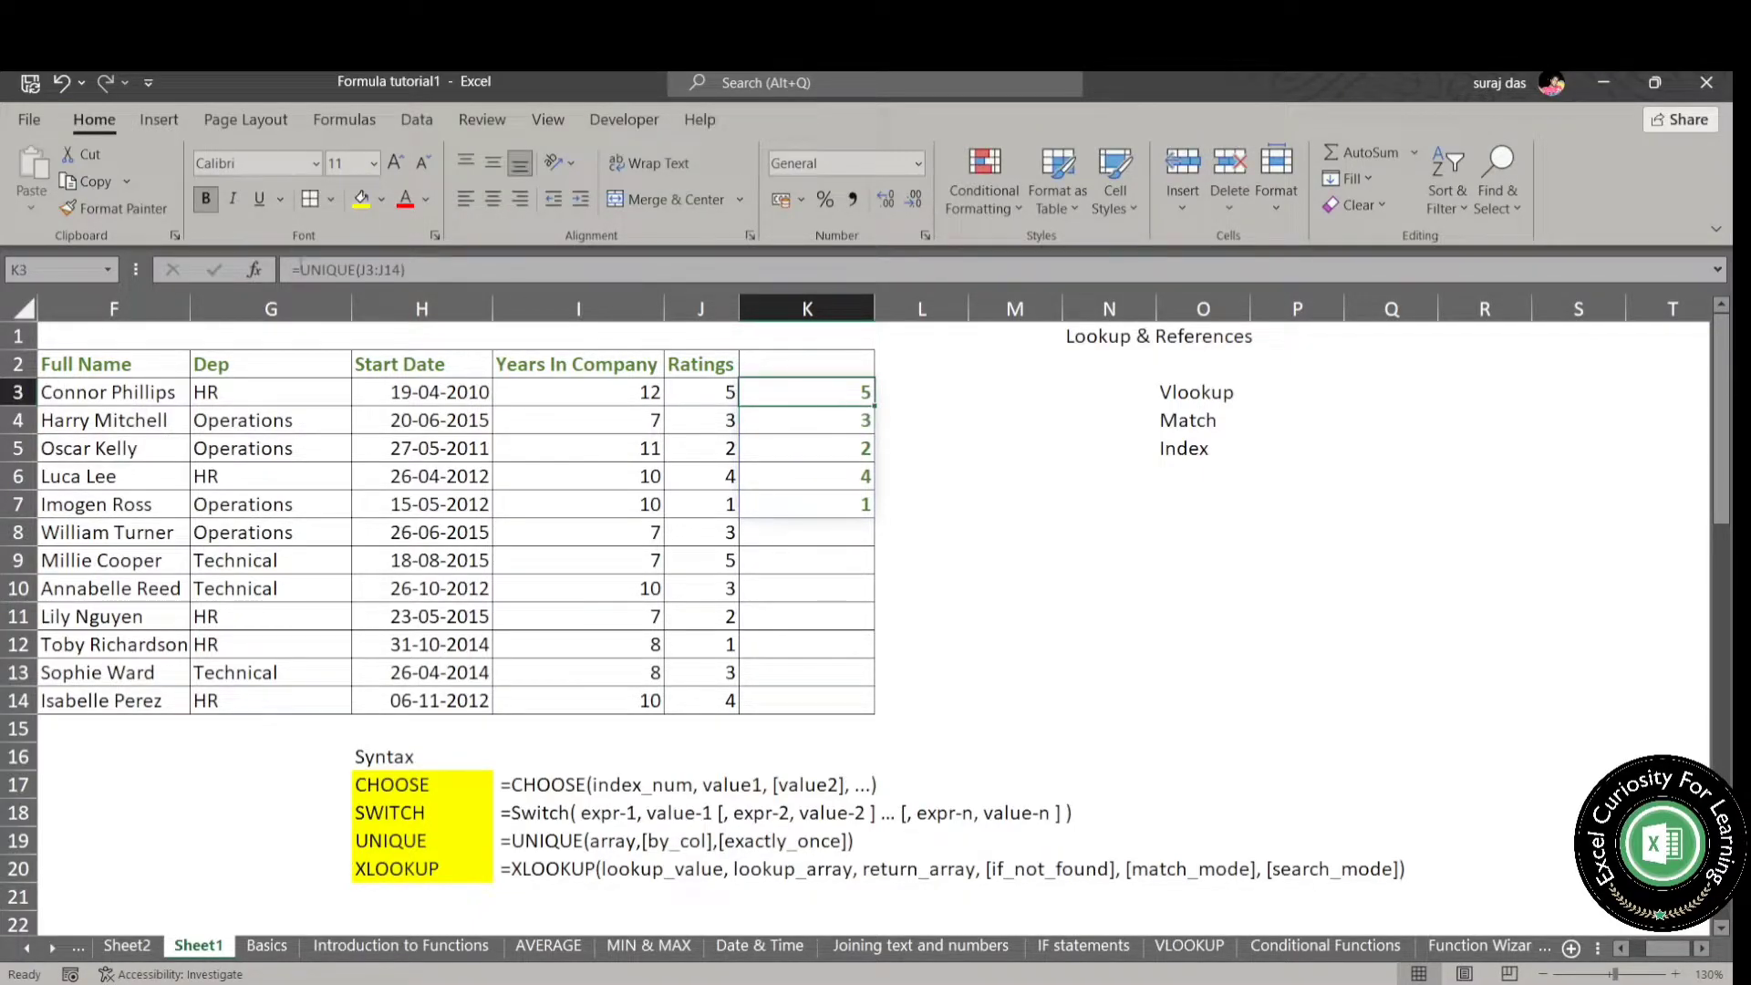
click(299, 269)
text(sort)
key(Tab)
click(502, 293)
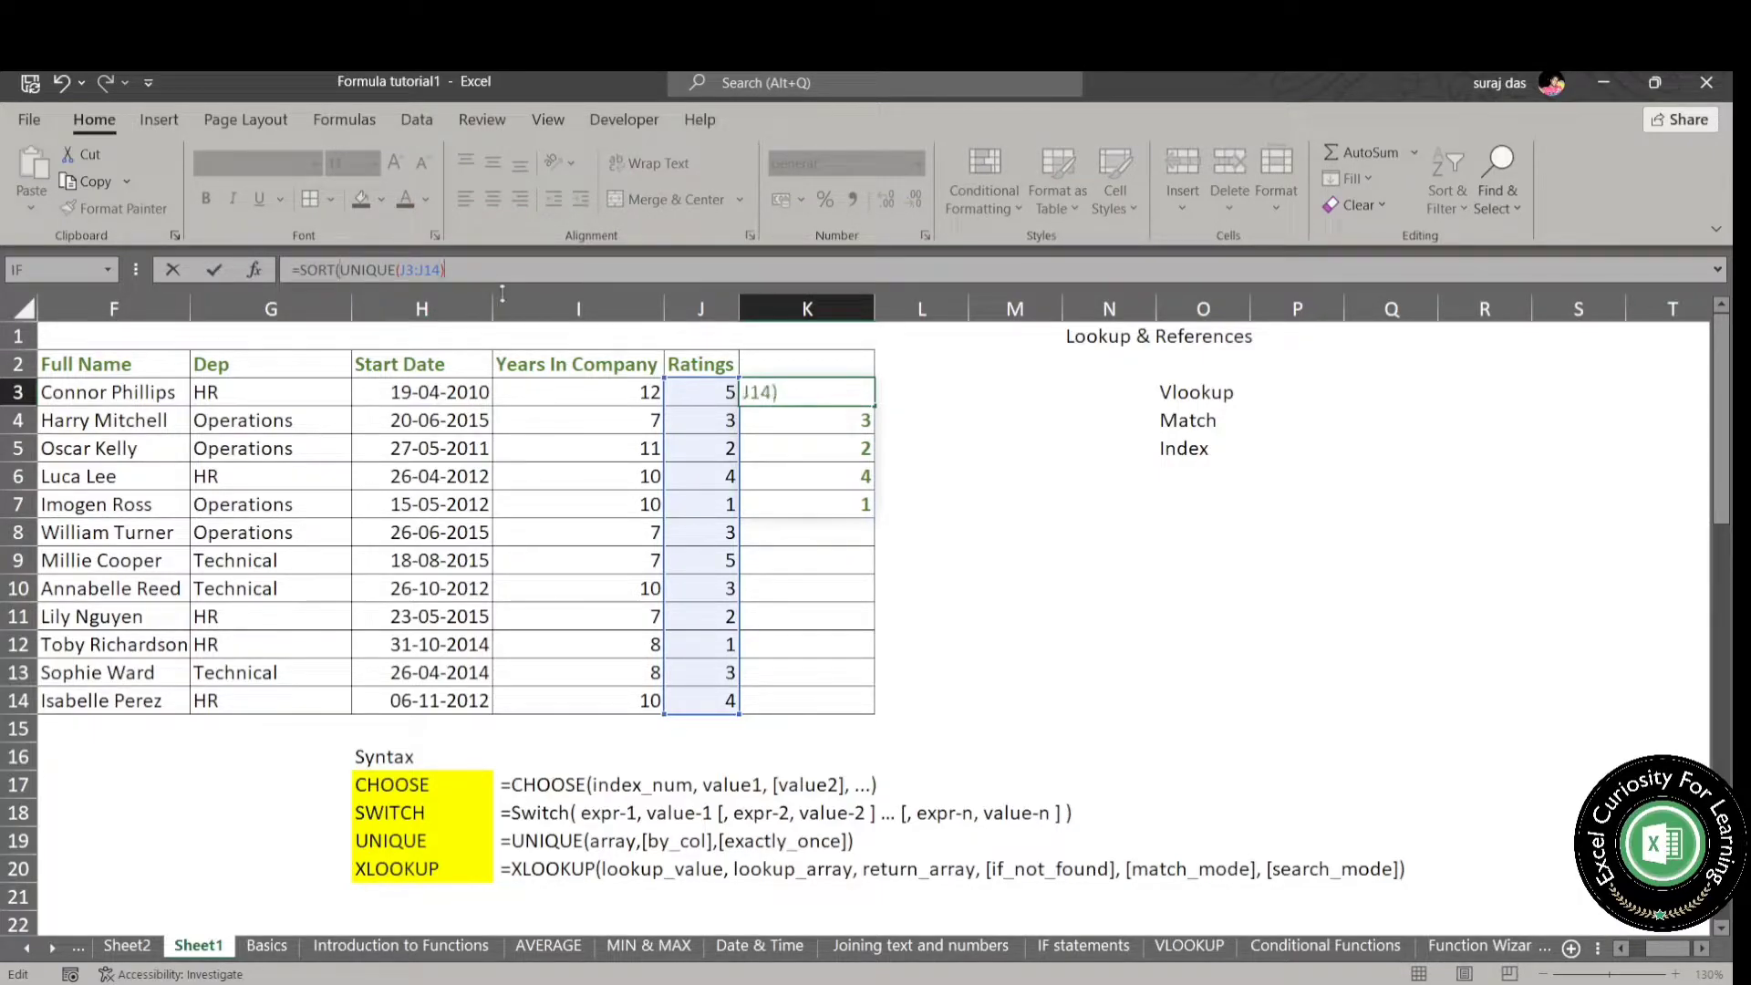
text())
key(Return)
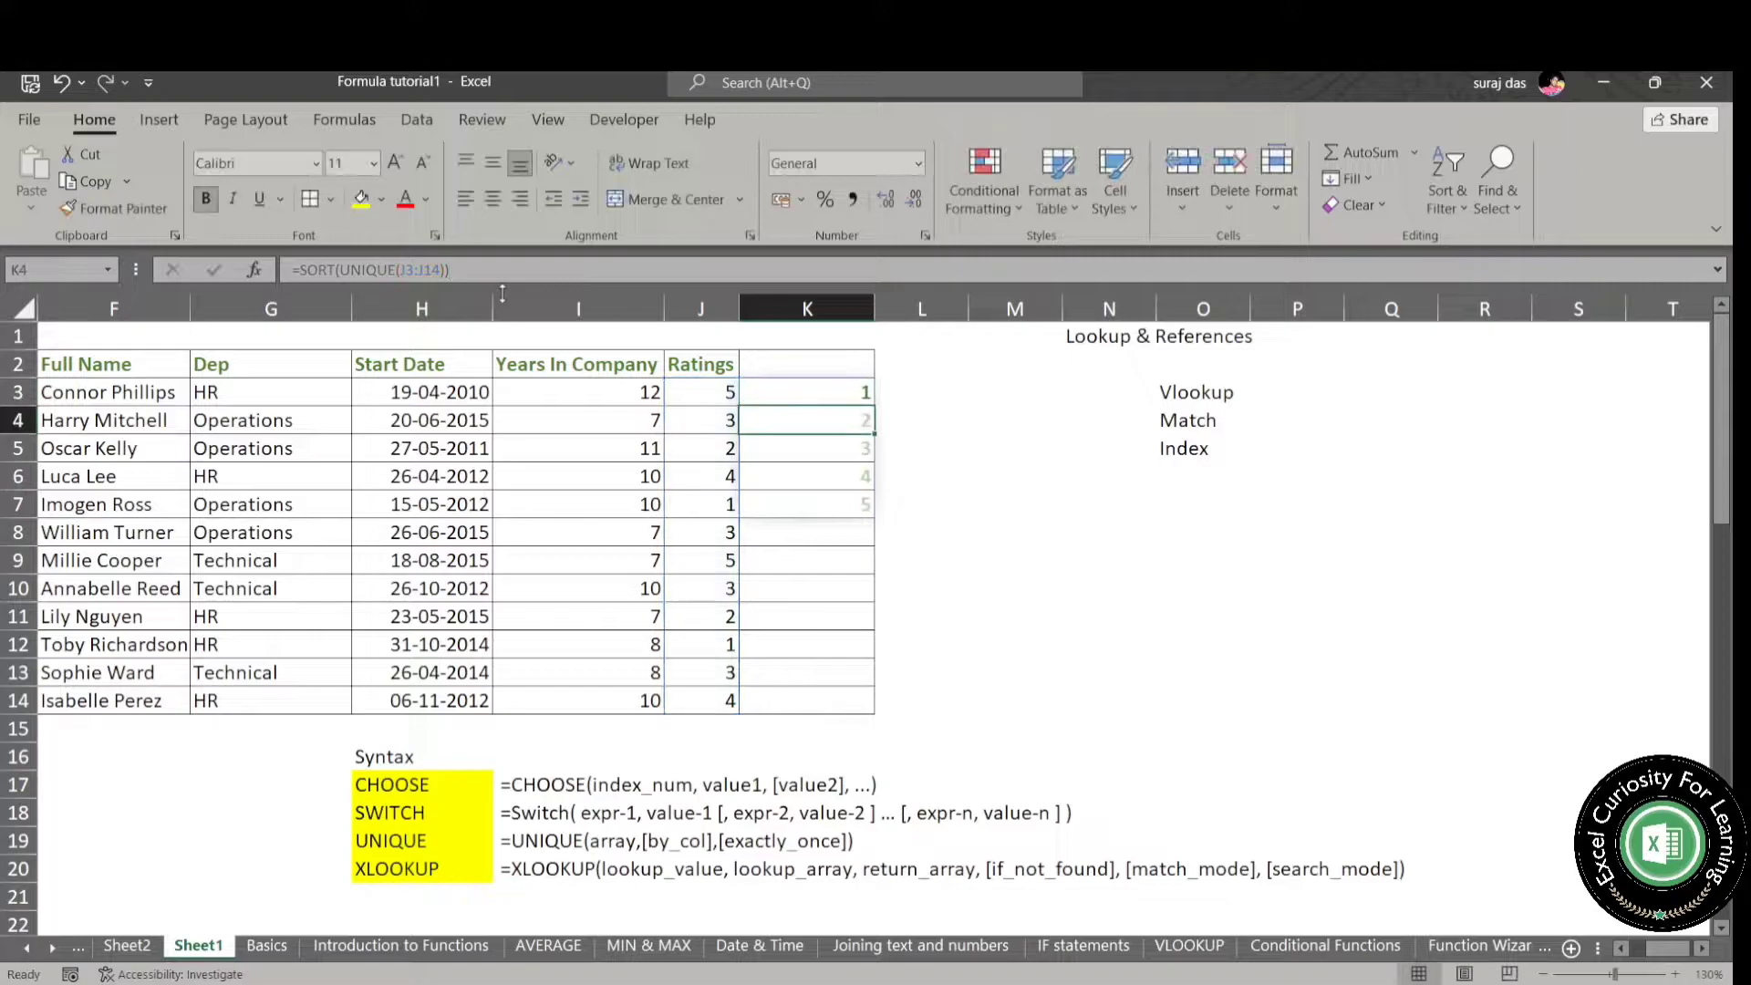
- Check the sorted unique ratings in K3:K7, and clear them from the sheet
click(857, 397)
click(837, 460)
click(848, 511)
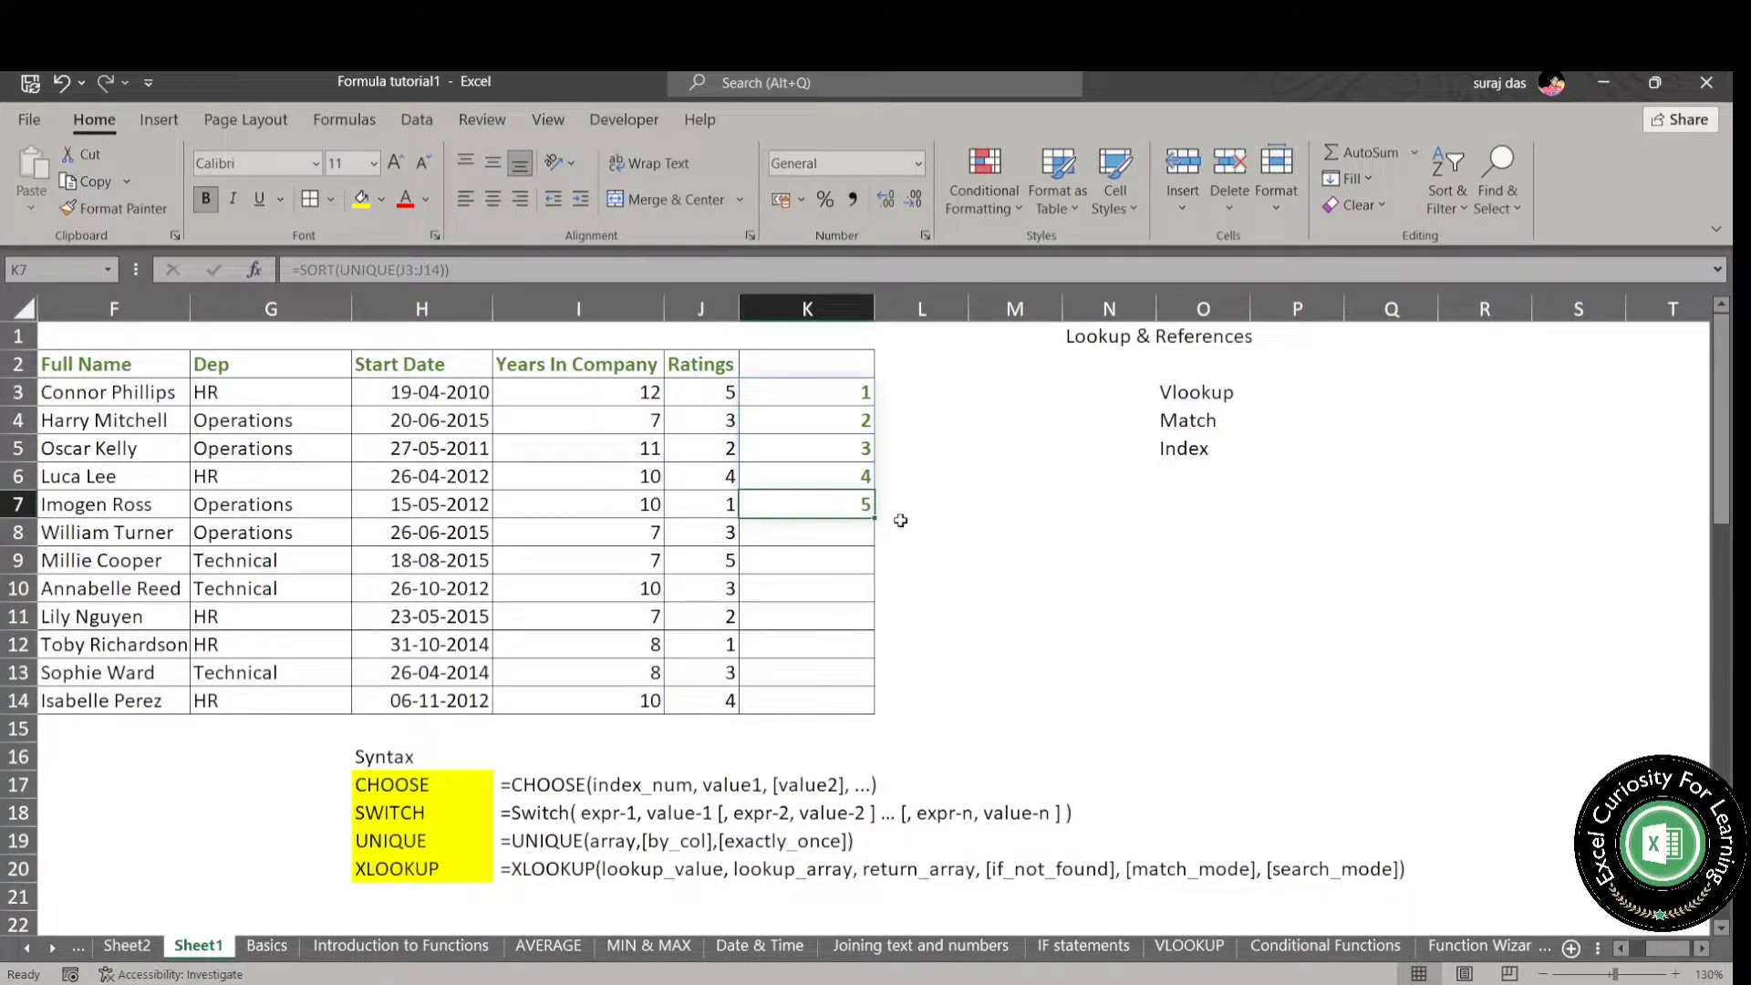
drag(856, 398, 848, 497)
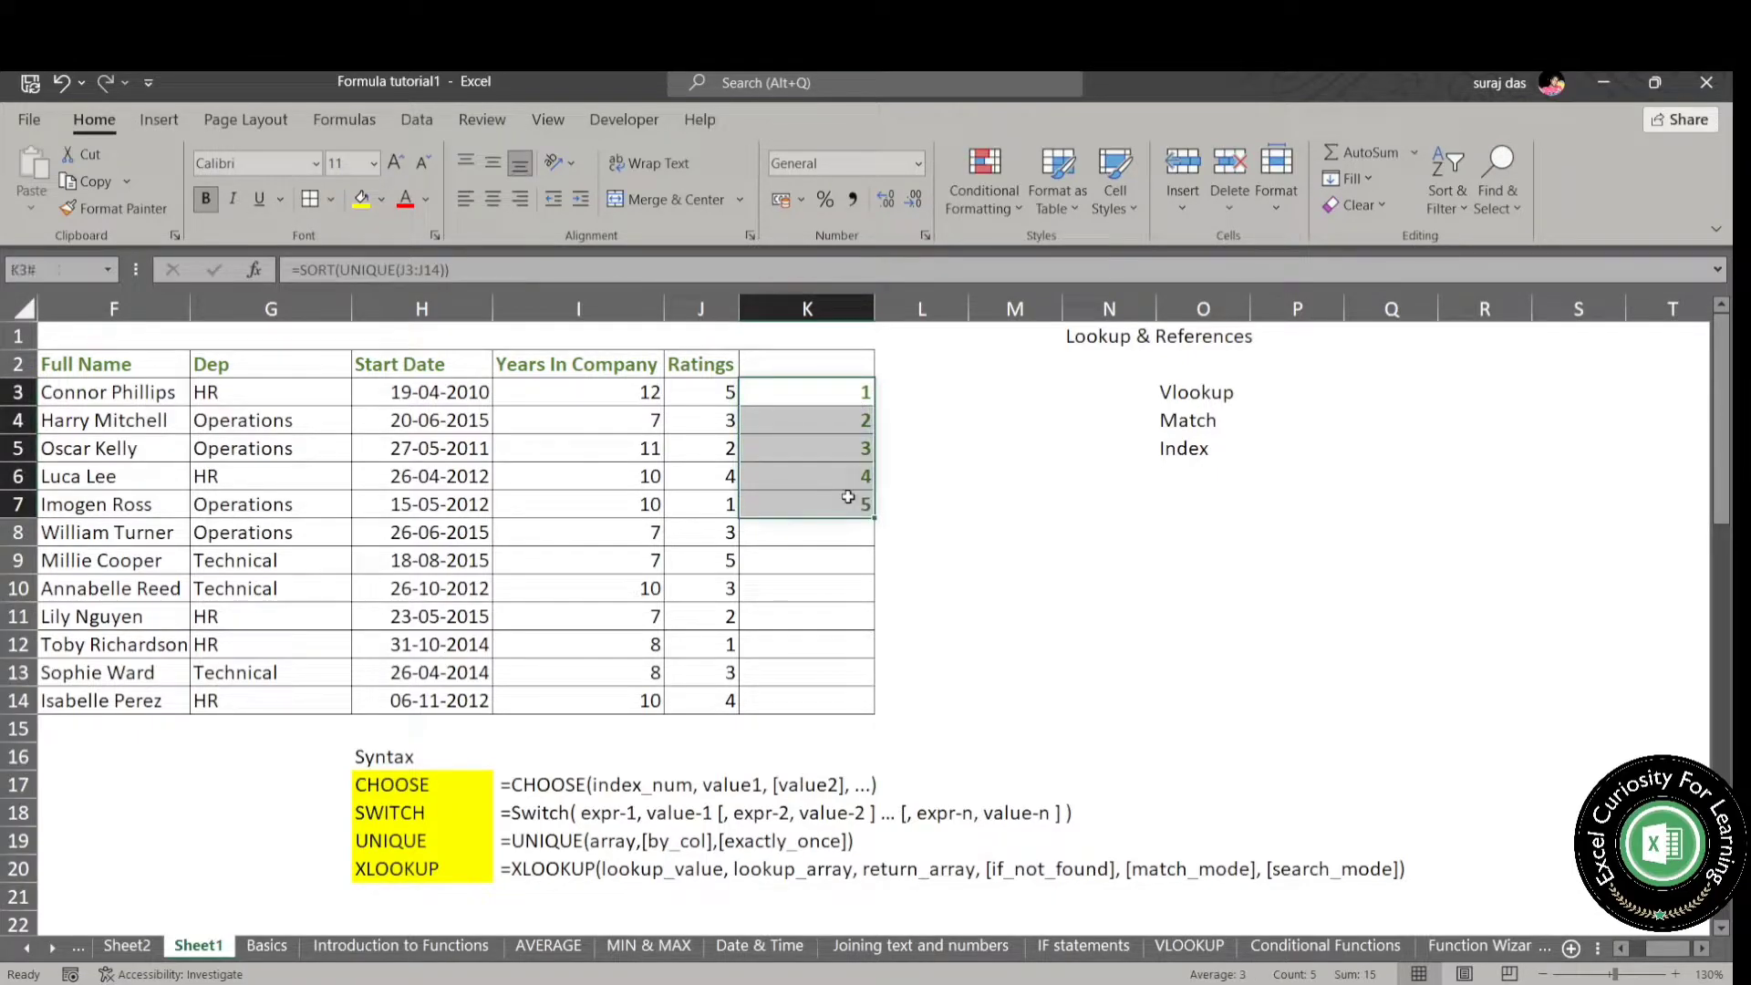
key(Delete)
- Enter =UNIQUE(G3:G14) in K3 to list the distinct departments
text(=uni)
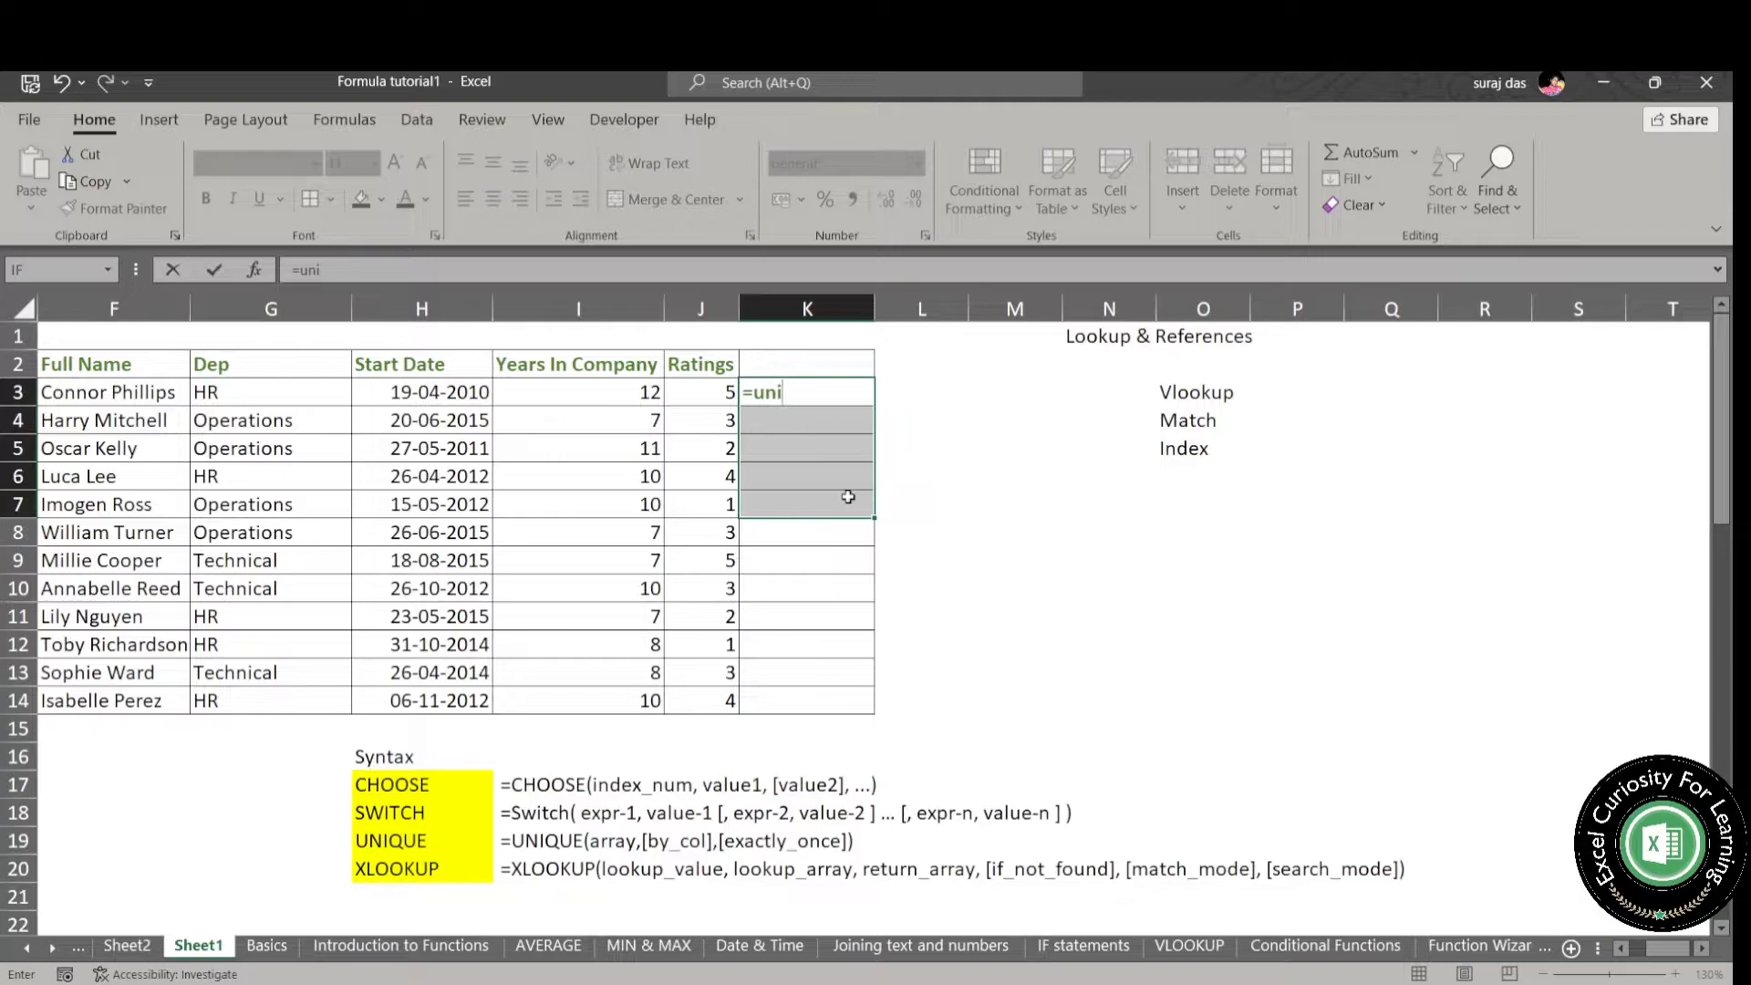
key(Tab)
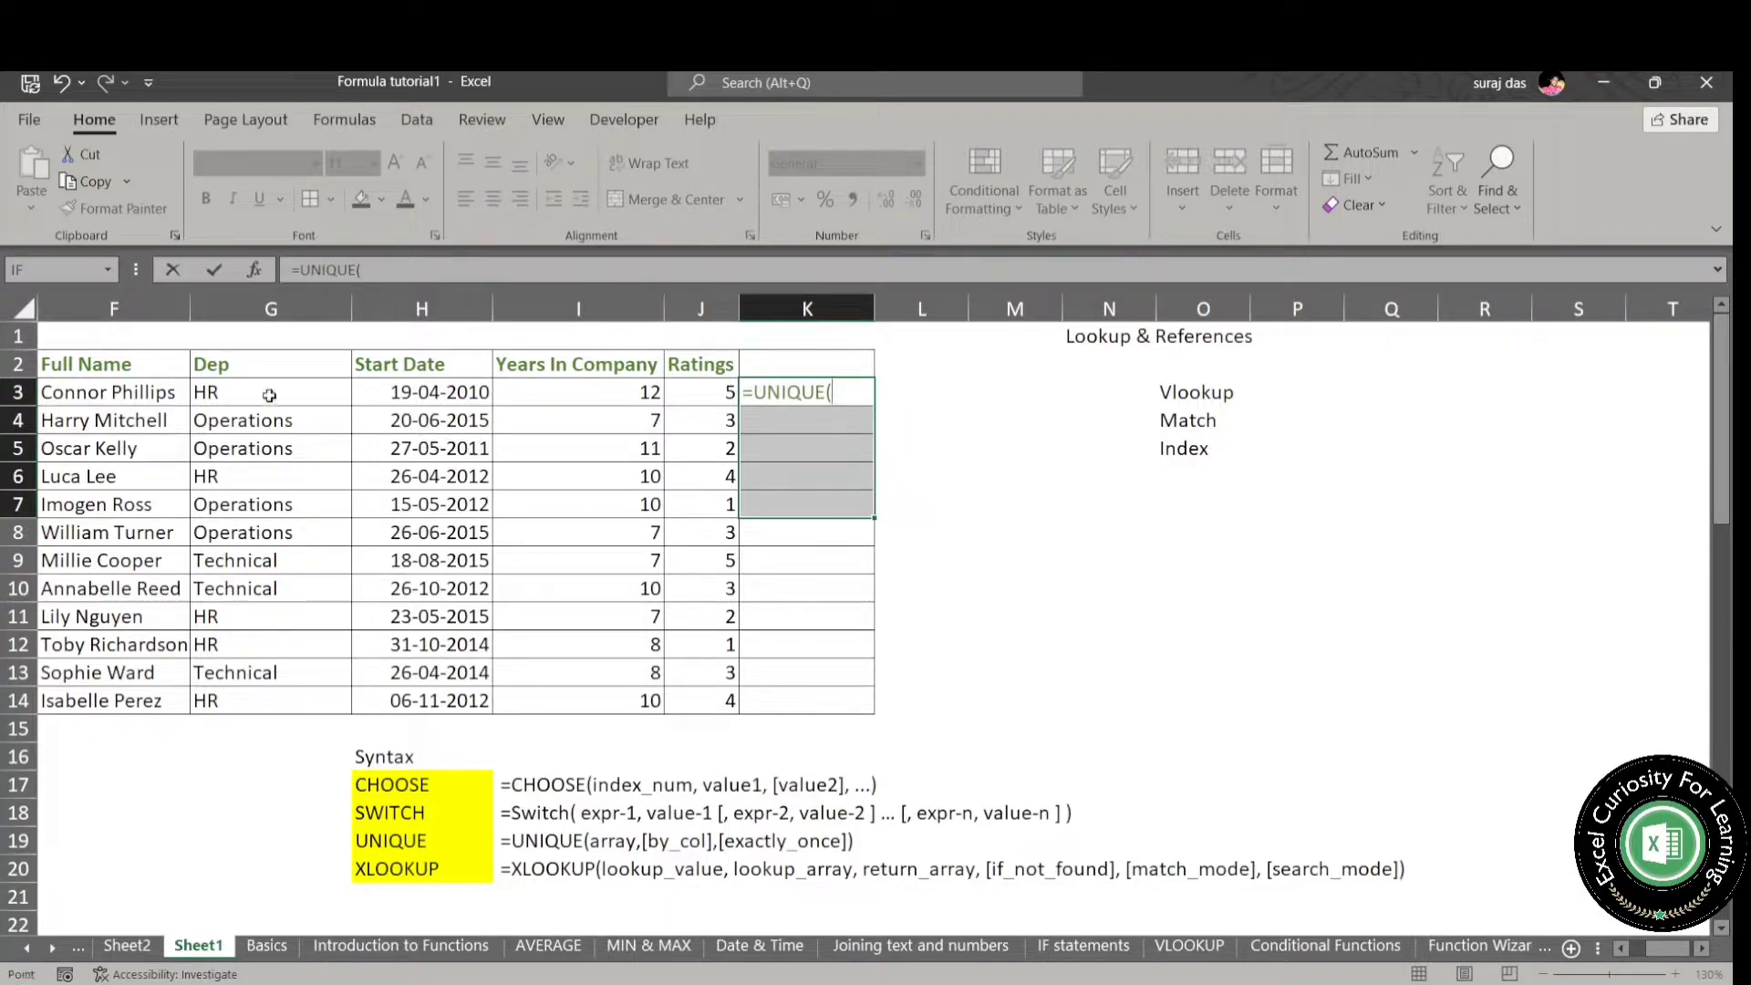
click(269, 395)
key(ctrl+shift+Down)
text())
key(Return)
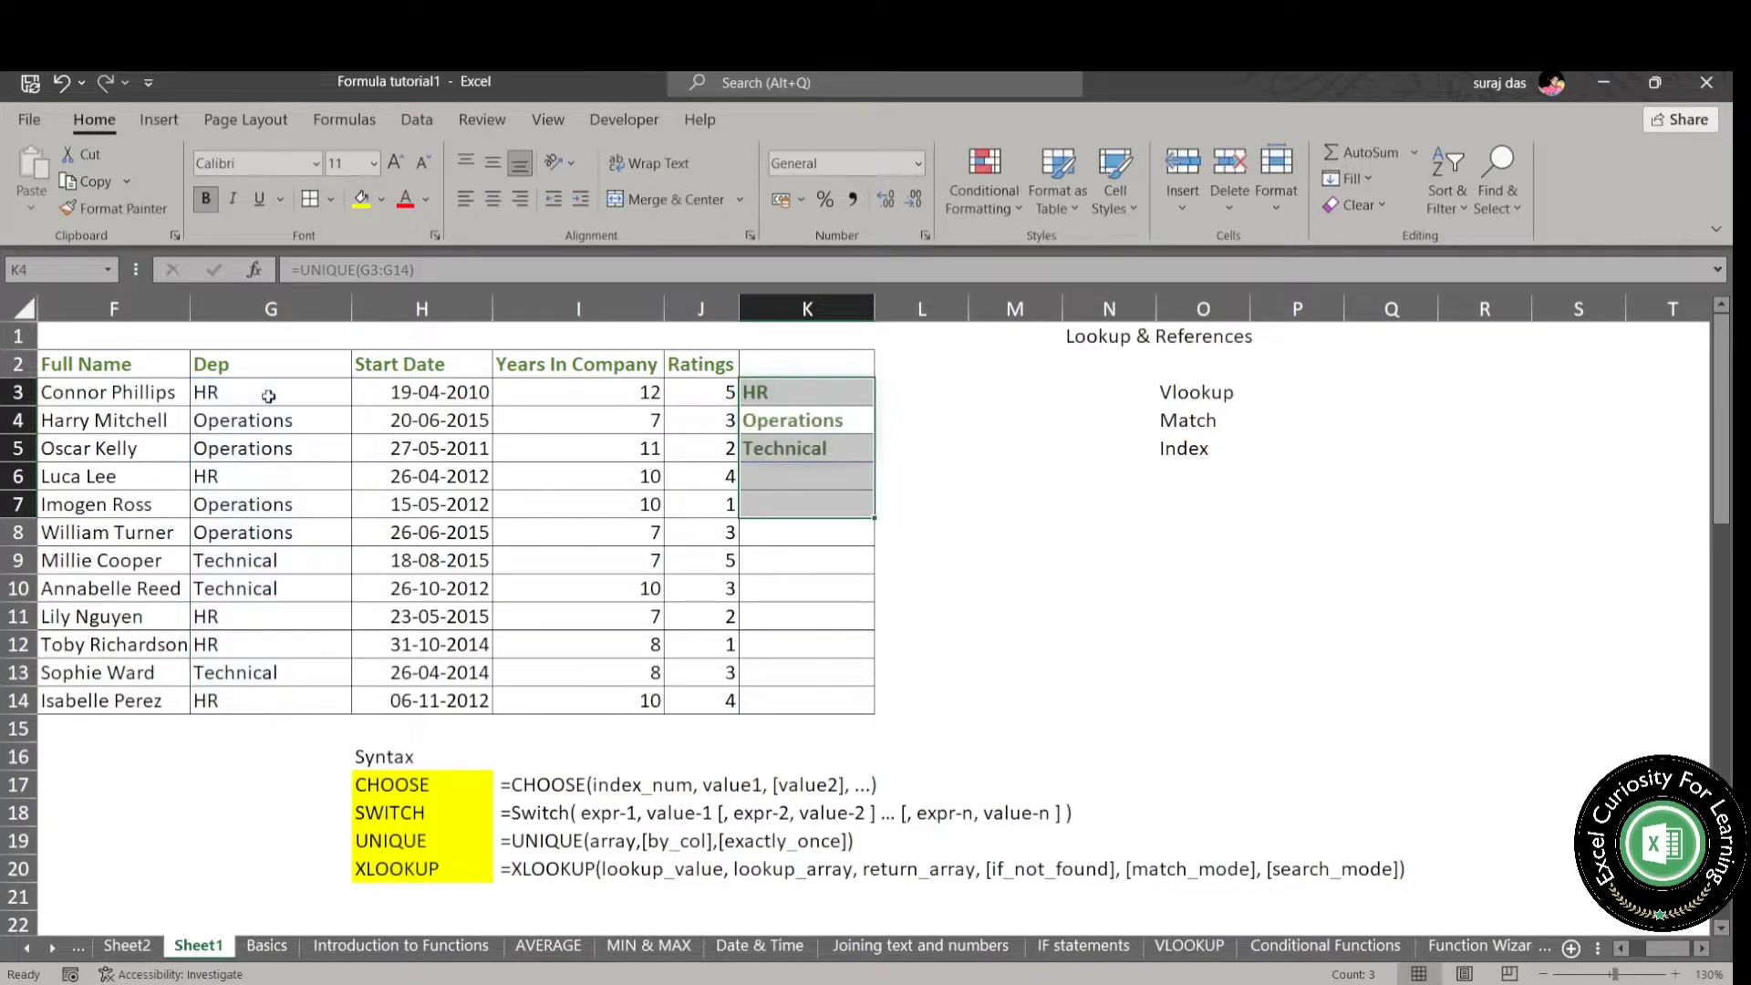
- Clear the list of distinct departments from K3:K5
click(985, 422)
drag(780, 403, 804, 444)
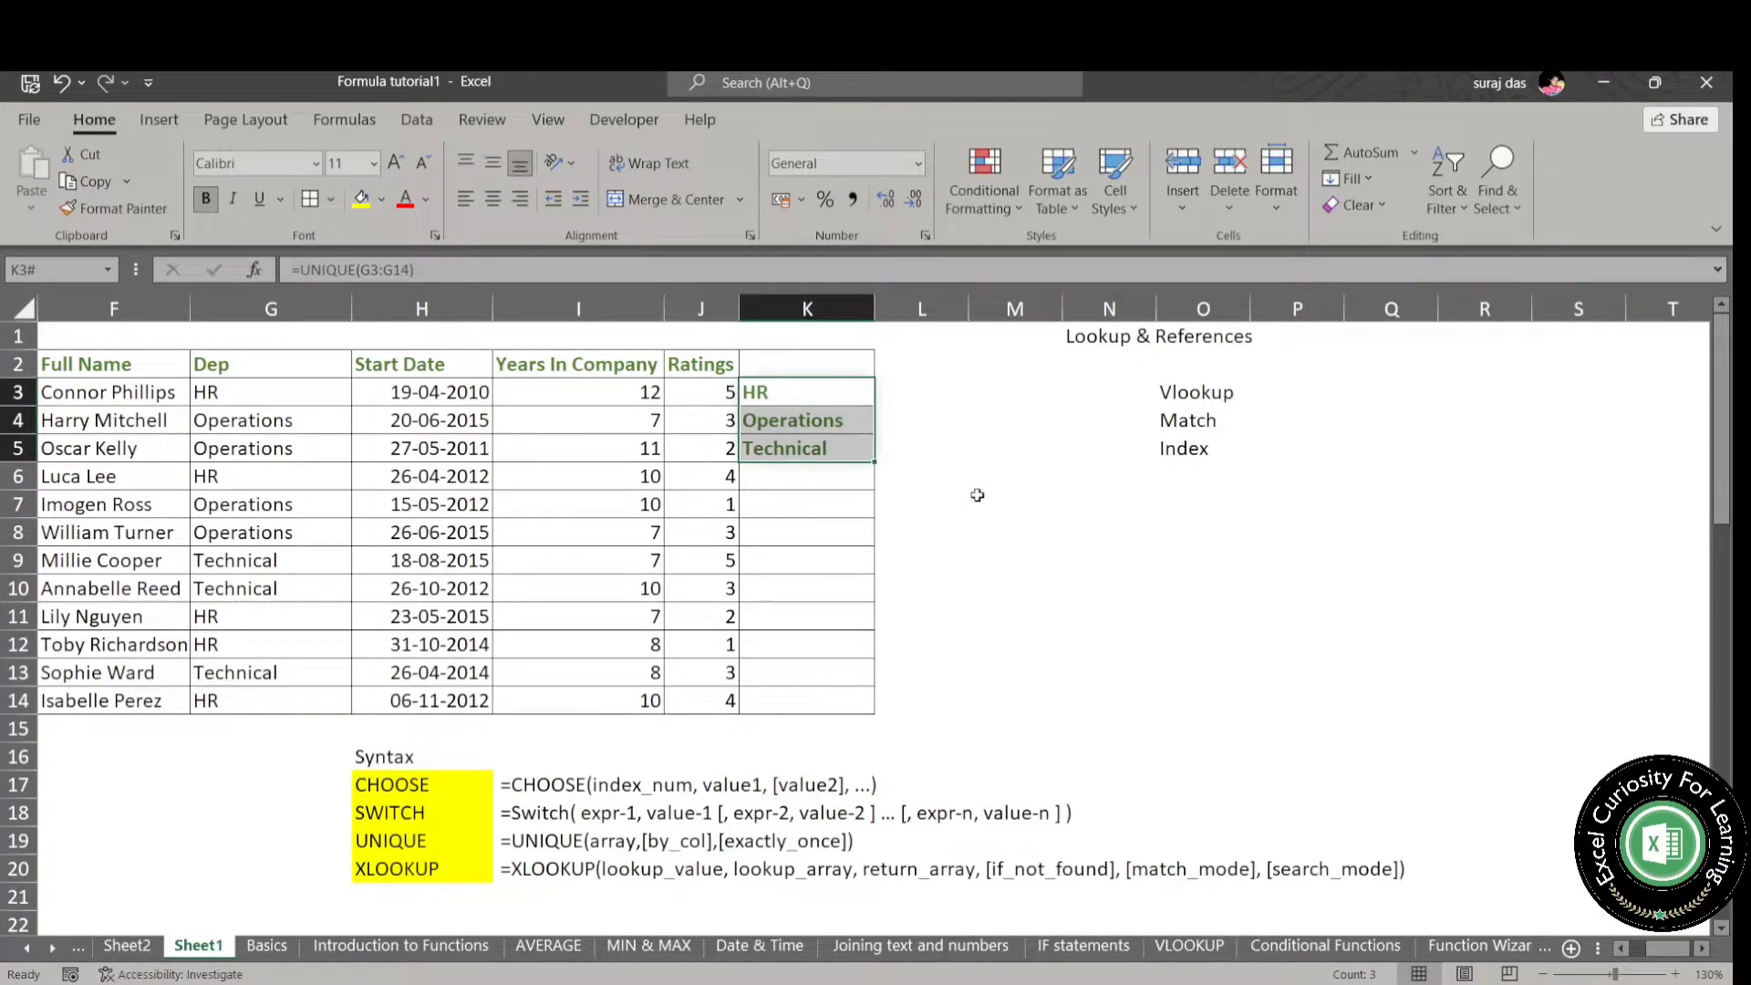
key(Delete)
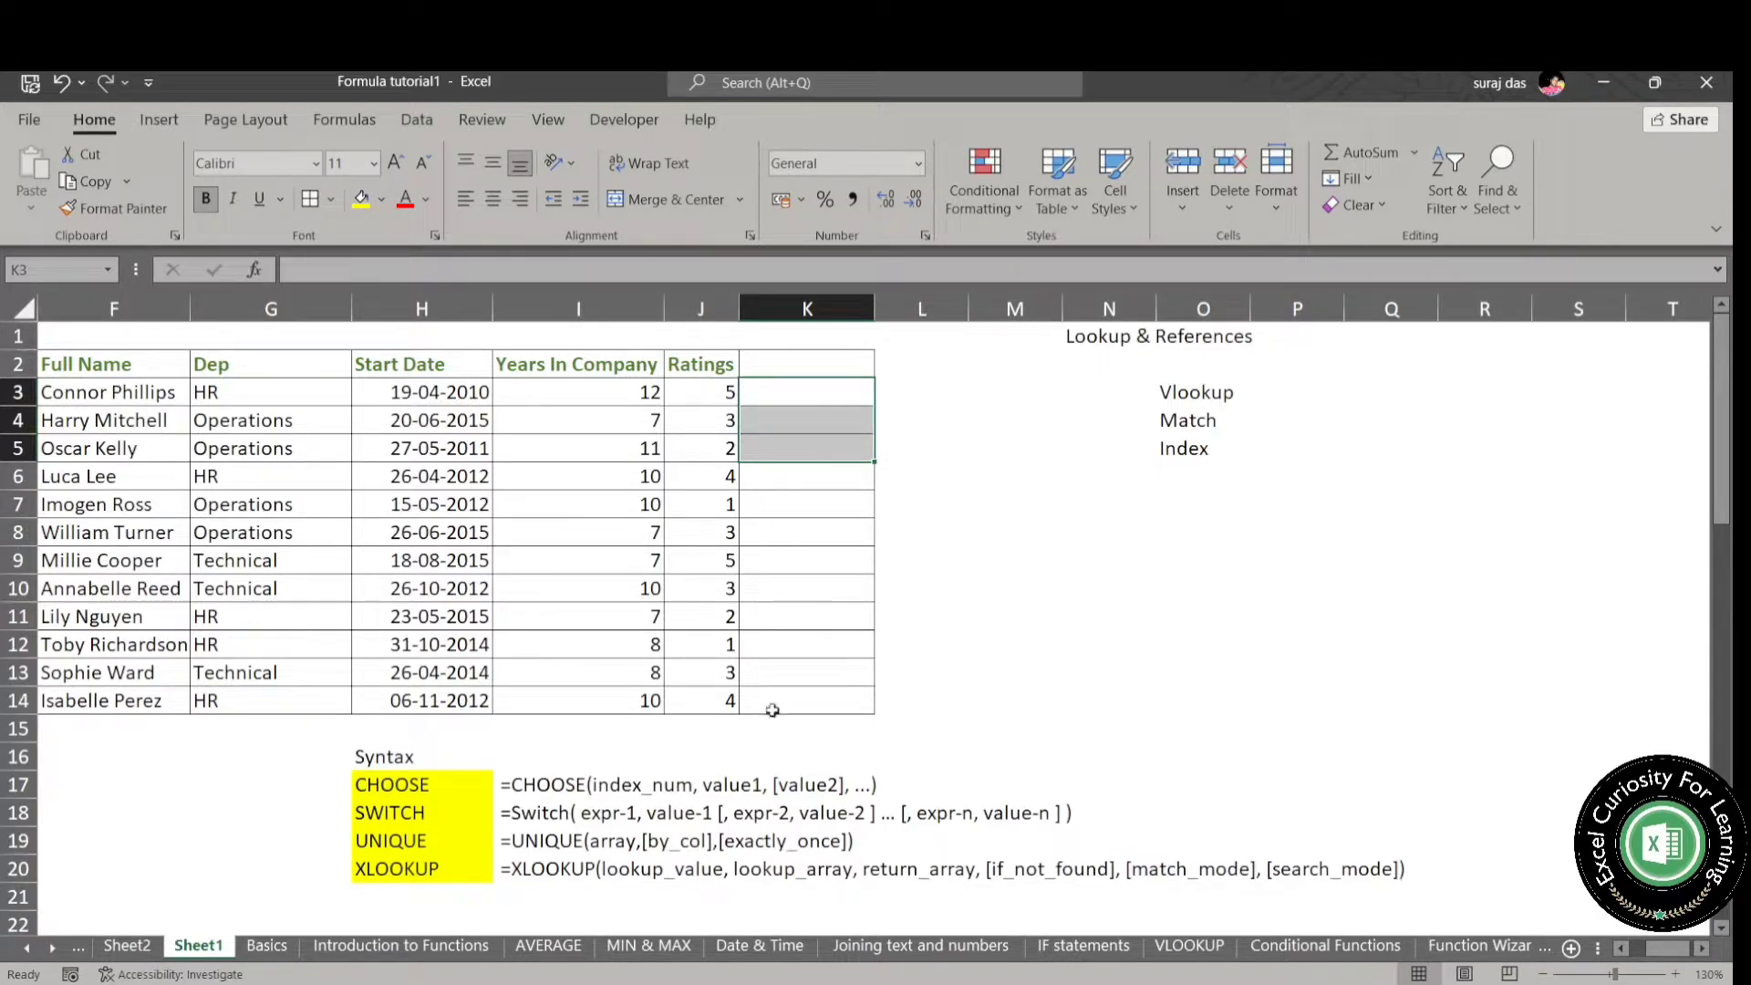
- Look over the country table on Sheet2 and the XLOOKUP syntax in I20 of Sheet1
click(146, 949)
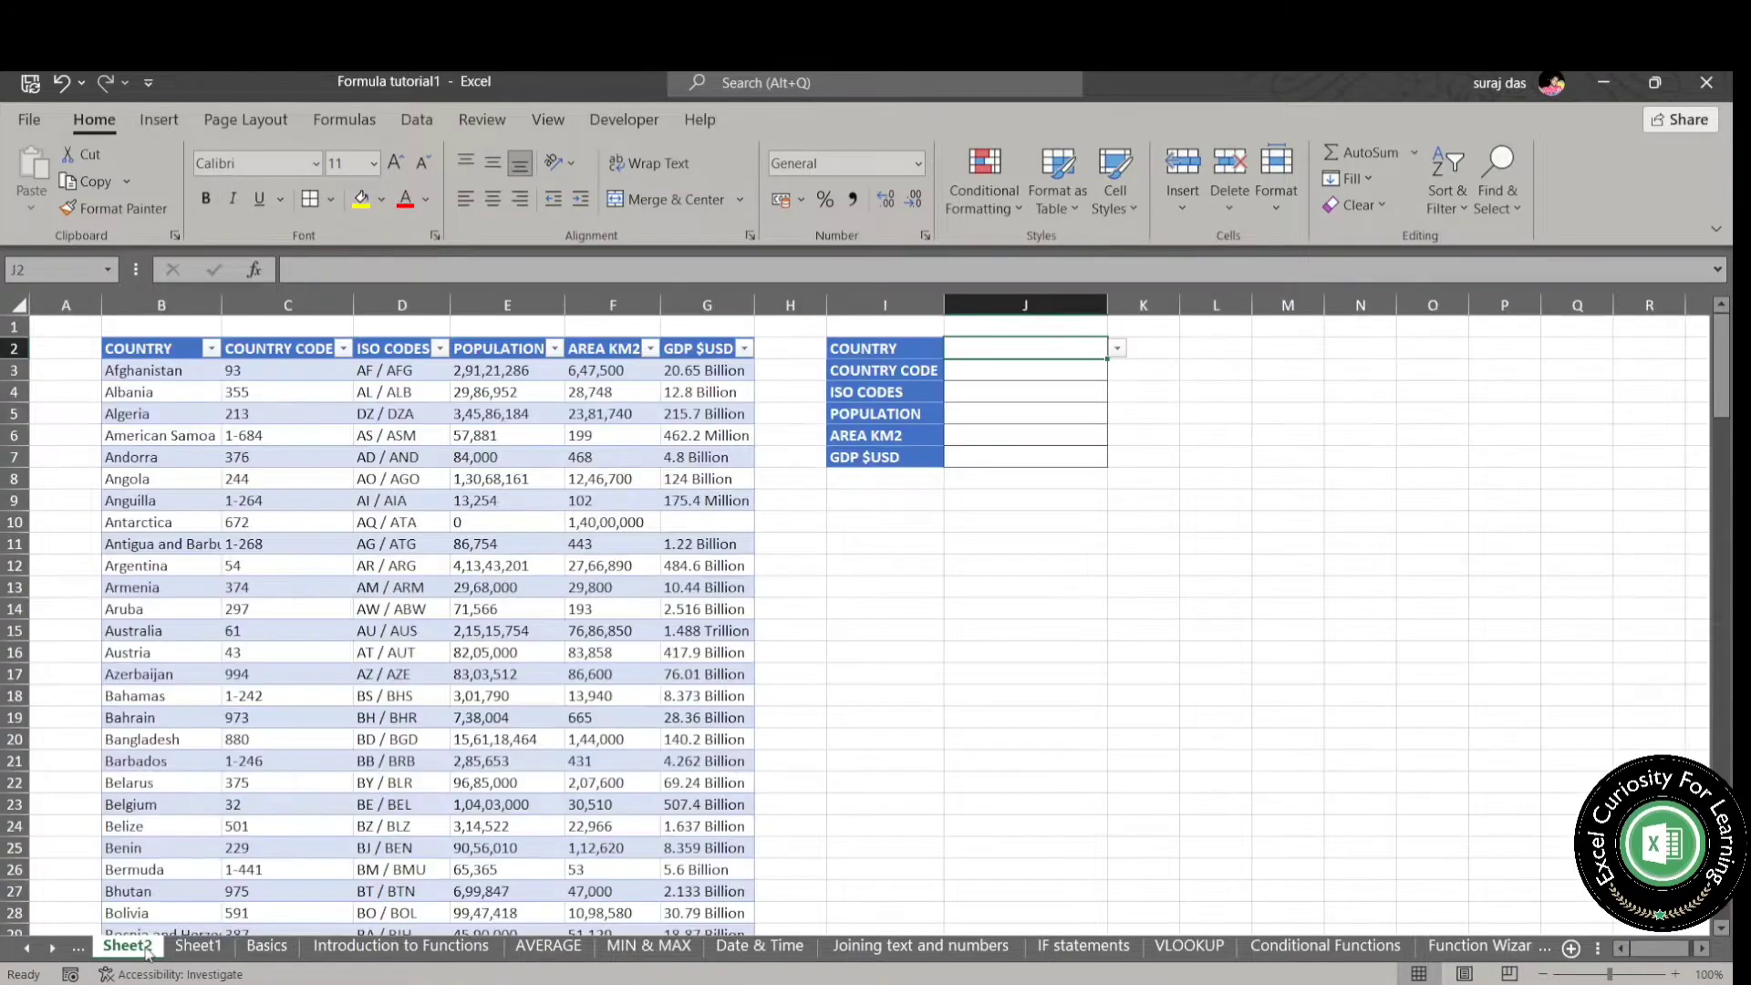
click(997, 655)
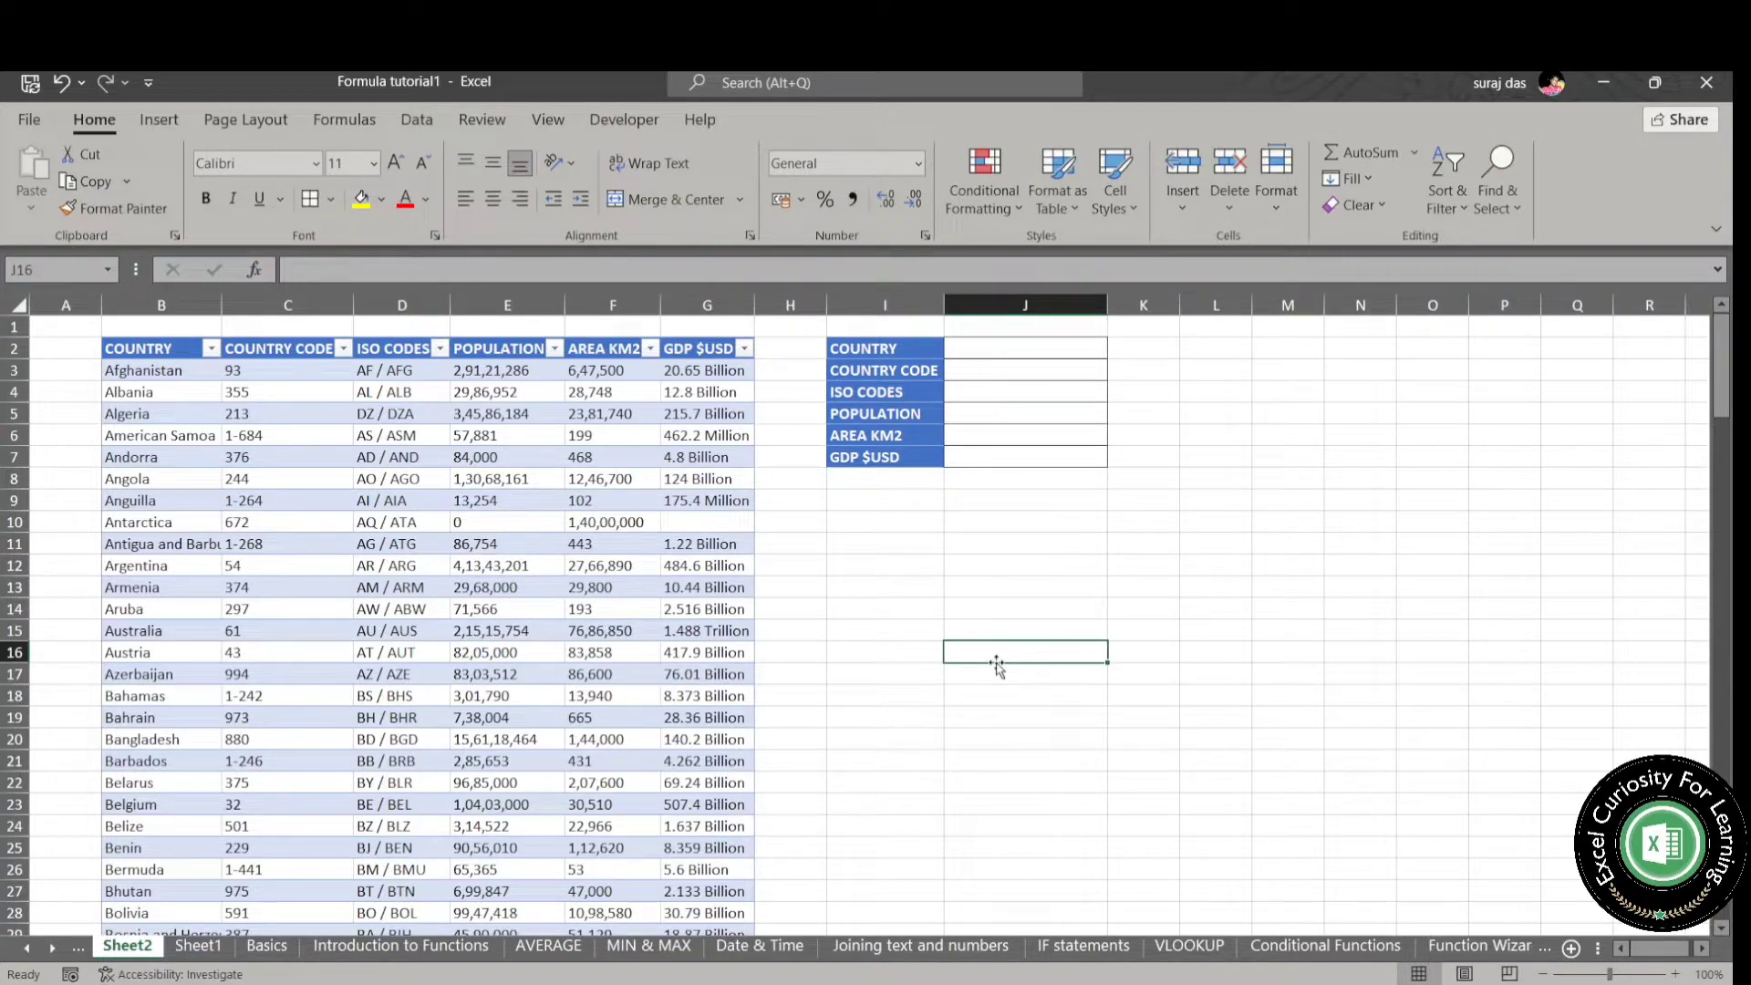
click(192, 949)
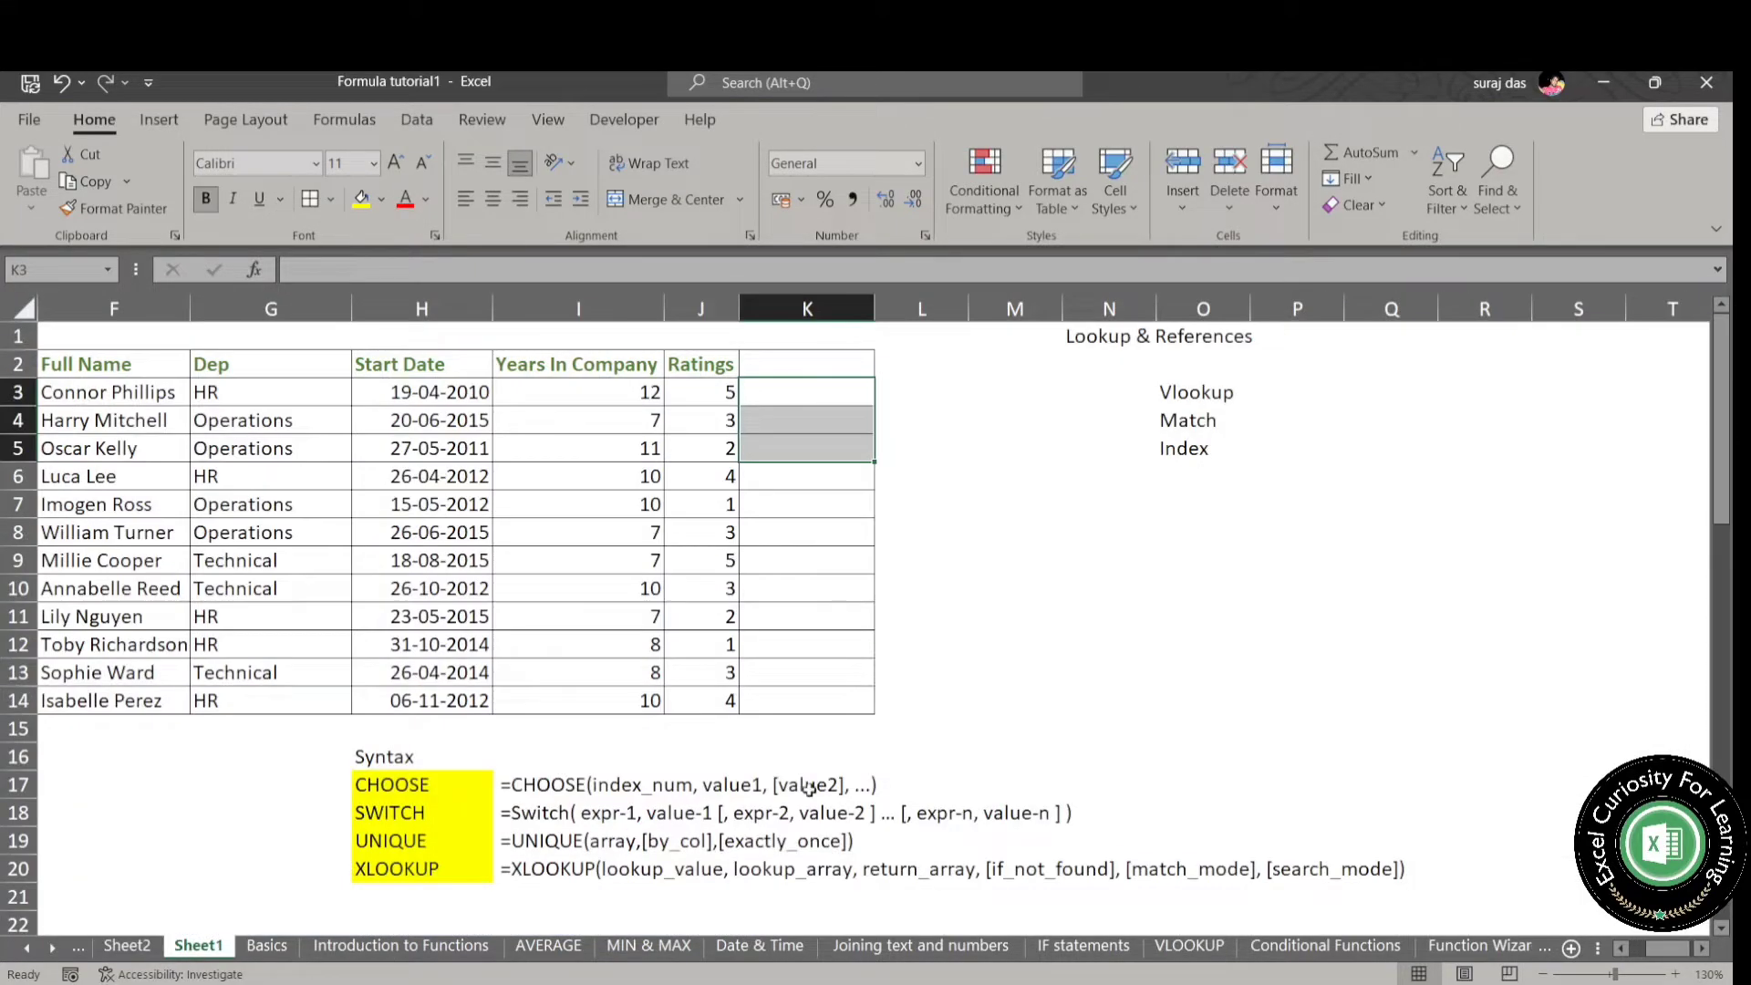
click(541, 871)
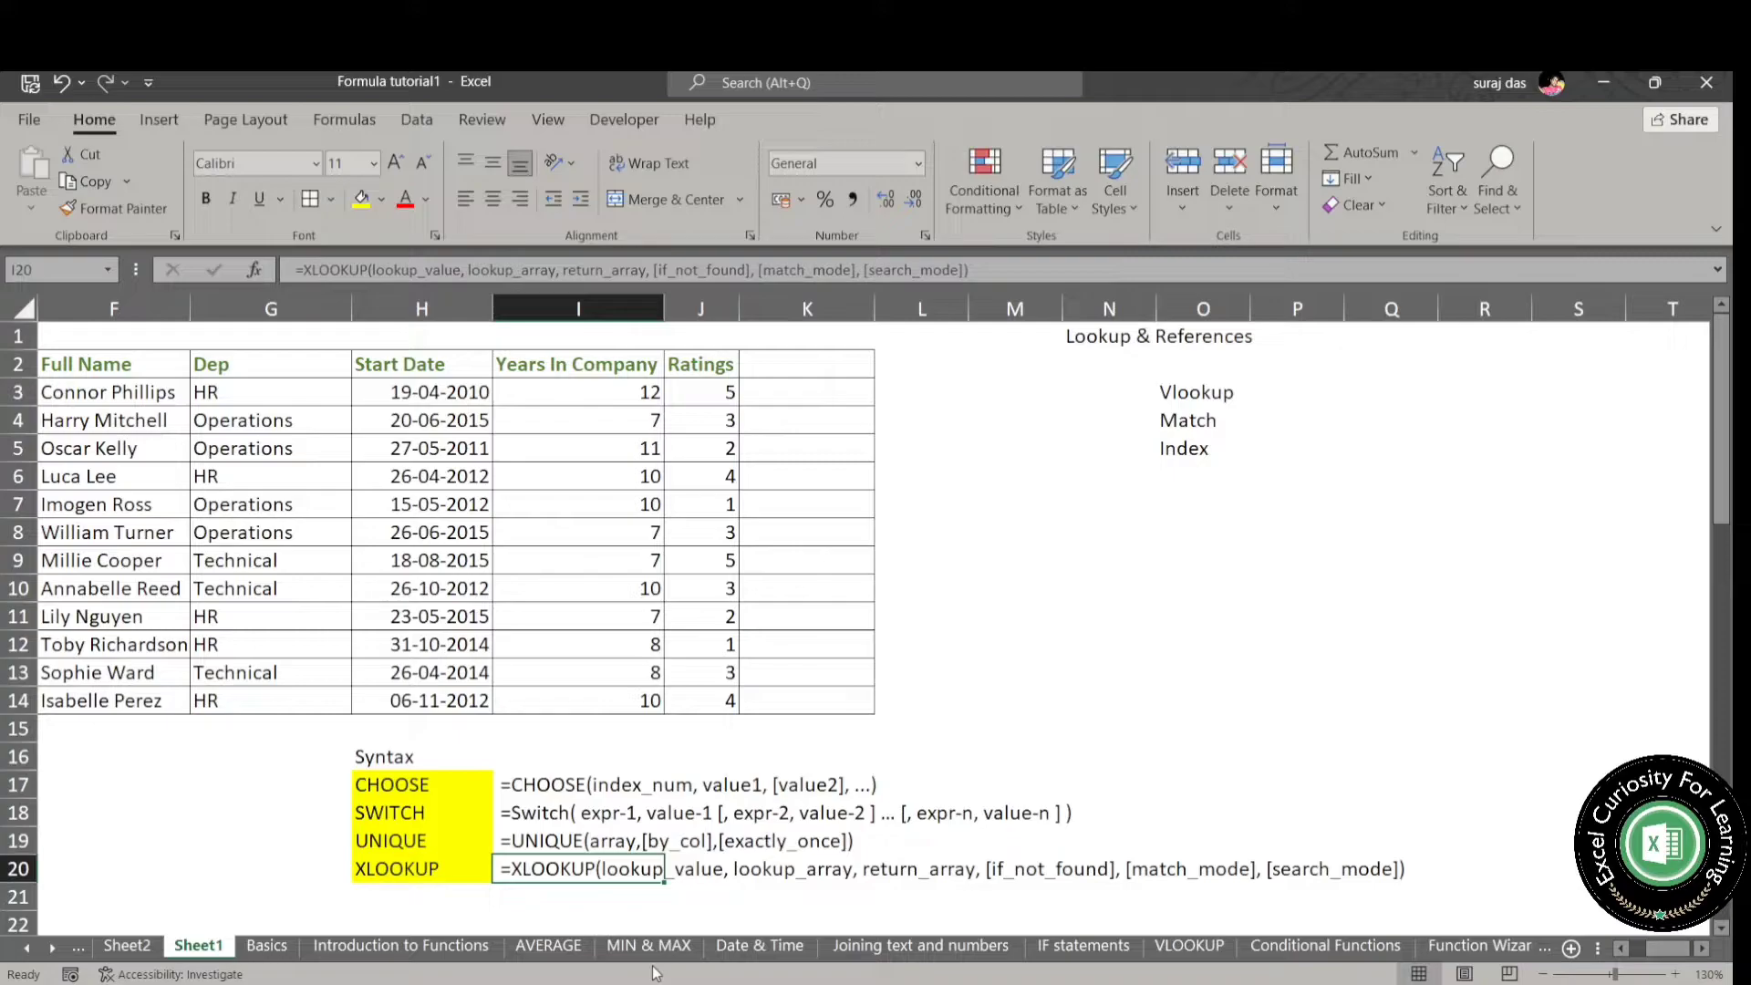
- On Sheet2, choose American Samoa as the lookup country in J2
click(133, 946)
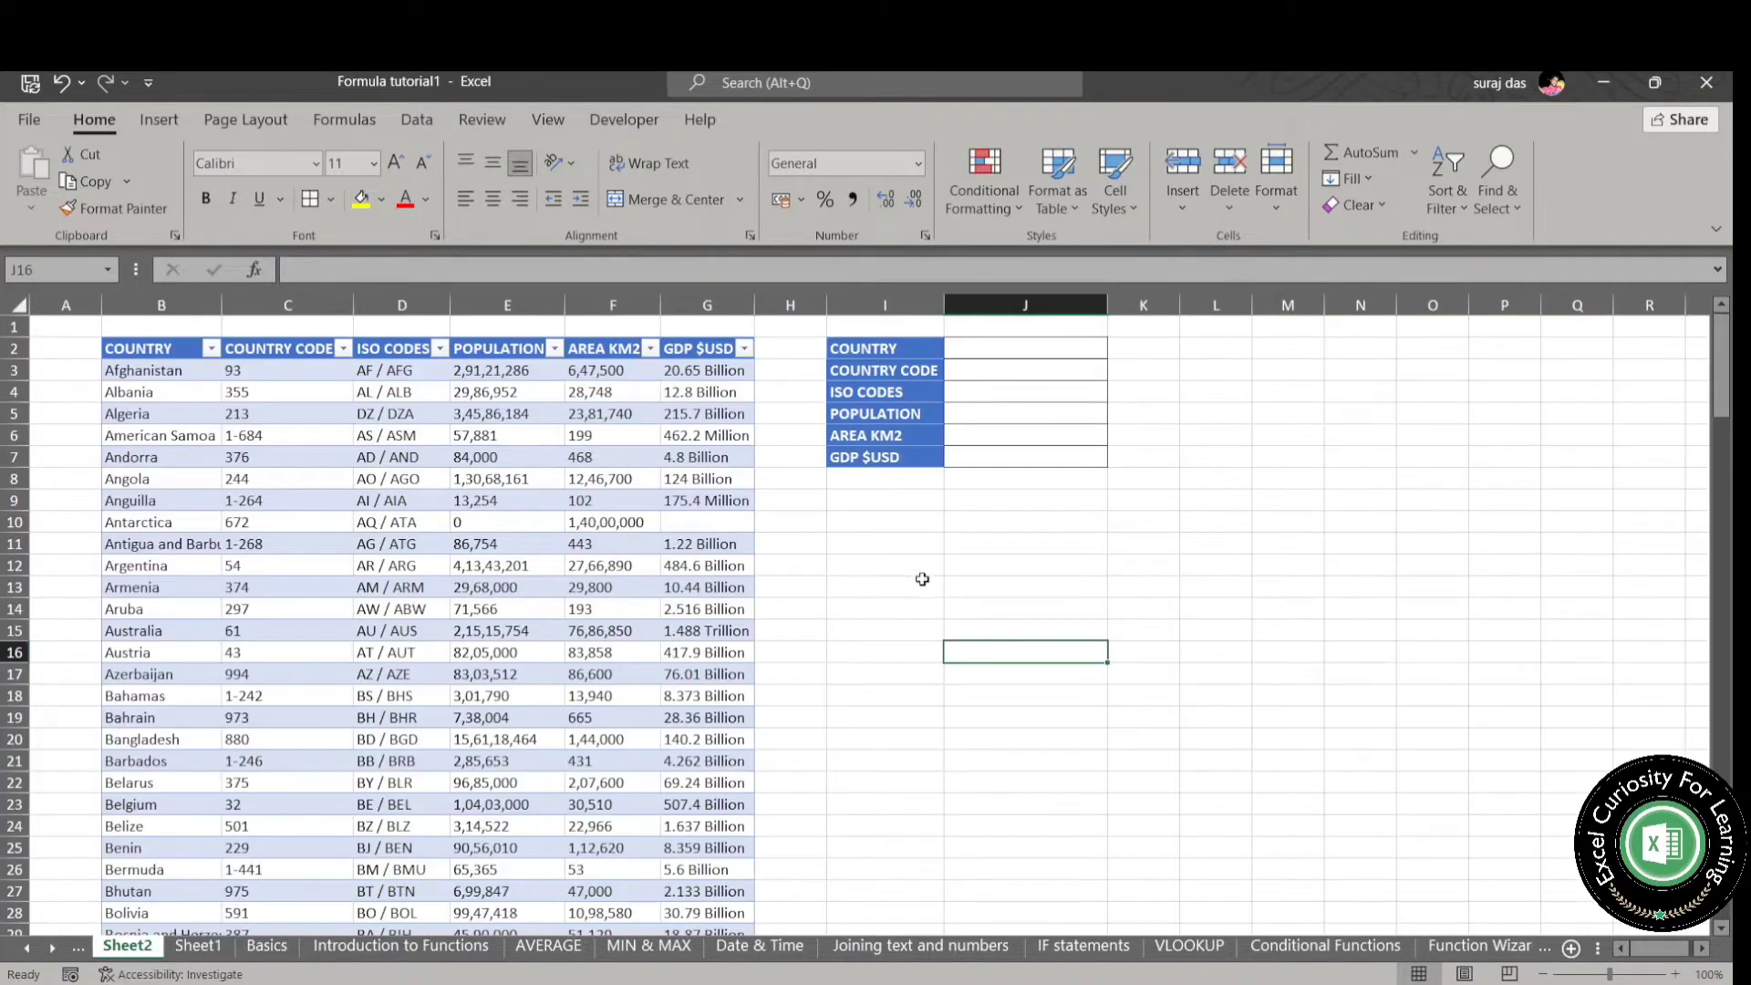
click(1015, 349)
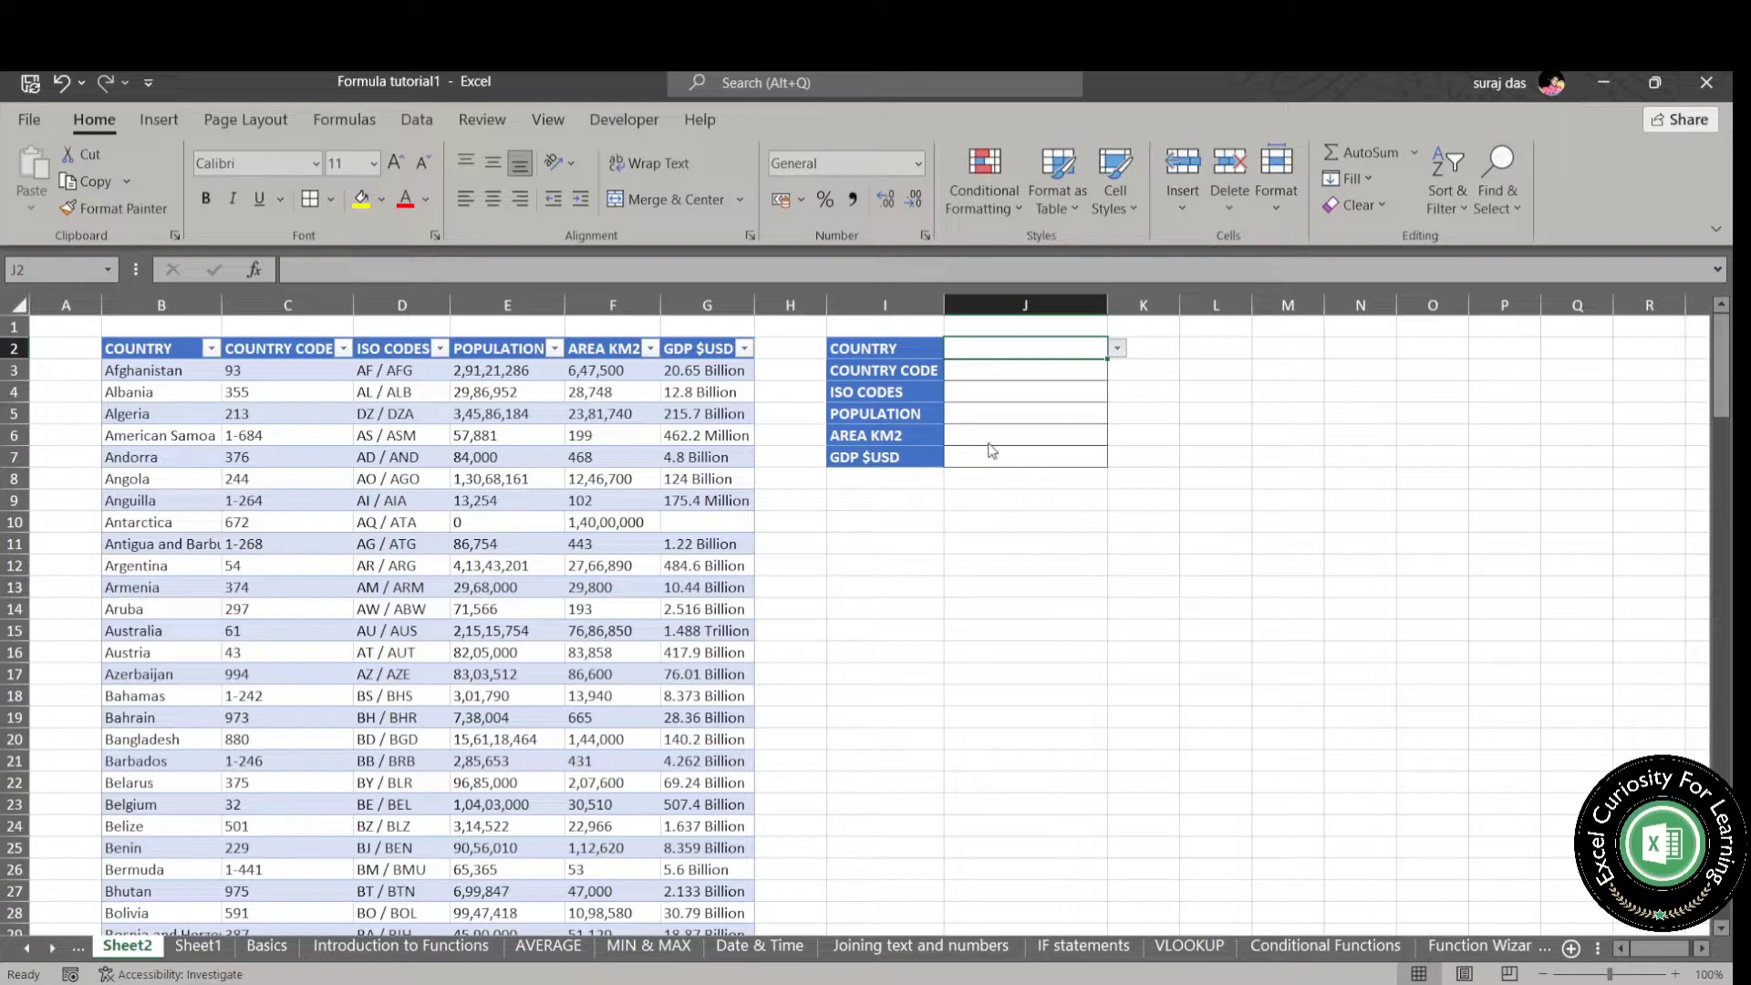
click(1013, 424)
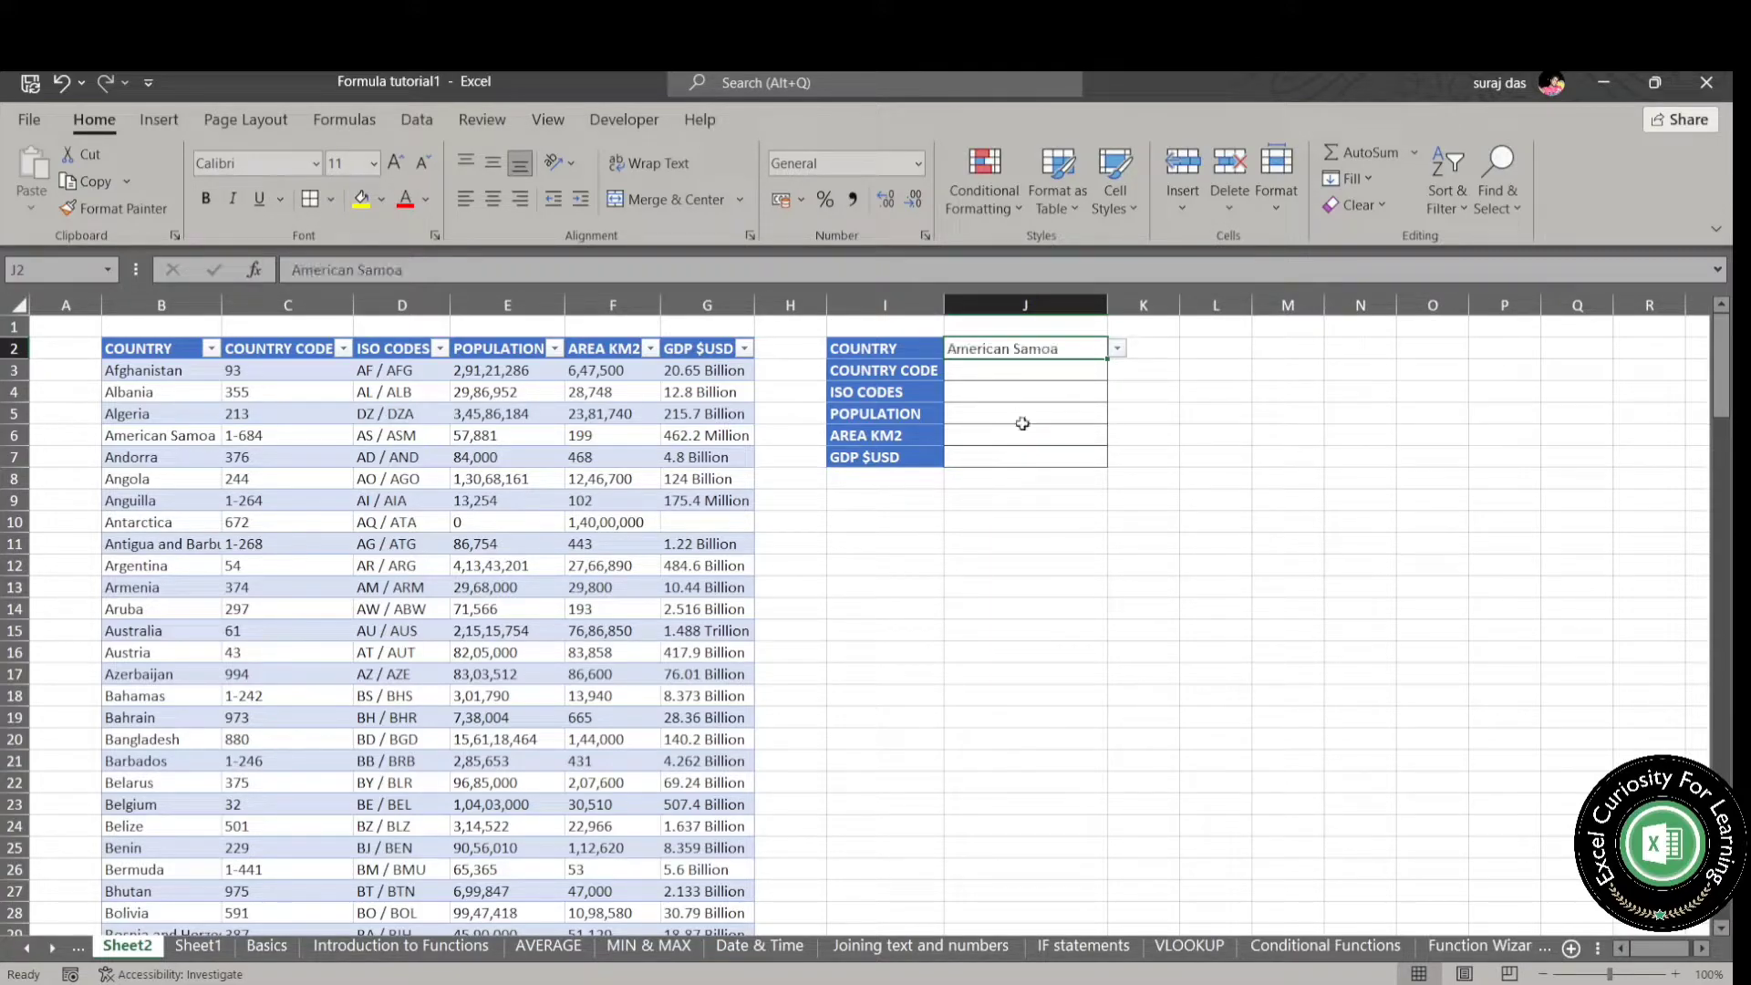
click(894, 371)
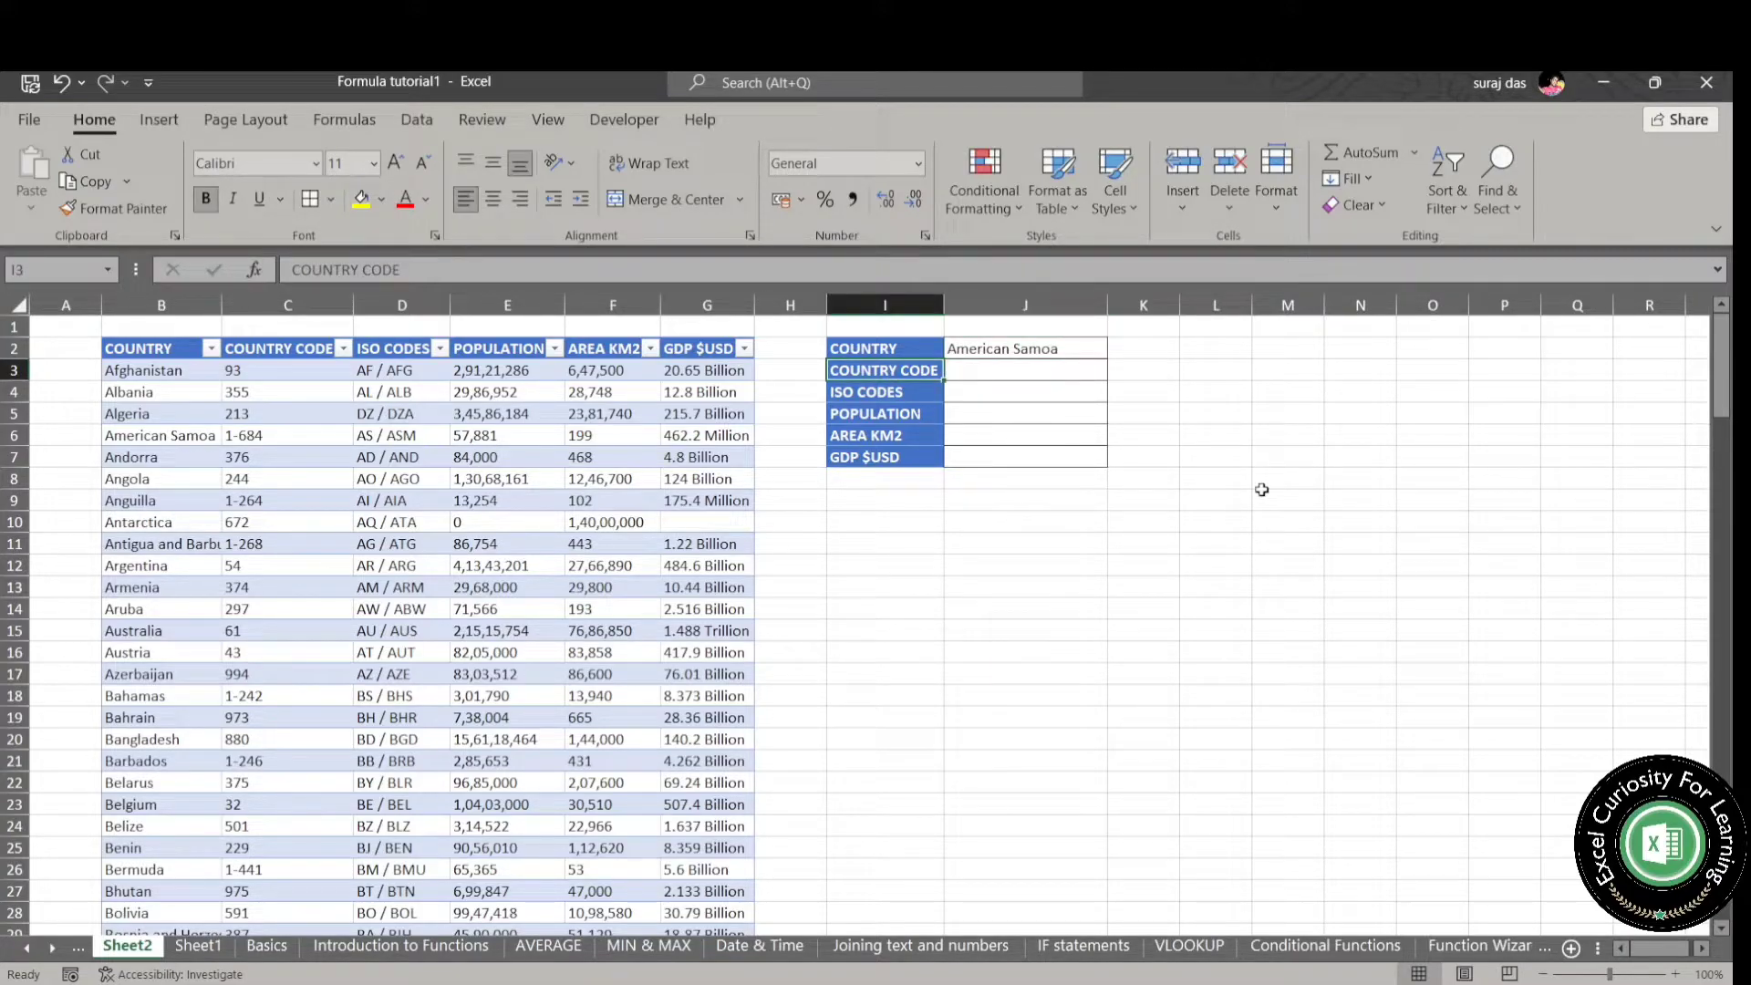
click(1080, 371)
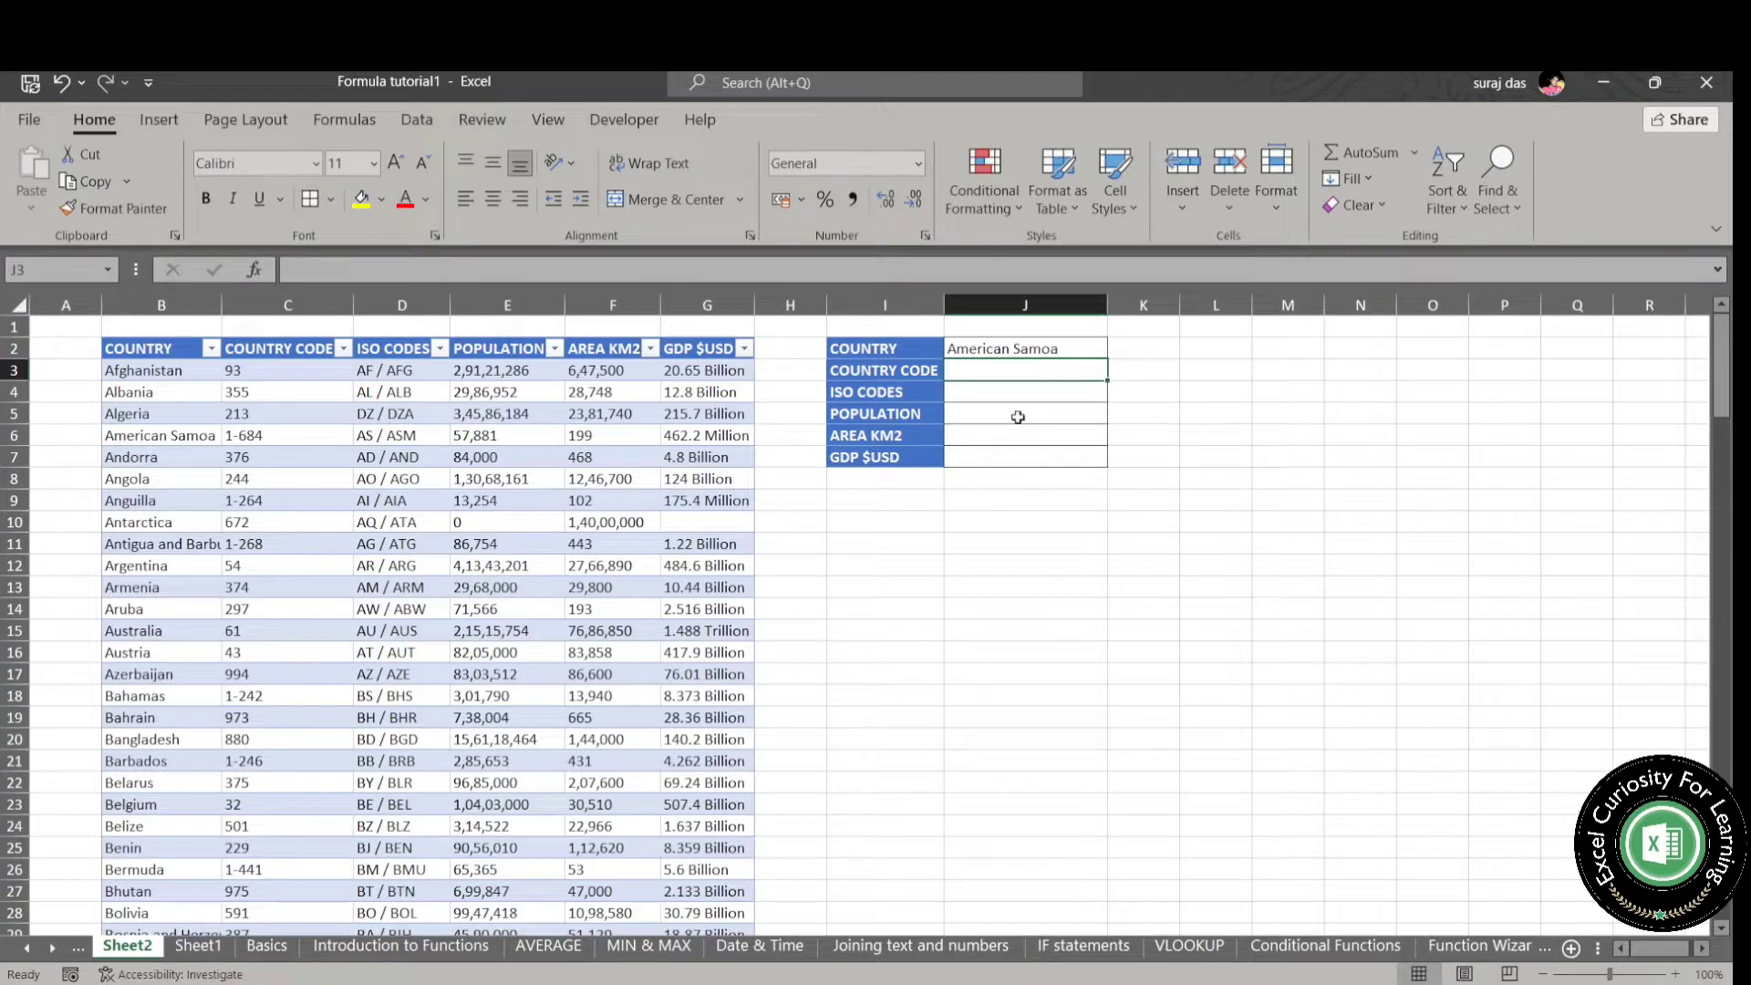
text(=)
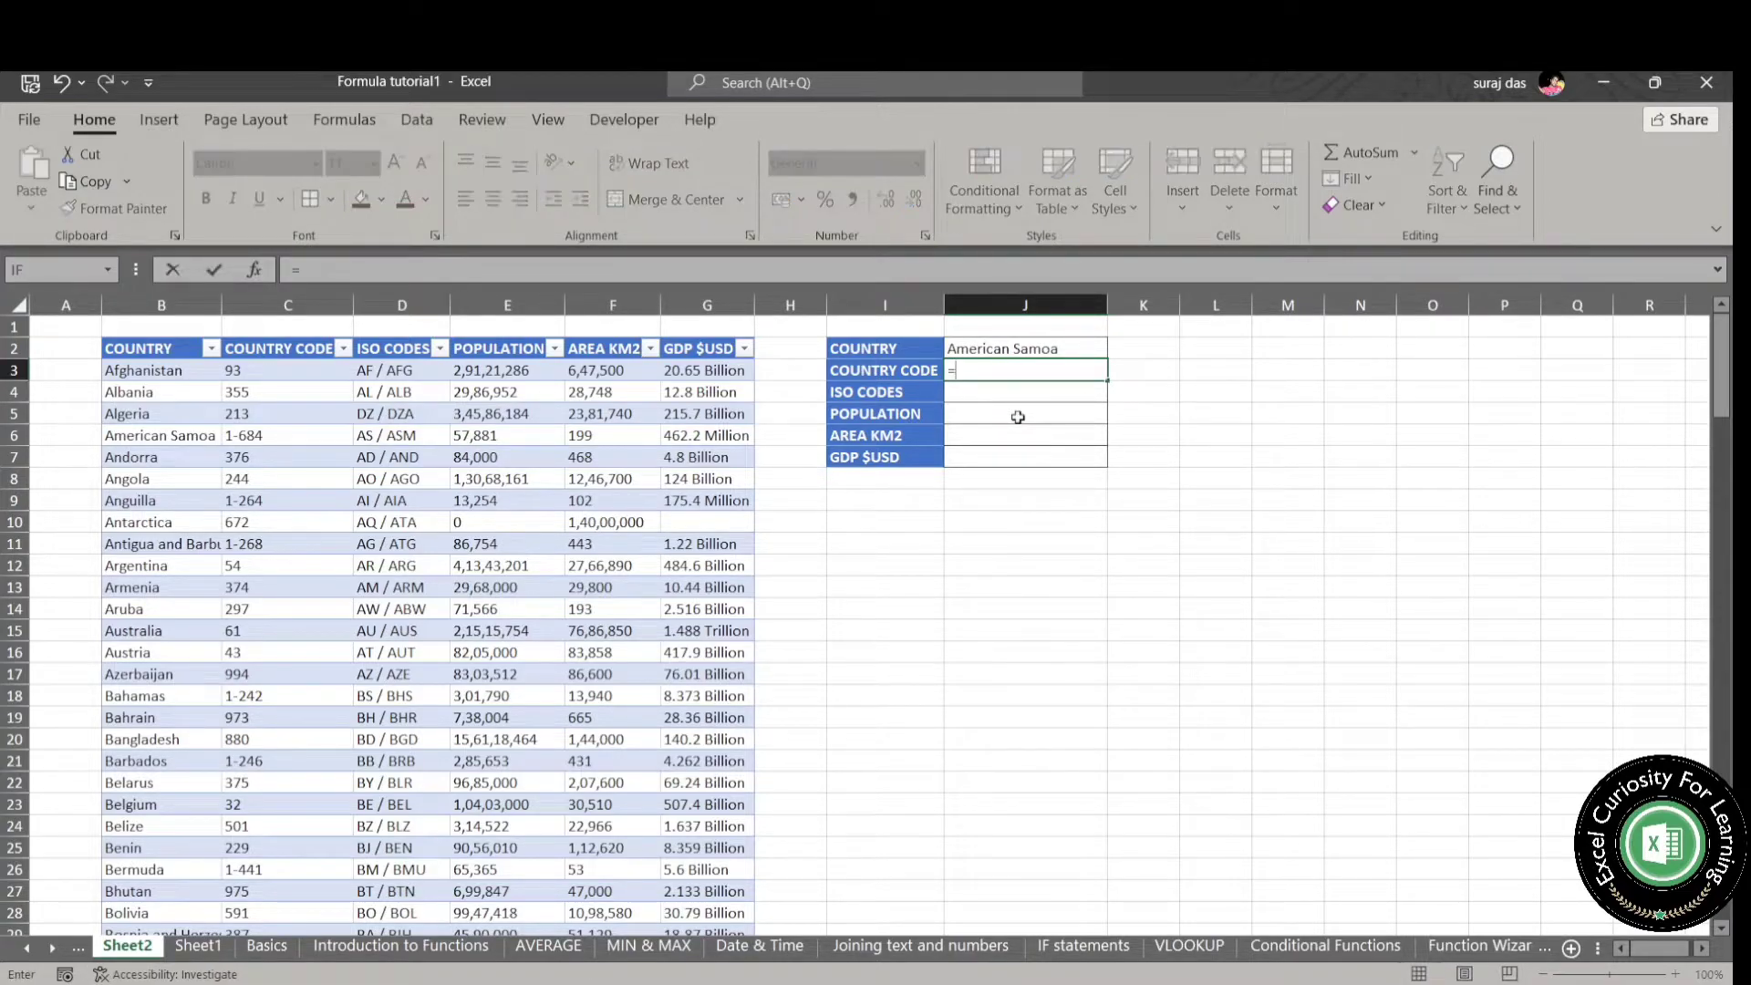
key(Escape)
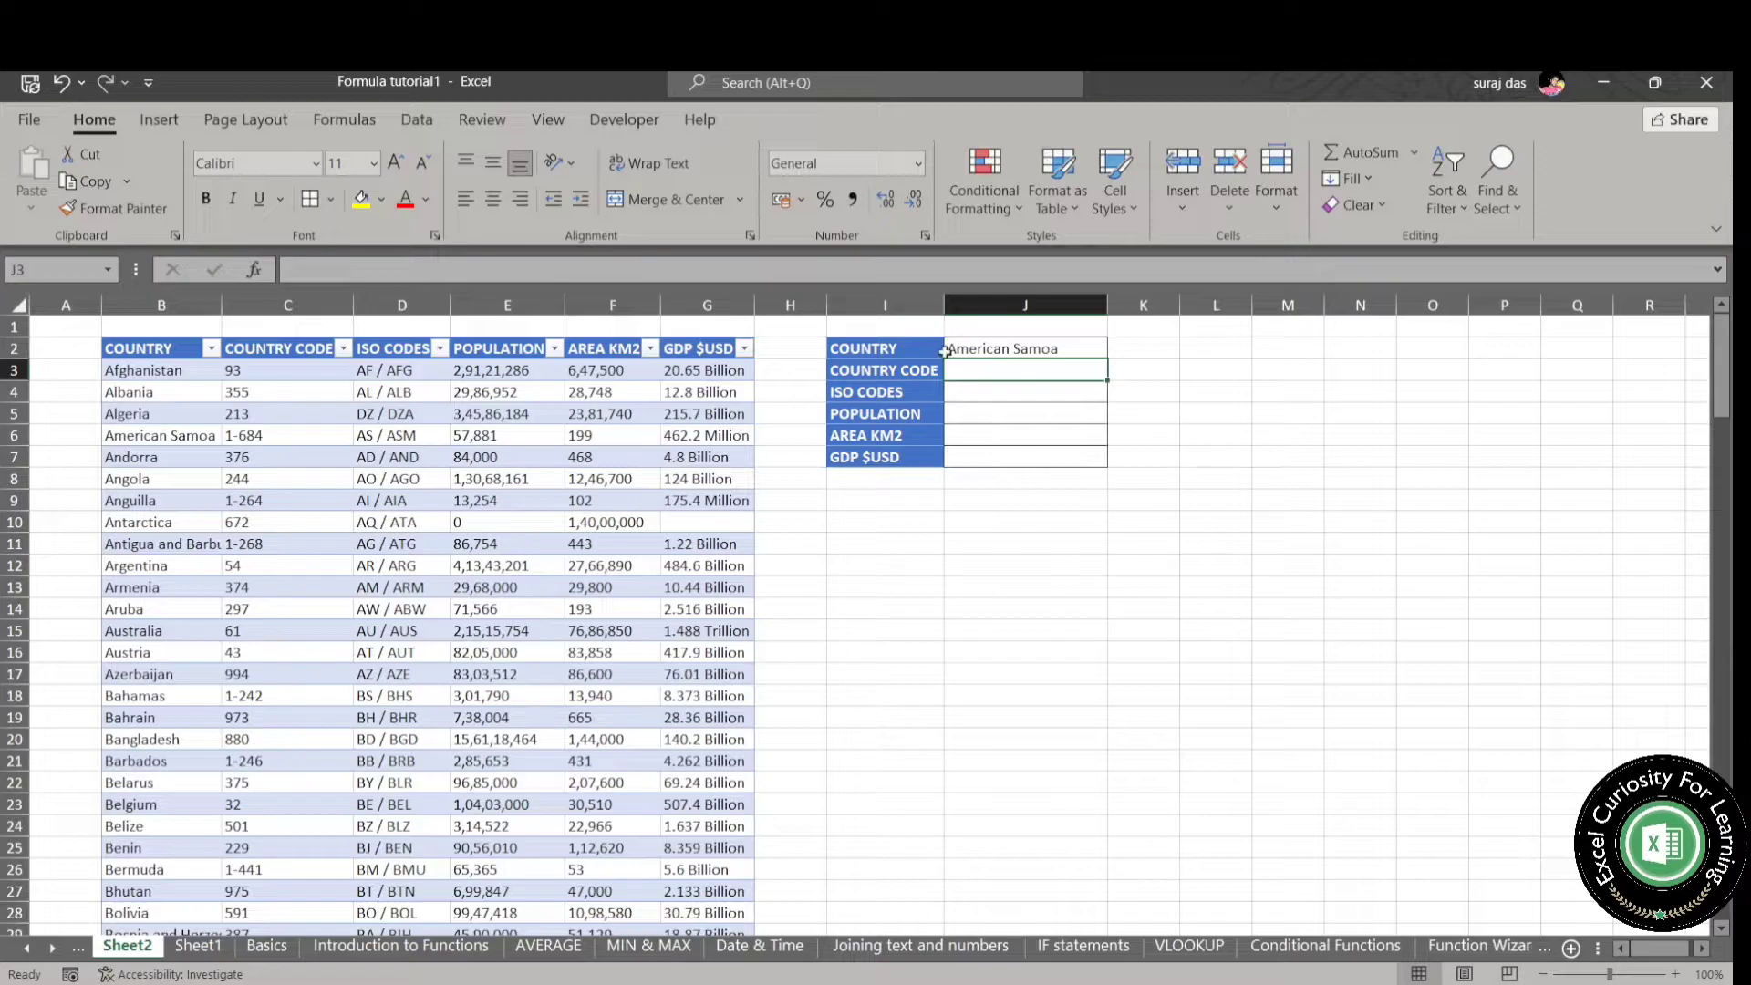
- Define the name Country for the country entries from B3 down to the table's last row
click(177, 371)
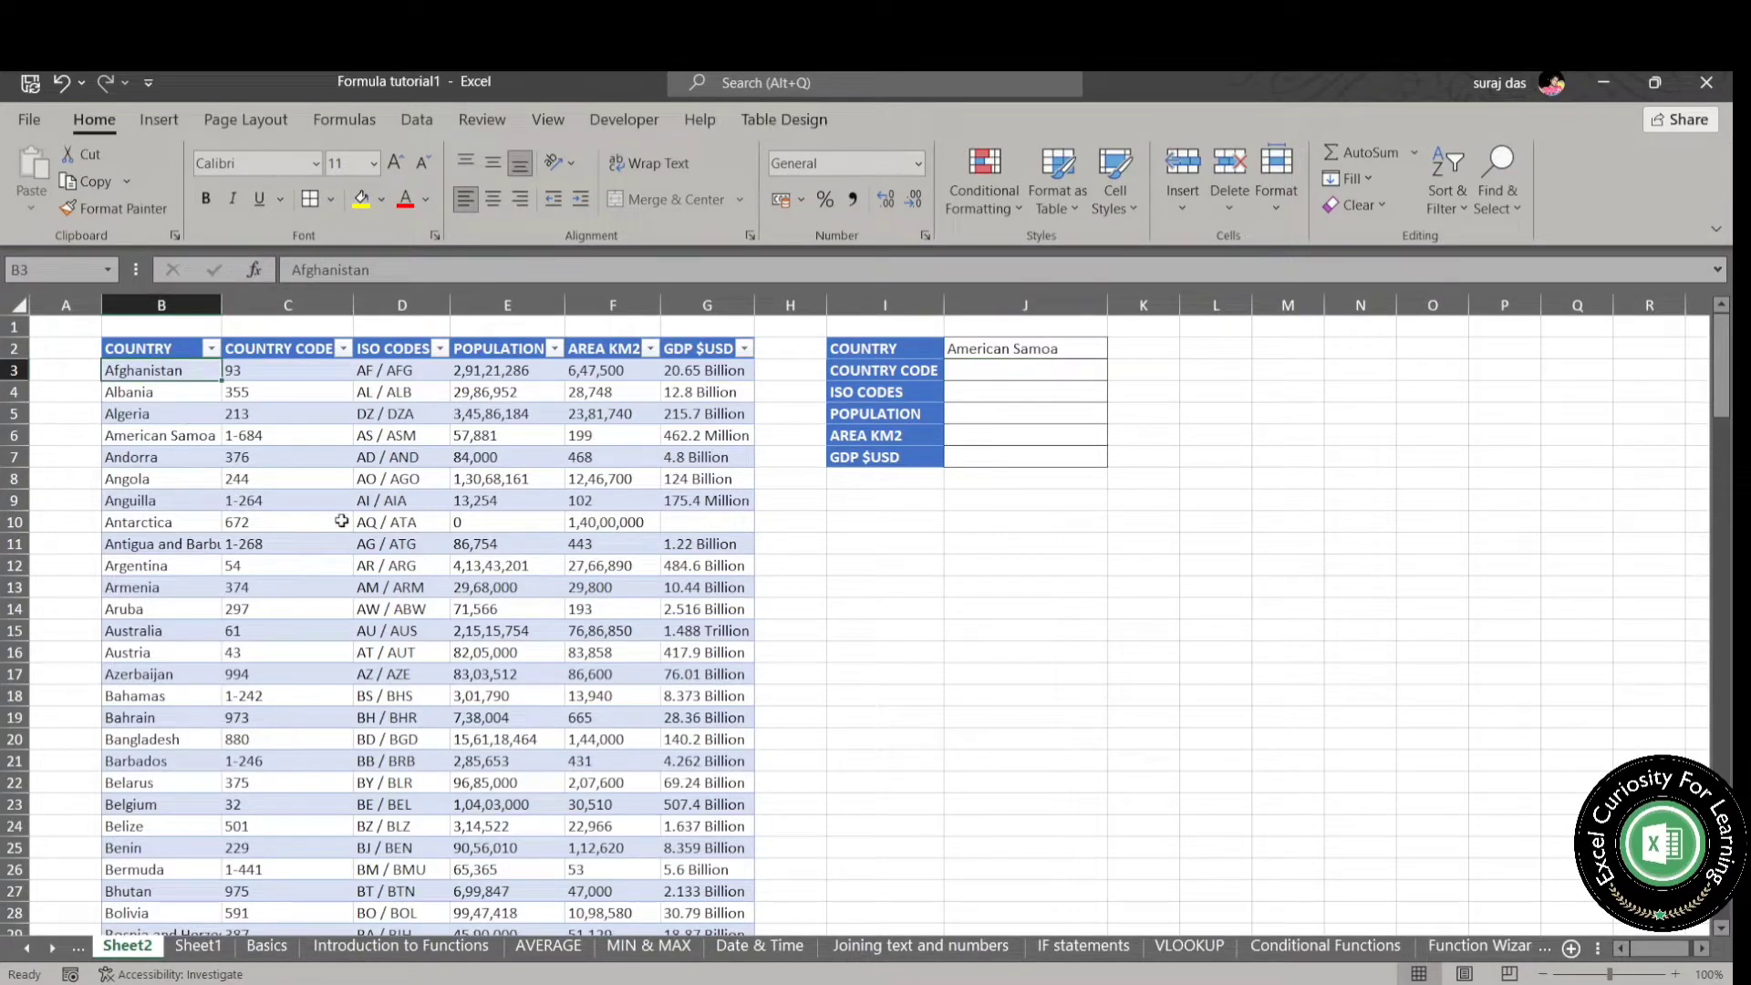
key(ctrl+shift+Down)
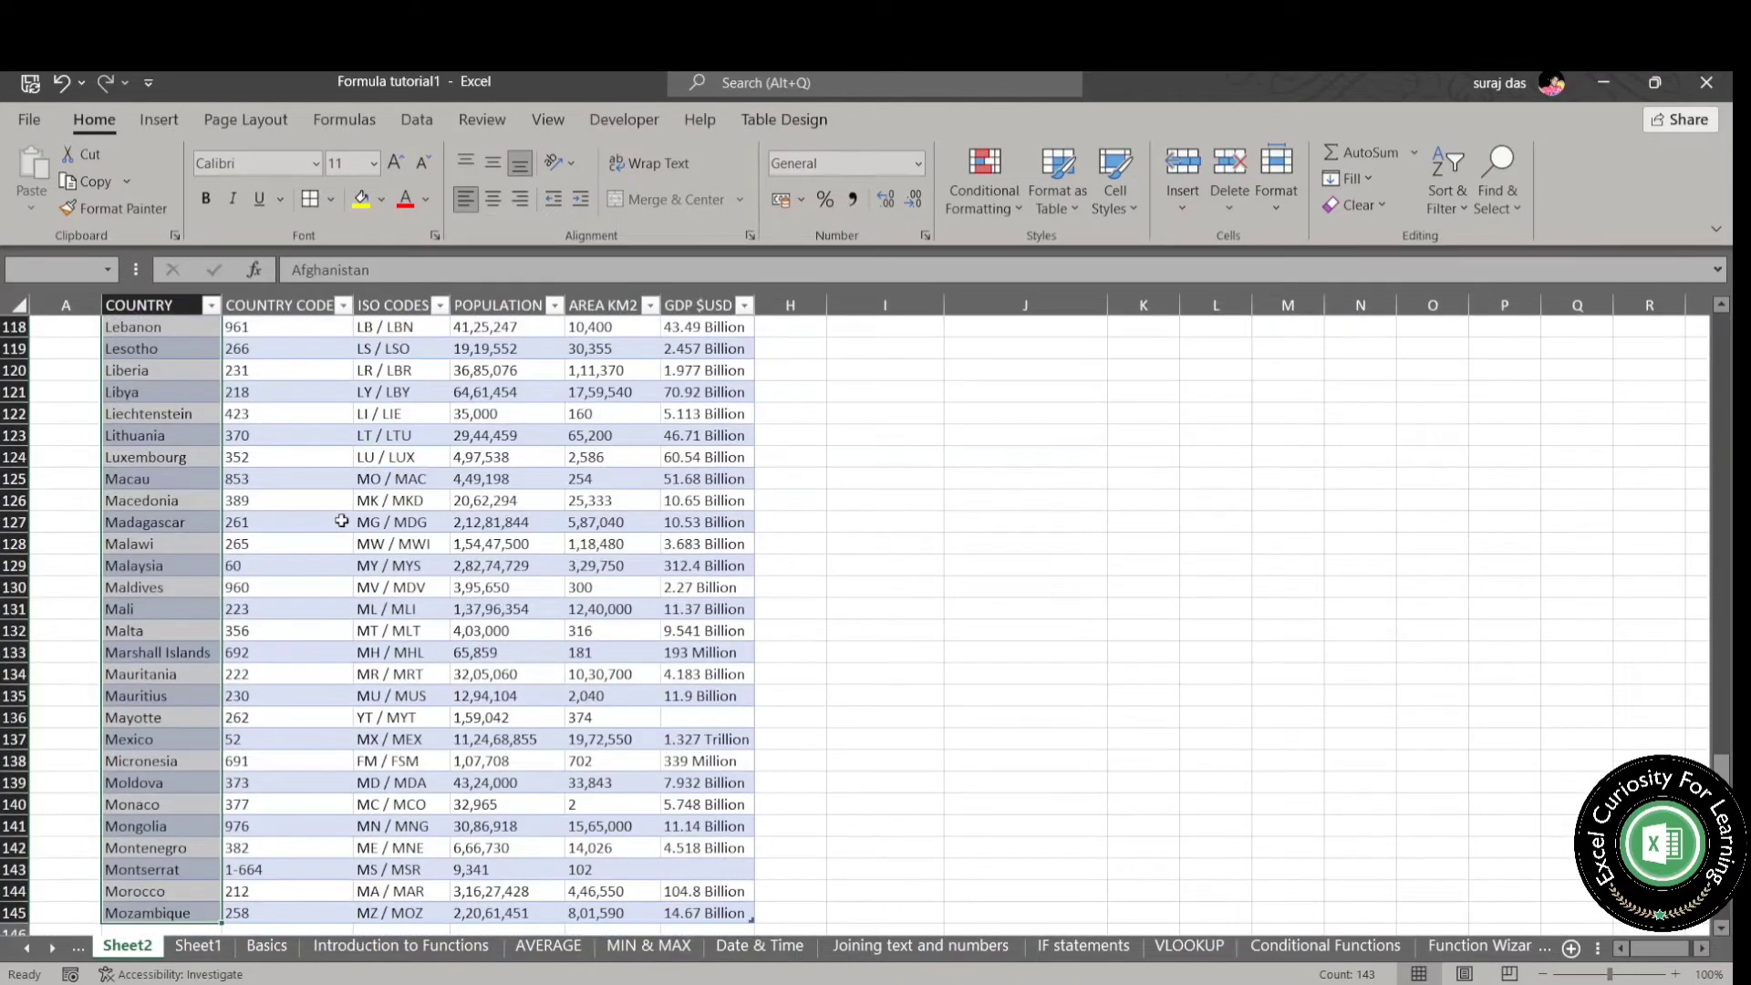
click(53, 270)
text(Country)
key(Return)
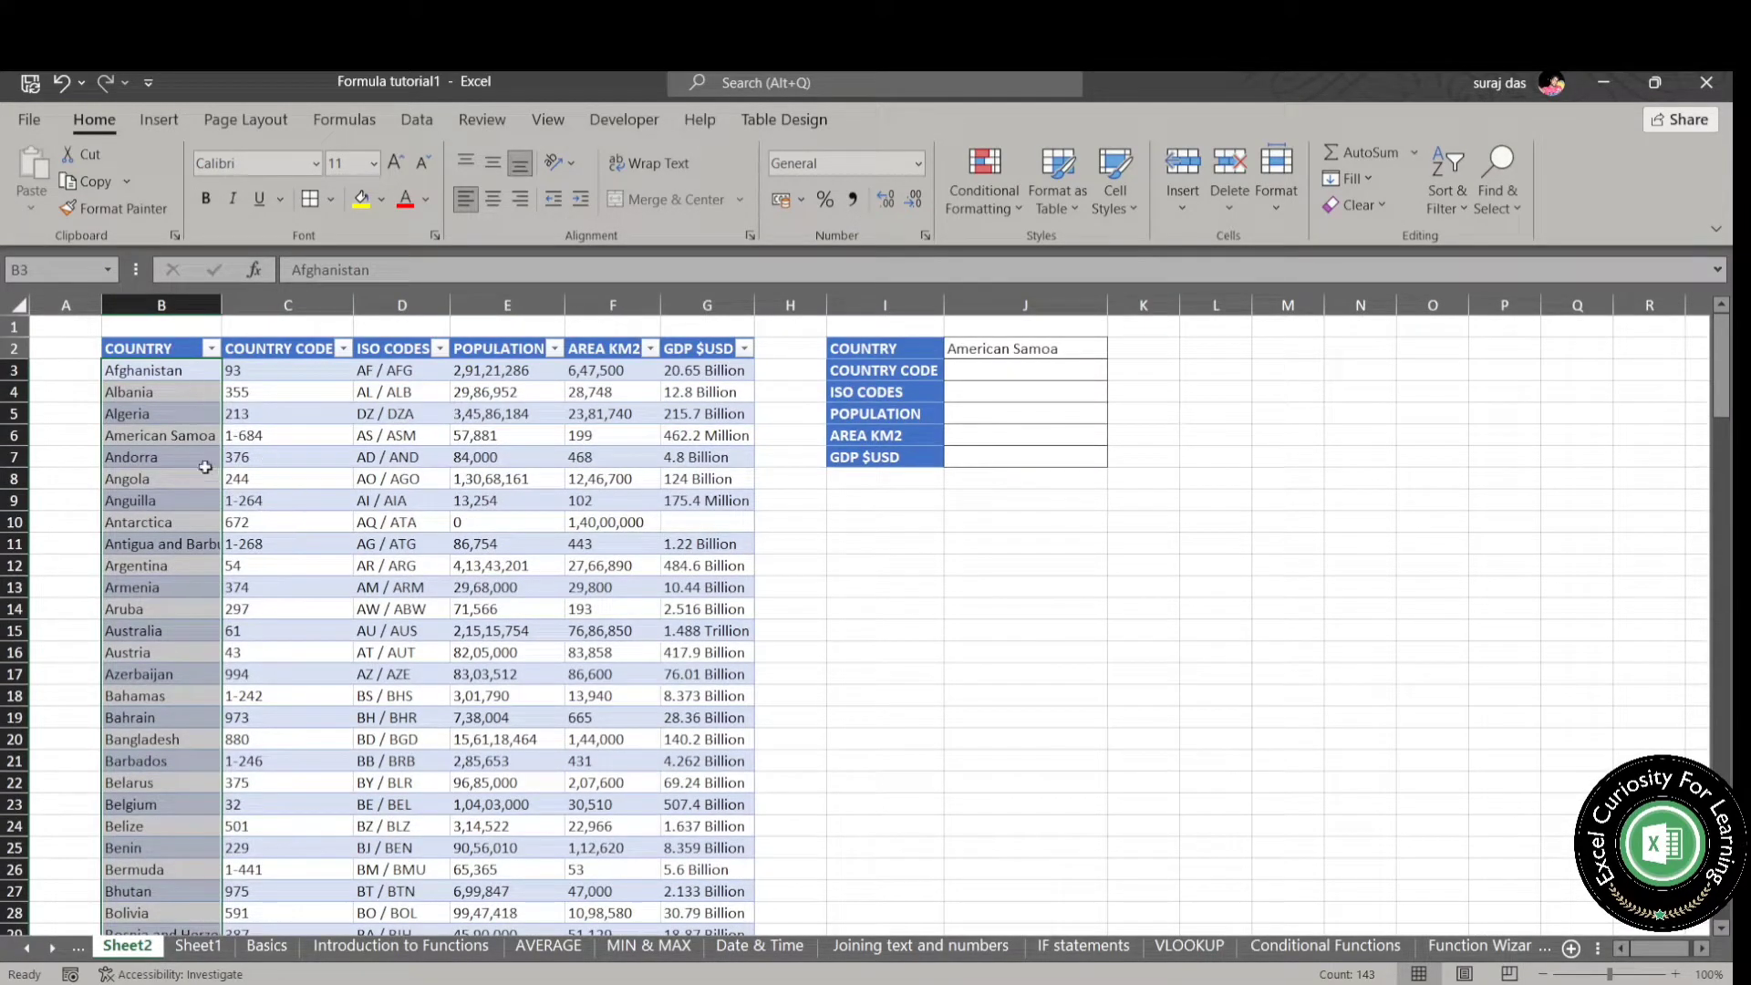
- Define the name country_code for the country code entries from C3 to the table's last row
click(284, 370)
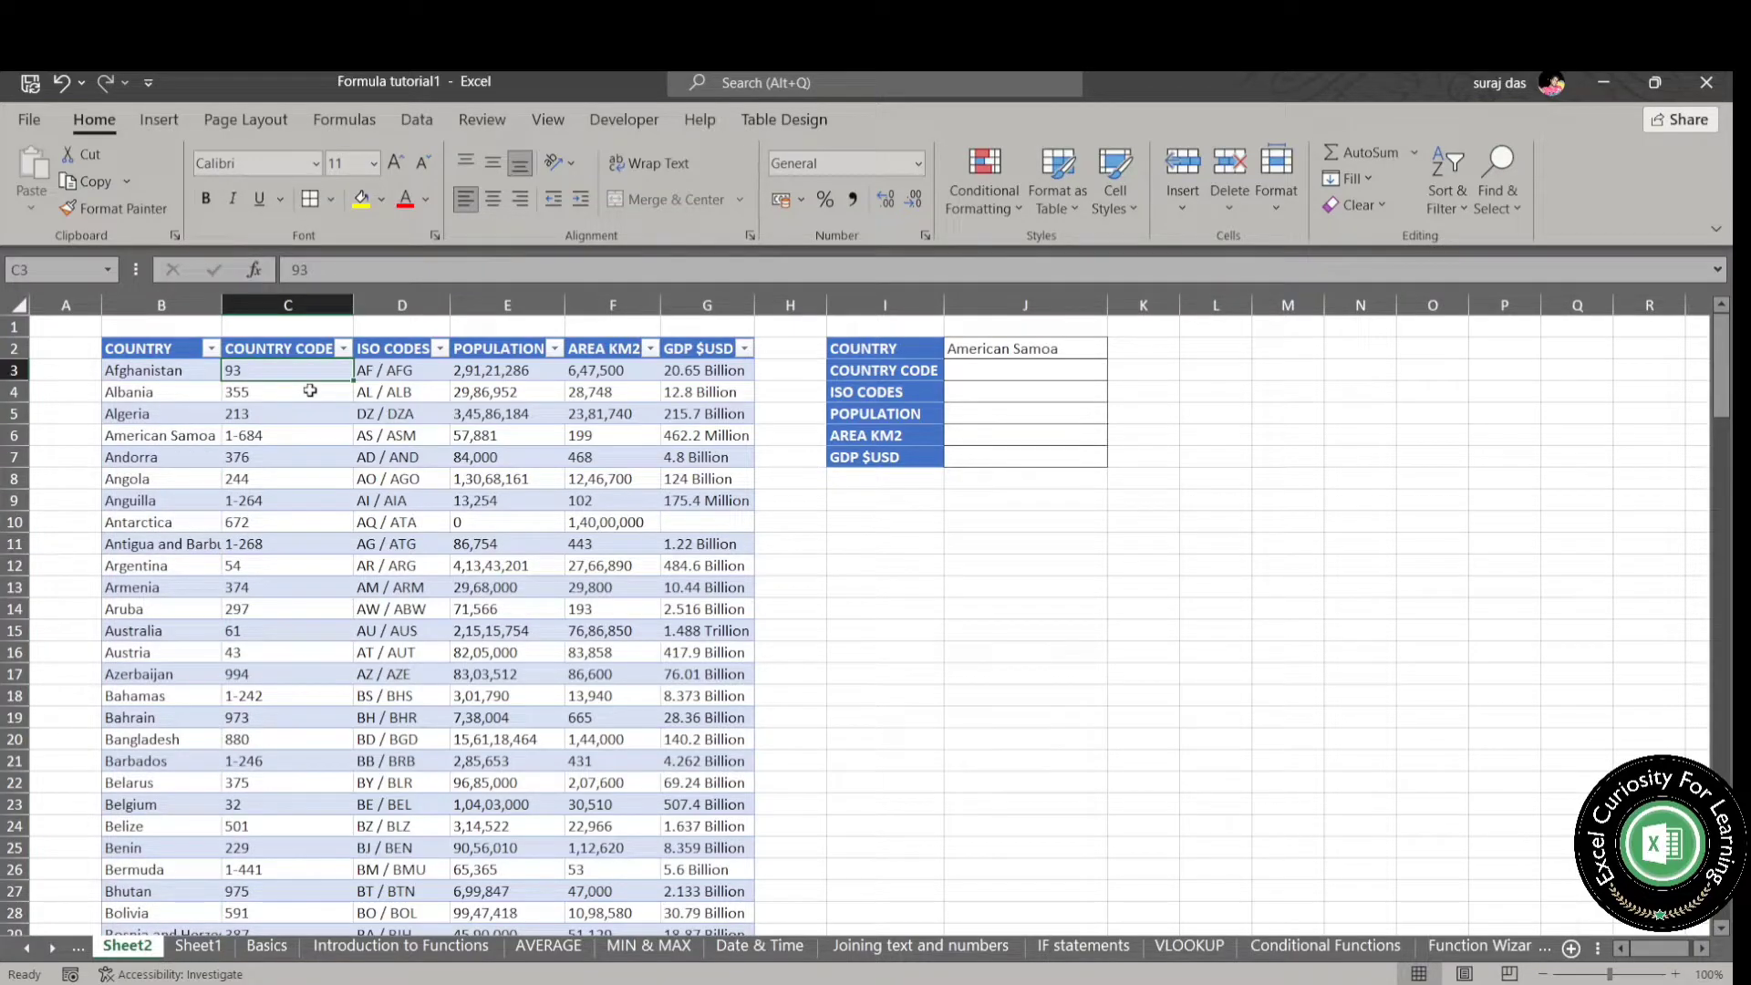
key(ctrl+shift+Down)
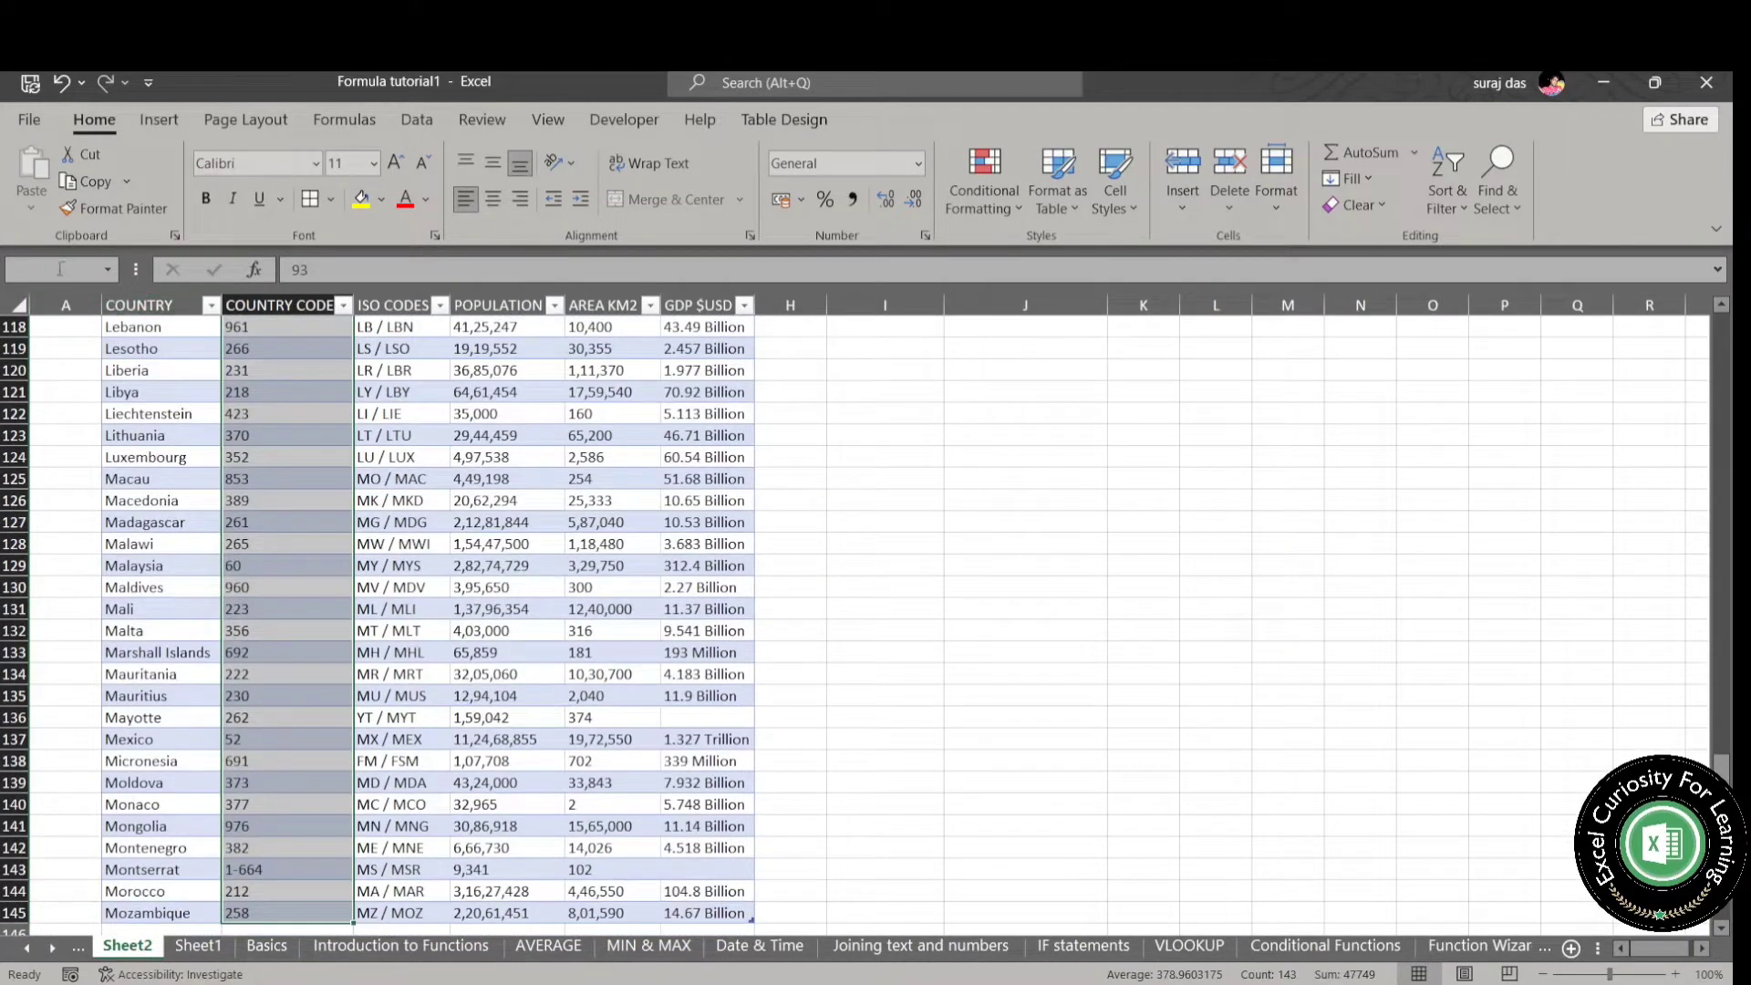
click(58, 270)
text(country)
text(_code)
key(Return)
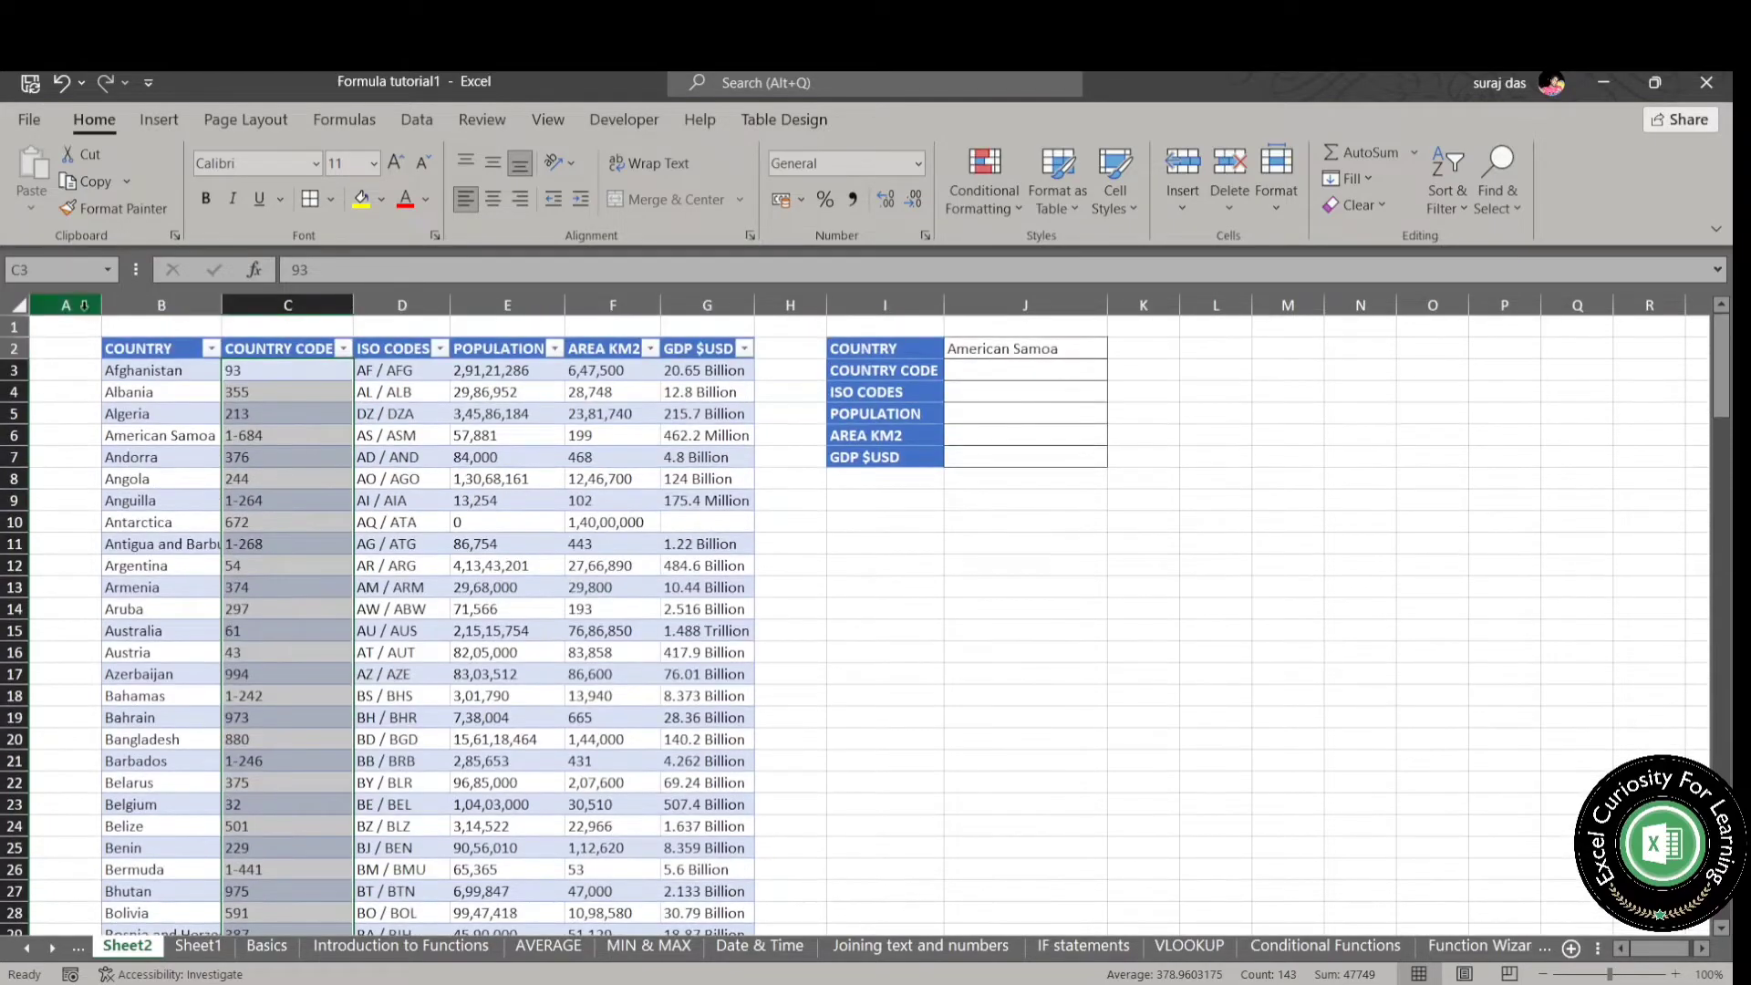
- Define the name iso_code for the ISO code entries from D3 to the table's last row
click(413, 368)
key(ctrl+shift+Down)
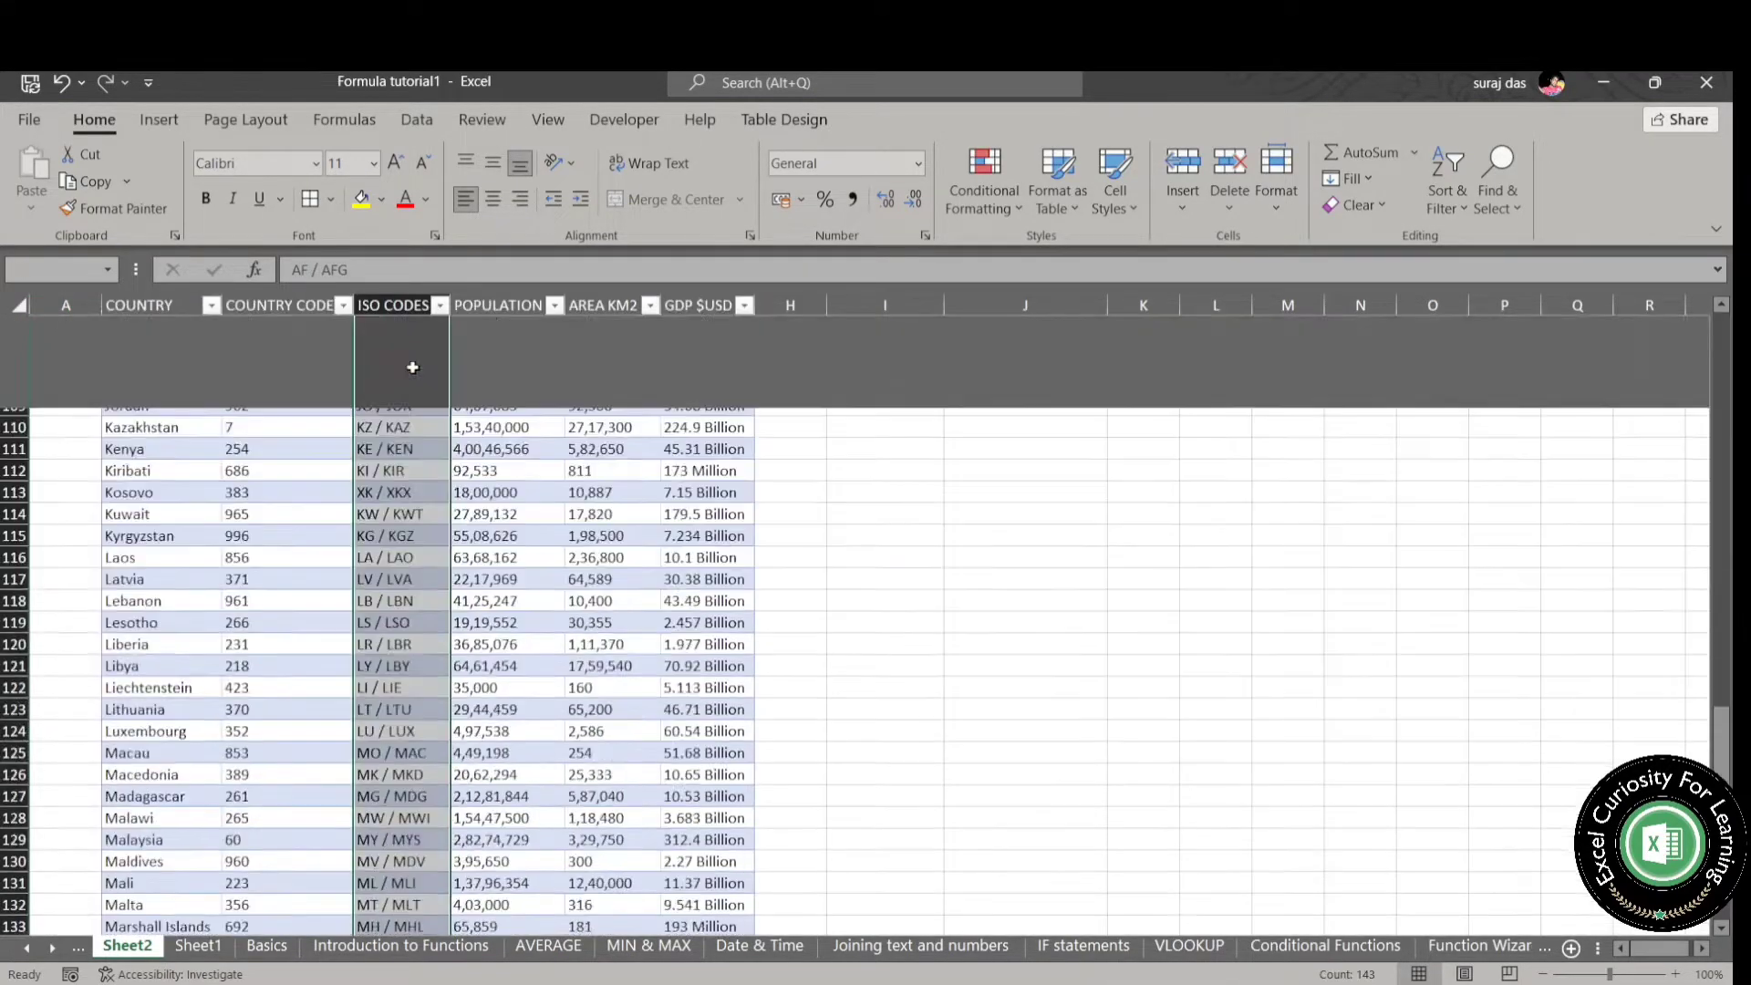
click(61, 269)
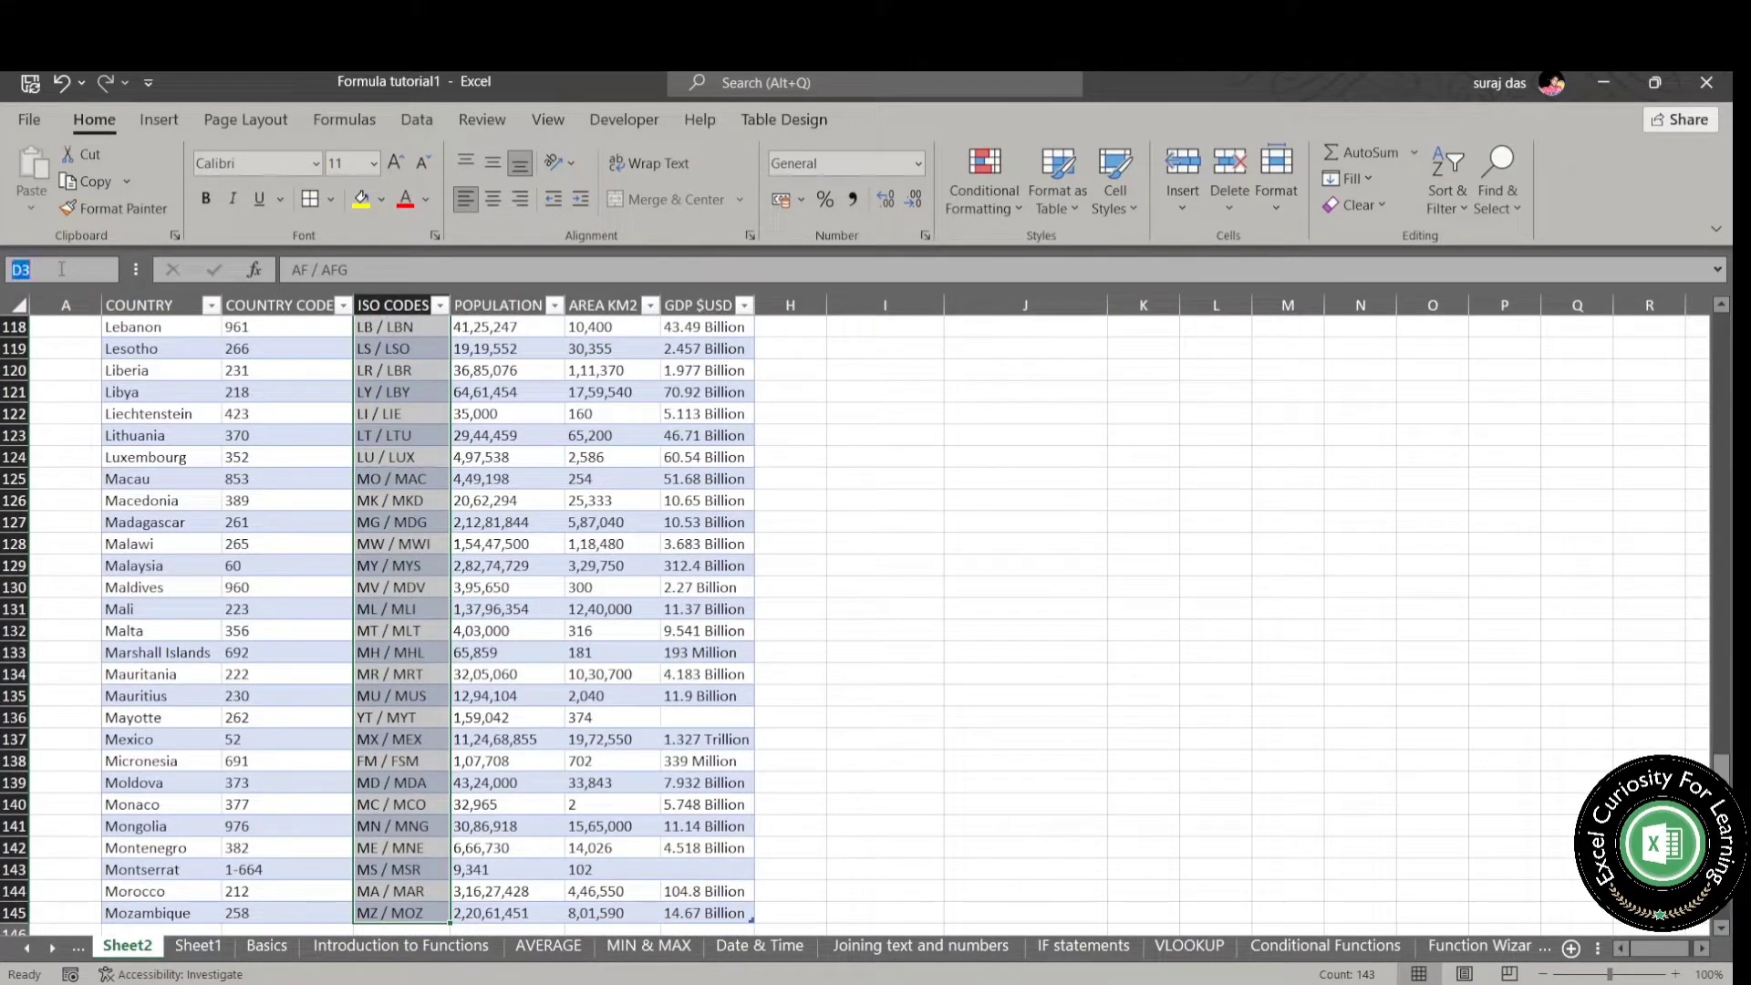
text(iso_code)
key(Return)
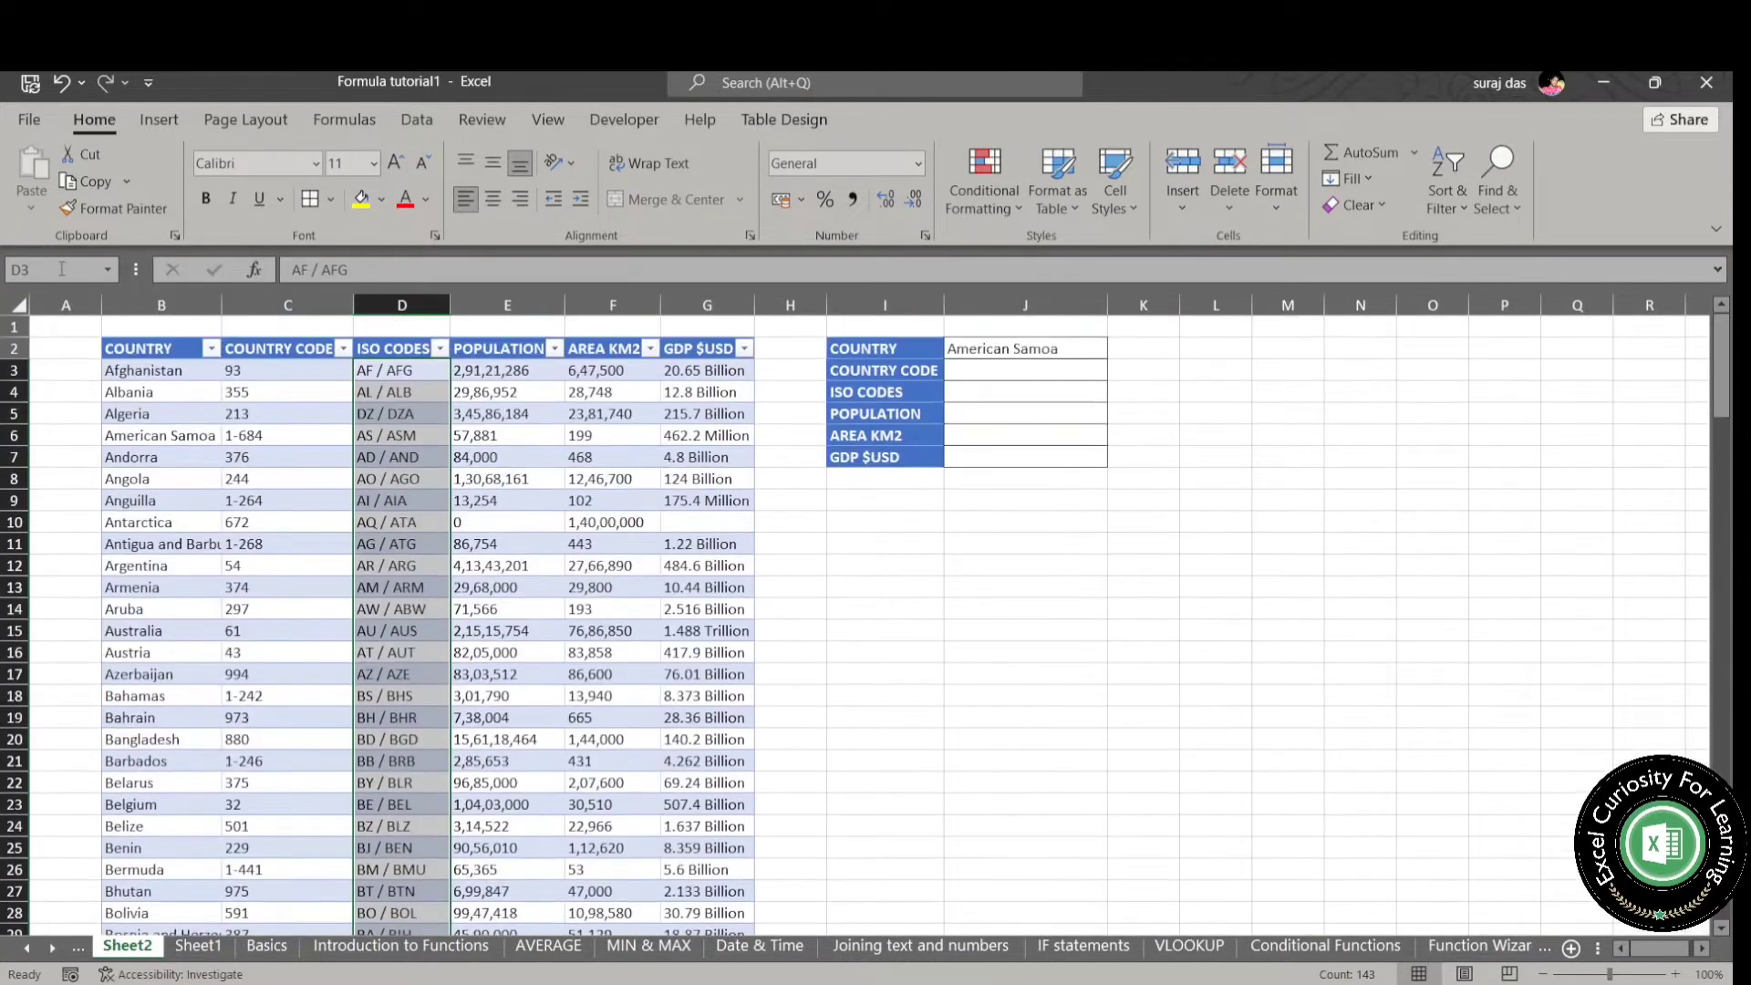
- Define the name Population for the population figures from E3 to the table's last row
click(518, 369)
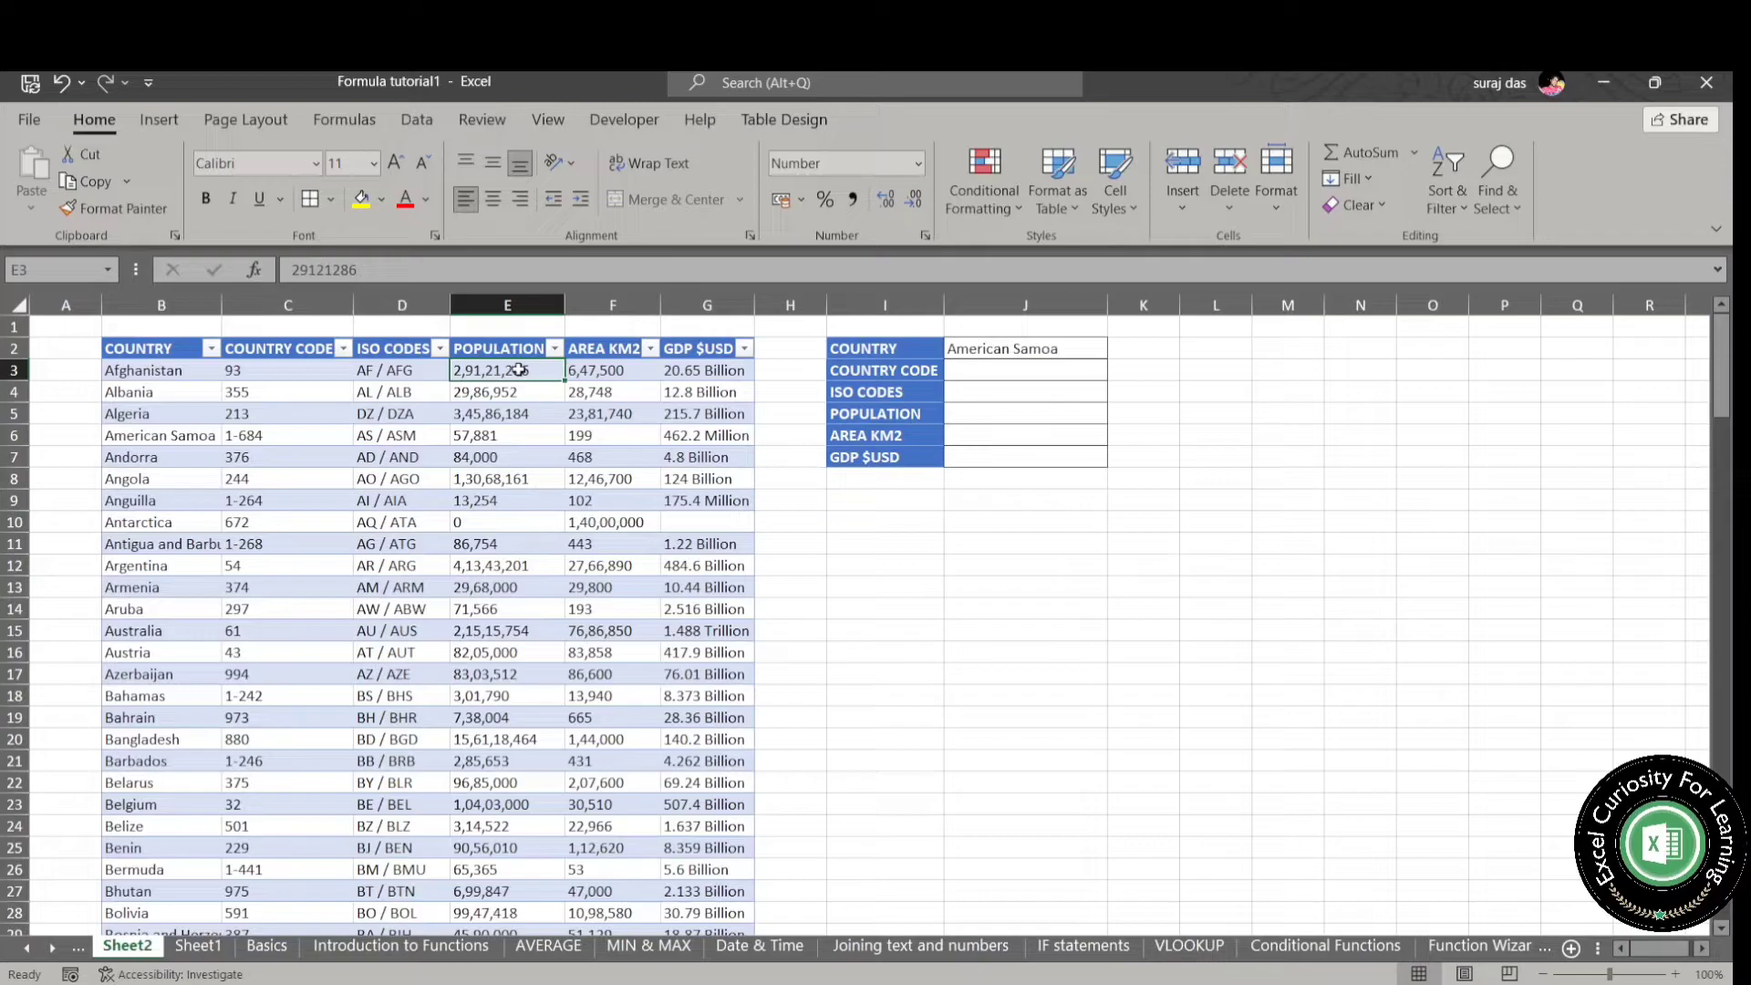
key(ctrl+shift+Down)
click(53, 265)
text(Pop)
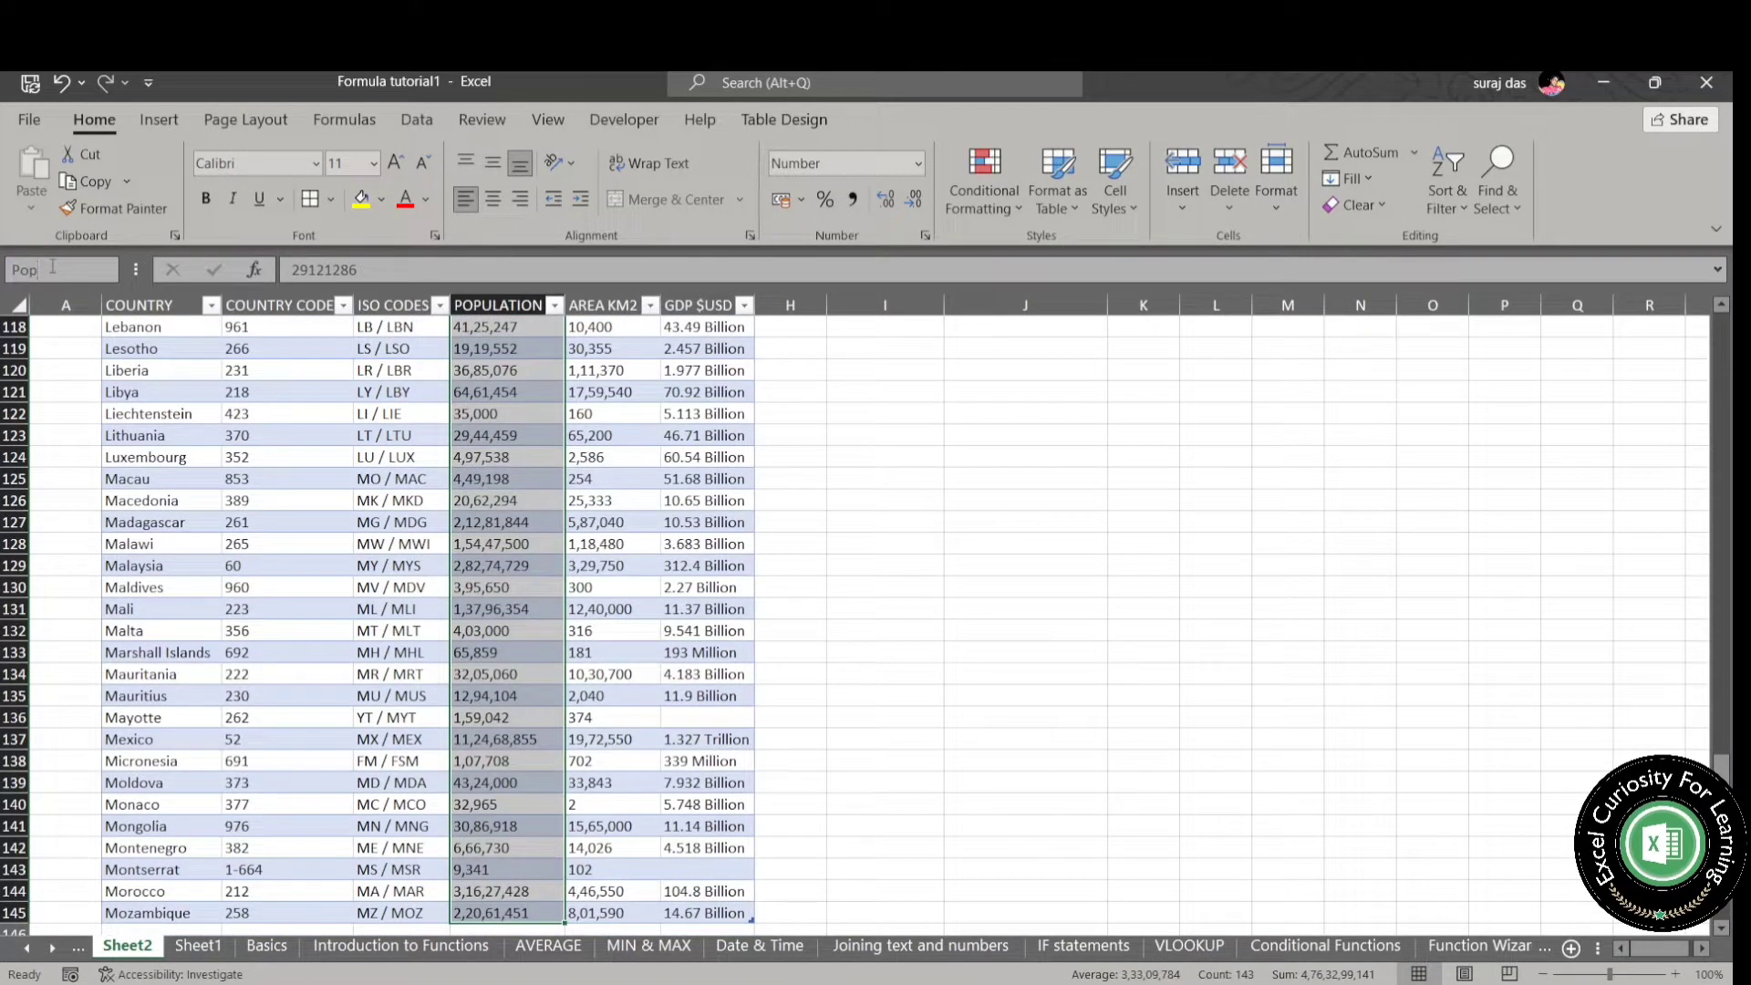
text(ulation)
key(Return)
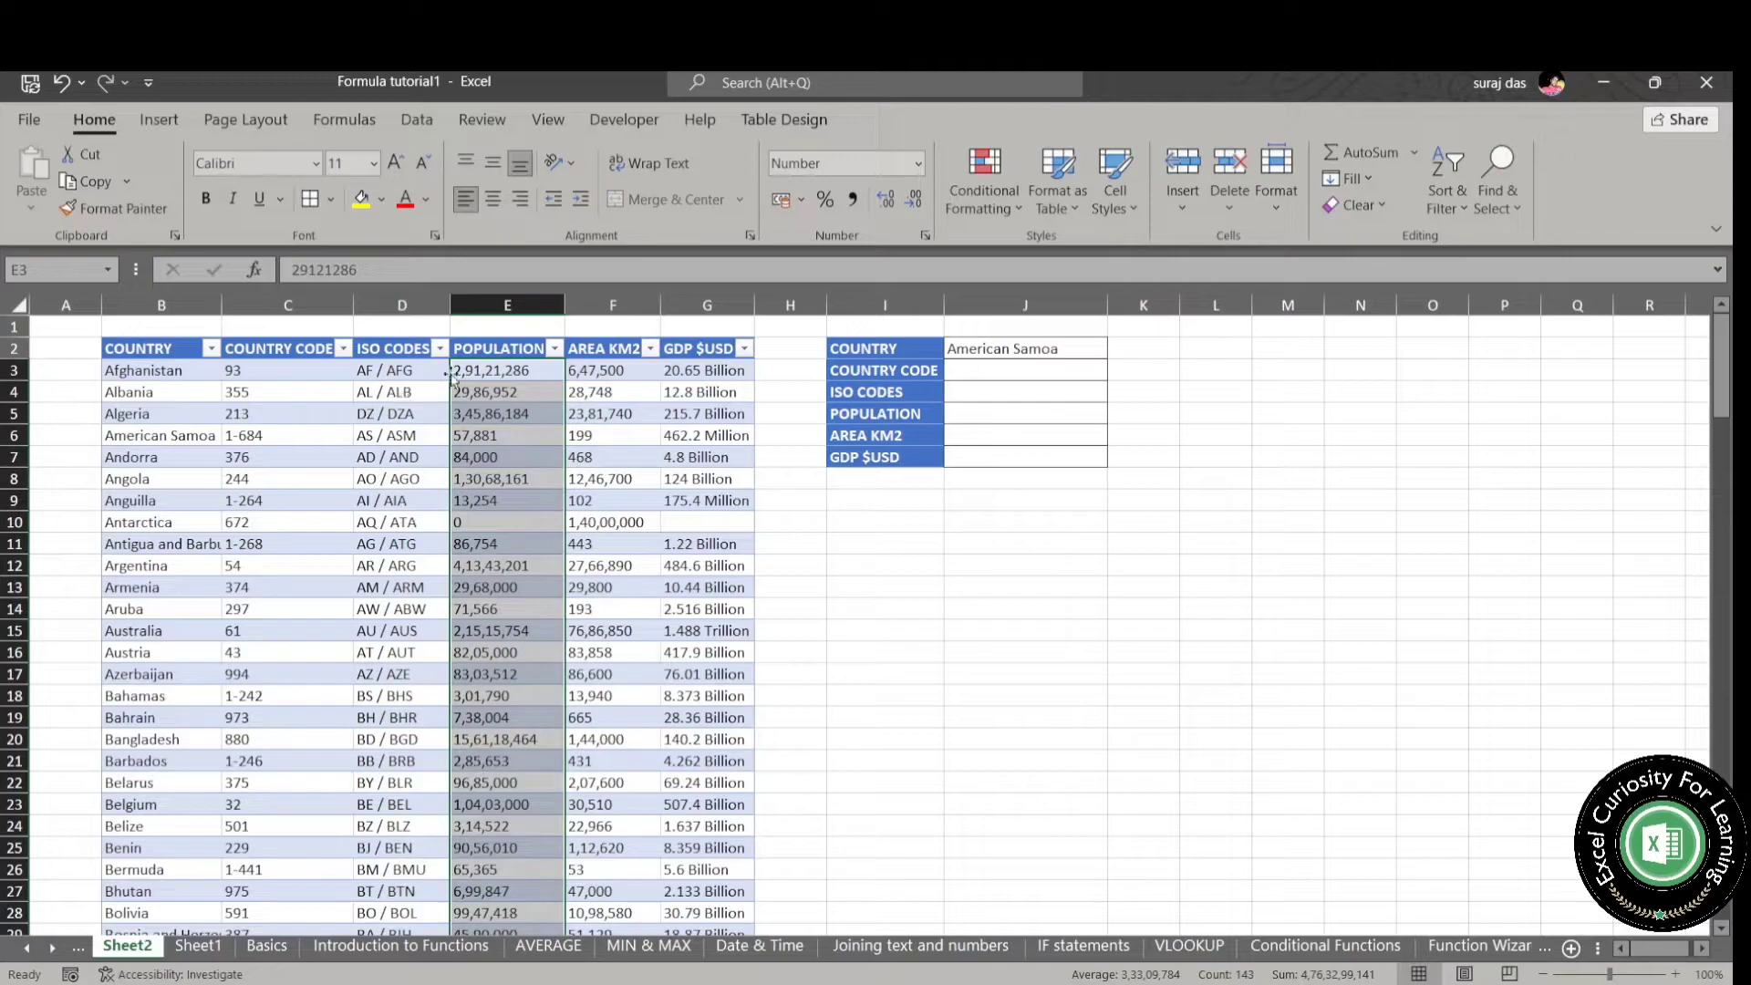
- Define the name Area for the AREA KM2 figures from F3 to the table's last row
click(618, 371)
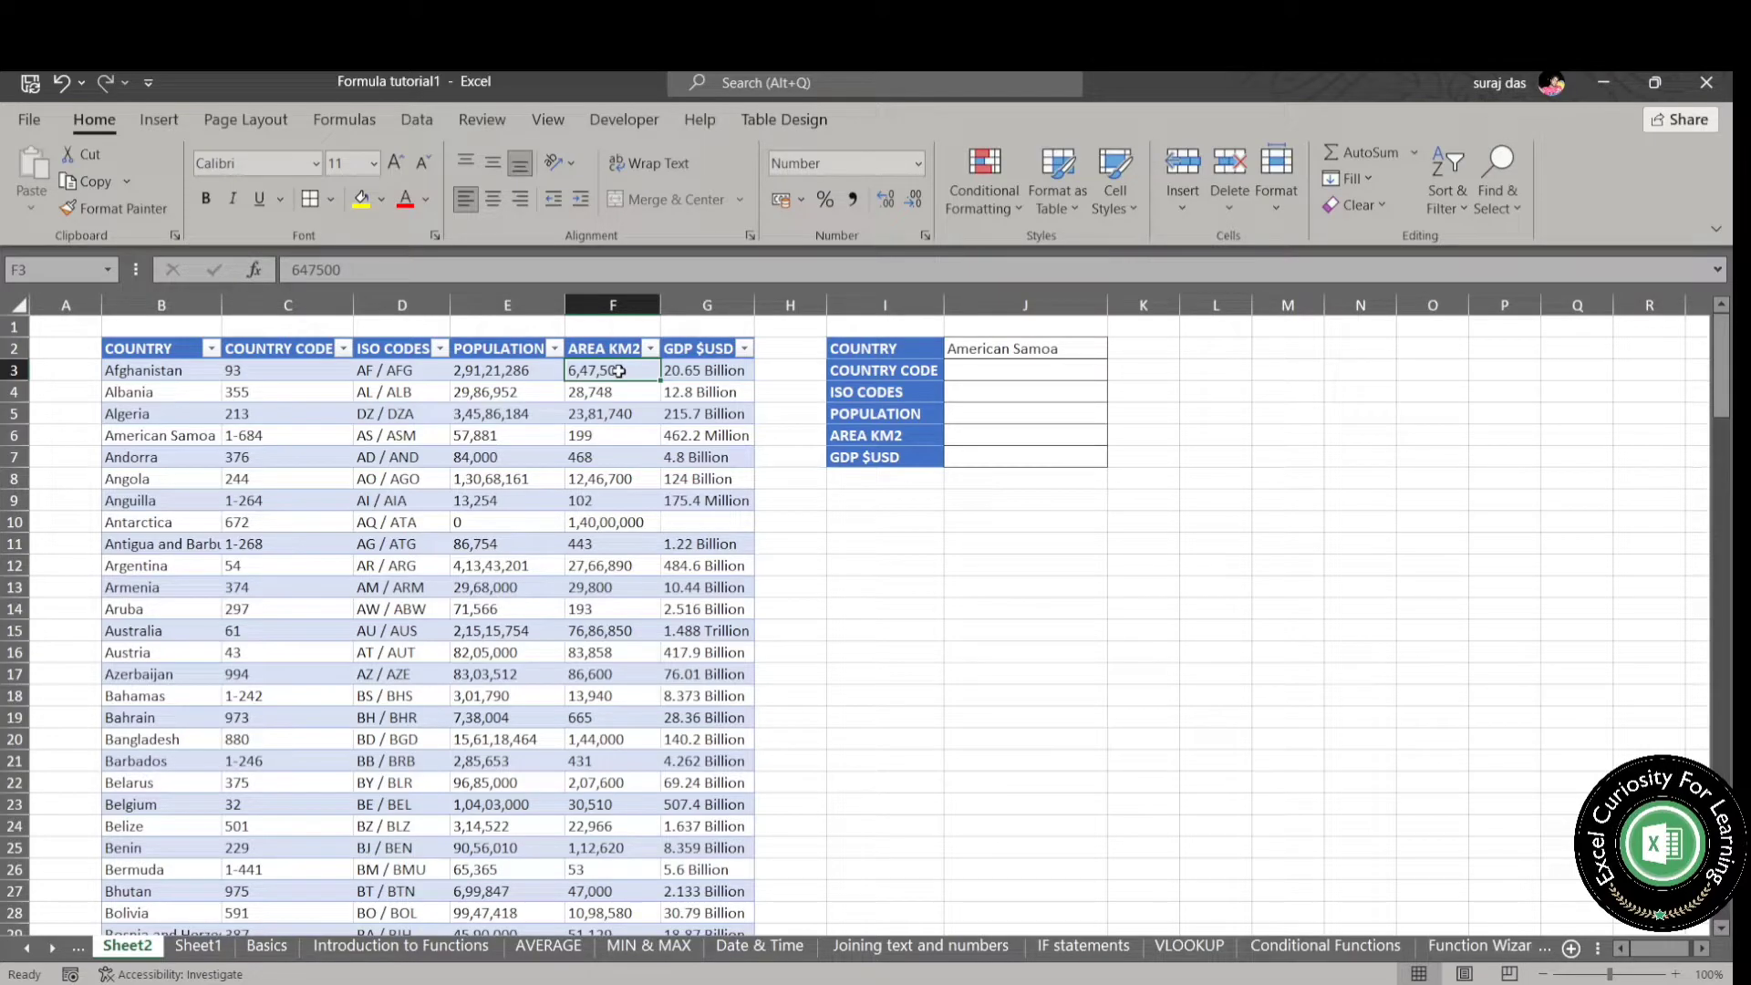
key(ctrl+shift+Down)
click(68, 268)
text(Area)
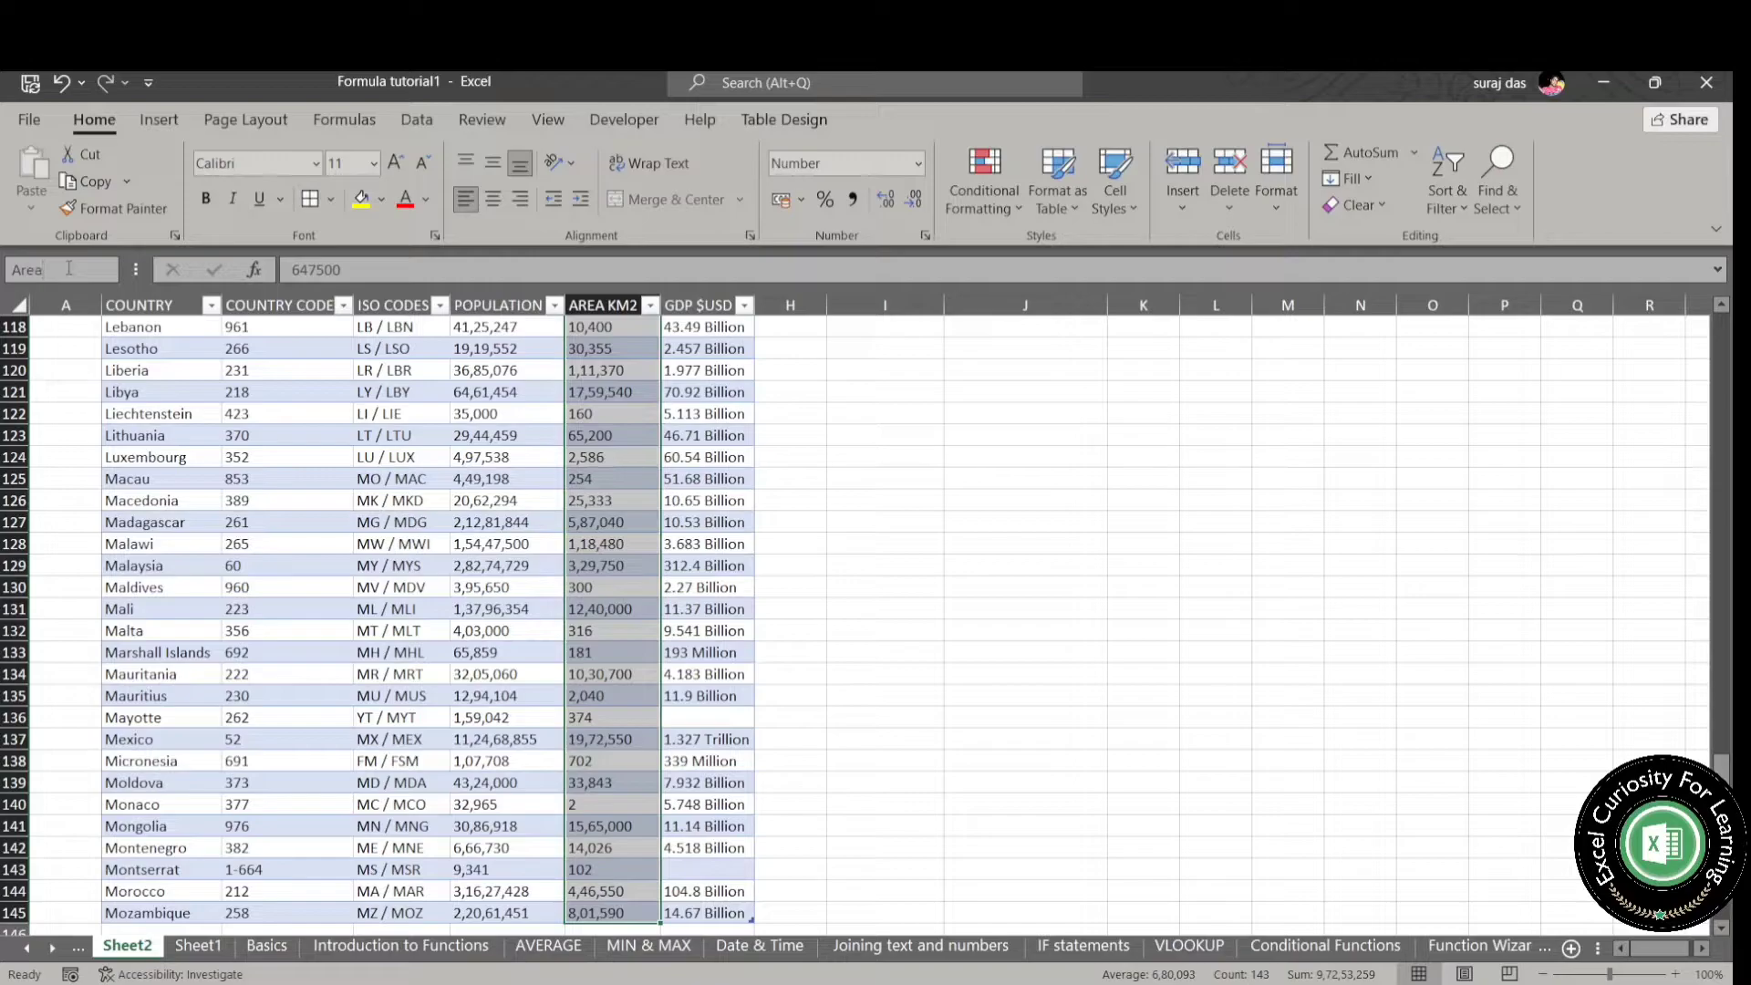
key(Return)
- Define the name GDP for the GDP $USD figures from G3 to the table's last row
click(703, 369)
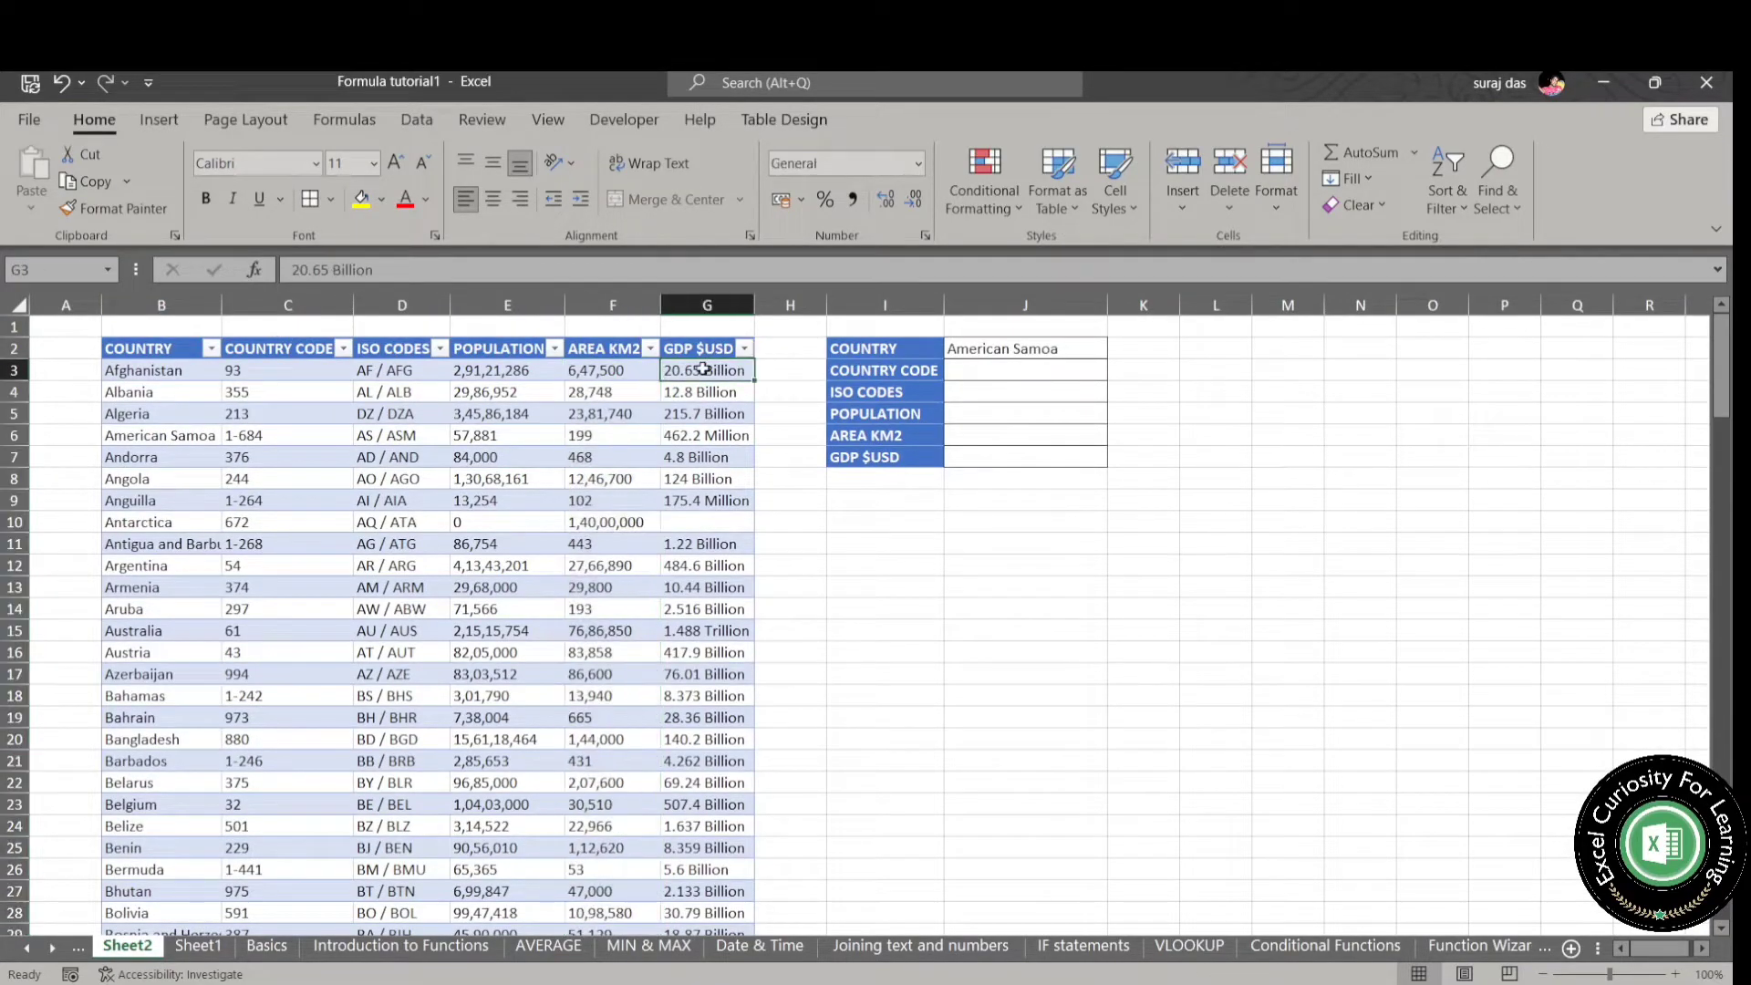
key(ctrl+shift+Down)
key(ctrl+shift+Down)
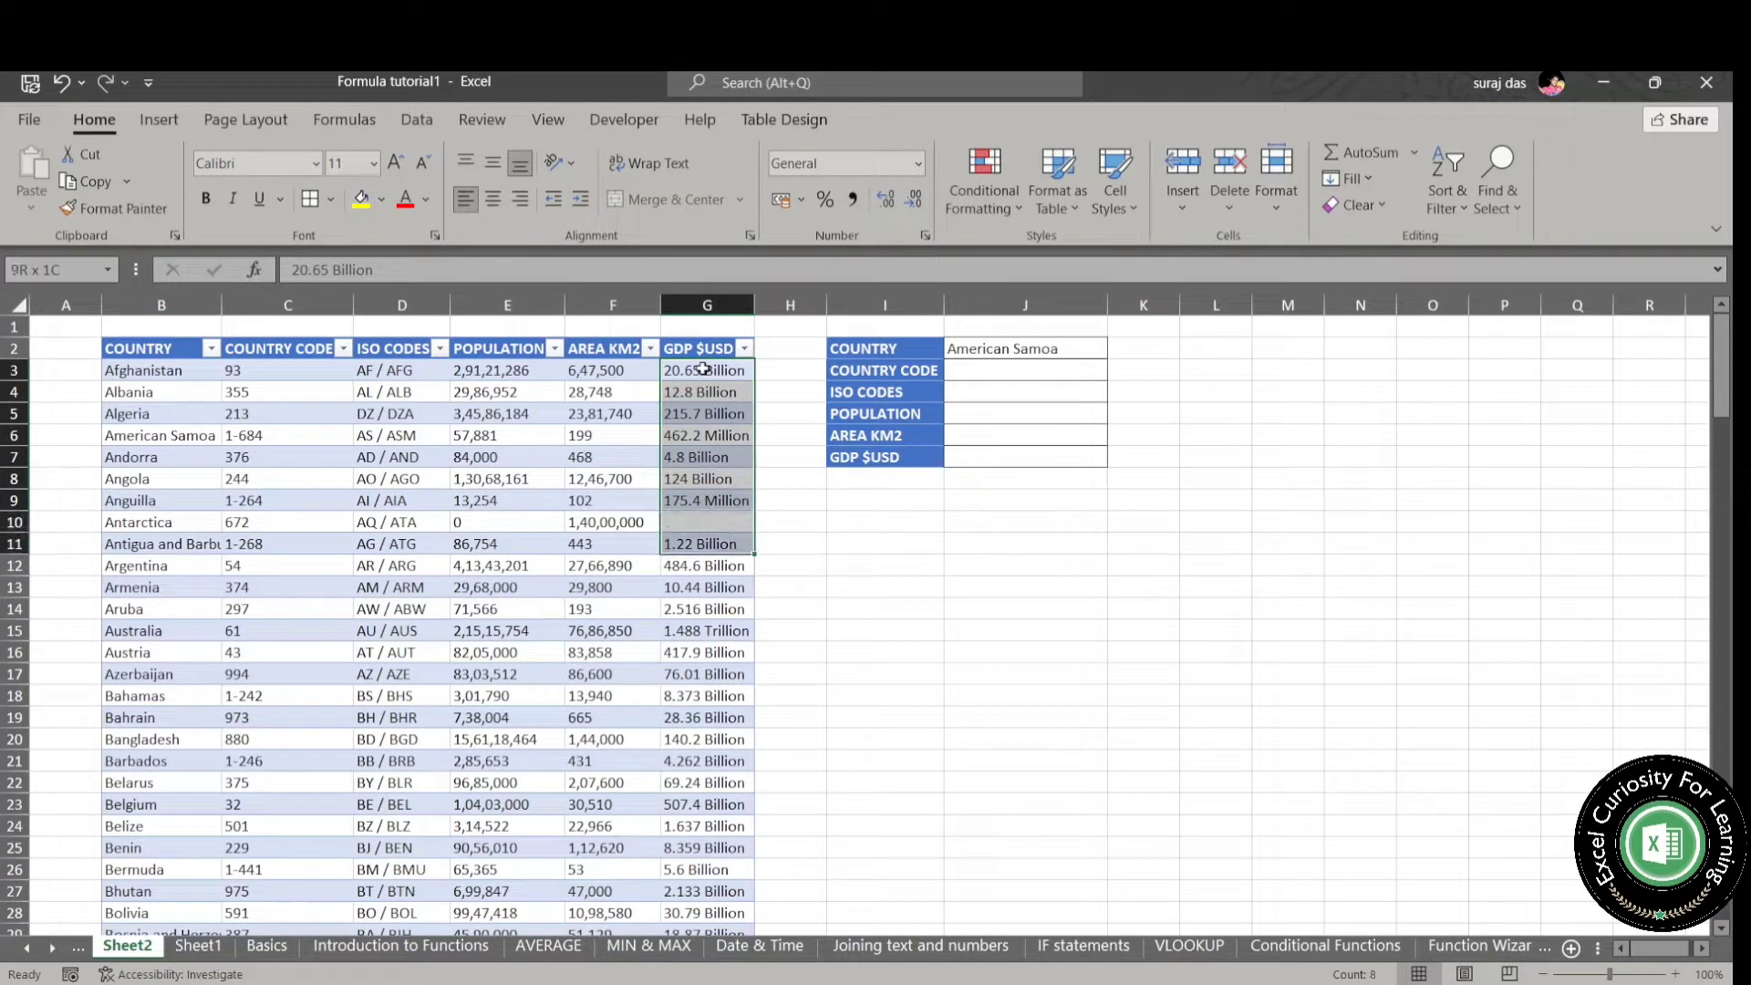
key(ctrl+shift+Down)
key(ctrl+shift+Up)
click(49, 264)
text(GDP)
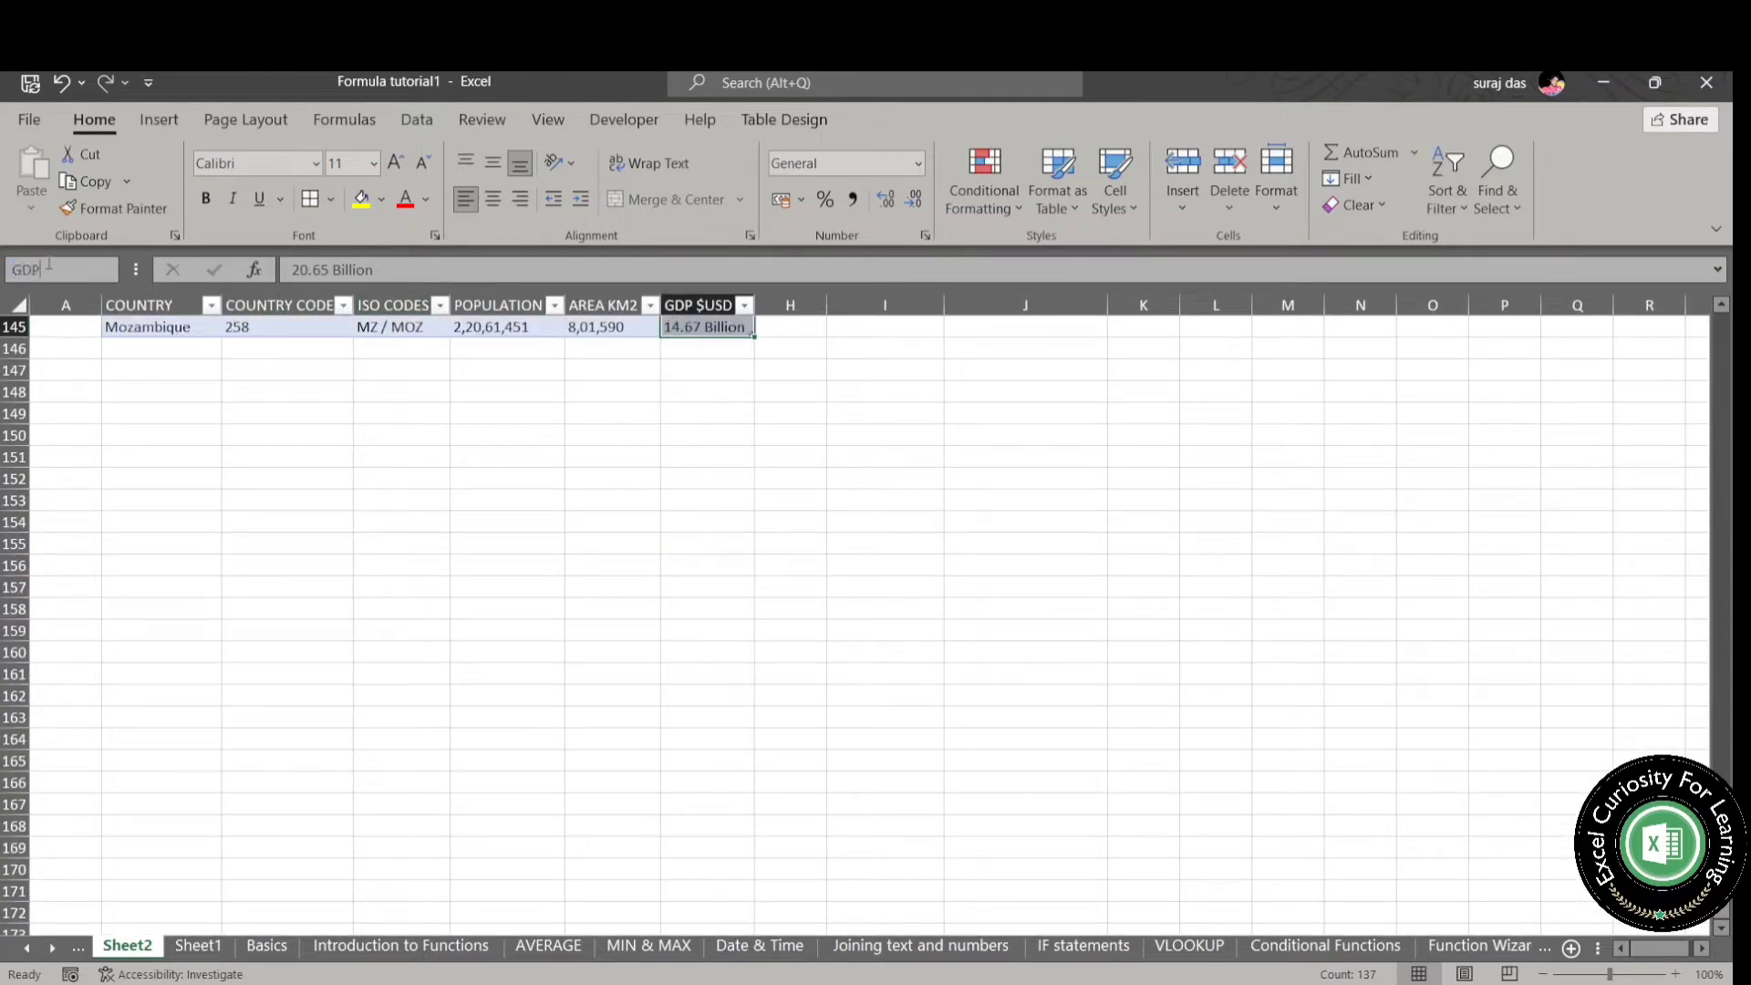
key(Return)
click(1062, 505)
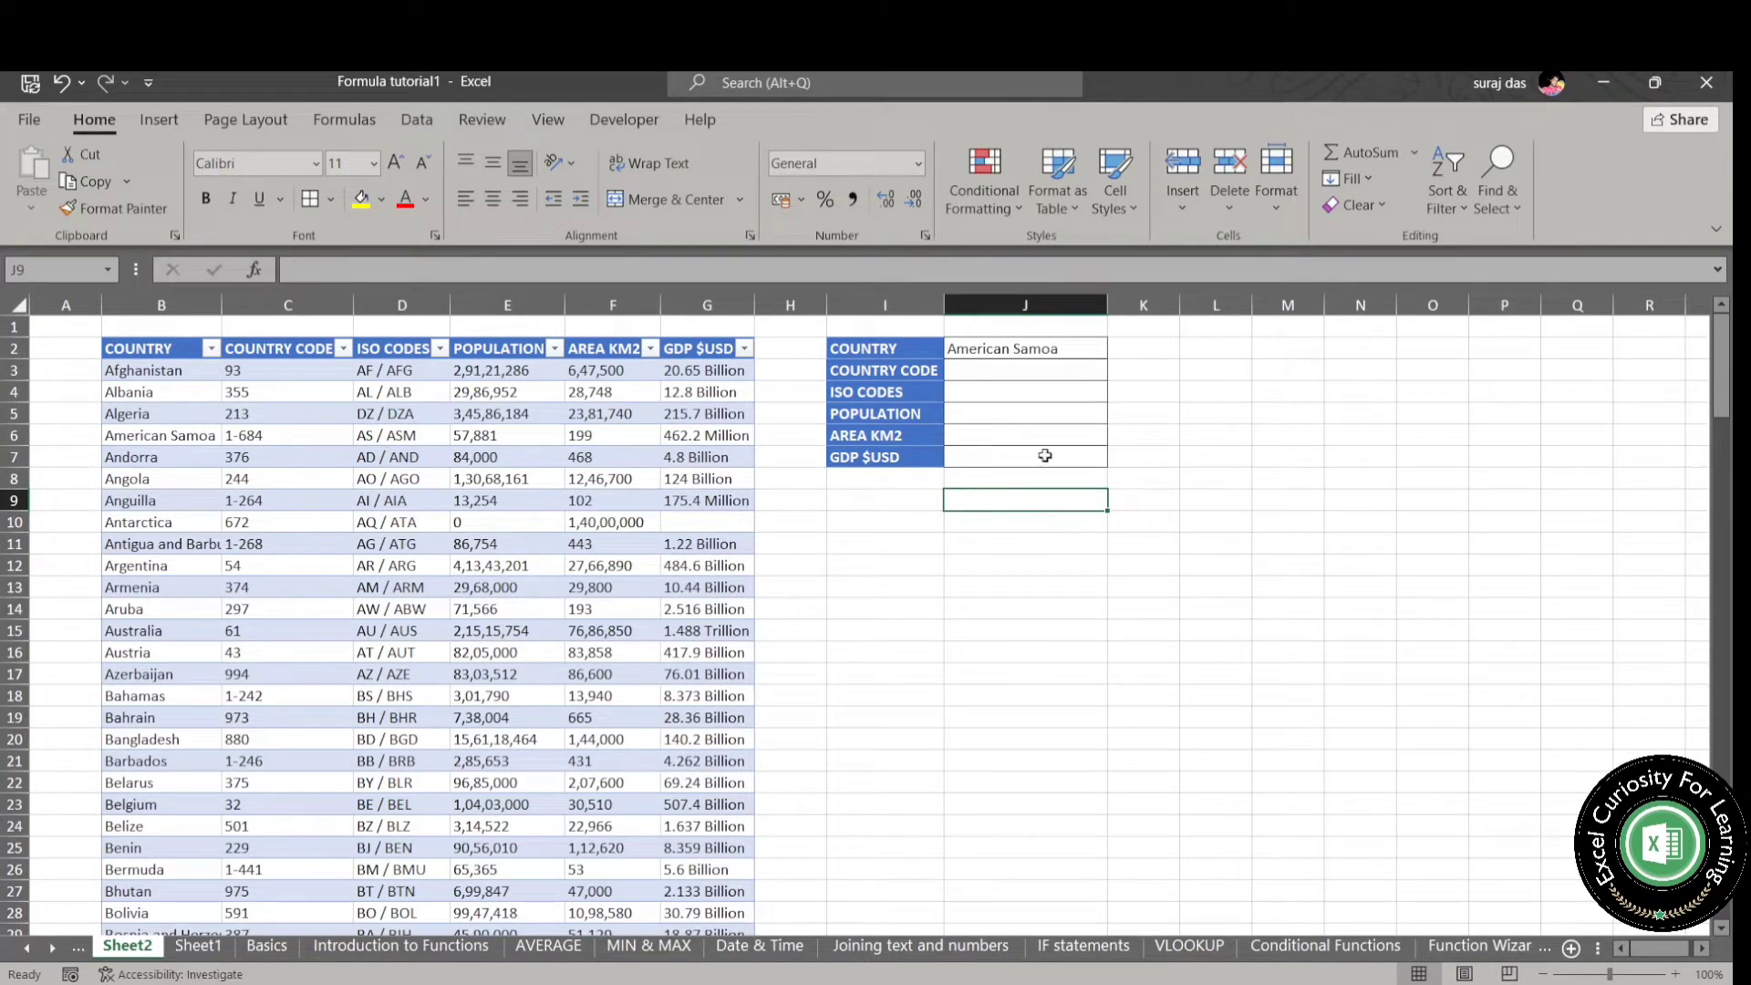
- Enter =XLOOKUP($J$2,Country,country_code) in J3 to return the selected country's code
click(1044, 373)
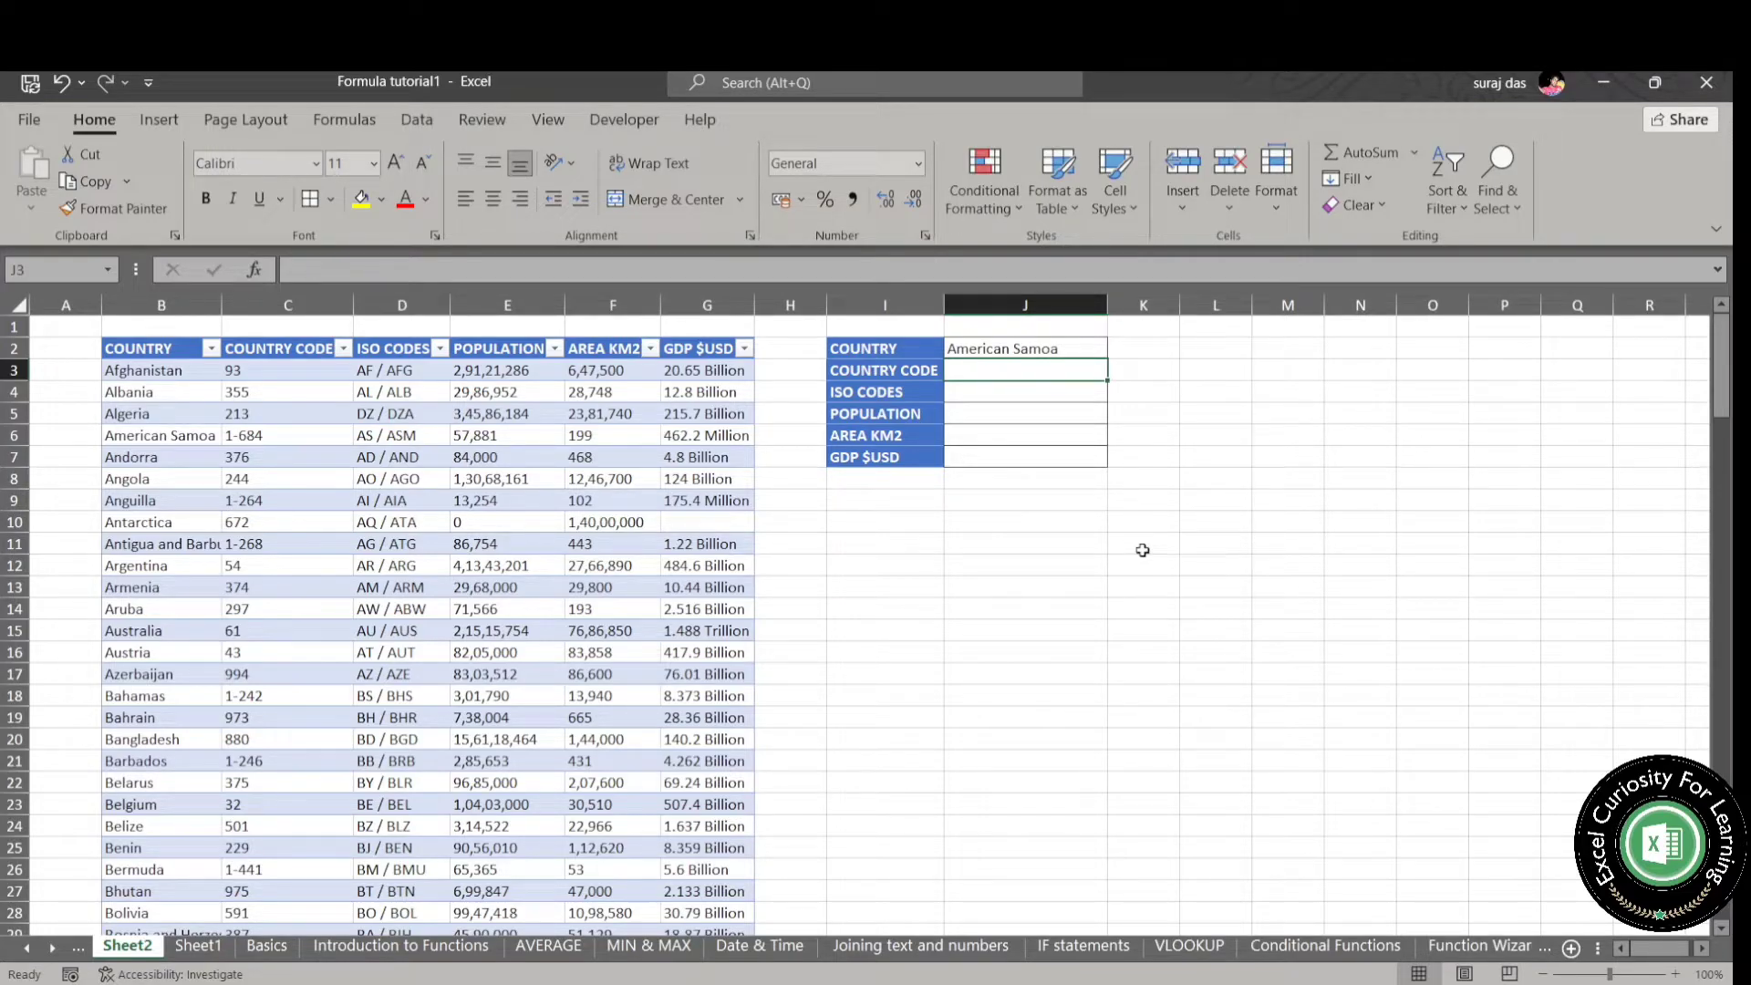
text(=XLOOKUP()
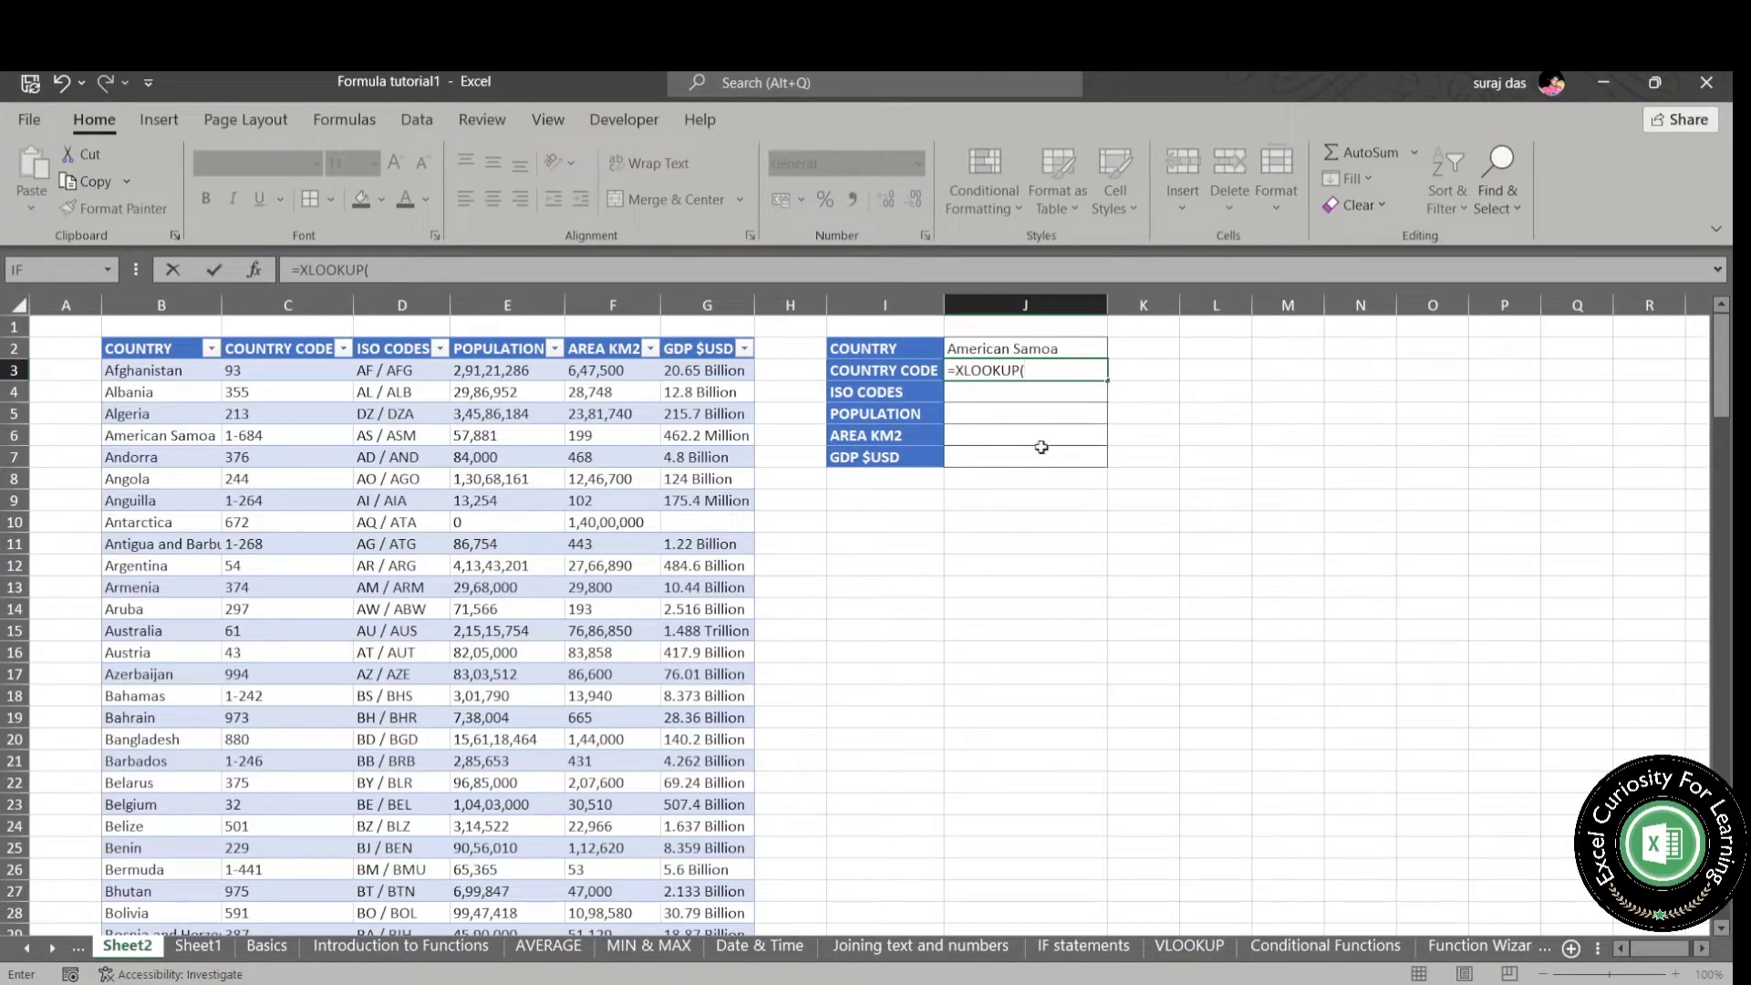
click(1049, 352)
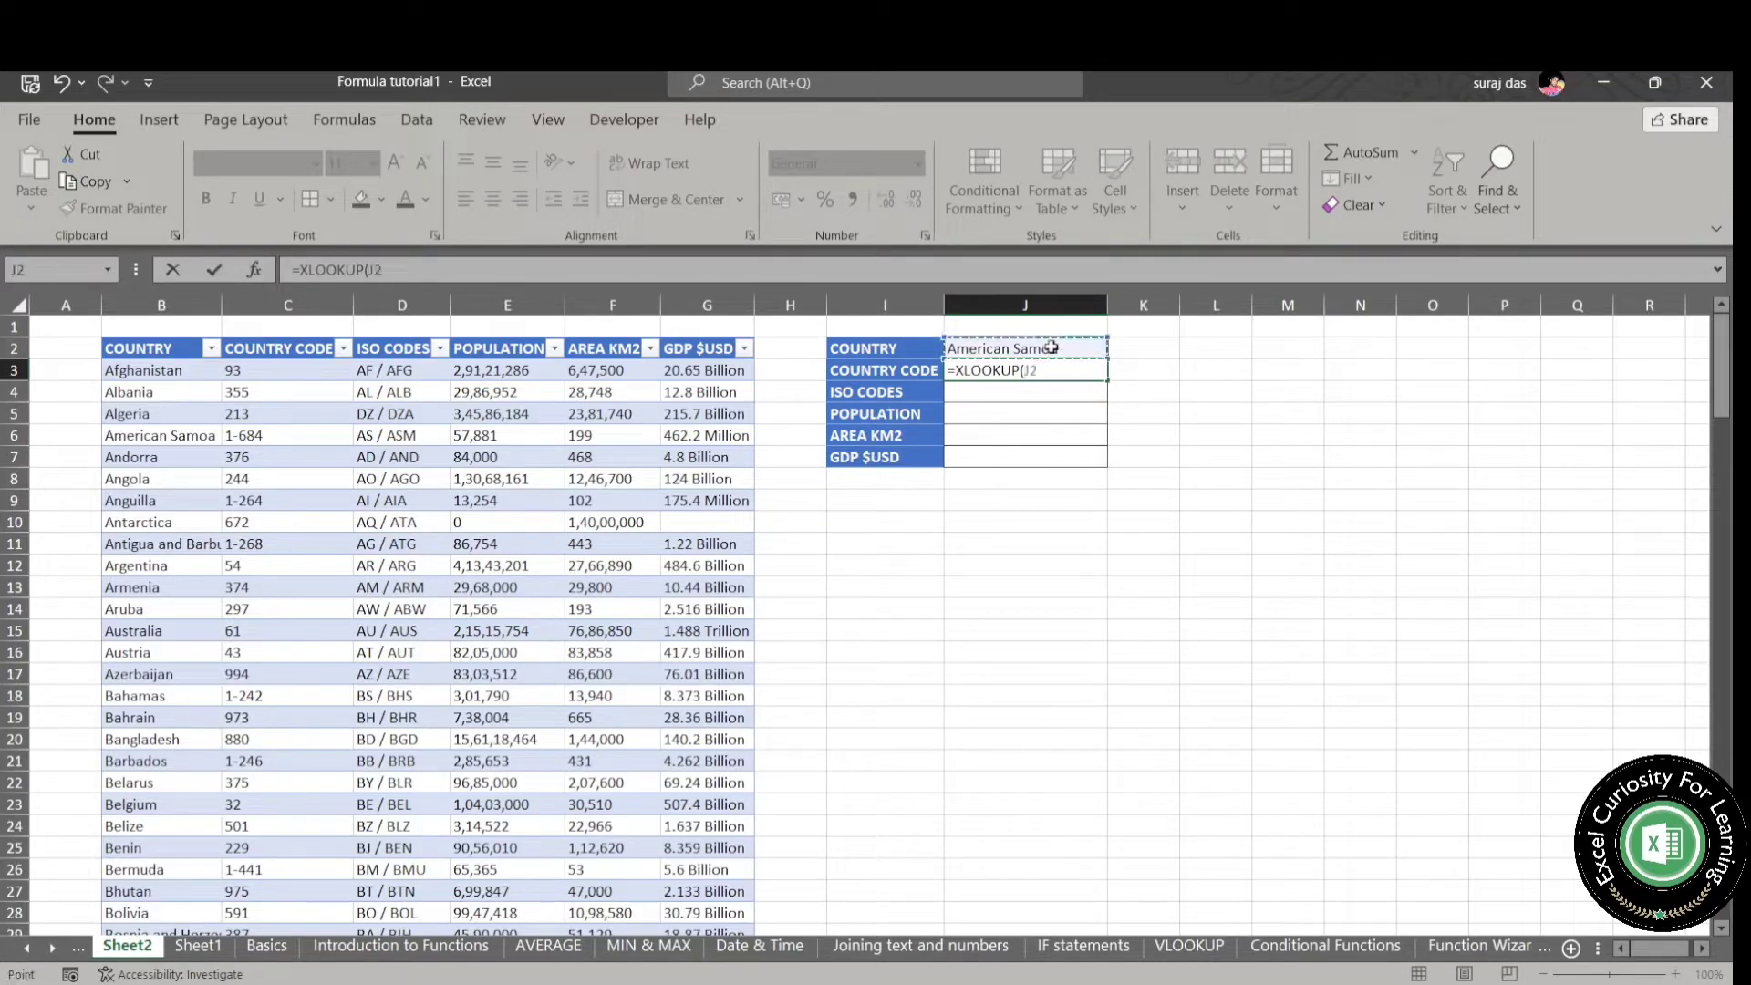
key(F4)
text(,)
text(C)
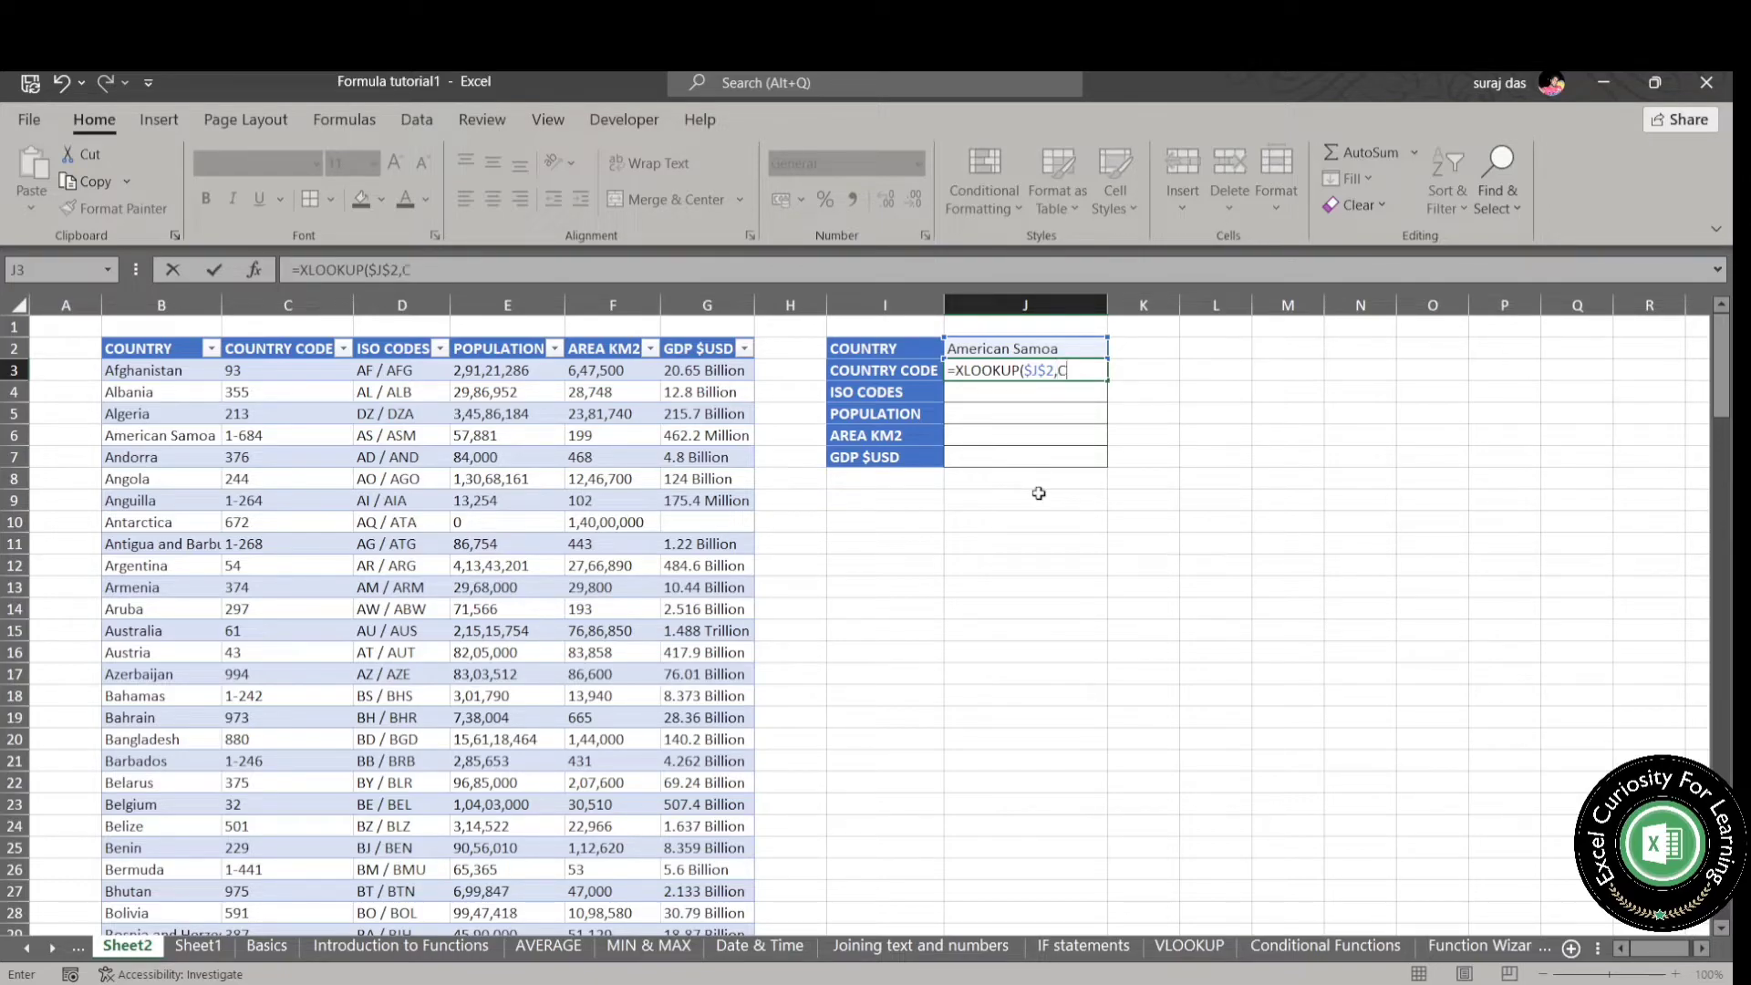
text(OUNTR)
key(Tab)
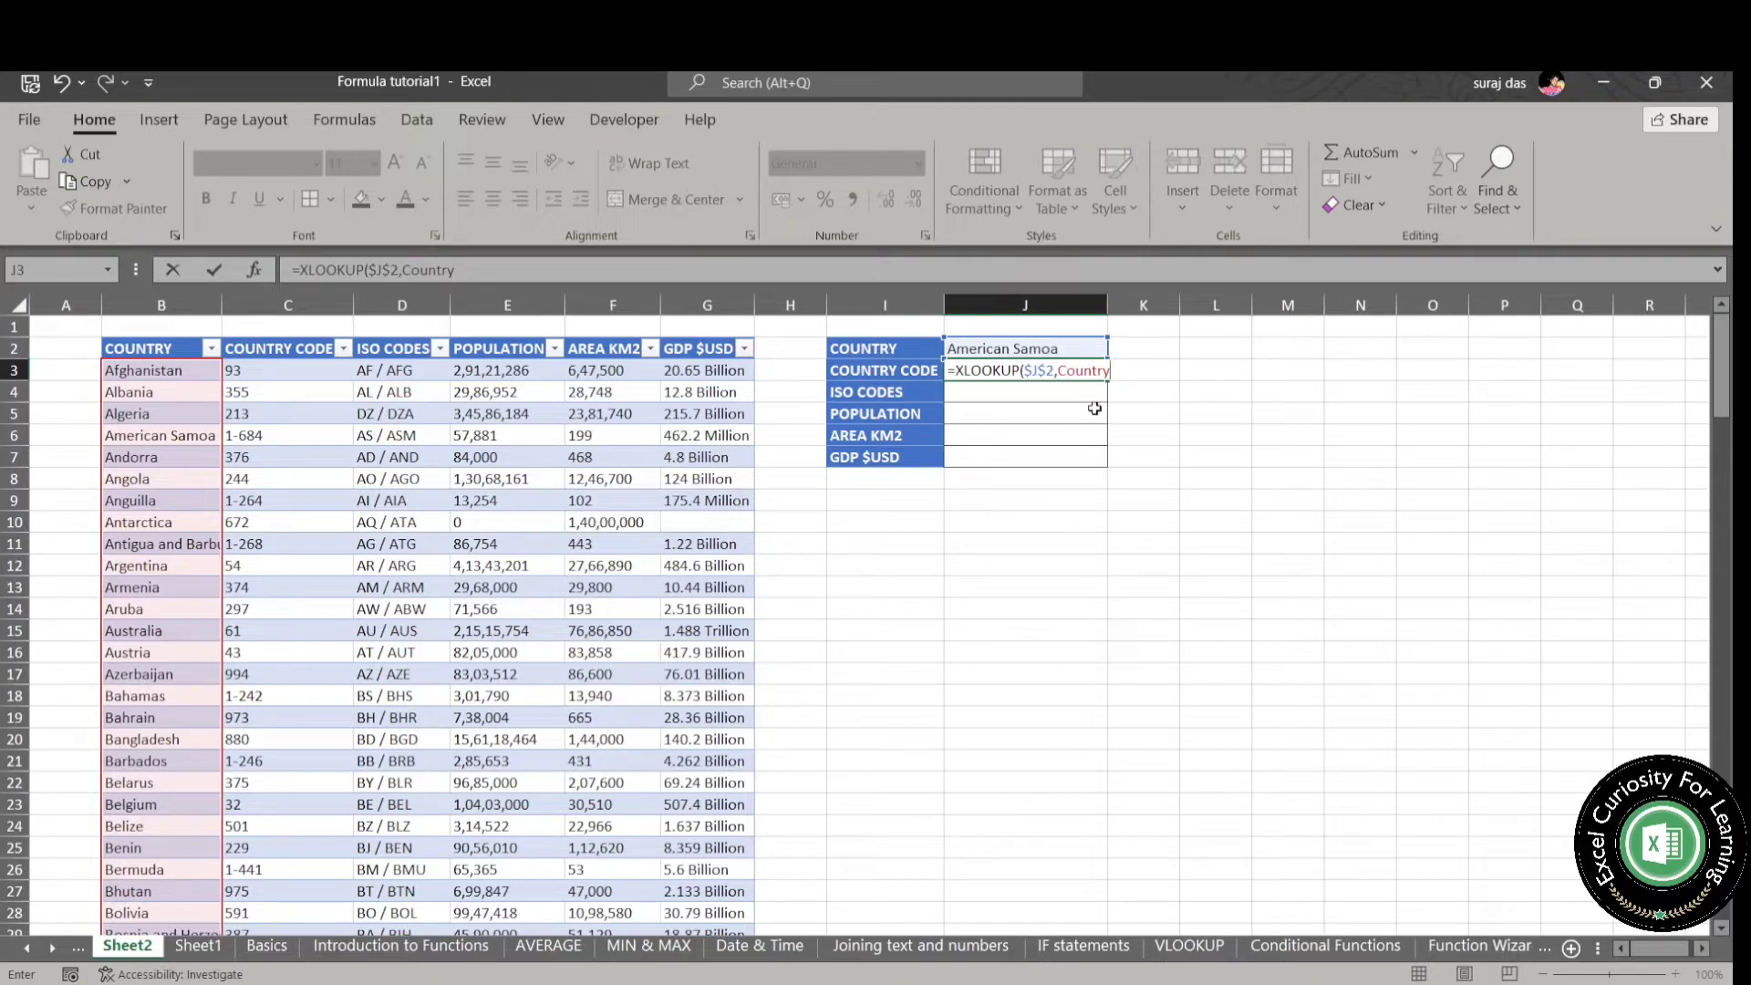
text(,)
text(COUNTRY)
key(Tab)
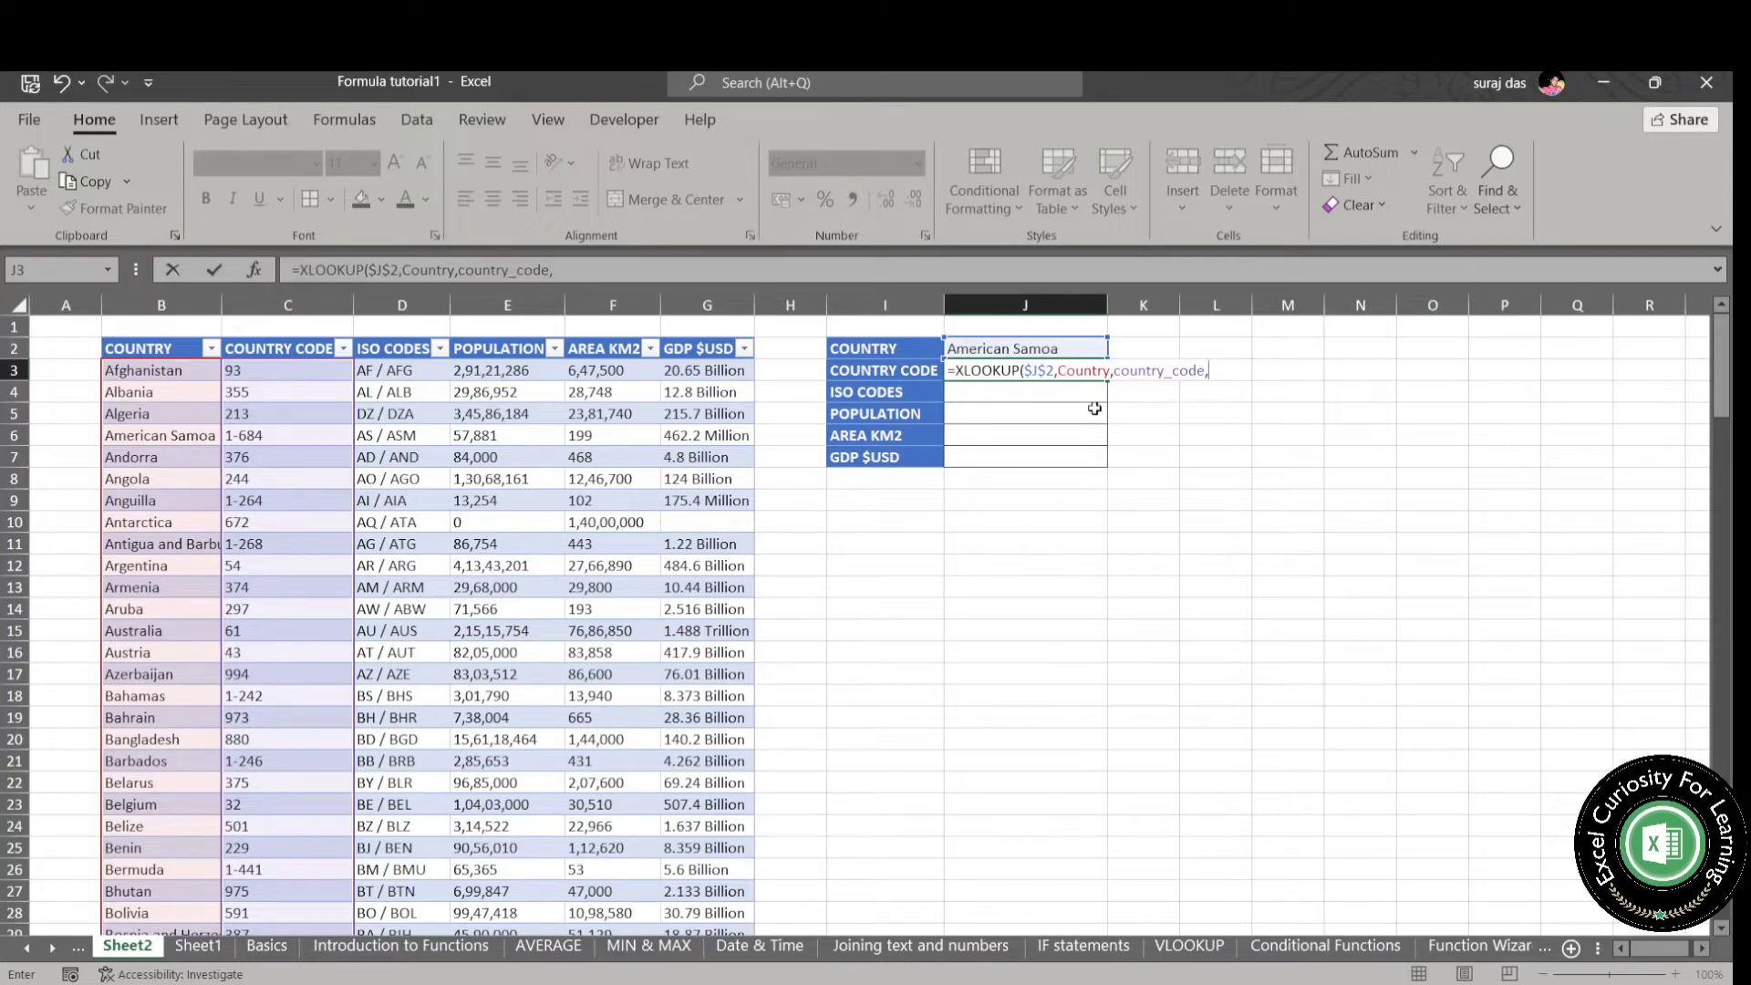
key(BackSpace)
key(Return)
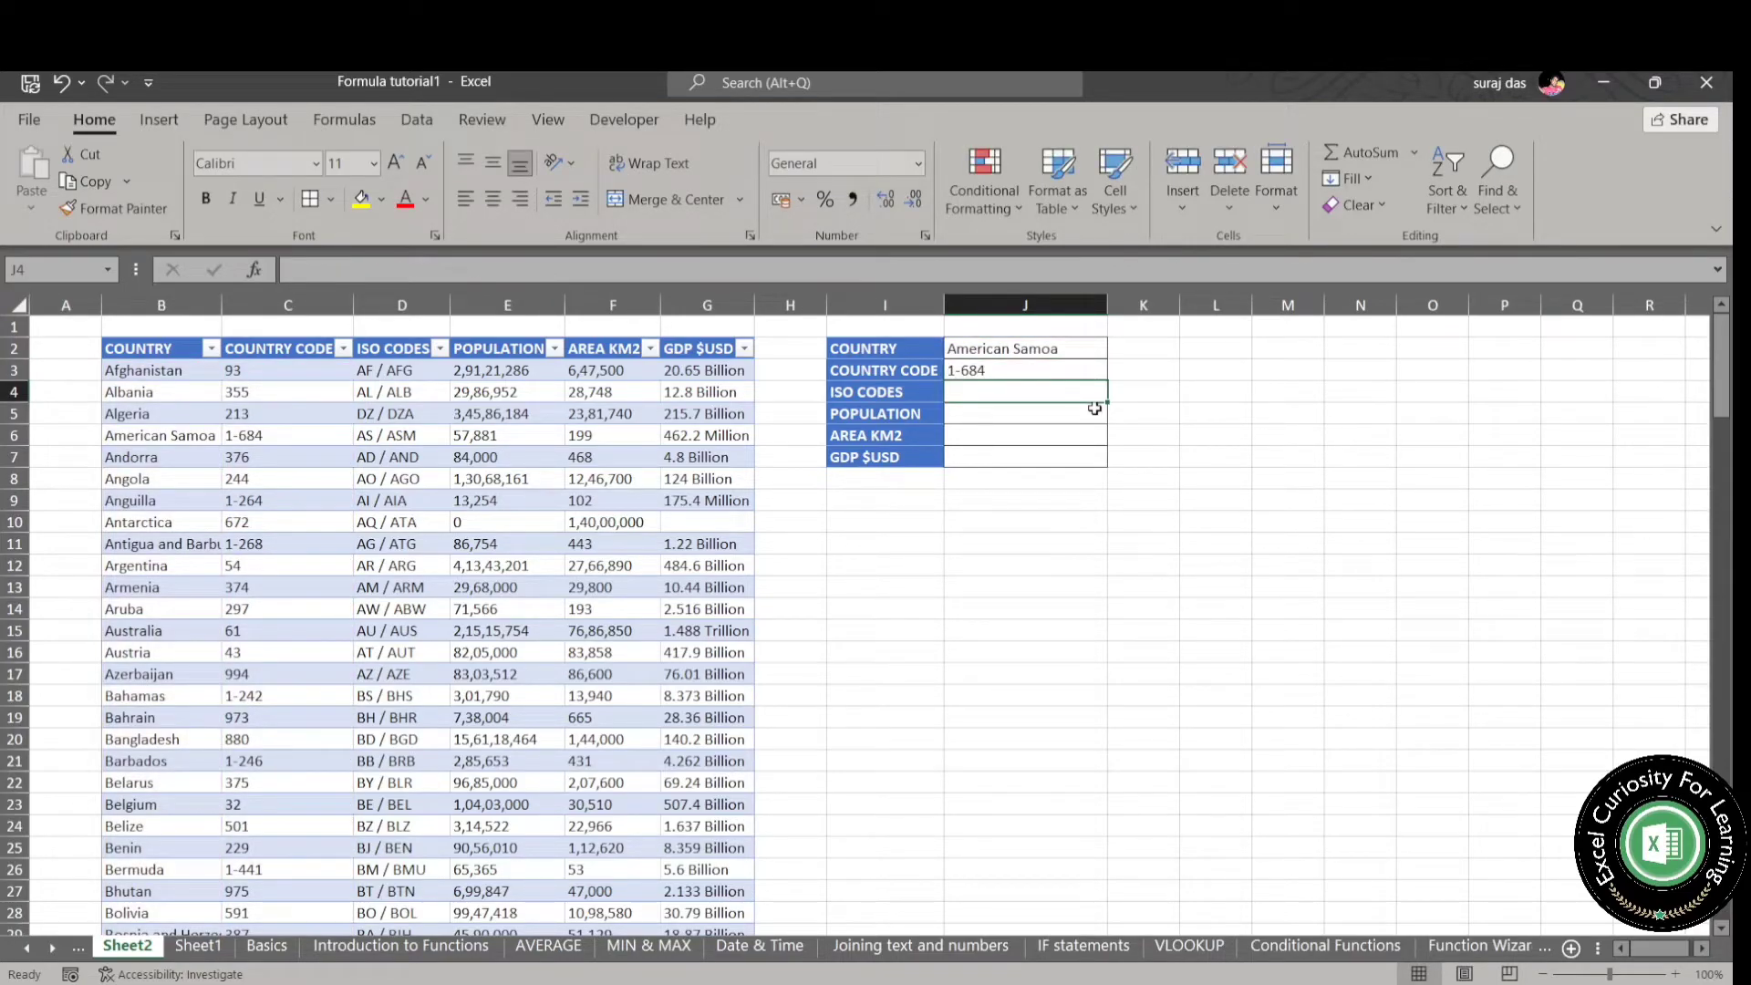
key(Up)
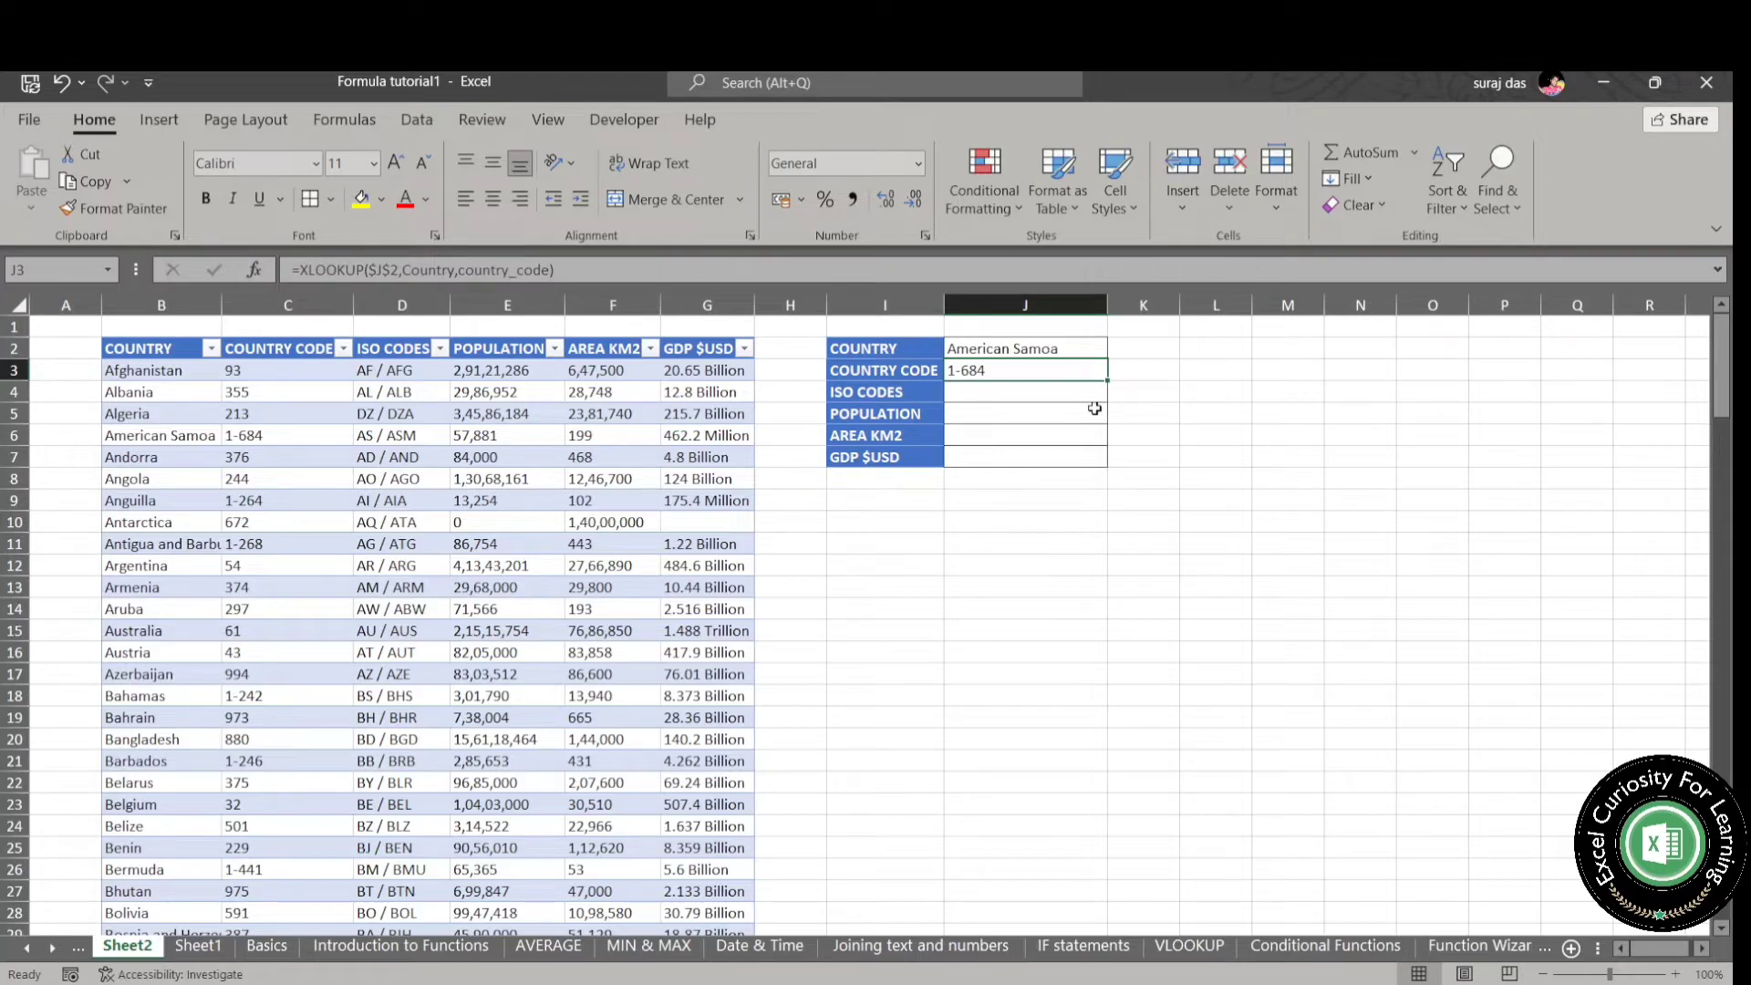
- Enter =XLOOKUP($J$2,Country,iso_code) in J4 to return the selected country's ISO code
click(987, 394)
text(=)
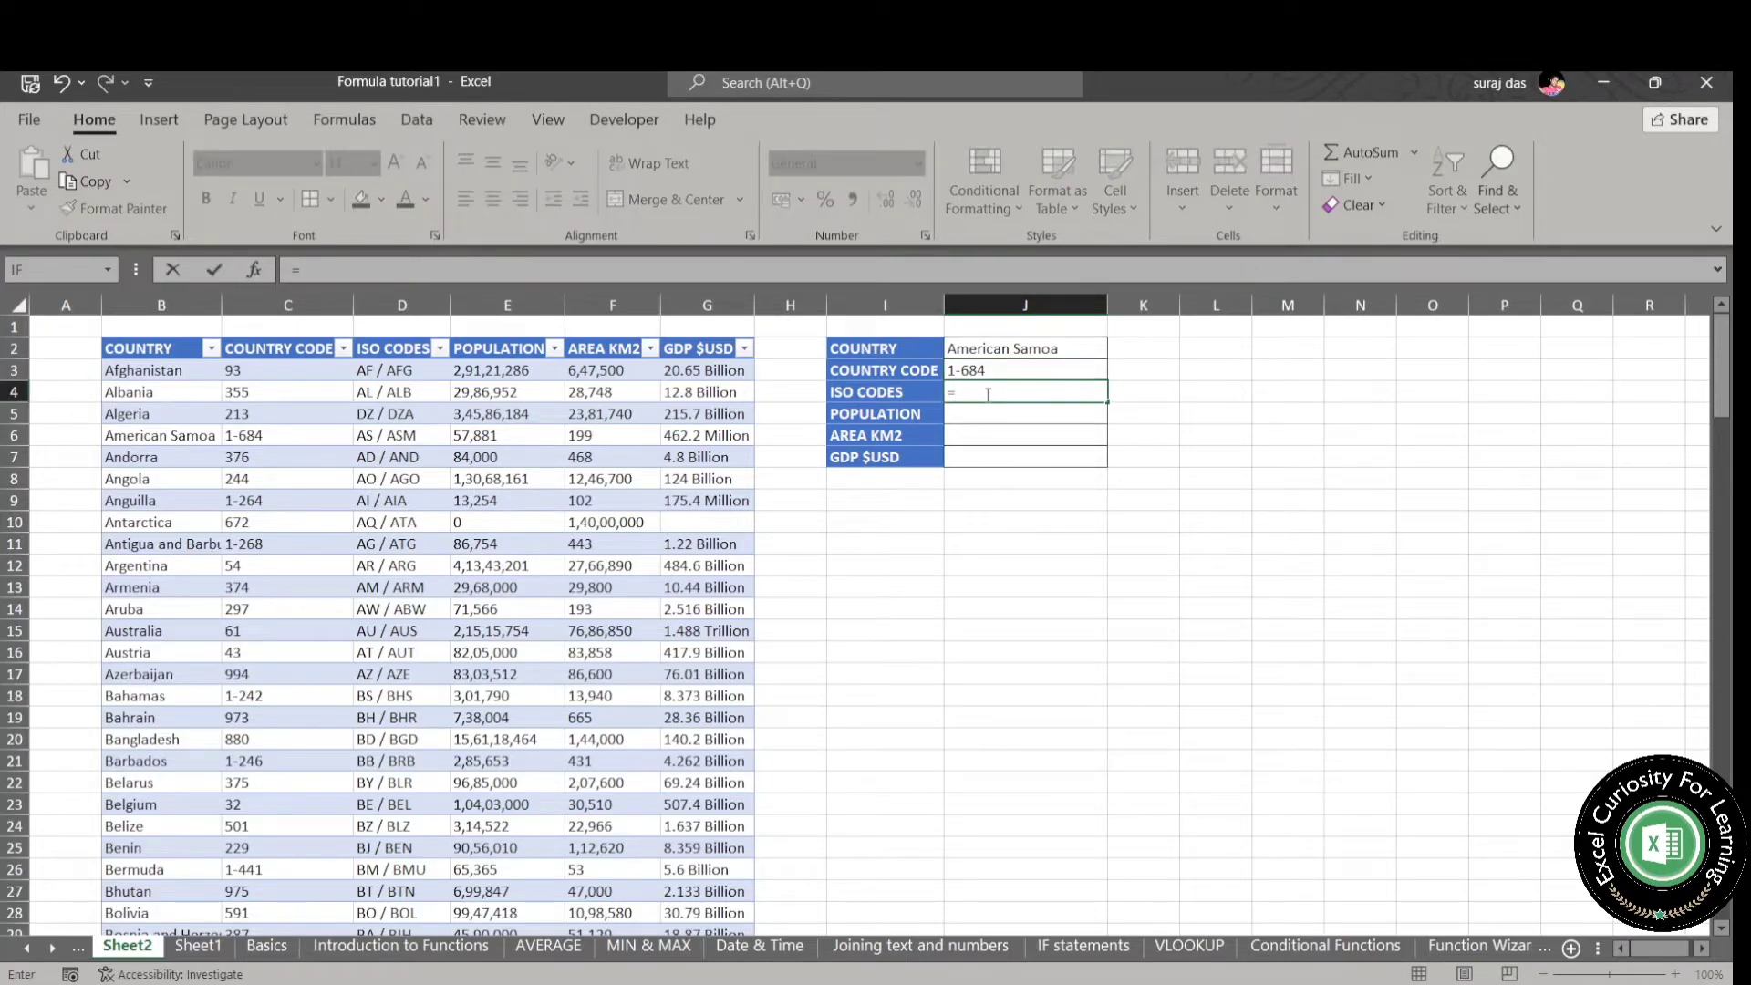
text(XL)
key(Tab)
click(1004, 351)
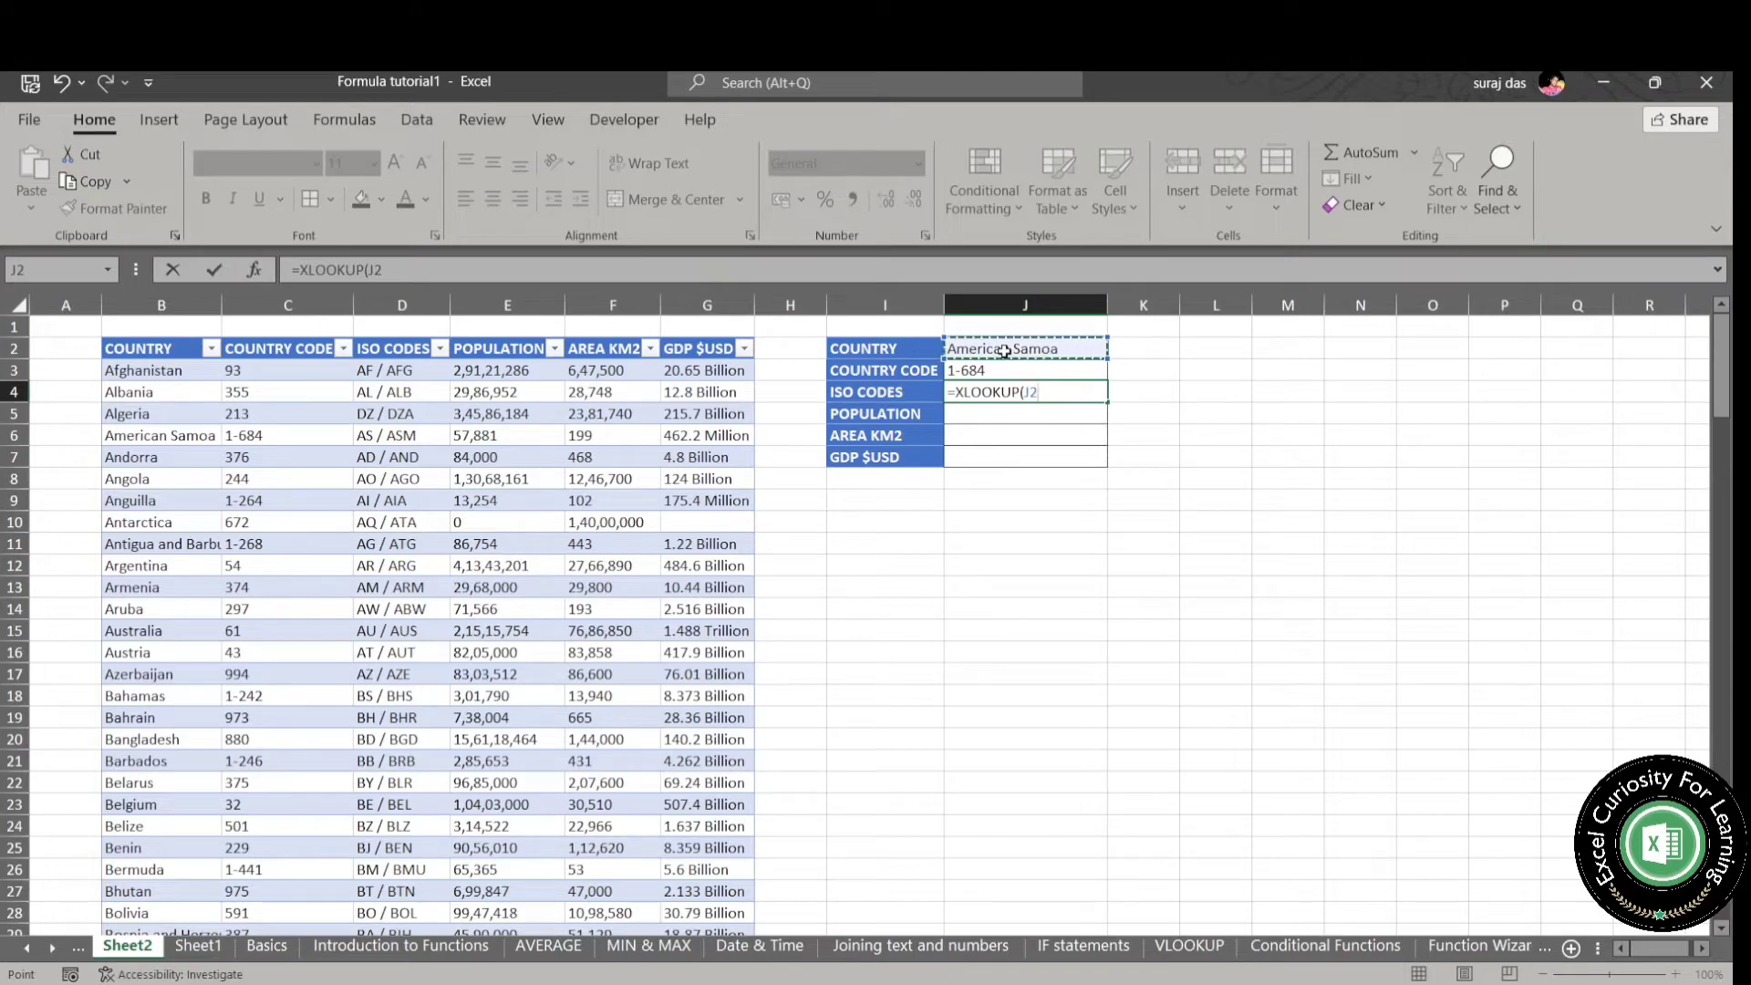
key(F4)
text(,COUNTR)
key(Tab)
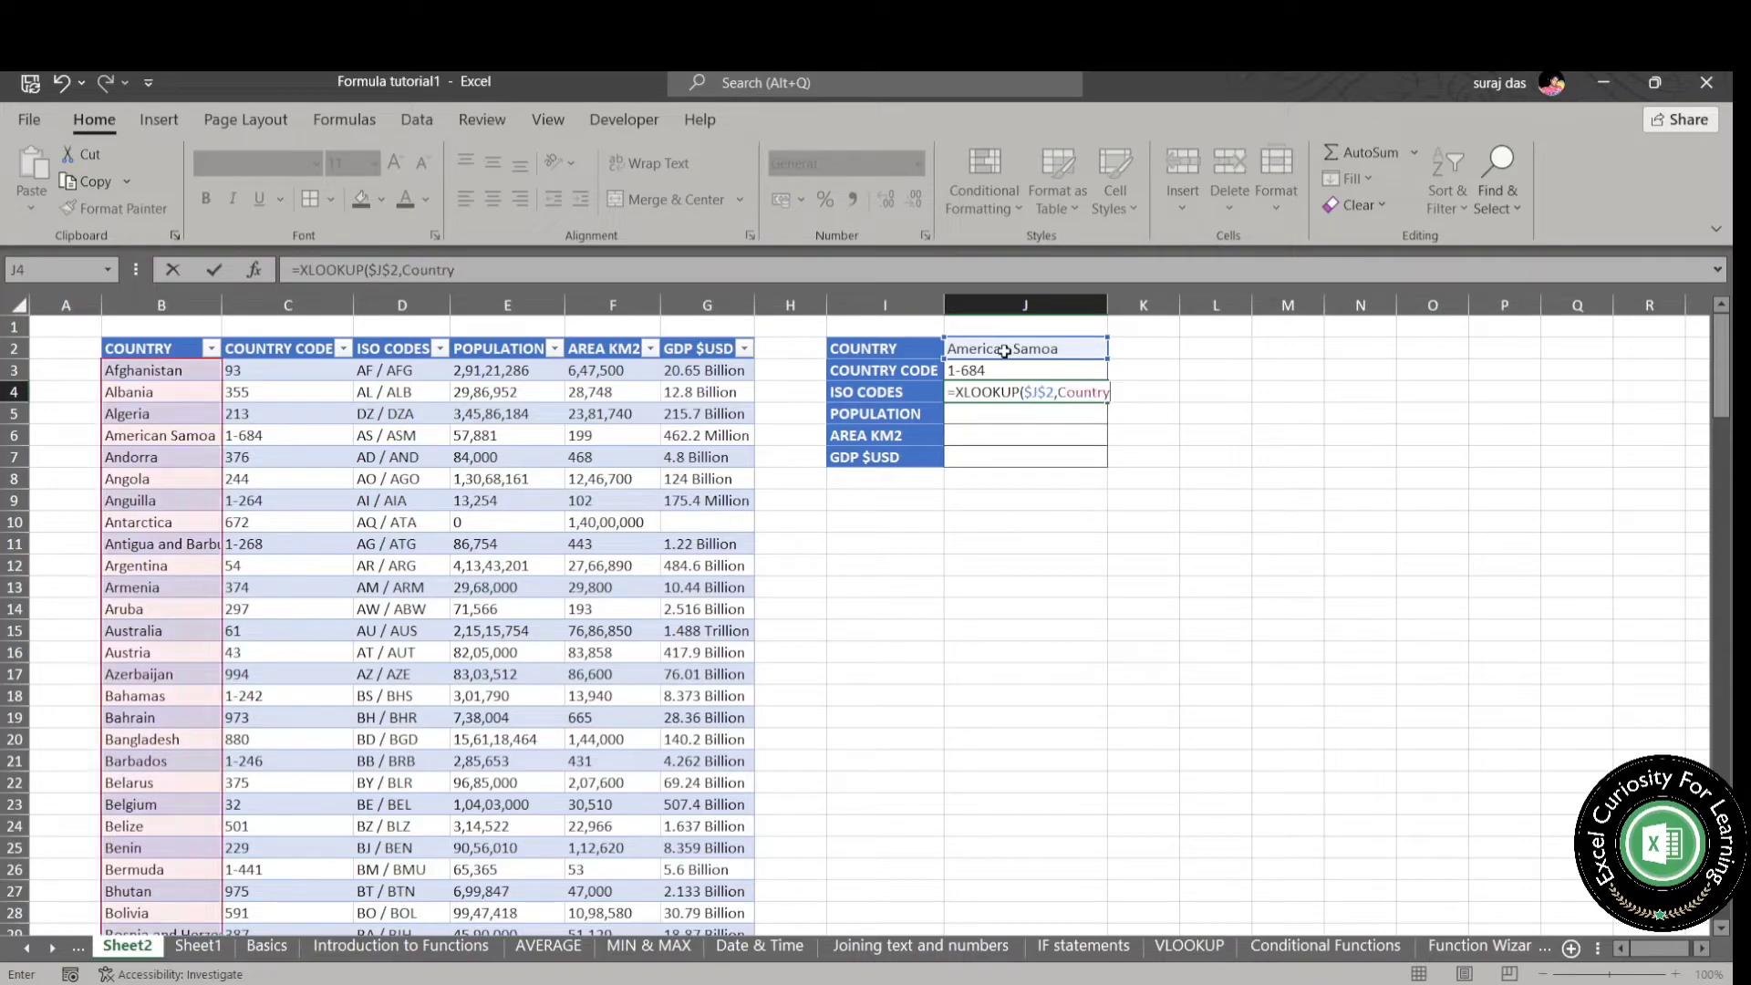
text(,ISO)
key(Tab)
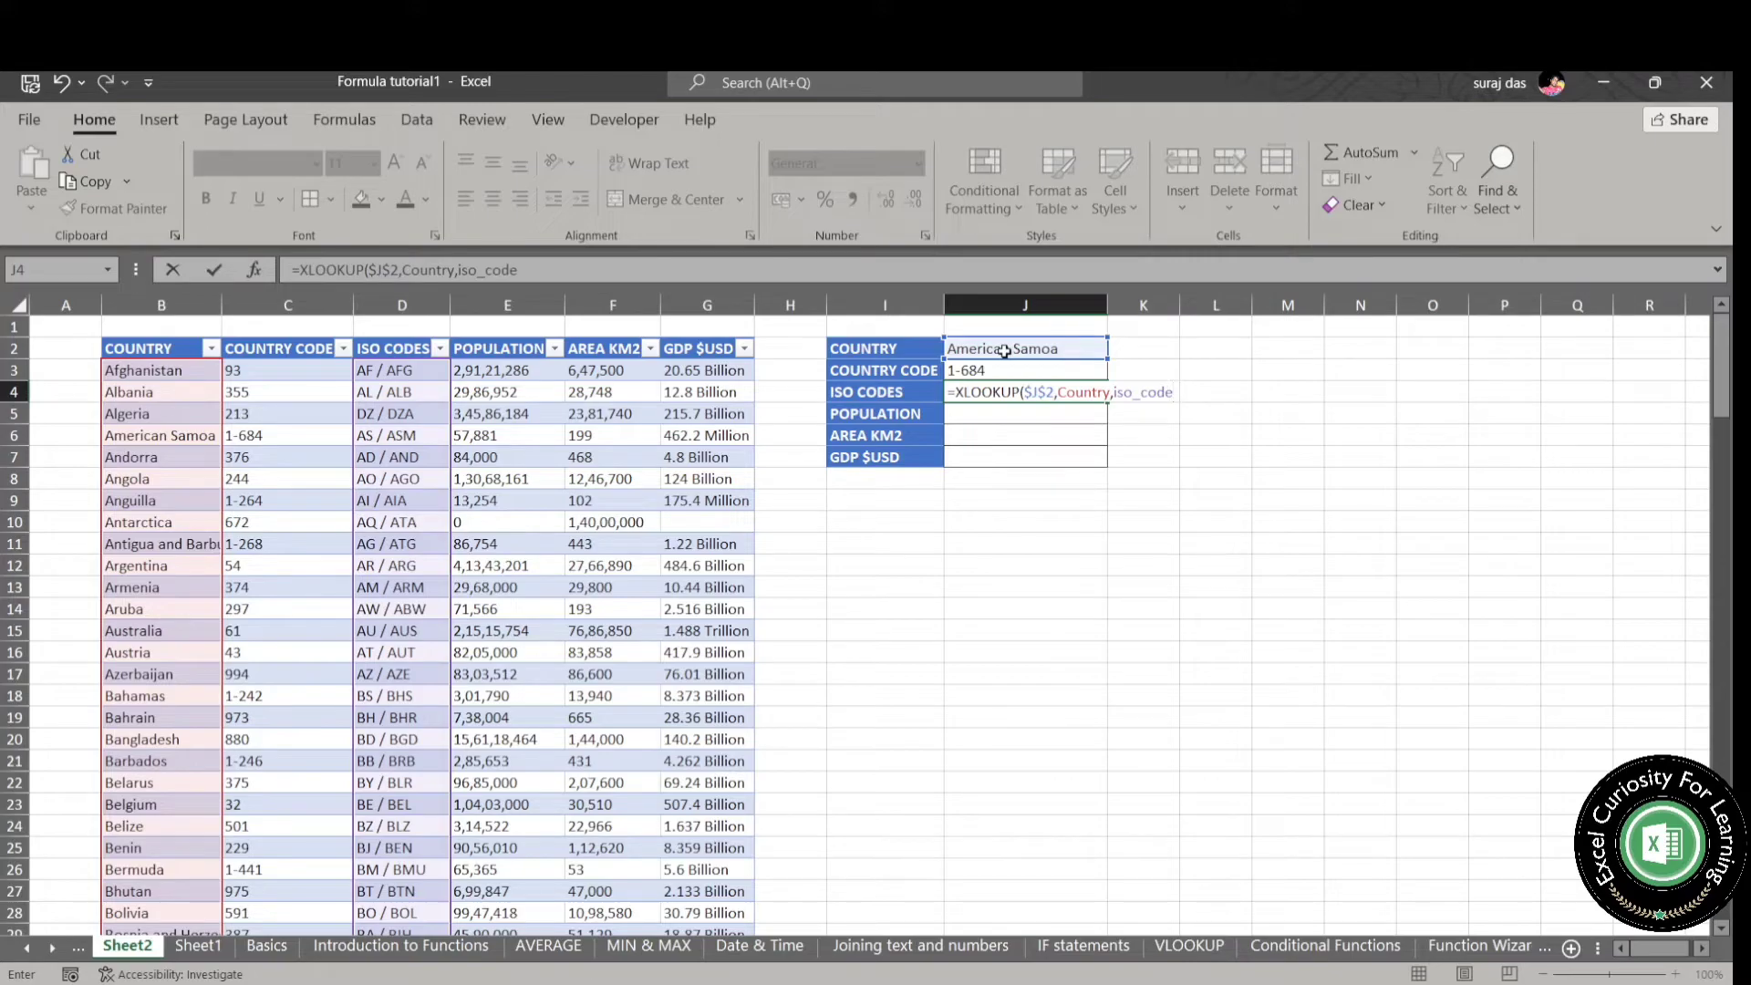
text())
key(Return)
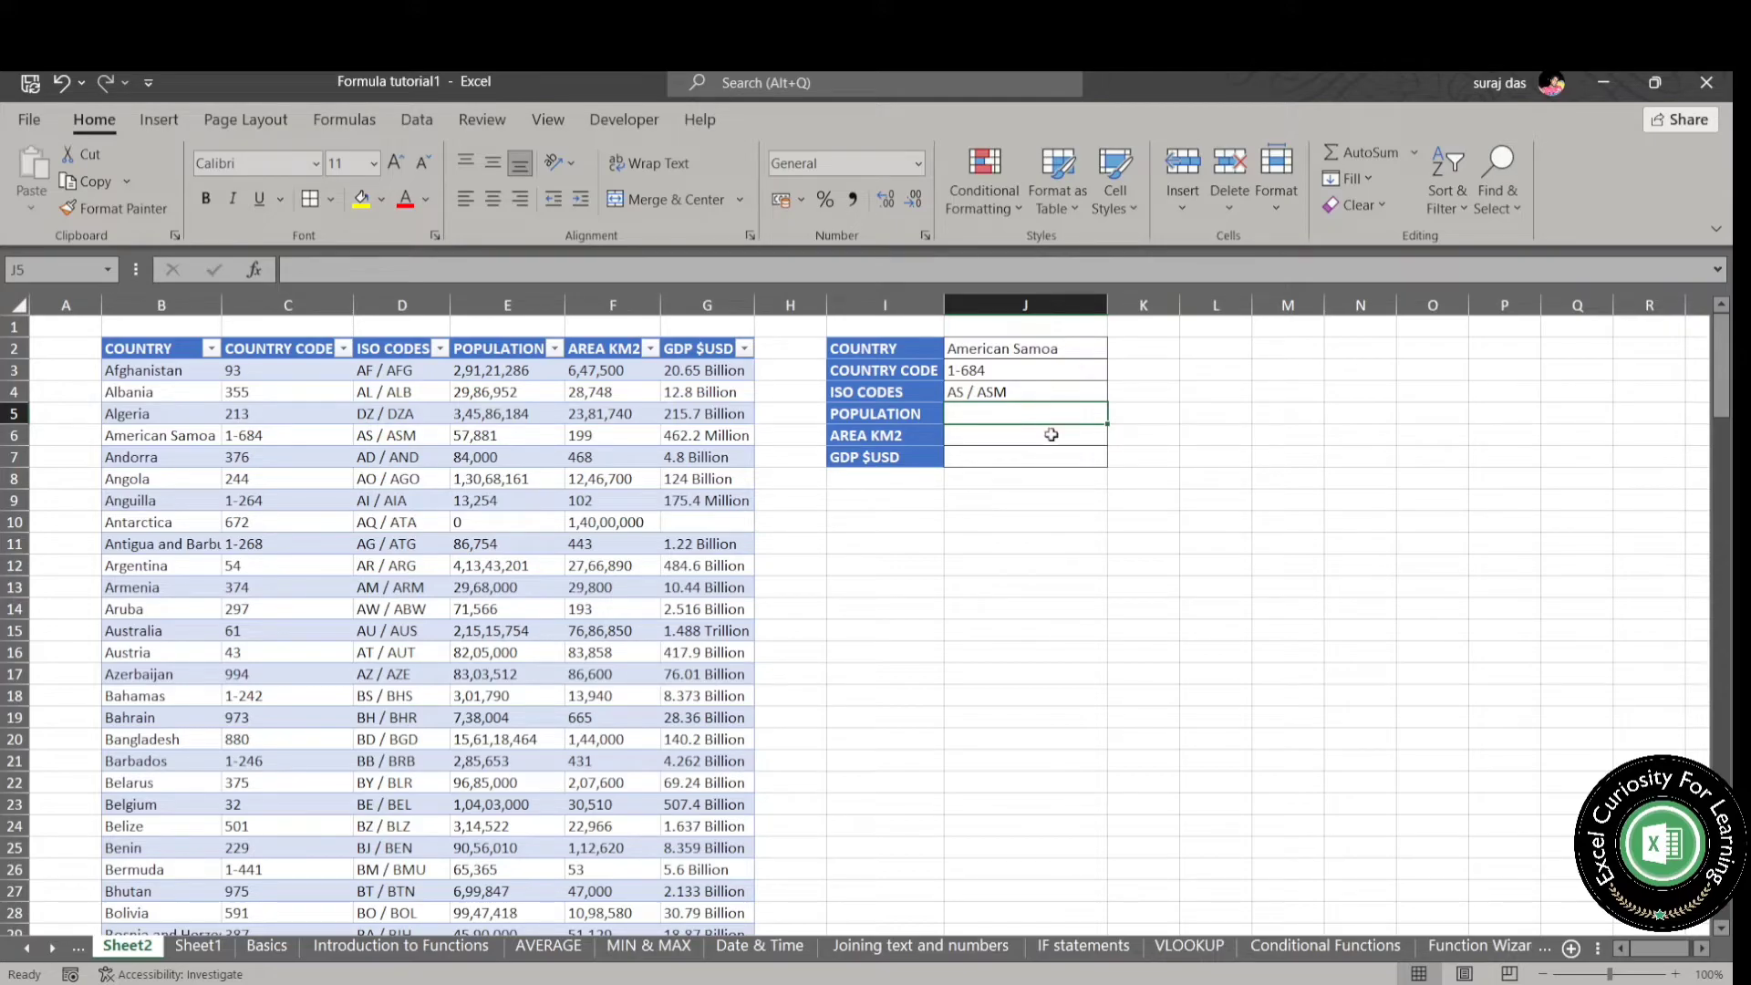
- Enter =XLOOKUP($J$2,Country,Population) in J5 to return the selected country's population
text(=XLOOKUP()
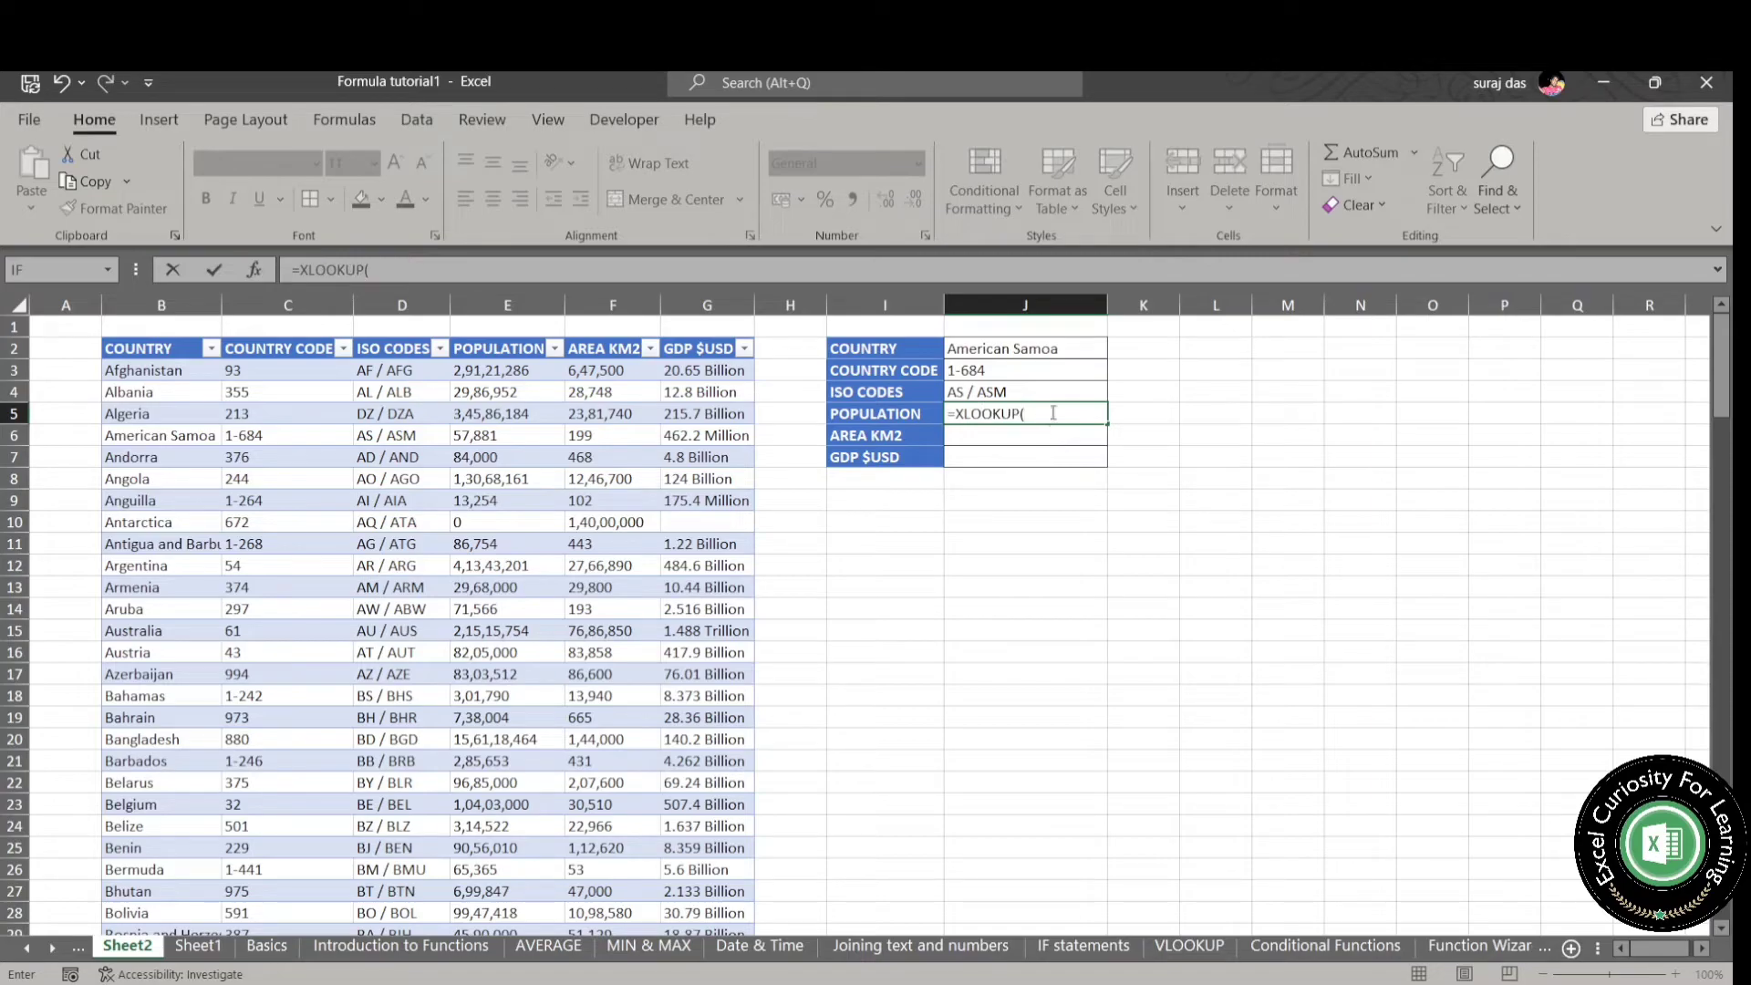
click(1070, 354)
key(F4)
text(,CO)
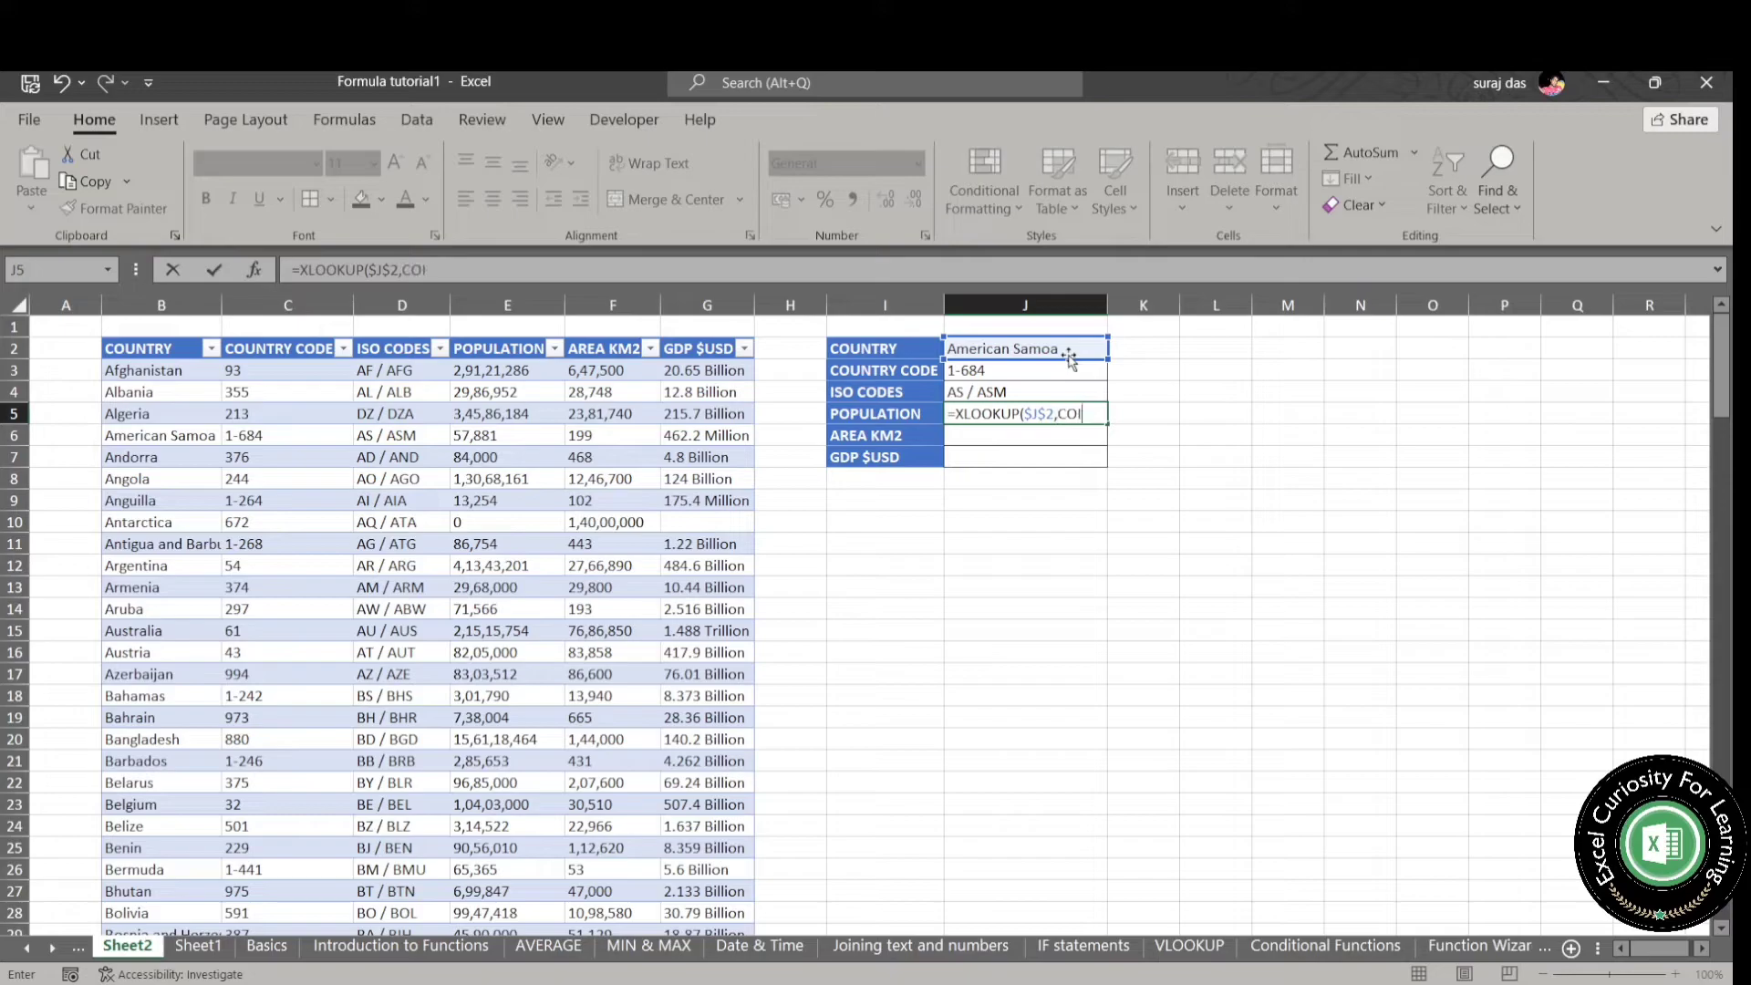
text(UN)
text(TRY)
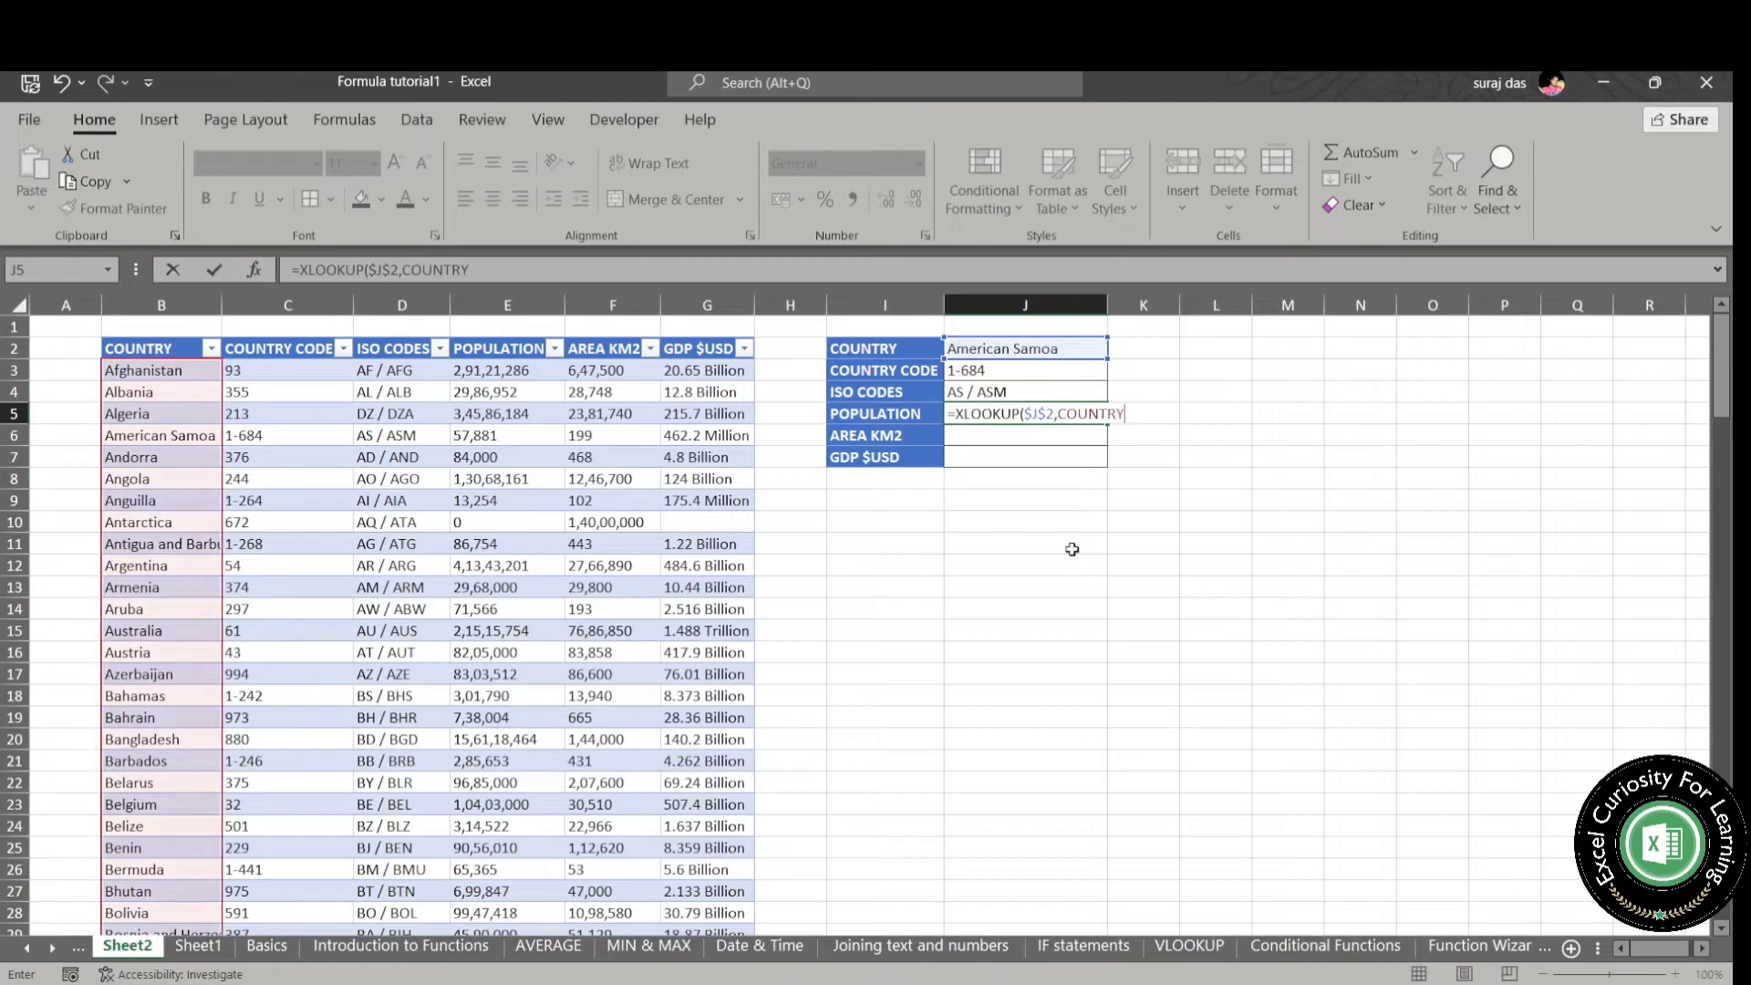
key(Tab)
text(,Population)
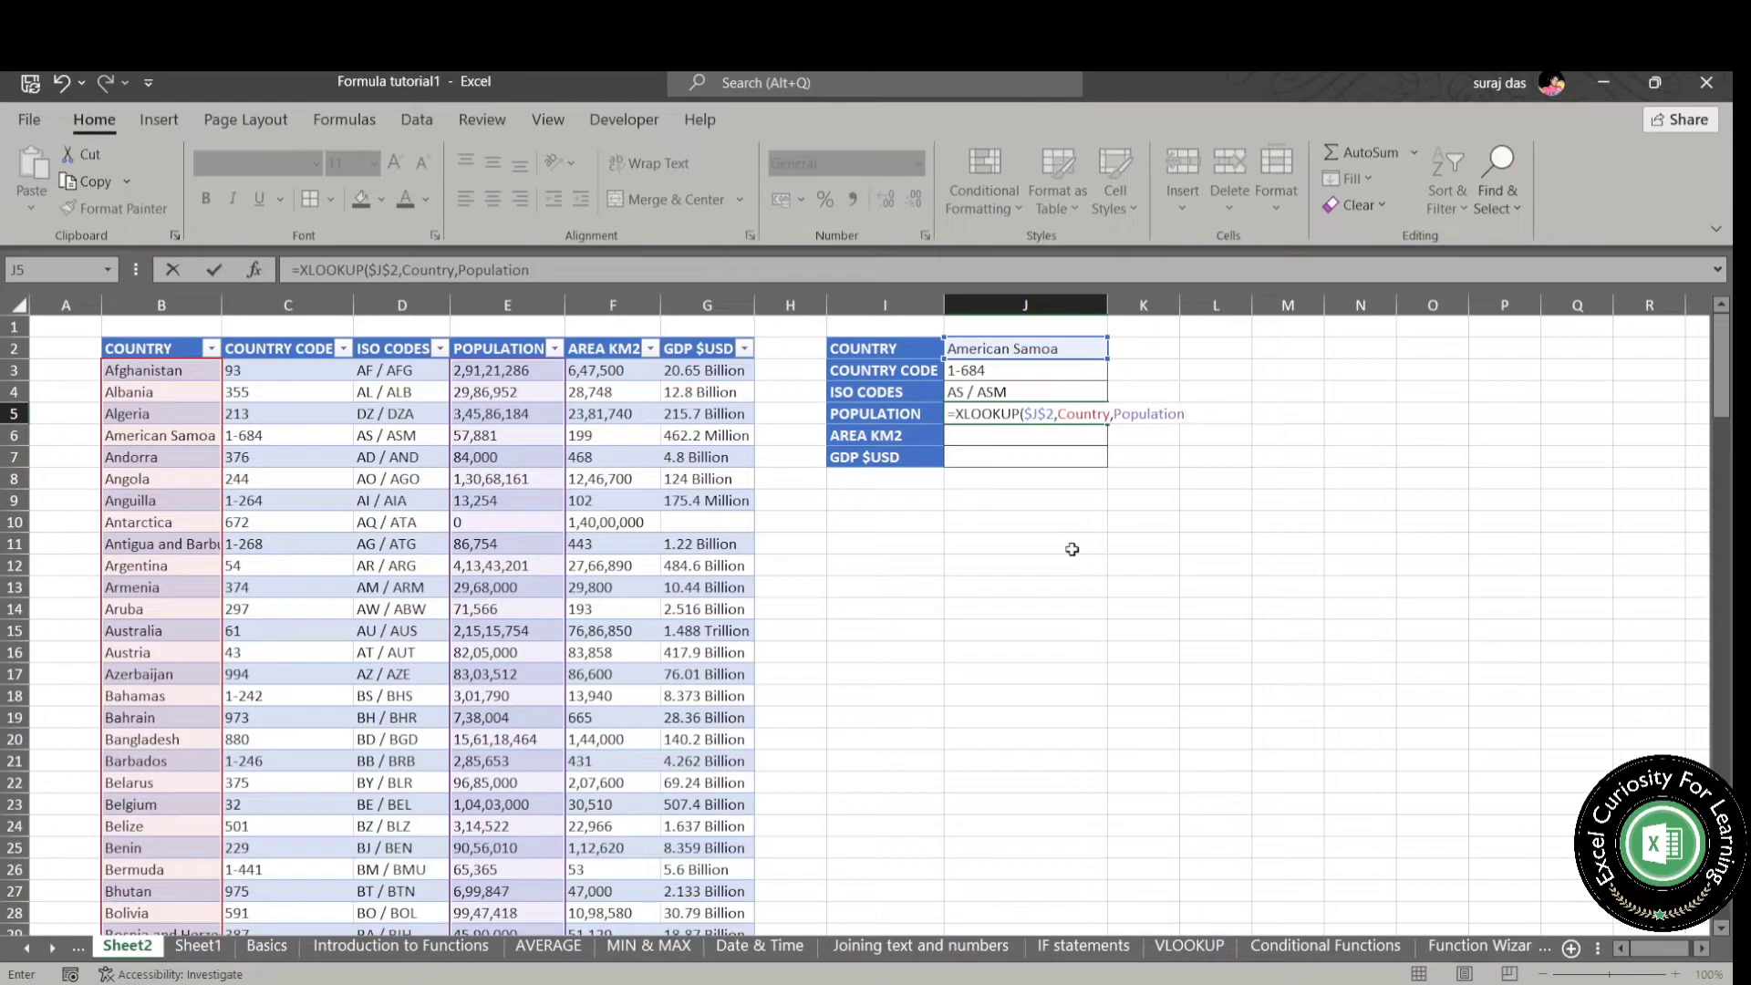
text())
key(Return)
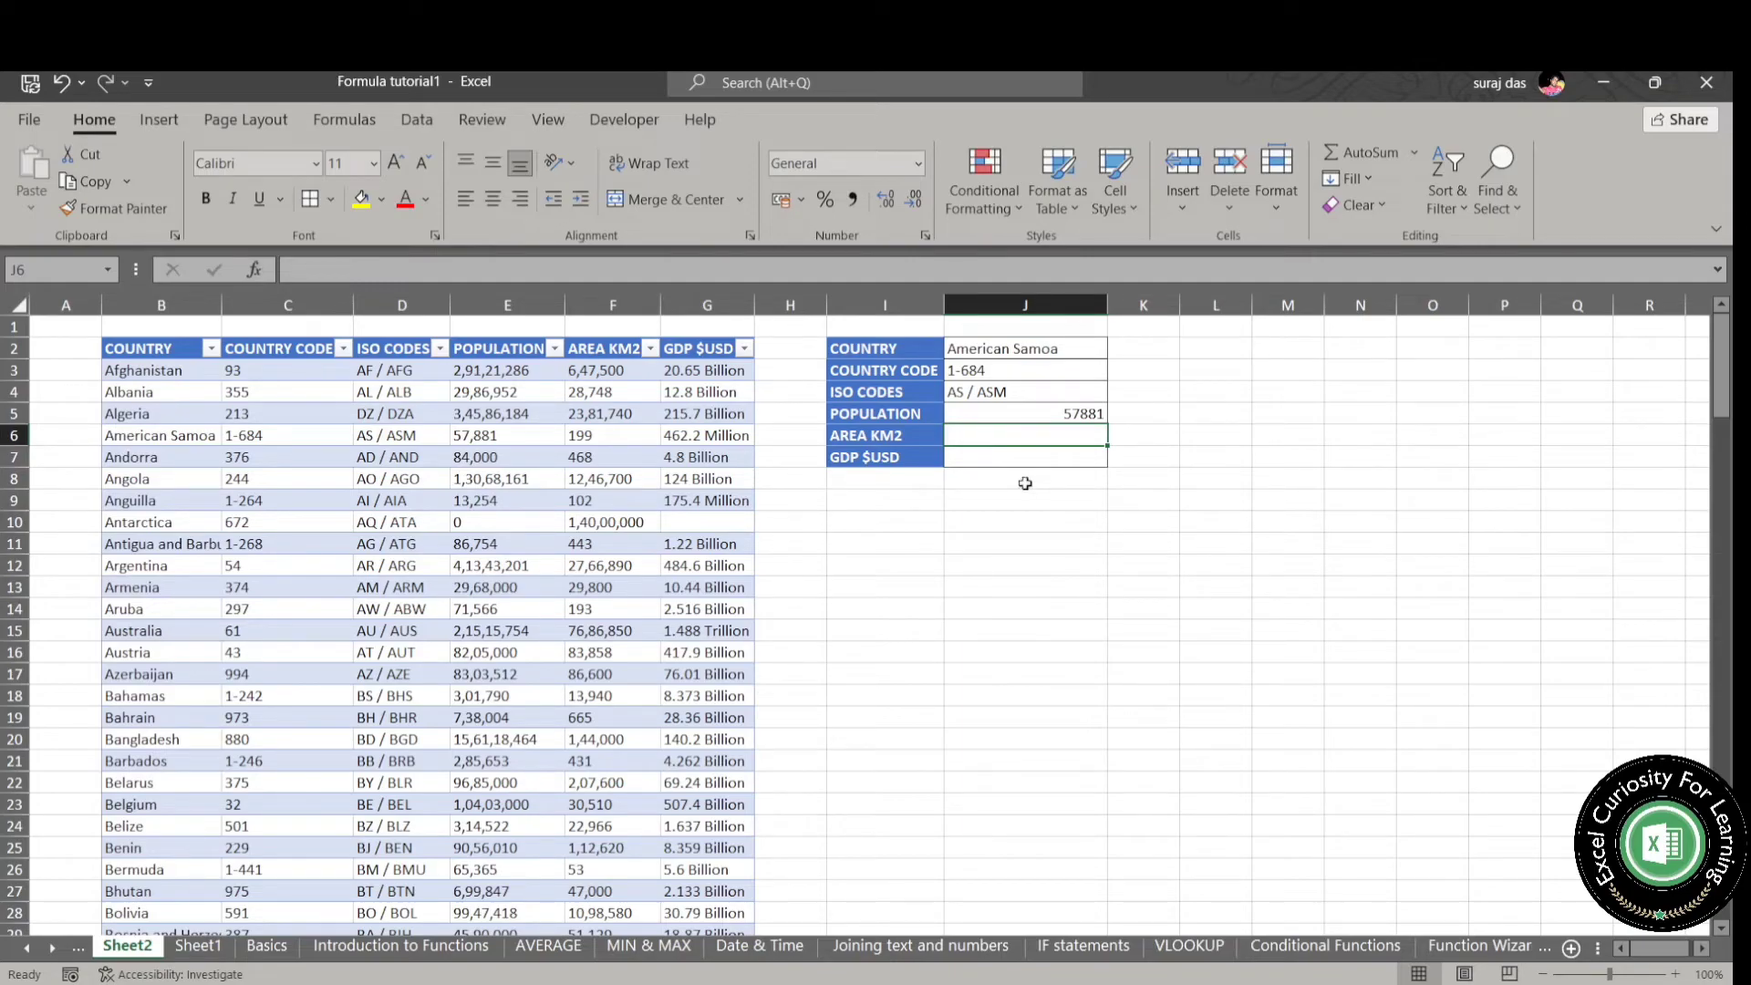
key(Up)
key(Up)
key(Down)
text(=XL)
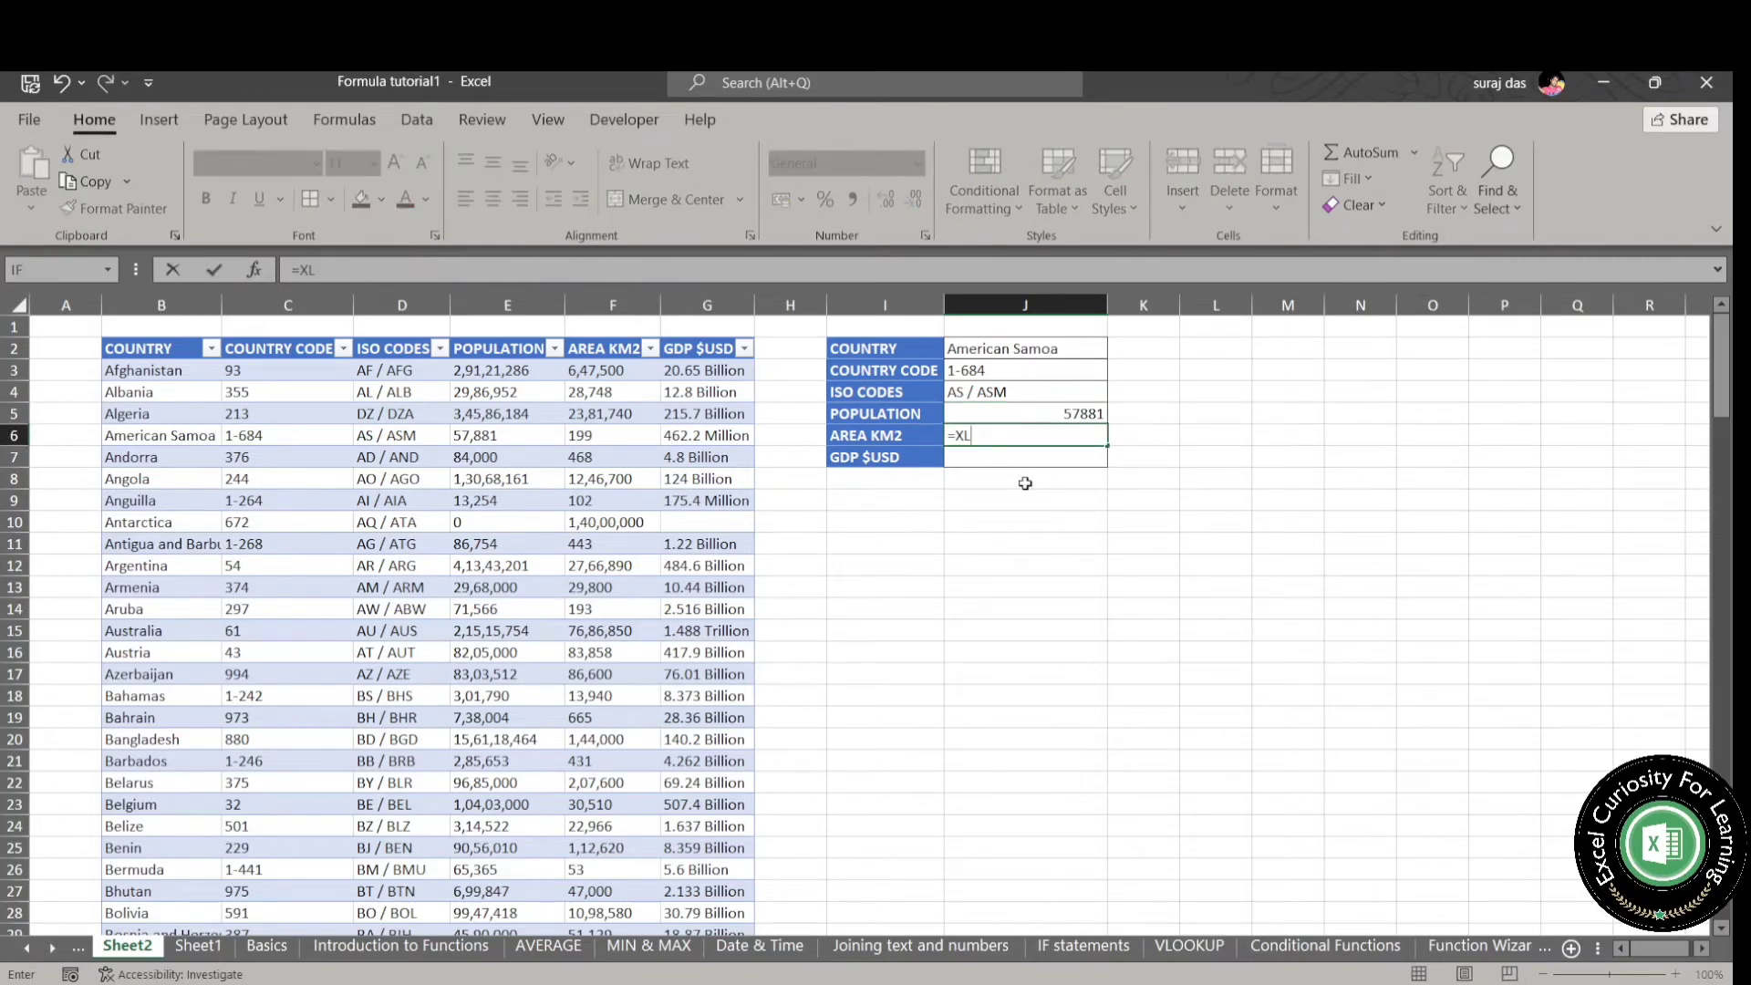
key(Escape)
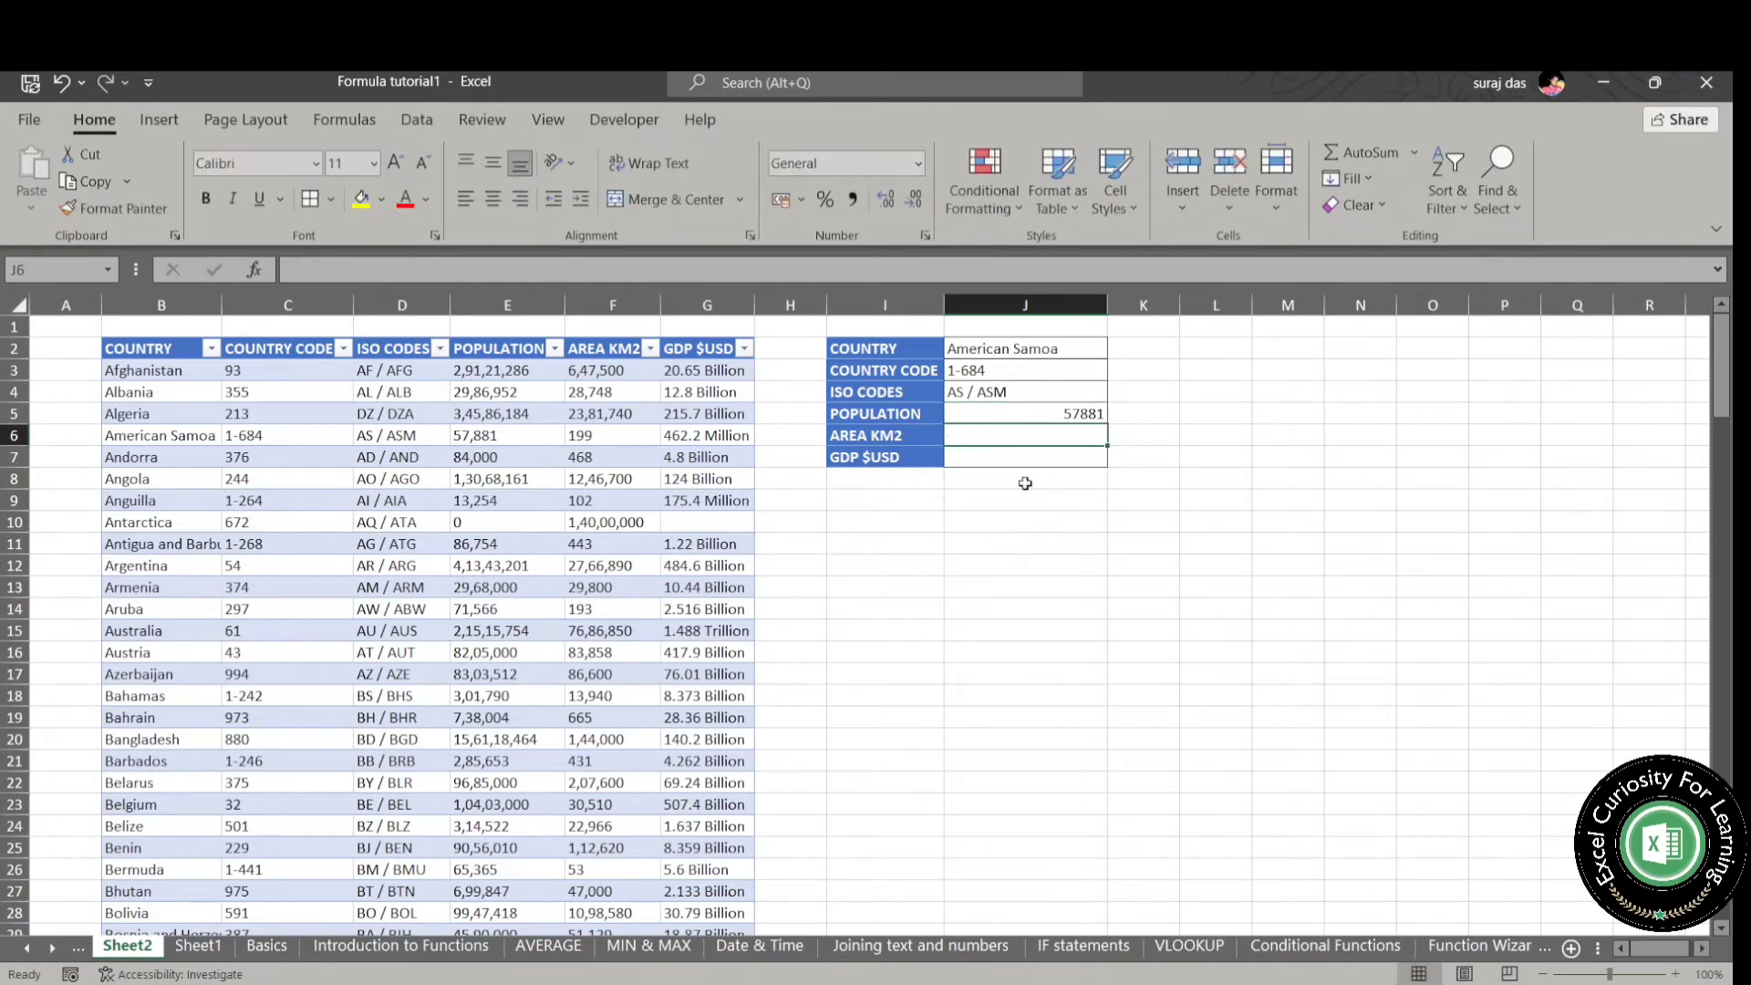
- Copy the population formula from J5 to J6 and change its return array to Area
key(Up)
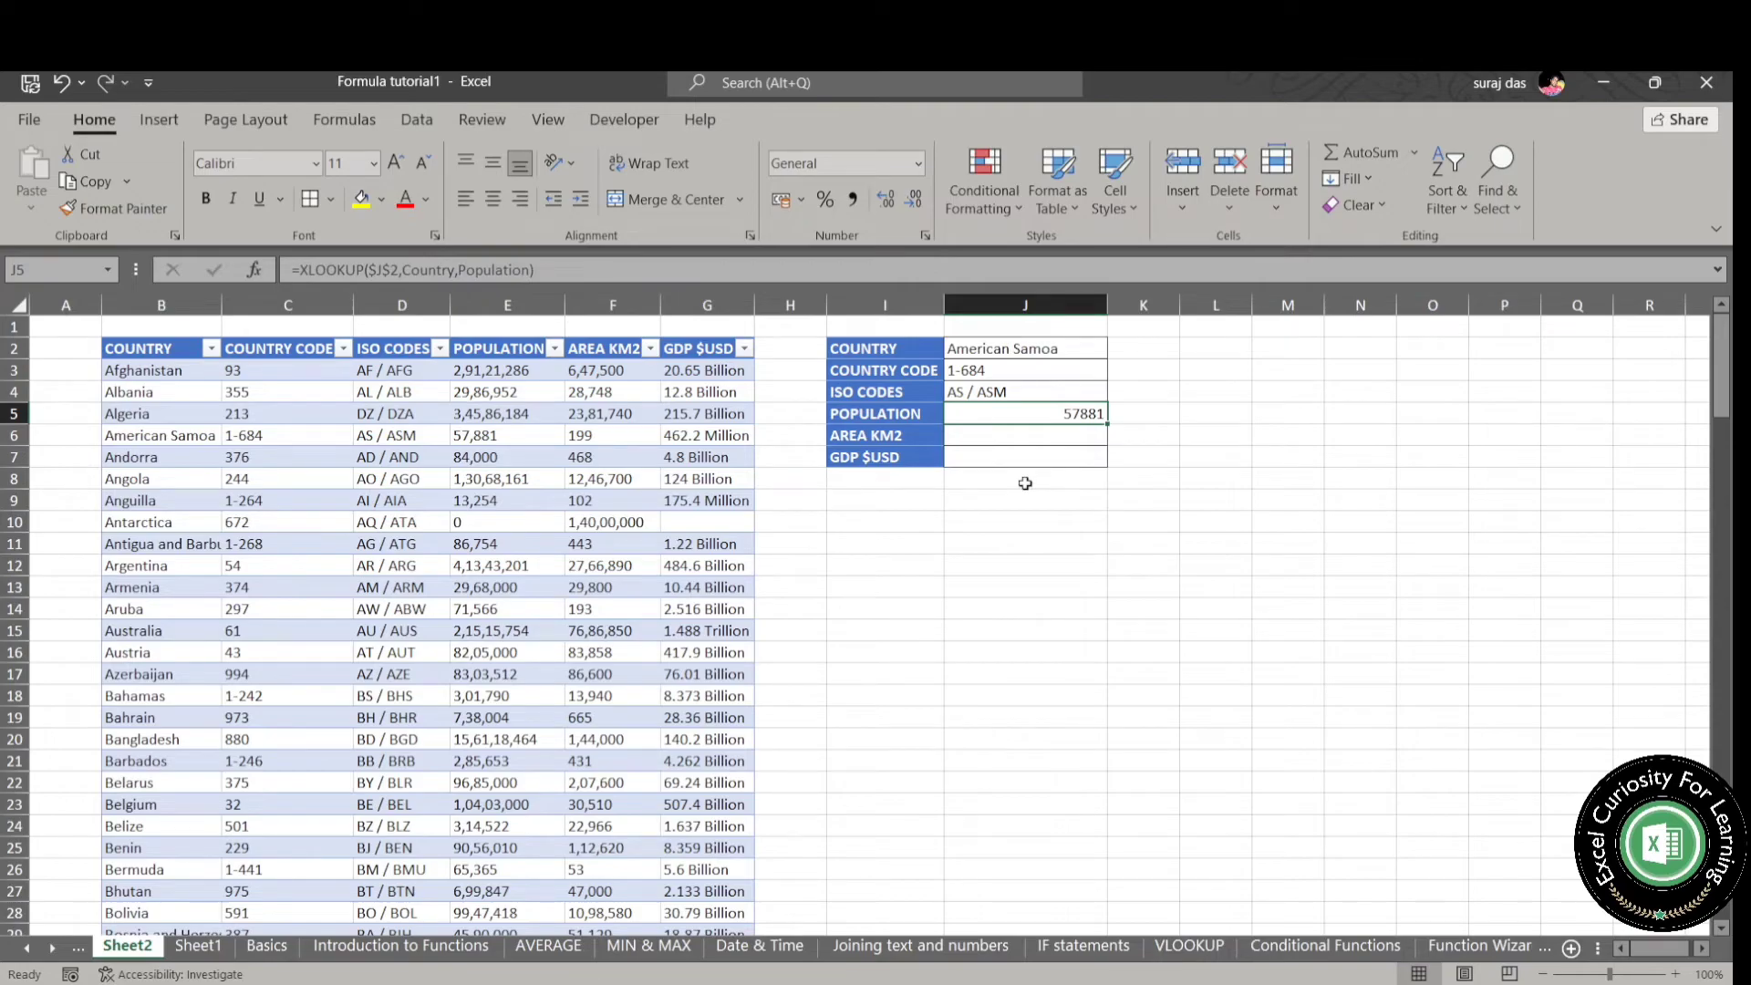
key(ctrl+c)
key(Down)
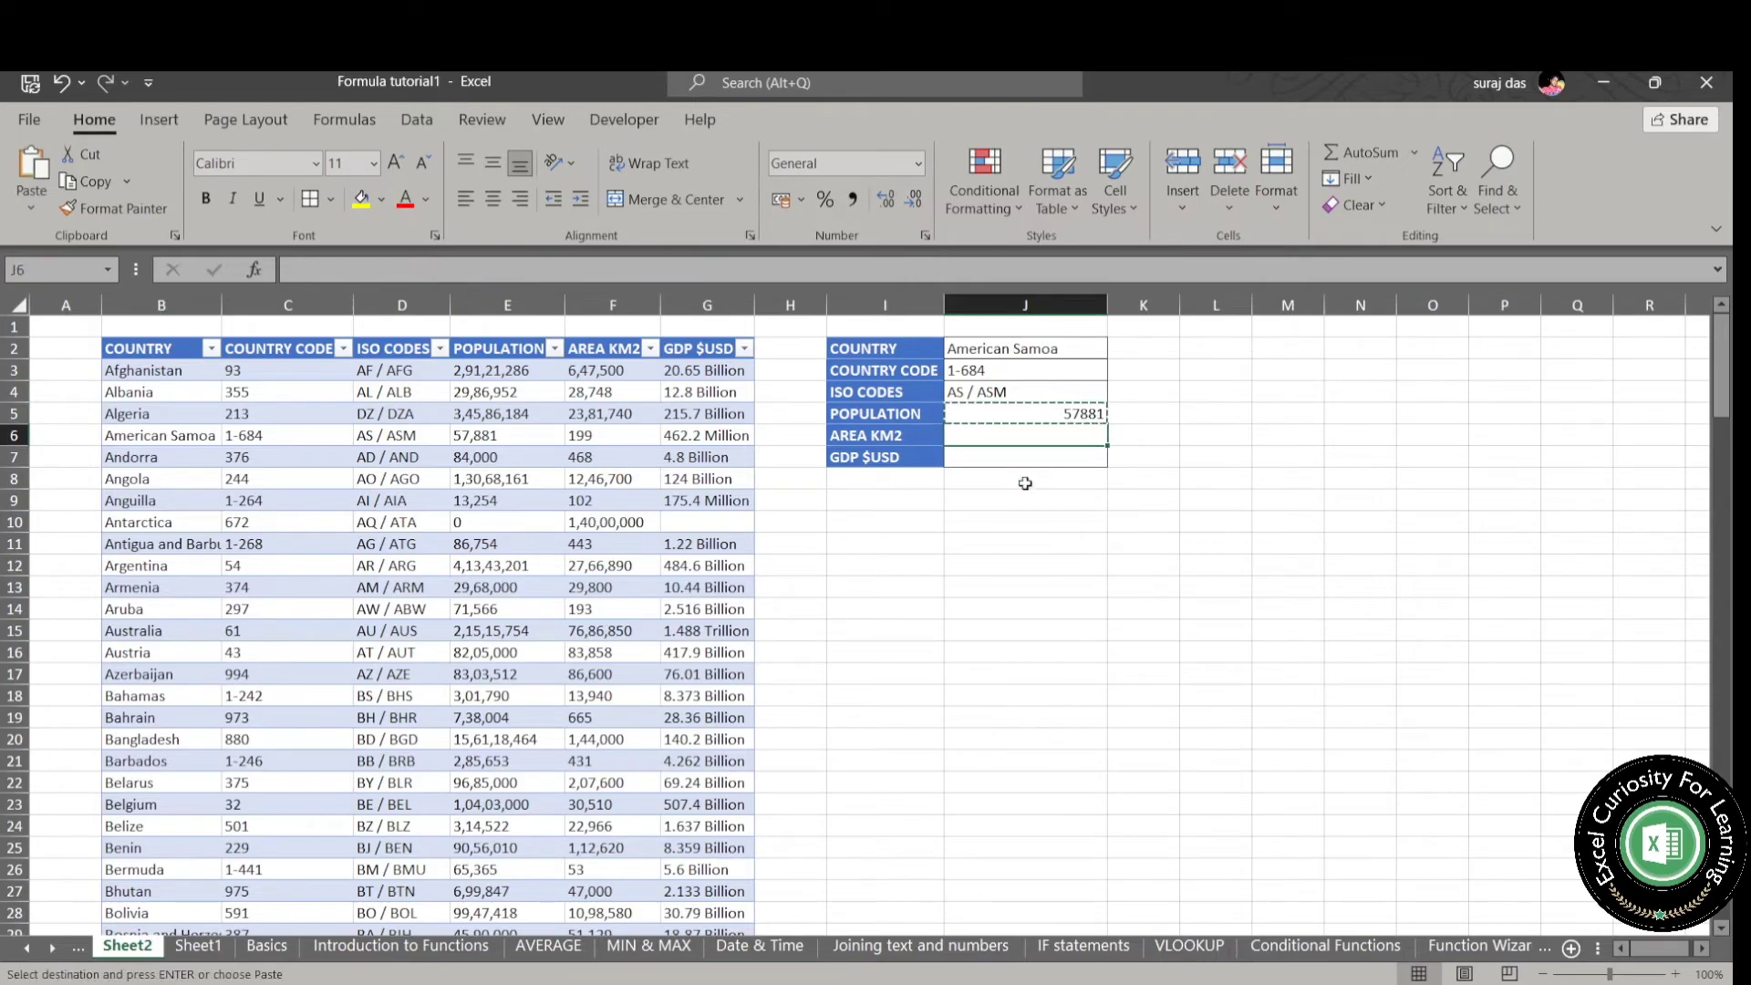
key(ctrl+v)
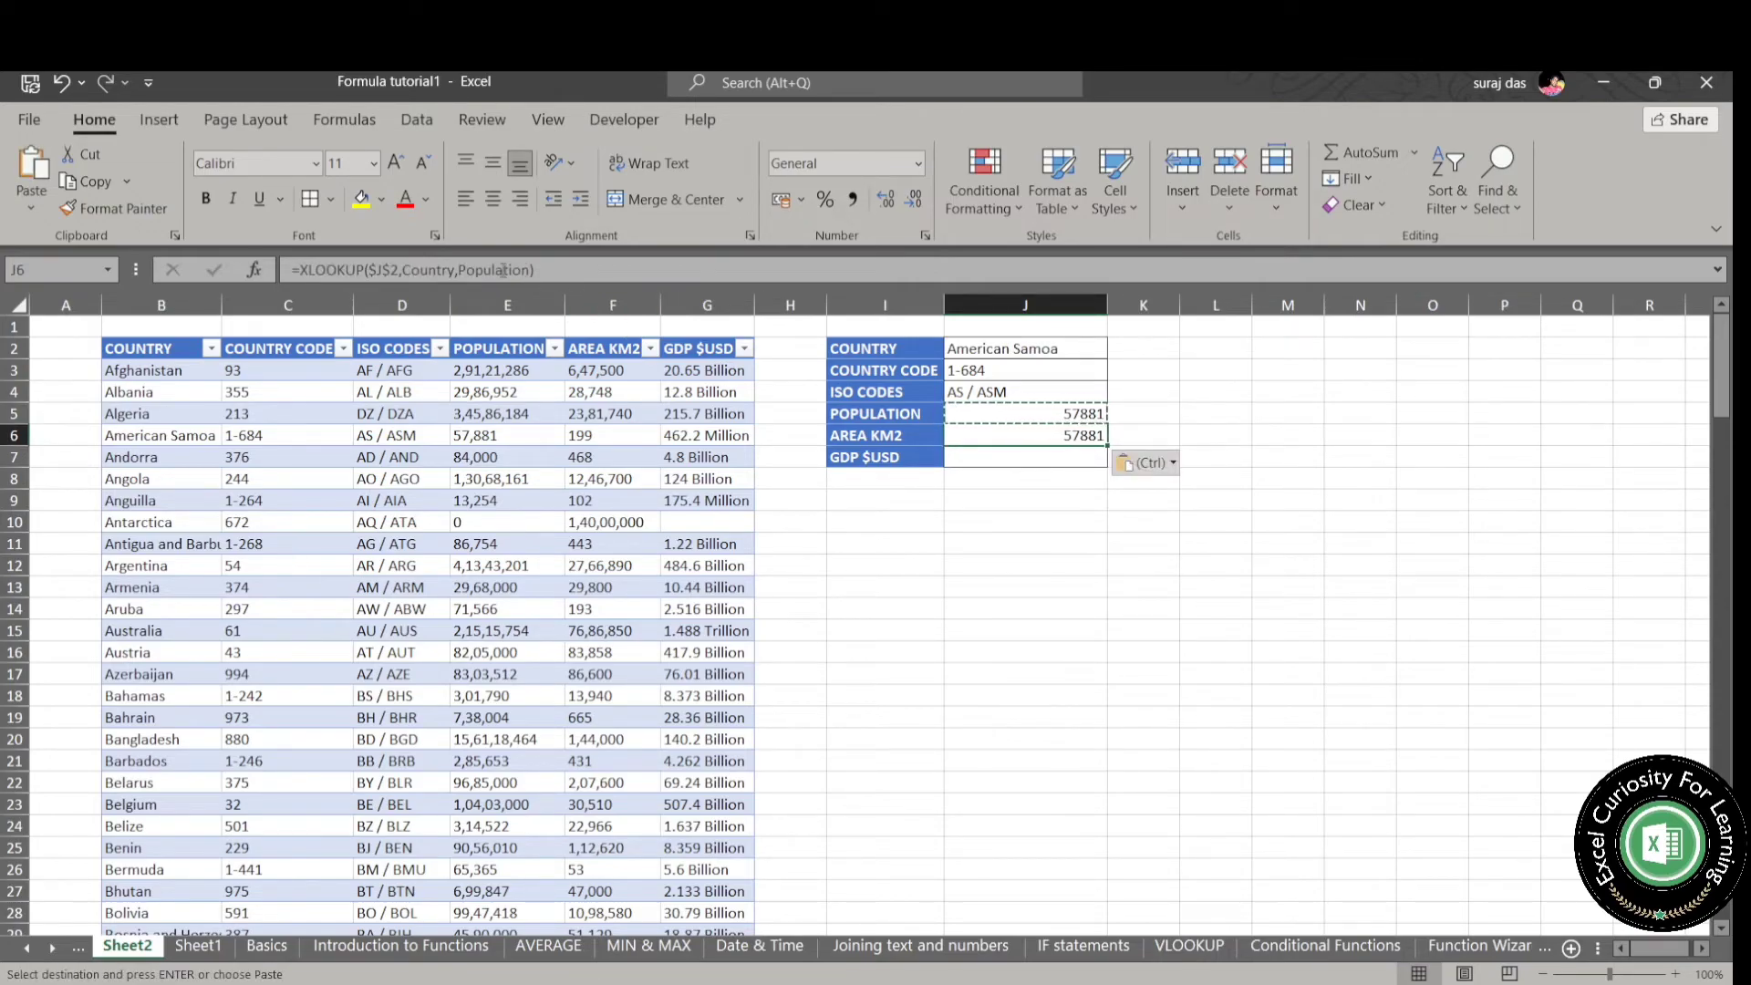
double_click(502, 270)
text(ARE)
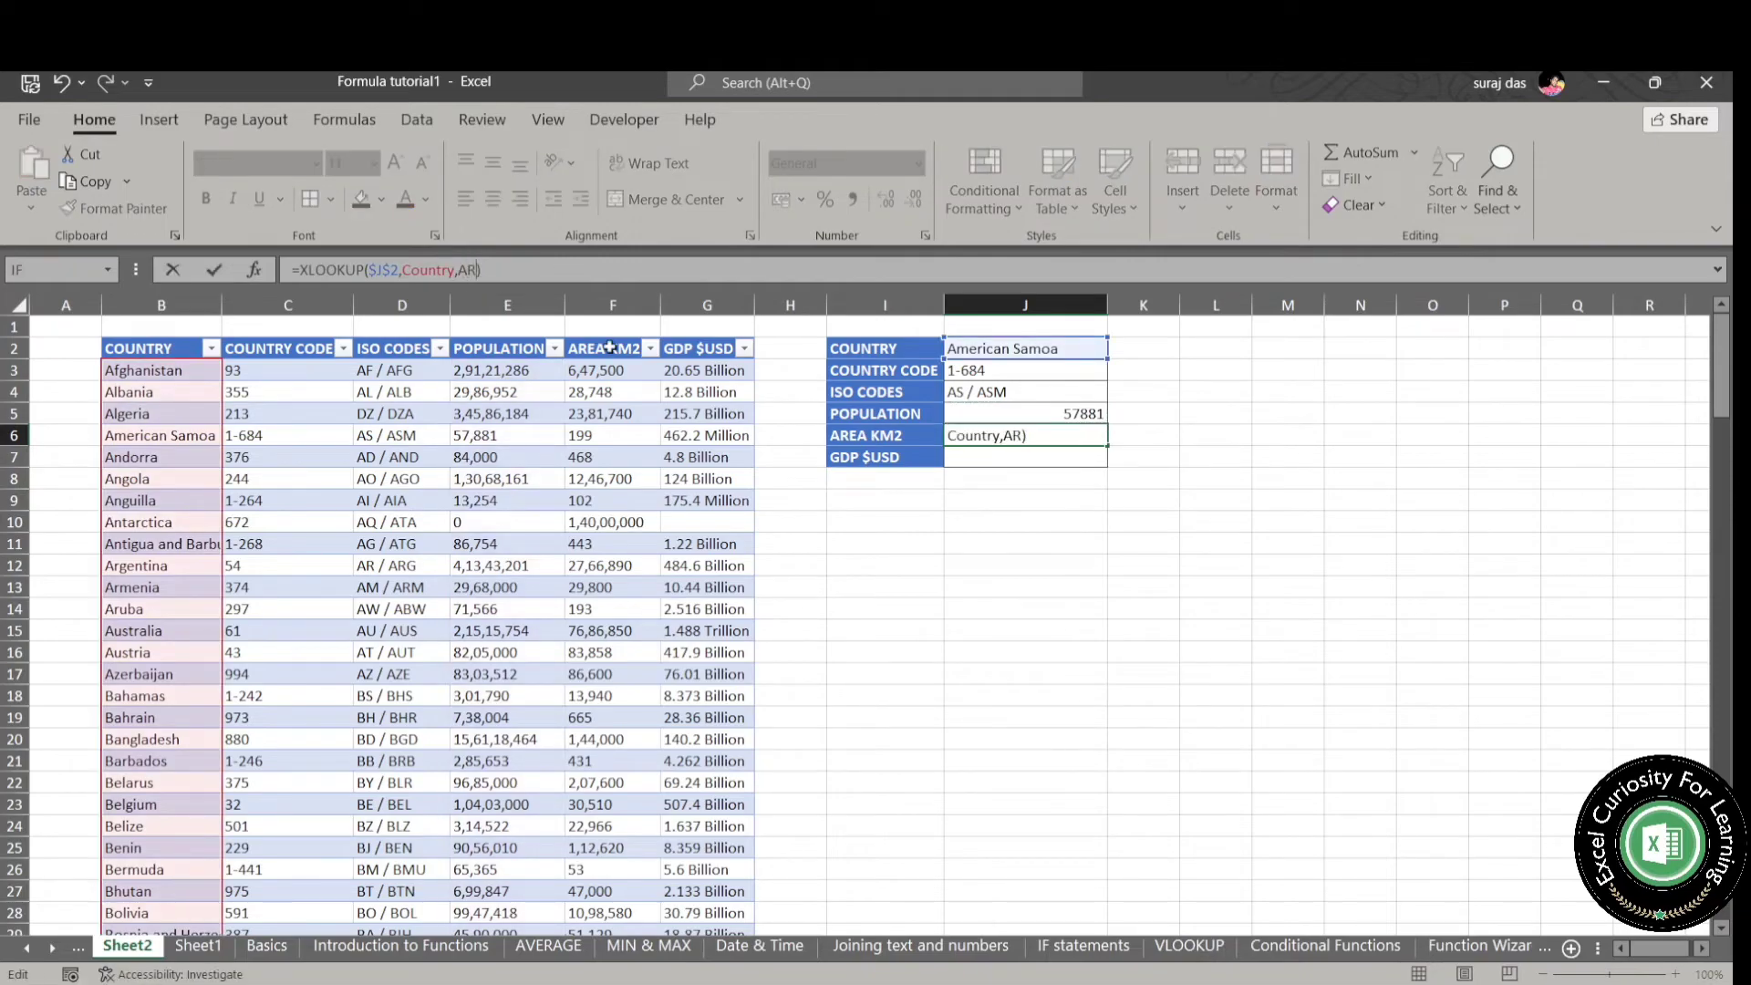
key(Tab)
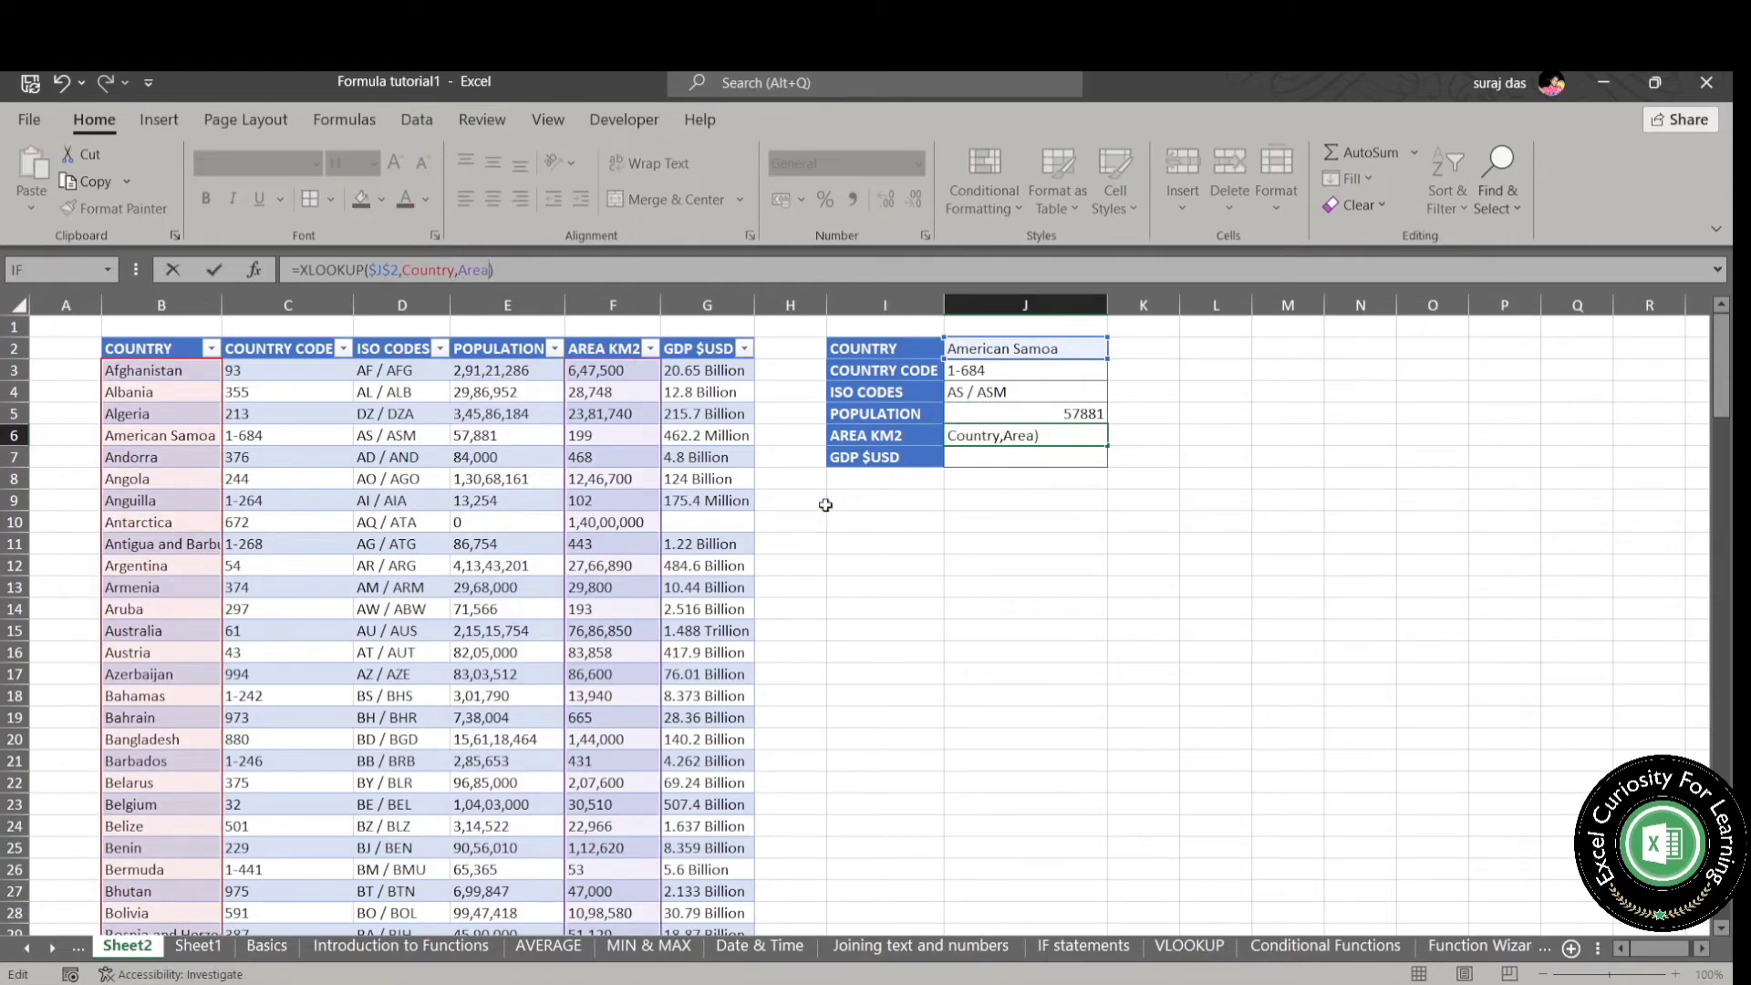
key(Return)
- Copy the area formula from J6 to J7 and change its return array to GDP
key(Up)
key(ctrl+c)
key(Down)
key(ctrl+v)
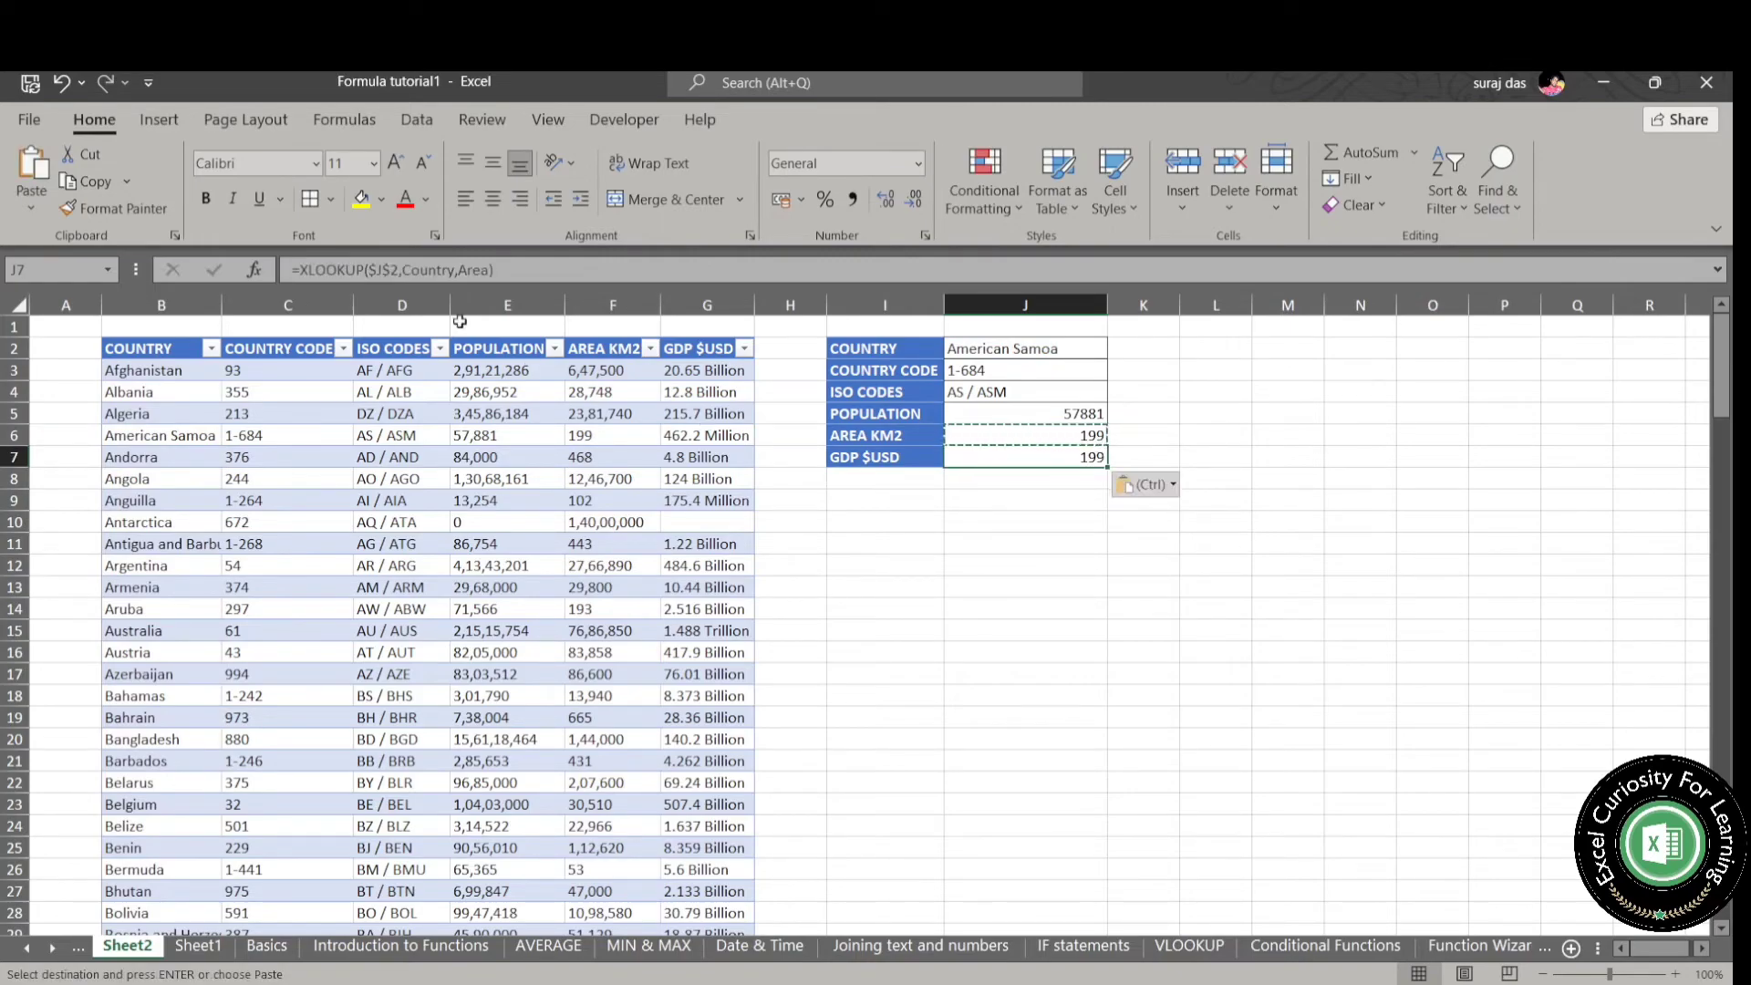
double_click(474, 270)
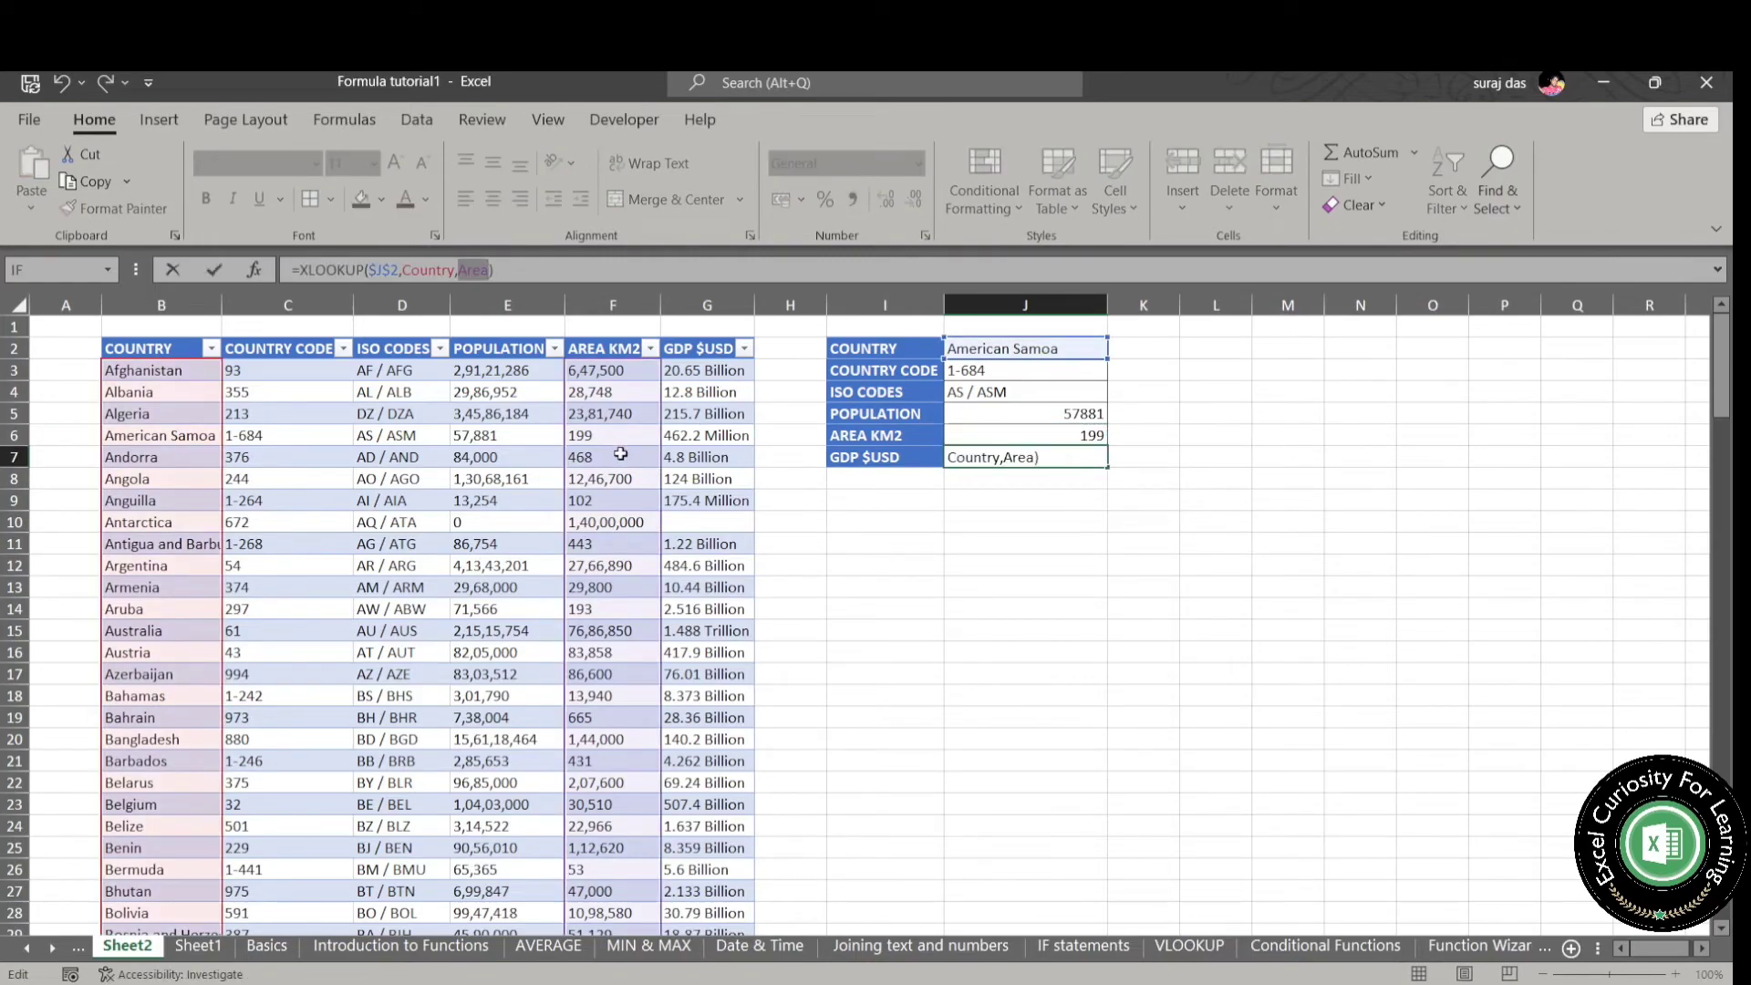
text(gd)
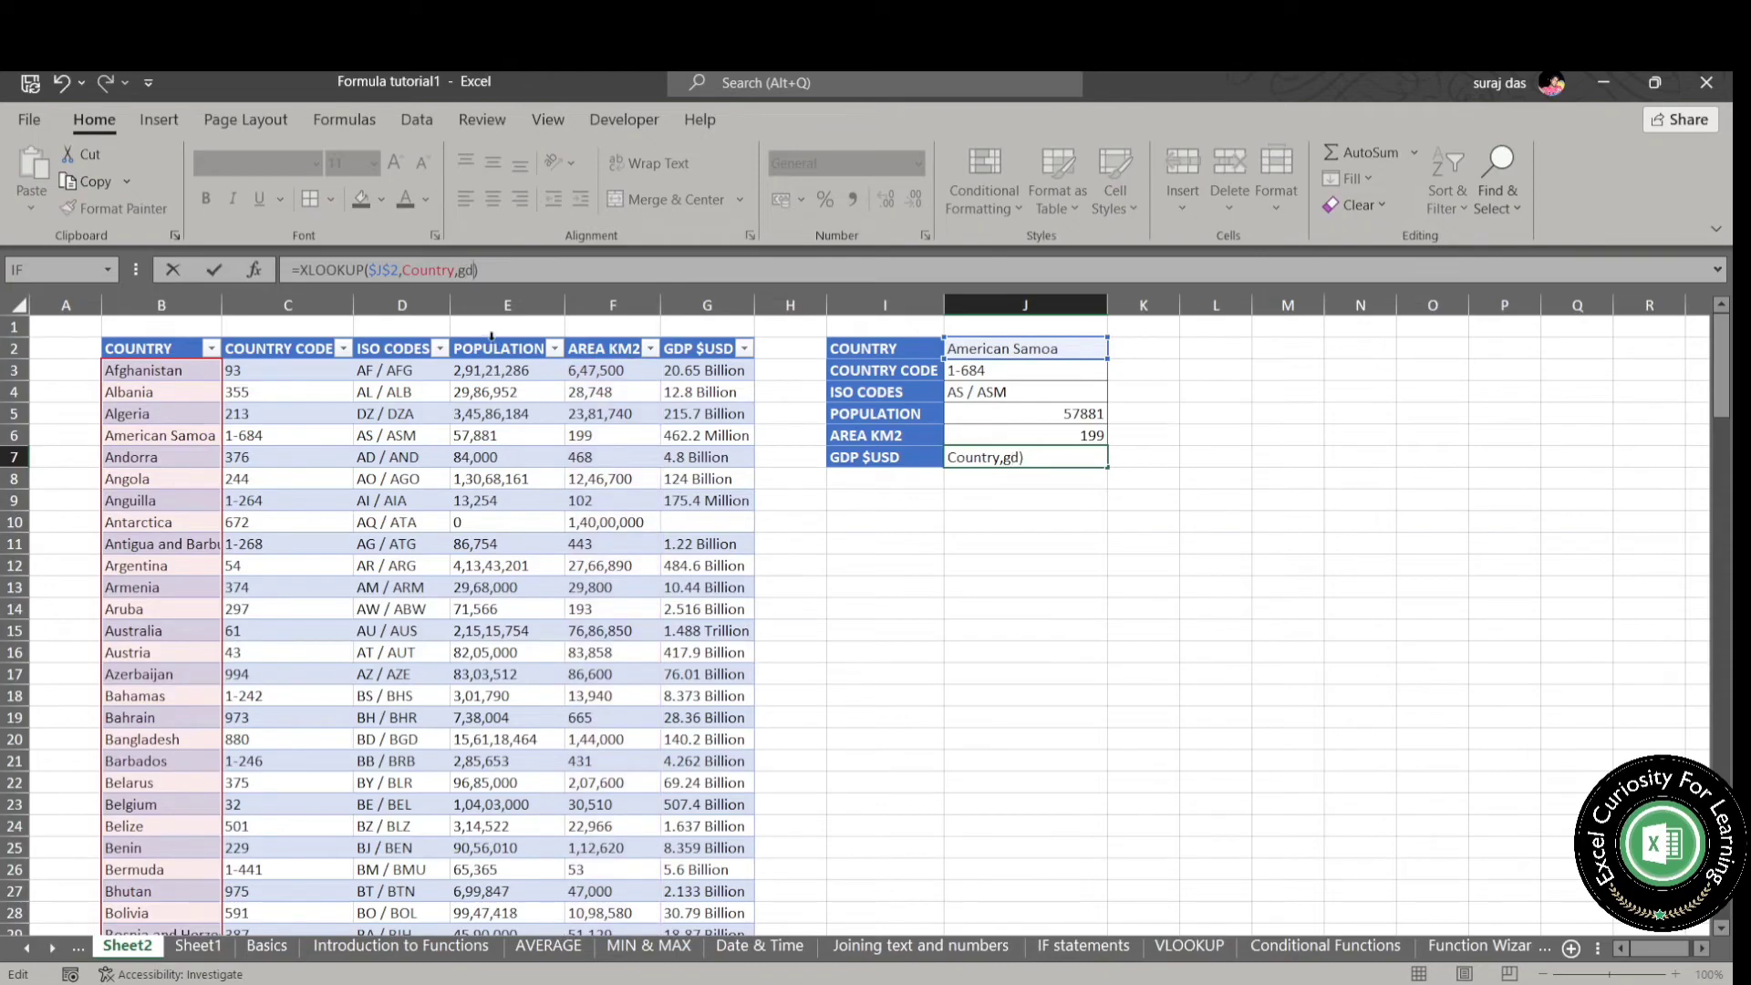
key(Tab)
key(Return)
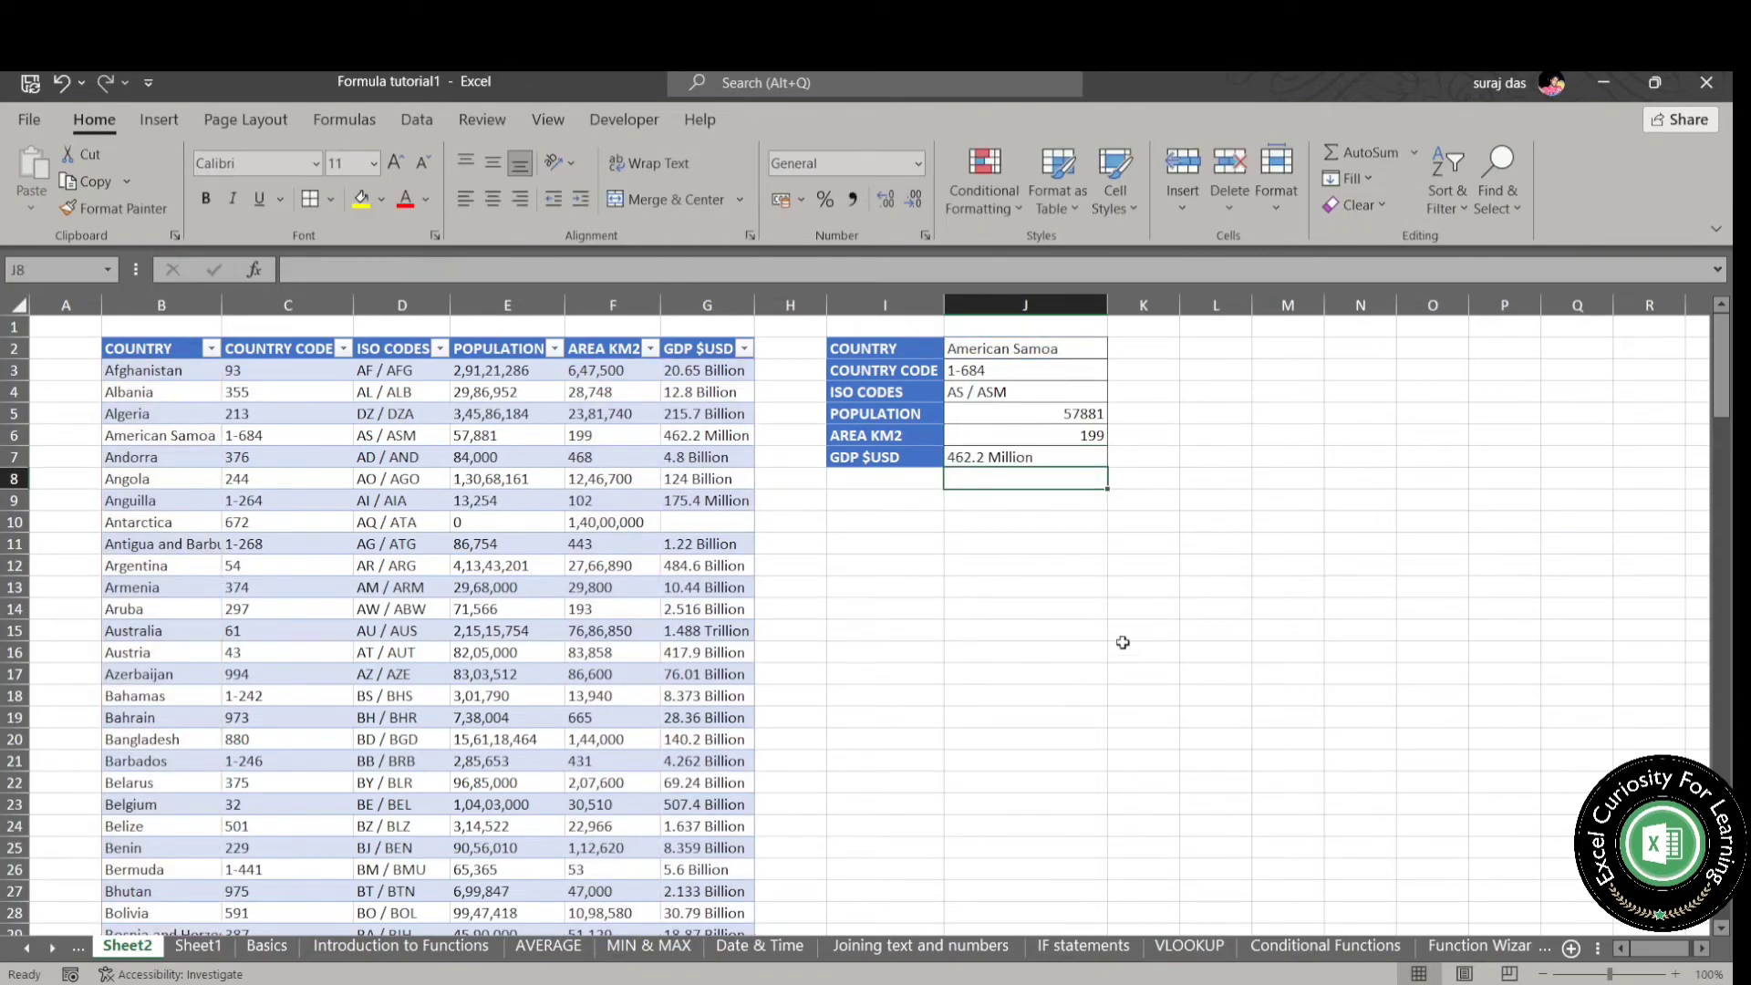
- Left-align the XLOOKUP results in J3:J7
click(1048, 367)
drag(1048, 366, 1054, 456)
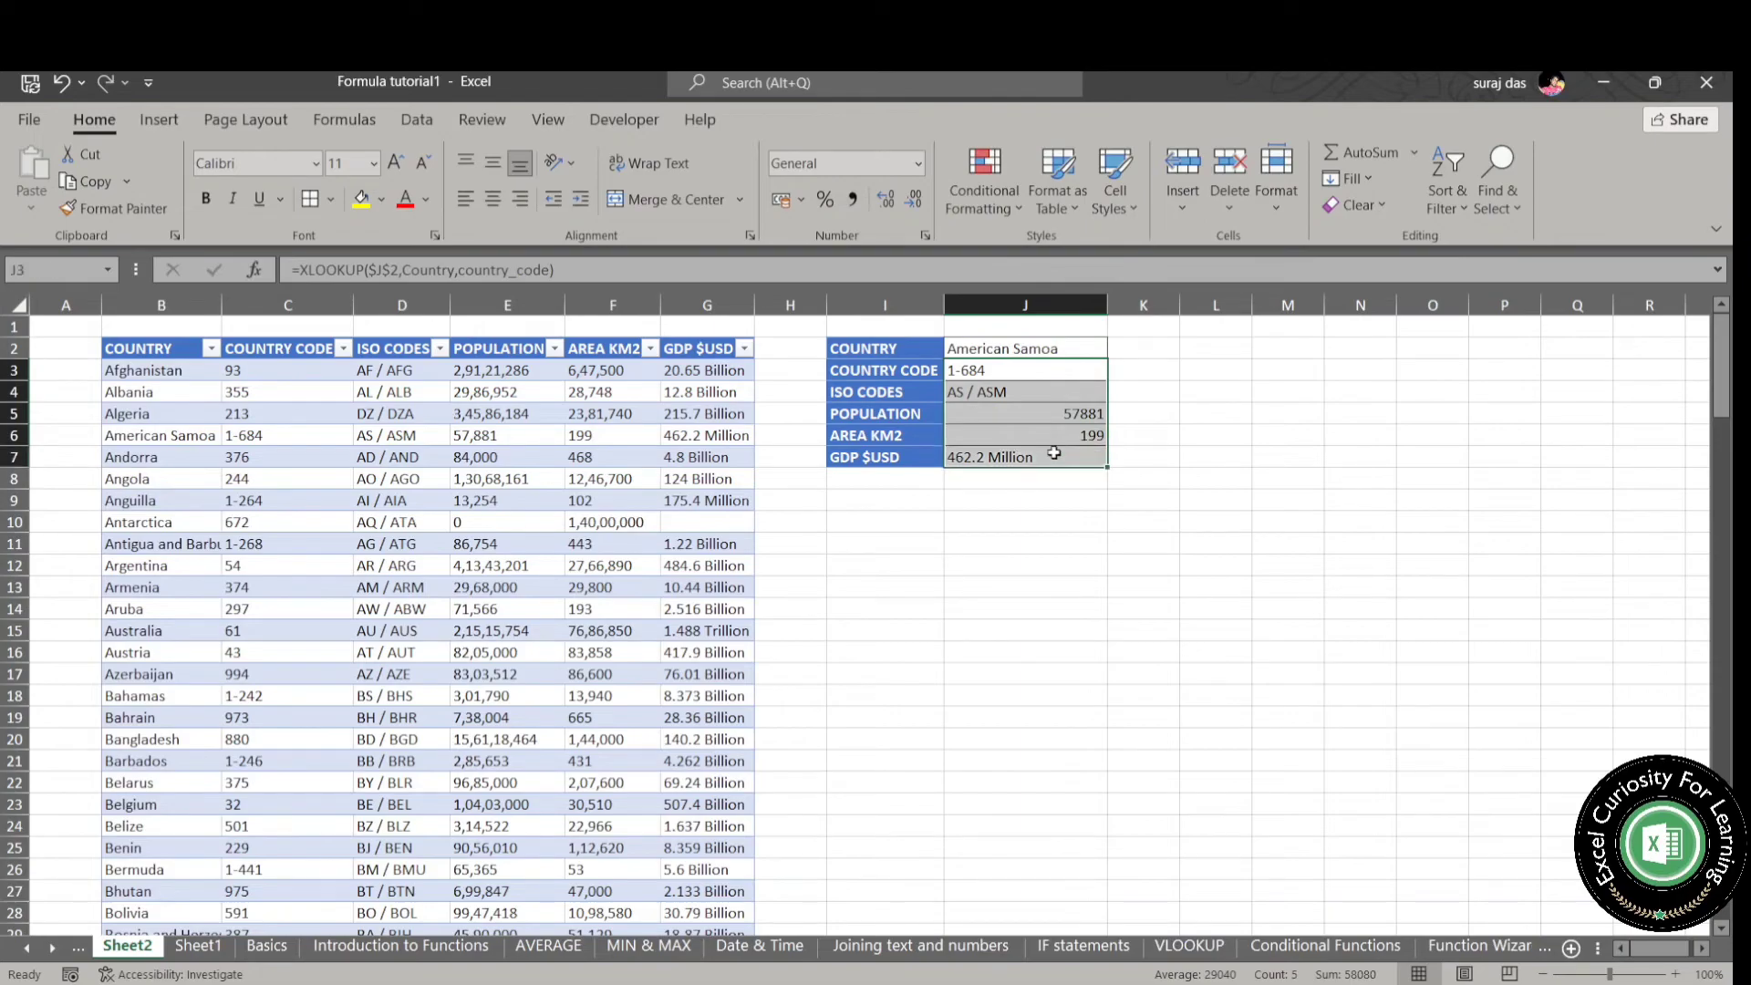
click(493, 199)
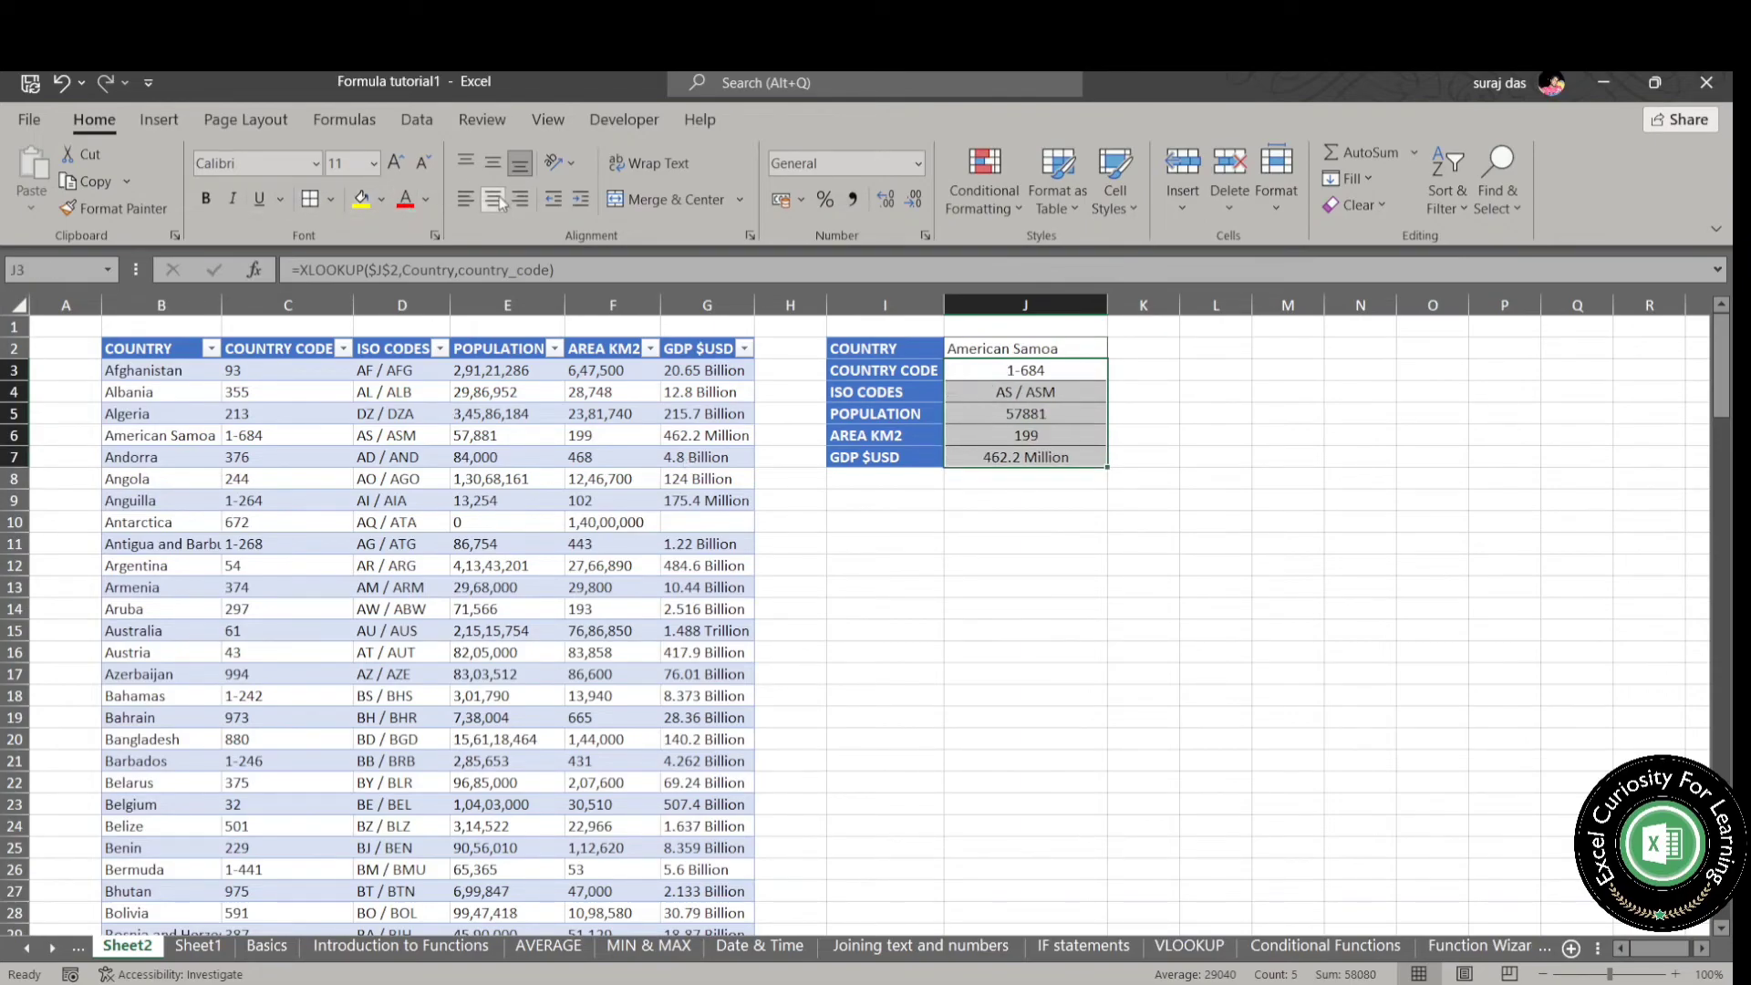
click(465, 199)
click(920, 508)
- Select the country cell J2 above the XLOOKUP results
click(1060, 347)
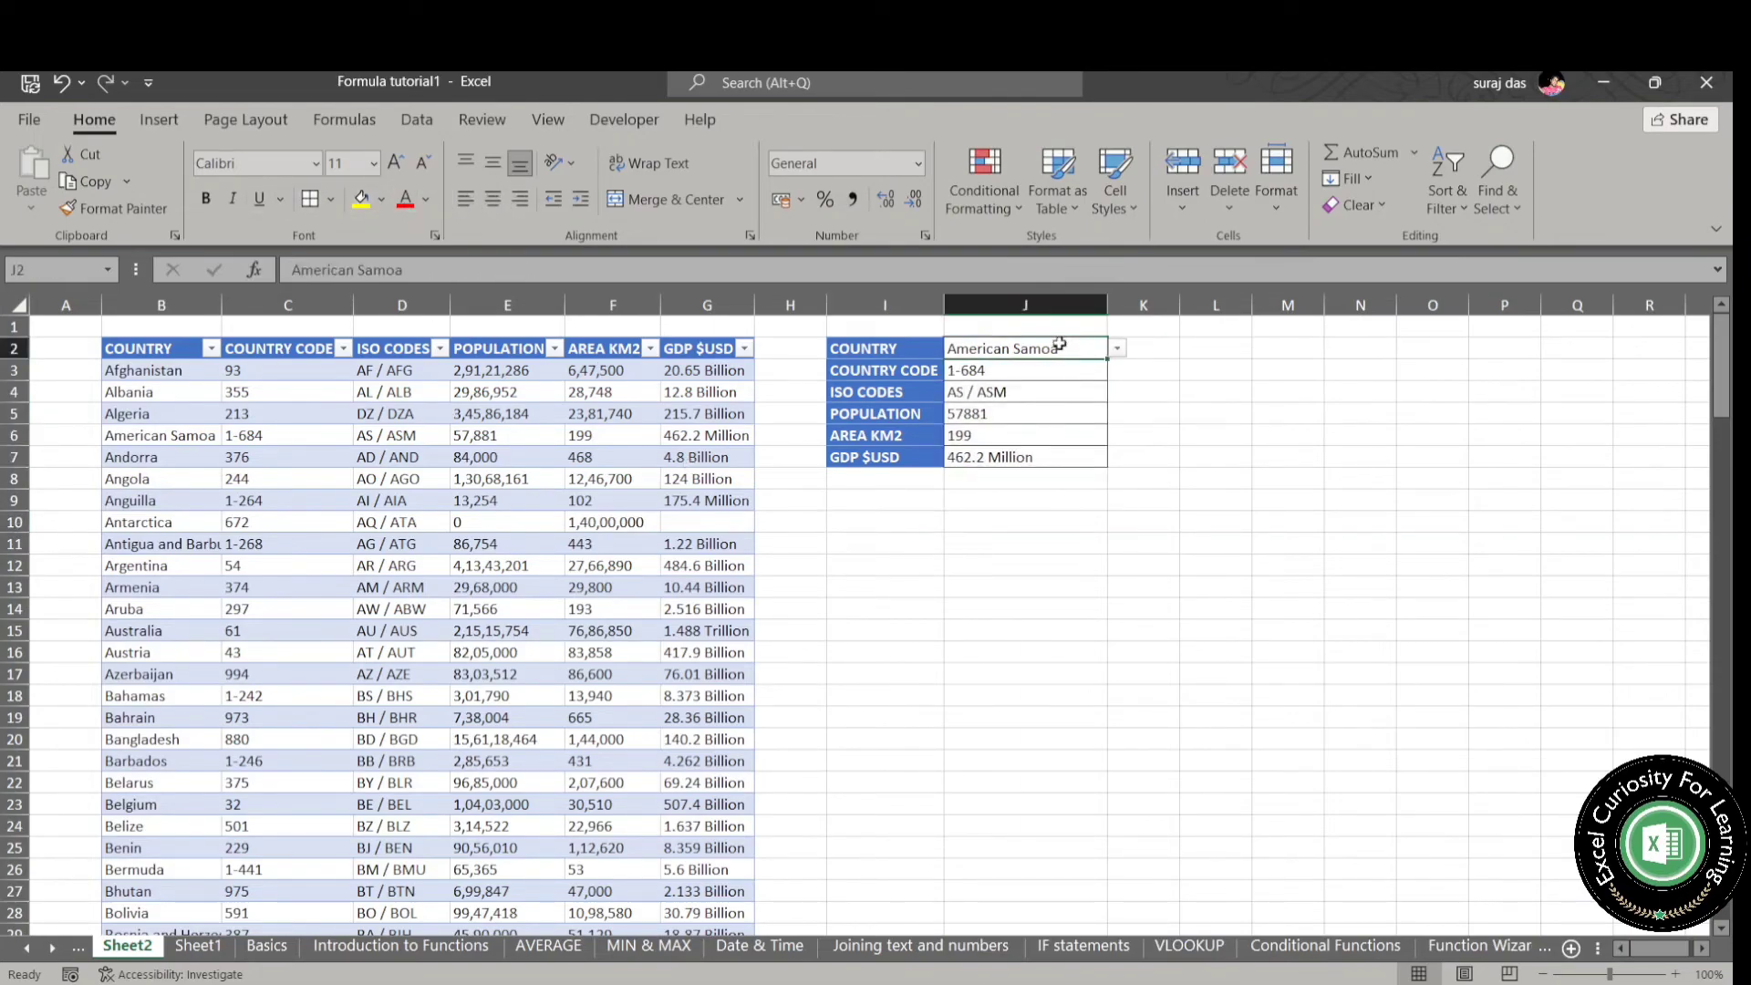